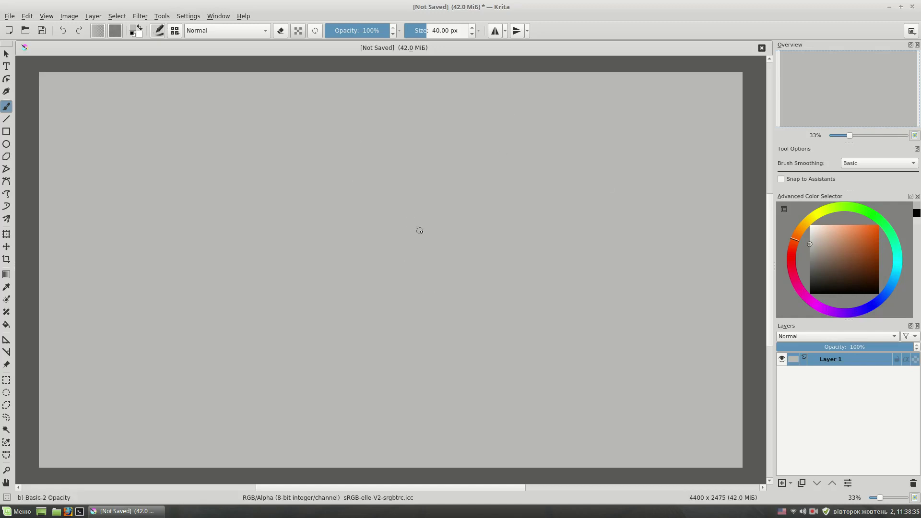
# Step: Paint broad blue and light cyan strokes across the top of the sky
pyautogui.click(890, 287)
pyautogui.click(850, 229)
pyautogui.moveTo(464, 92)
pyautogui.mouseDown()
pyautogui.moveTo(109, 136)
pyautogui.moveTo(370, 140)
pyautogui.moveTo(430, 165)
pyautogui.moveTo(375, 201)
pyautogui.mouseUp()
pyautogui.click(862, 229)
pyautogui.moveTo(551, 179); pyautogui.dragTo(499, 214)
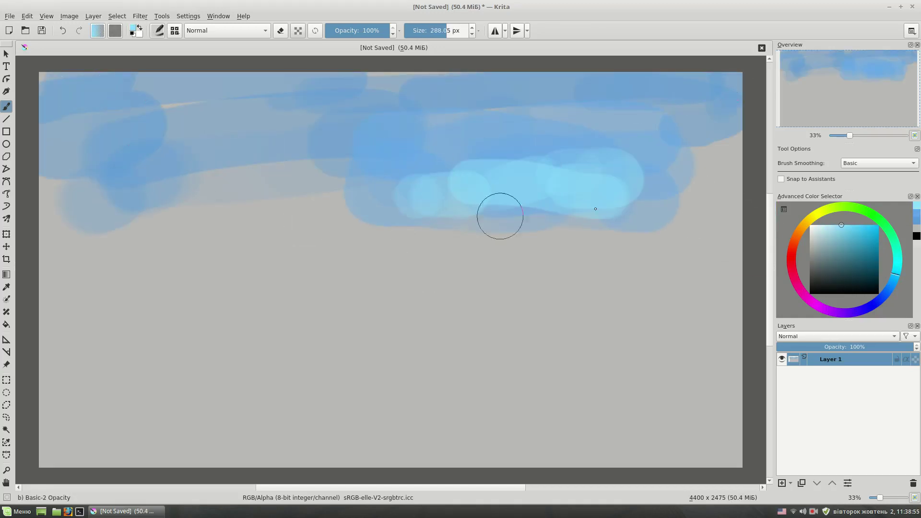
pyautogui.moveTo(701, 117); pyautogui.dragTo(66, 96)
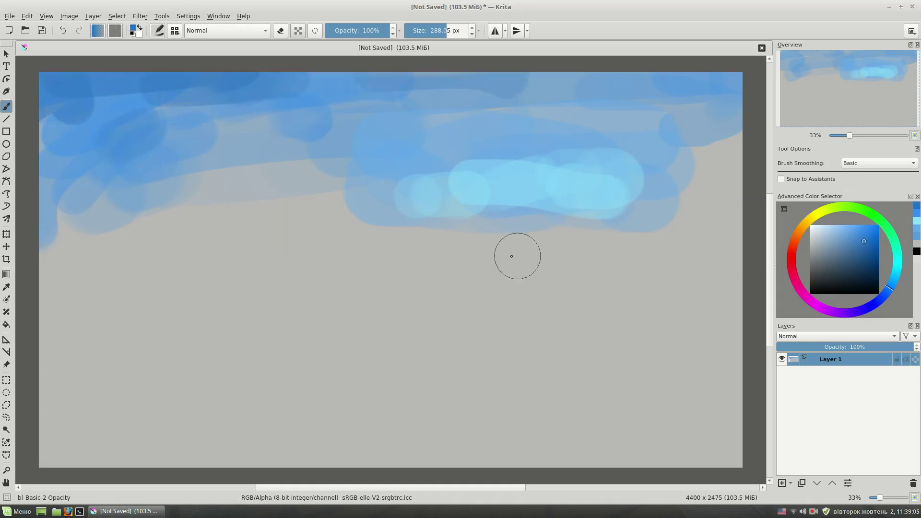
# Step: Lay a grey-blue band across the sky with light blue strokes, then darken it
pyautogui.moveTo(514, 255); pyautogui.dragTo(227, 189)
pyautogui.moveTo(432, 198); pyautogui.dragTo(72, 212)
pyautogui.moveTo(499, 159); pyautogui.dragTo(187, 159)
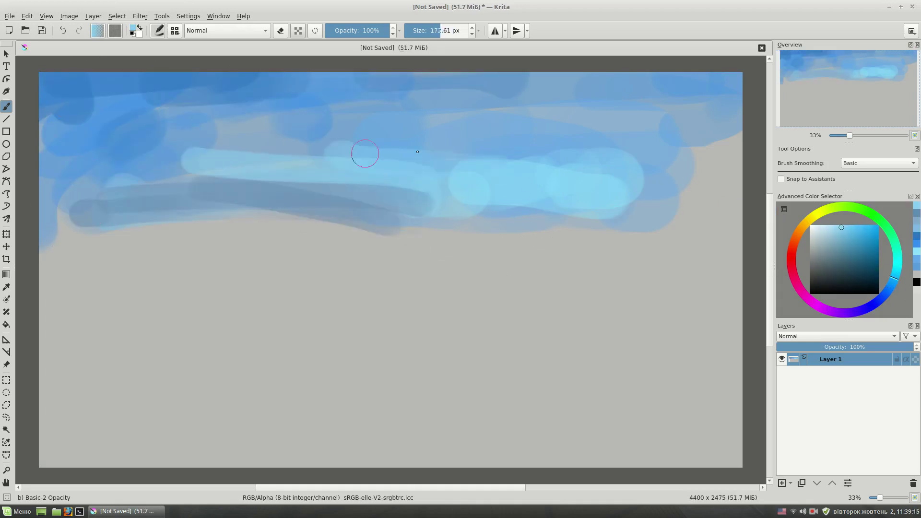
pyautogui.moveTo(542, 144); pyautogui.dragTo(360, 154)
pyautogui.keyDown('ctrl'); pyautogui.click(358, 191); pyautogui.keyUp('ctrl')
pyautogui.moveTo(323, 186)
pyautogui.mouseDown()
pyautogui.moveTo(67, 214)
pyautogui.moveTo(696, 212)
pyautogui.moveTo(211, 226)
pyautogui.mouseUp()
# Step: Layer light cyan, medium blue and pale blue strokes through the middle and lower-right sky
pyautogui.keyDown('ctrl'); pyautogui.click(552, 187); pyautogui.keyUp('ctrl')
pyautogui.moveTo(487, 249); pyautogui.dragTo(621, 259)
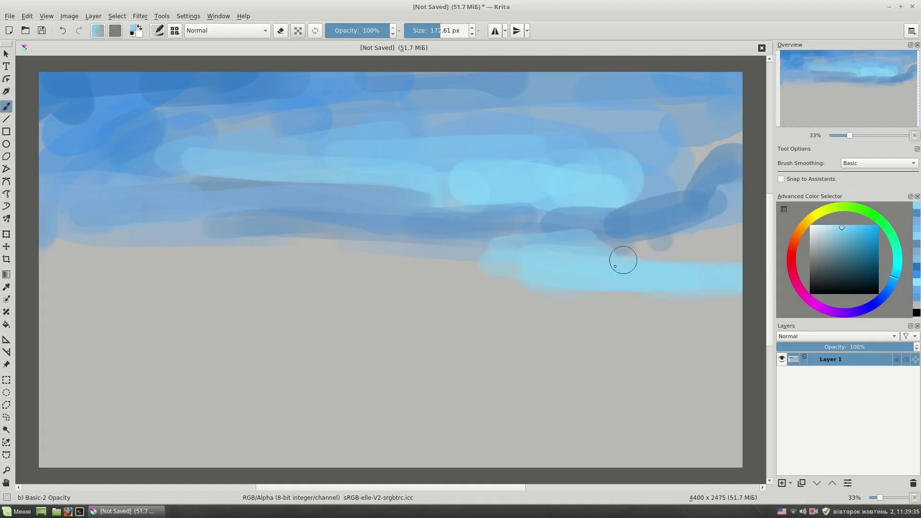
pyautogui.keyDown('ctrl'); pyautogui.click(163, 182); pyautogui.keyUp('ctrl')
pyautogui.moveTo(661, 227); pyautogui.dragTo(614, 243)
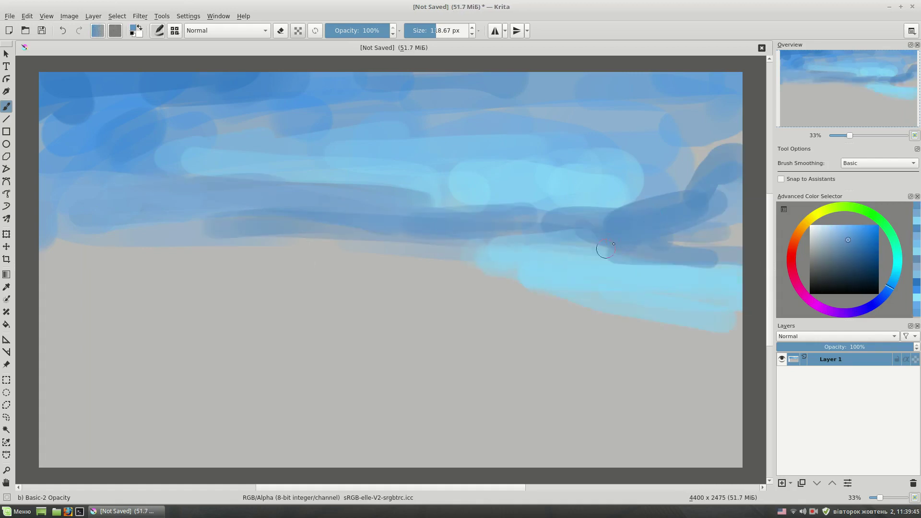
pyautogui.keyDown('ctrl'); pyautogui.click(650, 193); pyautogui.keyUp('ctrl')
pyautogui.moveTo(623, 213); pyautogui.dragTo(514, 212)
pyautogui.moveTo(426, 195); pyautogui.dragTo(315, 192)
pyautogui.moveTo(495, 219); pyautogui.dragTo(527, 224)
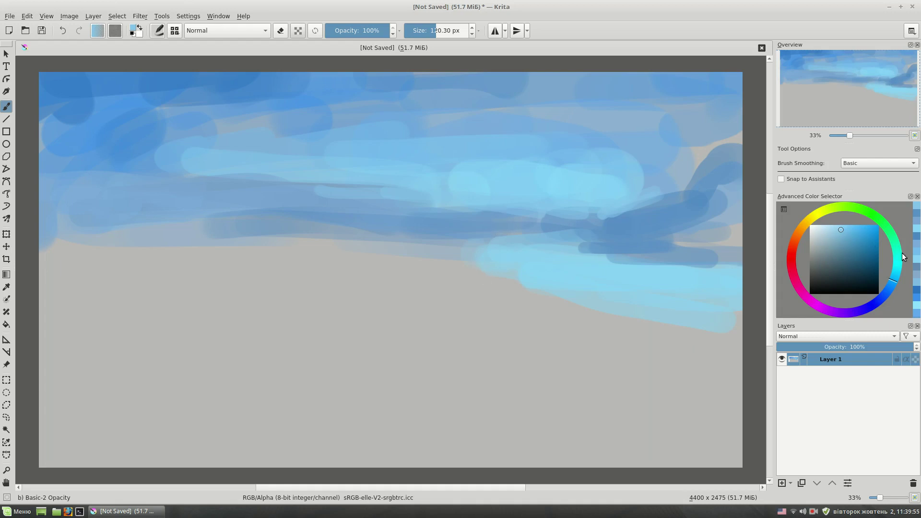
# Step: Paint the first green meadow strokes below the sky
pyautogui.moveTo(903, 257); pyautogui.dragTo(870, 212)
pyautogui.click(835, 239)
pyautogui.moveTo(417, 256)
pyautogui.mouseDown()
pyautogui.moveTo(582, 312)
pyautogui.moveTo(436, 249)
pyautogui.moveTo(254, 254)
pyautogui.mouseUp()
pyautogui.click(873, 216)
# Step: Spread wide green meadow strokes to the left, adding lighter green on the left meadow
pyautogui.moveTo(141, 261); pyautogui.dragTo(705, 329)
pyautogui.moveTo(657, 348); pyautogui.dragTo(268, 316)
pyautogui.click(848, 206)
pyautogui.click(833, 244)
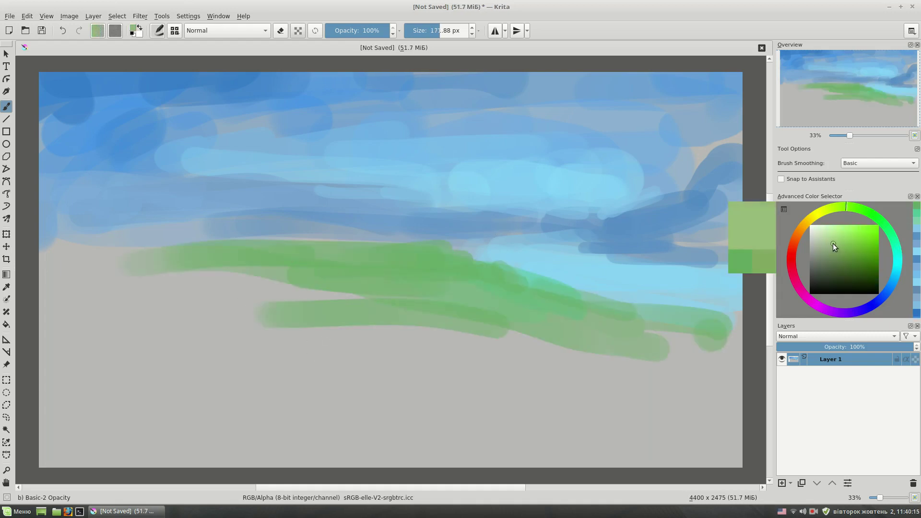
pyautogui.moveTo(480, 276)
pyautogui.mouseDown()
pyautogui.moveTo(62, 282)
pyautogui.moveTo(496, 257)
pyautogui.moveTo(331, 234)
pyautogui.moveTo(472, 240)
pyautogui.moveTo(364, 247)
pyautogui.mouseUp()
# Step: Paint a dark olive band along the horizon
pyautogui.click(835, 253)
pyautogui.moveTo(538, 238); pyautogui.dragTo(43, 230)
pyautogui.click(820, 212)
pyautogui.moveTo(403, 257)
pyautogui.mouseDown()
pyautogui.moveTo(473, 259)
pyautogui.moveTo(310, 261)
pyautogui.mouseUp()
# Step: Extend dark blue sky strokes on the left and add light cyan near the horizon
pyautogui.moveTo(240, 244); pyautogui.dragTo(47, 259)
pyautogui.click(889, 288)
pyautogui.click(841, 243)
pyautogui.moveTo(475, 211)
pyautogui.mouseDown()
pyautogui.moveTo(97, 184)
pyautogui.moveTo(185, 214)
pyautogui.mouseUp()
pyautogui.click(847, 225)
pyautogui.moveTo(584, 246)
pyautogui.mouseDown()
pyautogui.moveTo(469, 246)
pyautogui.moveTo(555, 241)
pyautogui.mouseUp()
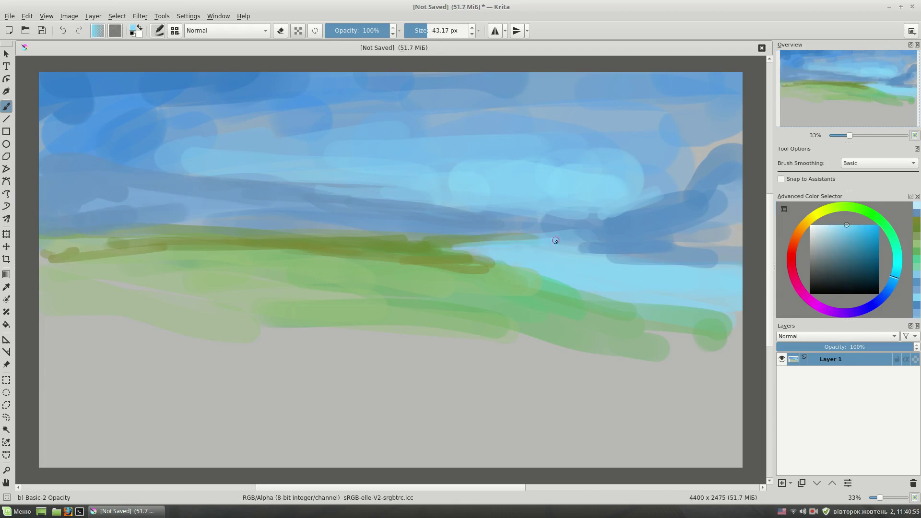
# Step: Paint dark blue strokes along the right horizon
pyautogui.click(873, 267)
pyautogui.moveTo(698, 249); pyautogui.dragTo(557, 249)
pyautogui.moveTo(612, 260); pyautogui.dragTo(724, 260)
pyautogui.click(850, 211)
pyautogui.click(824, 254)
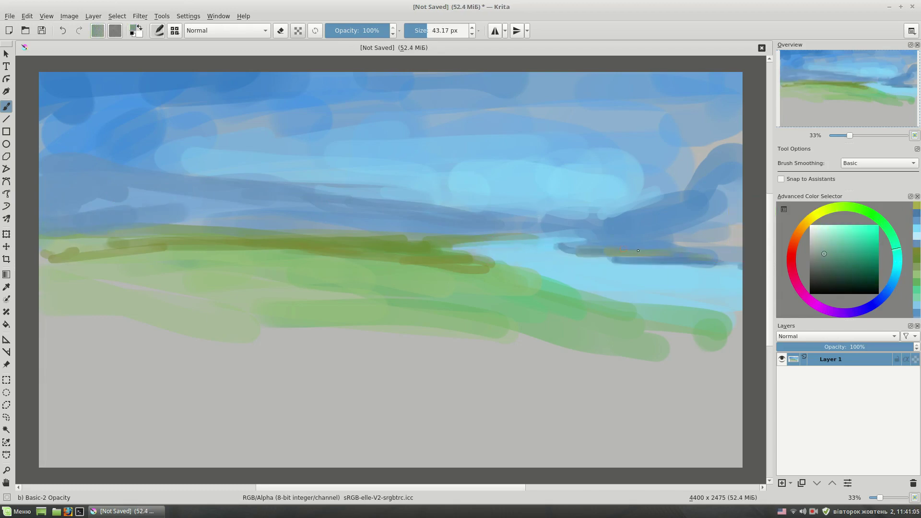
# Step: Paint a pale blue river running toward the right horizon
pyautogui.click(895, 277)
pyautogui.click(844, 235)
pyautogui.click(433, 31)
pyautogui.moveTo(743, 221); pyautogui.dragTo(672, 259)
pyautogui.moveTo(571, 259)
pyautogui.mouseDown()
pyautogui.moveTo(747, 294)
pyautogui.moveTo(494, 335)
pyautogui.mouseUp()
# Step: Paint green lower hills and a dark green line along the horizon
pyautogui.click(437, 31)
pyautogui.click(837, 207)
pyautogui.click(826, 249)
pyautogui.moveTo(91, 278); pyautogui.dragTo(317, 307)
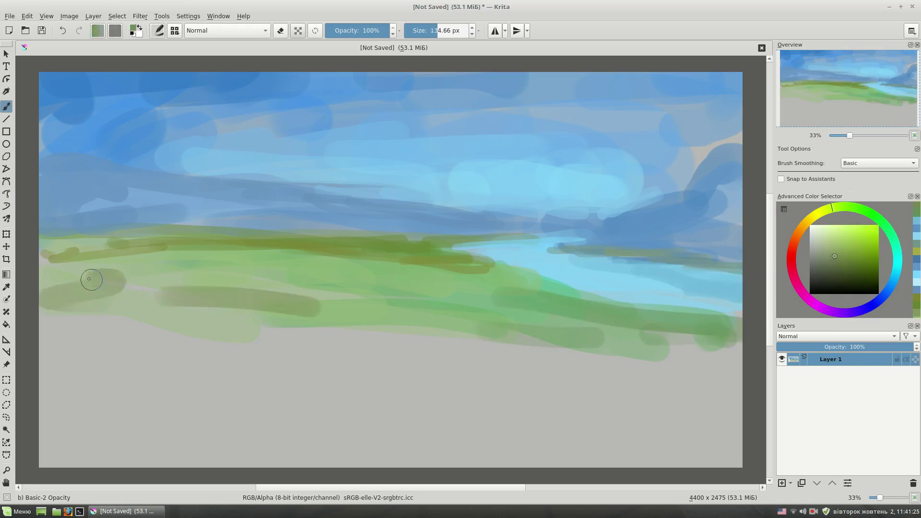
pyautogui.moveTo(57, 269); pyautogui.dragTo(312, 288)
pyautogui.click(424, 31)
pyautogui.click(855, 262)
pyautogui.moveTo(534, 236)
pyautogui.mouseDown()
pyautogui.moveTo(433, 249)
pyautogui.moveTo(283, 249)
pyautogui.mouseUp()
# Step: Add pale blue cloud strokes across the upper-right sky
pyautogui.click(835, 225)
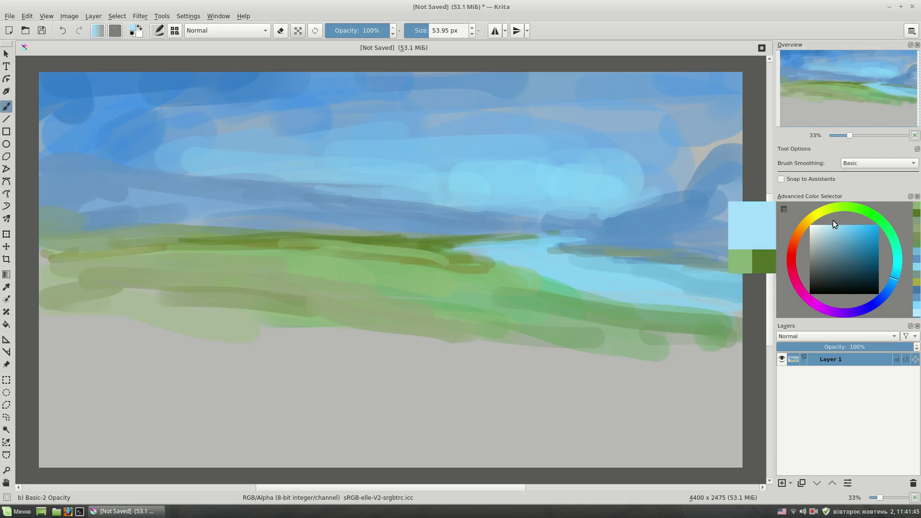
pyautogui.click(432, 30)
pyautogui.moveTo(704, 142); pyautogui.dragTo(678, 180)
pyautogui.click(844, 224)
pyautogui.moveTo(600, 177)
pyautogui.mouseDown()
pyautogui.moveTo(699, 154)
pyautogui.moveTo(456, 123)
pyautogui.mouseUp()
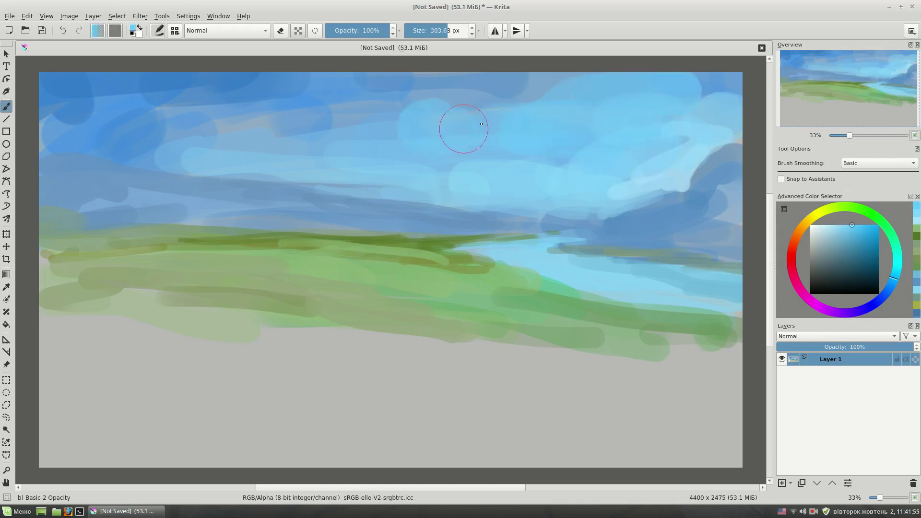
pyautogui.click(831, 225)
pyautogui.moveTo(727, 133)
pyautogui.mouseDown()
pyautogui.moveTo(647, 190)
pyautogui.moveTo(484, 185)
pyautogui.mouseUp()
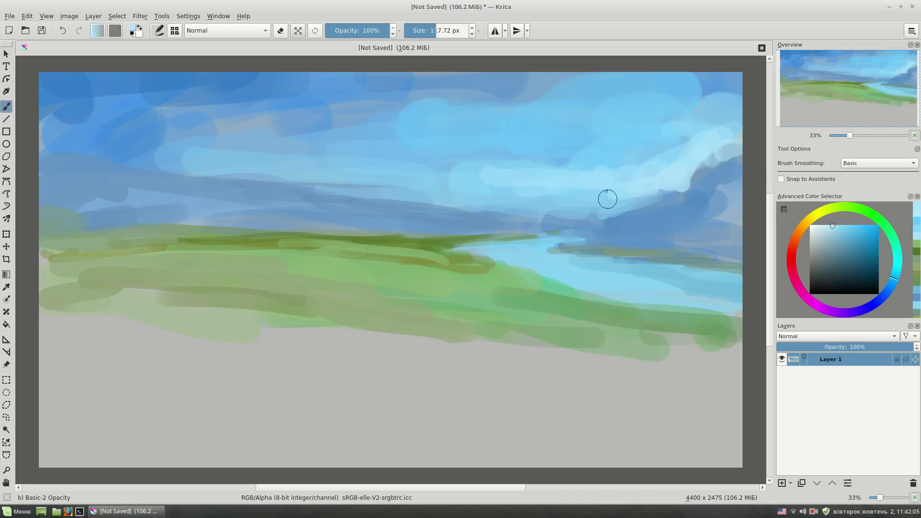
pyautogui.click(437, 30)
pyautogui.click(836, 242)
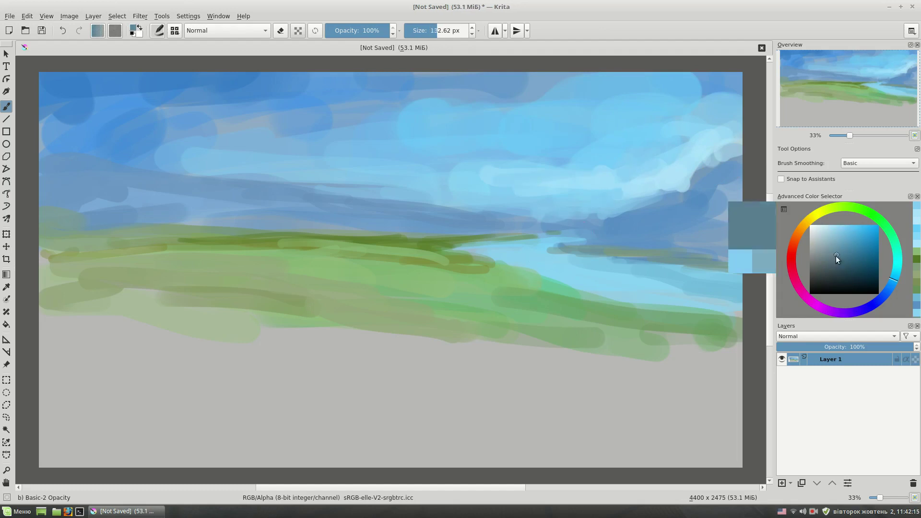
# Step: Block in grey-blue rock shapes across the lower canvas
pyautogui.moveTo(501, 356); pyautogui.dragTo(734, 336)
pyautogui.moveTo(225, 325); pyautogui.dragTo(379, 349)
pyautogui.moveTo(123, 281)
pyautogui.mouseDown()
pyautogui.moveTo(52, 268)
pyautogui.moveTo(257, 354)
pyautogui.mouseUp()
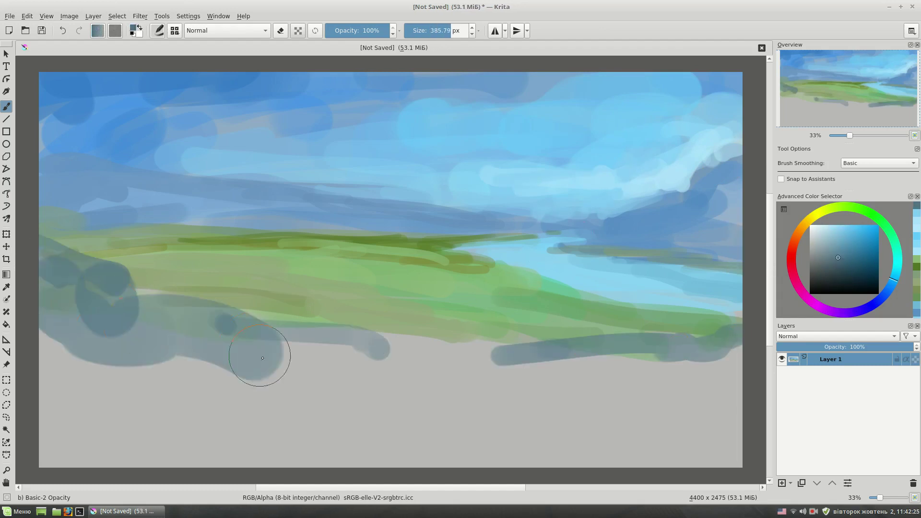
pyautogui.moveTo(52, 370); pyautogui.dragTo(336, 379)
# Step: Cover the lower canvas with dark green foreground strokes
pyautogui.click(877, 218)
pyautogui.click(823, 263)
pyautogui.moveTo(192, 341)
pyautogui.mouseDown()
pyautogui.moveTo(119, 302)
pyautogui.moveTo(216, 432)
pyautogui.mouseUp()
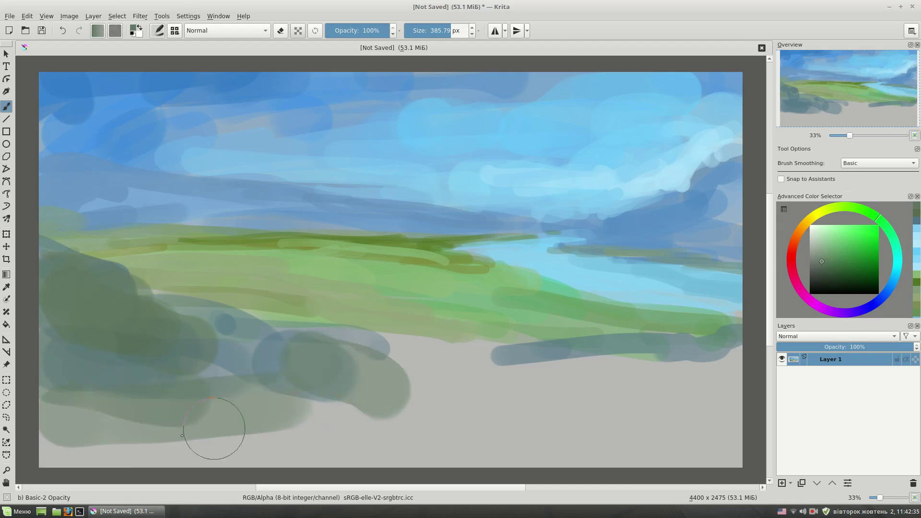
pyautogui.moveTo(57, 432); pyautogui.dragTo(537, 359)
pyautogui.moveTo(311, 379)
pyautogui.mouseDown()
pyautogui.moveTo(512, 359)
pyautogui.moveTo(714, 365)
pyautogui.mouseUp()
# Step: Paint grey-teal foreground strokes over the lower right
pyautogui.click(896, 258)
pyautogui.click(826, 255)
pyautogui.moveTo(580, 432); pyautogui.dragTo(739, 383)
pyautogui.moveTo(460, 446); pyautogui.dragTo(734, 432)
pyautogui.moveTo(503, 451); pyautogui.dragTo(638, 417)
# Step: Lay a tan sandy path across the bottom and dark rocks at lower right
pyautogui.moveTo(192, 451); pyautogui.dragTo(479, 407)
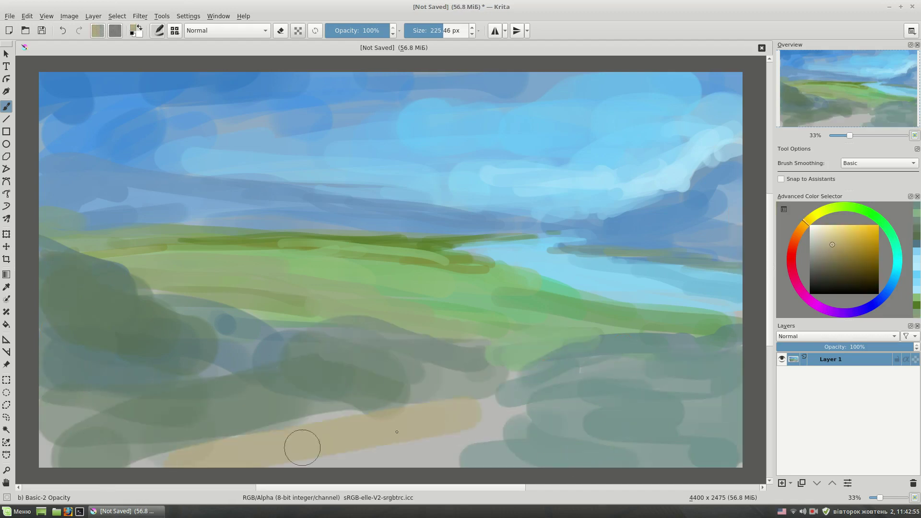
pyautogui.moveTo(273, 474); pyautogui.dragTo(528, 422)
pyautogui.moveTo(458, 419)
pyautogui.mouseDown()
pyautogui.moveTo(562, 407)
pyautogui.moveTo(619, 370)
pyautogui.mouseUp()
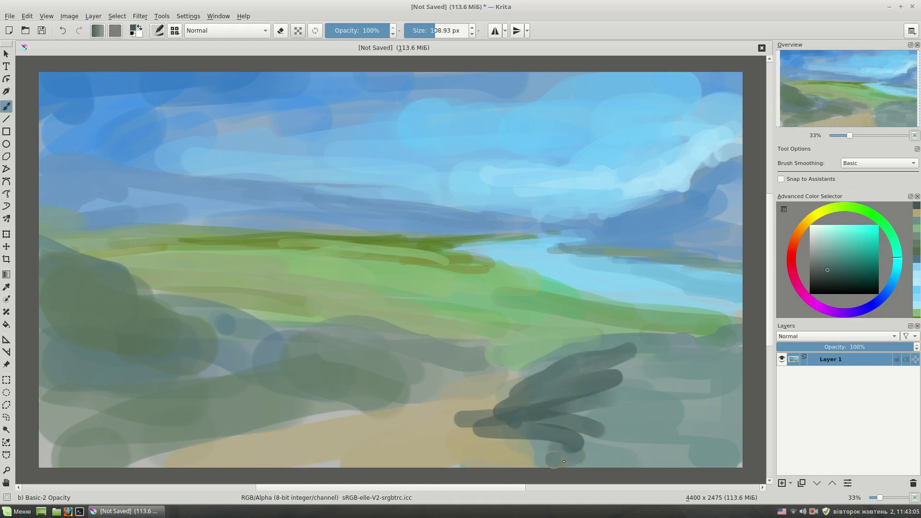
pyautogui.moveTo(561, 465); pyautogui.dragTo(600, 449)
pyautogui.moveTo(643, 369); pyautogui.dragTo(739, 283)
pyautogui.moveTo(590, 384); pyautogui.dragTo(741, 327)
pyautogui.moveTo(595, 461); pyautogui.dragTo(681, 453)
# Step: Paint grey-green and dark grey-green strokes across the mid-lower canvas
pyautogui.keyDown('ctrl'); pyautogui.click(492, 364); pyautogui.keyUp('ctrl')
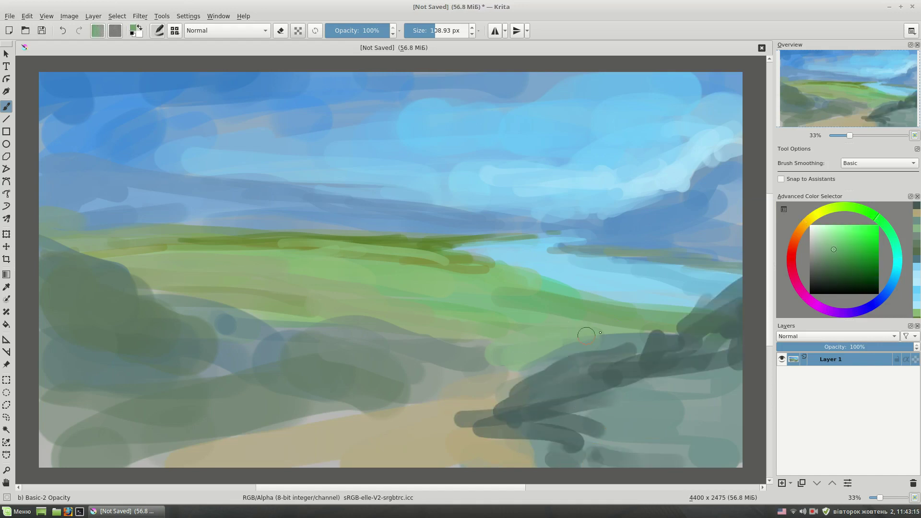
pyautogui.moveTo(513, 341); pyautogui.dragTo(422, 343)
pyautogui.moveTo(523, 384)
pyautogui.mouseDown()
pyautogui.moveTo(387, 381)
pyautogui.moveTo(532, 379)
pyautogui.mouseUp()
pyautogui.moveTo(370, 386); pyautogui.dragTo(461, 391)
pyautogui.moveTo(307, 412); pyautogui.dragTo(43, 424)
# Step: Extend the tan sandy path along the bottom with a dark edge stroke beside it
pyautogui.keyDown('ctrl'); pyautogui.click(336, 446); pyautogui.keyUp('ctrl')
pyautogui.moveTo(355, 432); pyautogui.dragTo(52, 455)
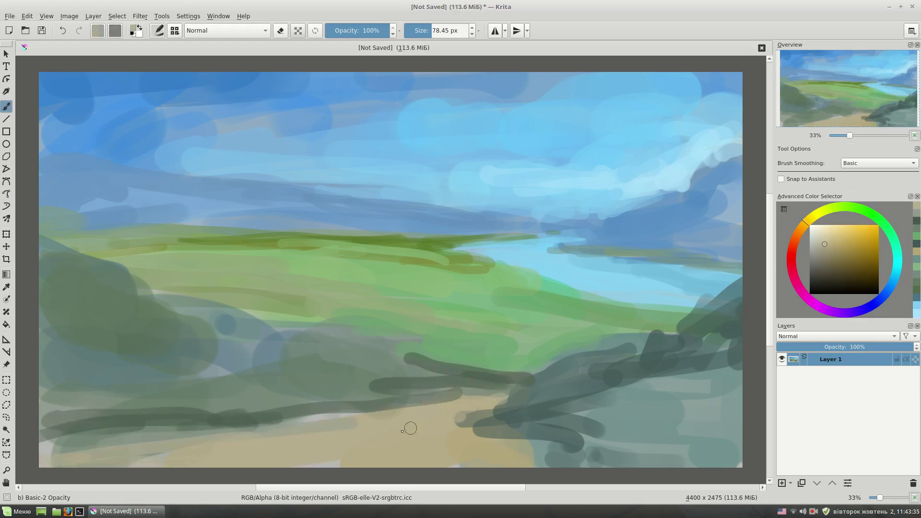
pyautogui.moveTo(402, 431); pyautogui.dragTo(561, 432)
pyautogui.moveTo(509, 451); pyautogui.dragTo(389, 431)
pyautogui.moveTo(623, 463); pyautogui.dragTo(533, 460)
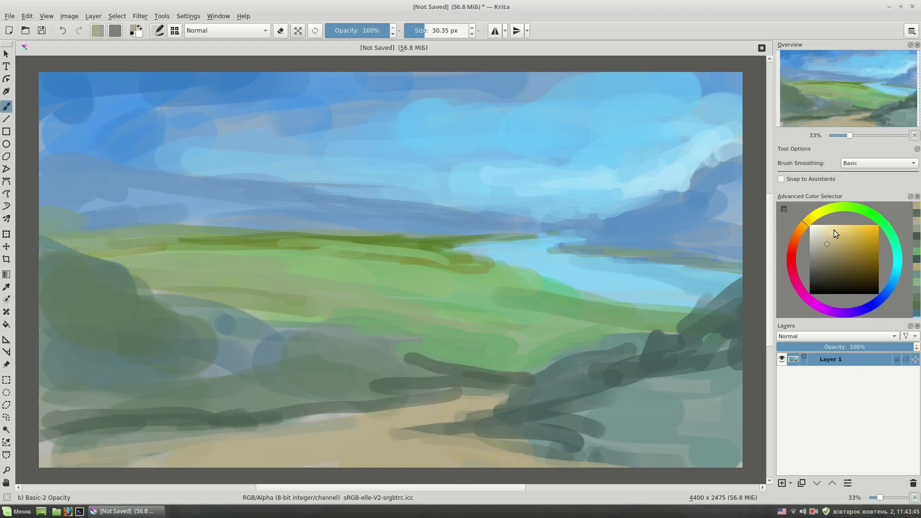
pyautogui.click(835, 253)
pyautogui.keyDown('ctrl'); pyautogui.click(582, 336); pyautogui.keyUp('ctrl')
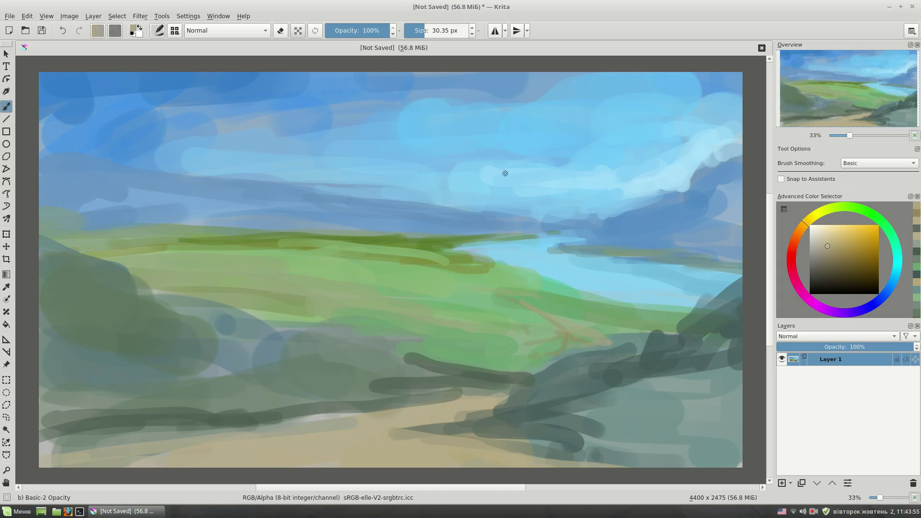
# Step: Extend the dark green horizon line rightward and pick a mid blue
pyautogui.keyDown('ctrl'); pyautogui.click(579, 271); pyautogui.keyUp('ctrl')
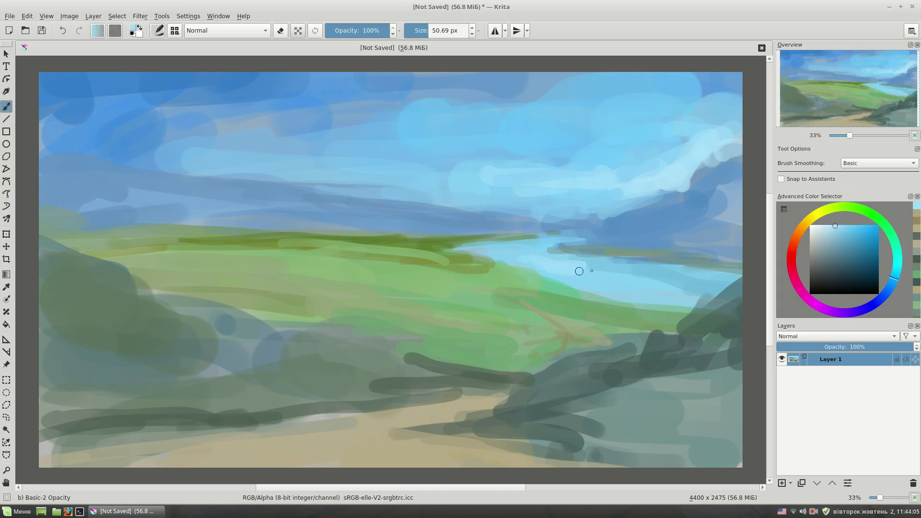
pyautogui.keyDown('ctrl'); pyautogui.click(487, 251); pyautogui.keyUp('ctrl')
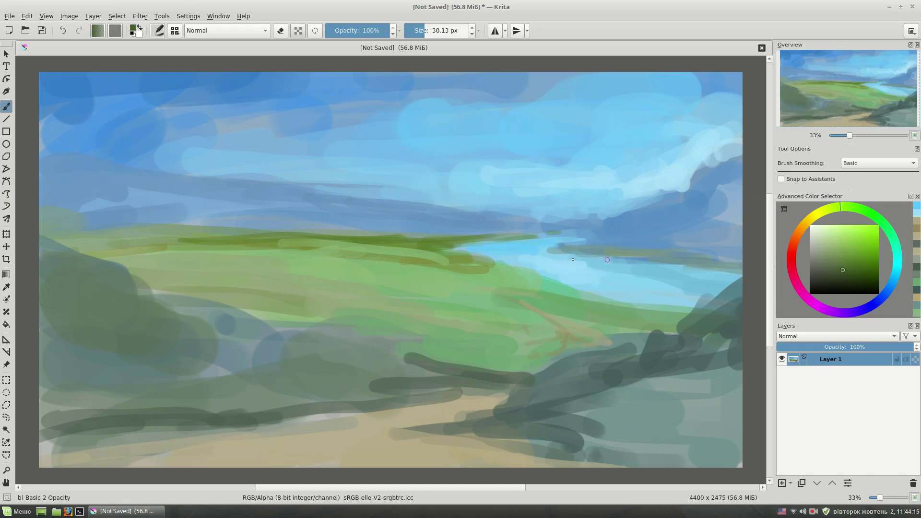
pyautogui.moveTo(511, 236); pyautogui.dragTo(585, 237)
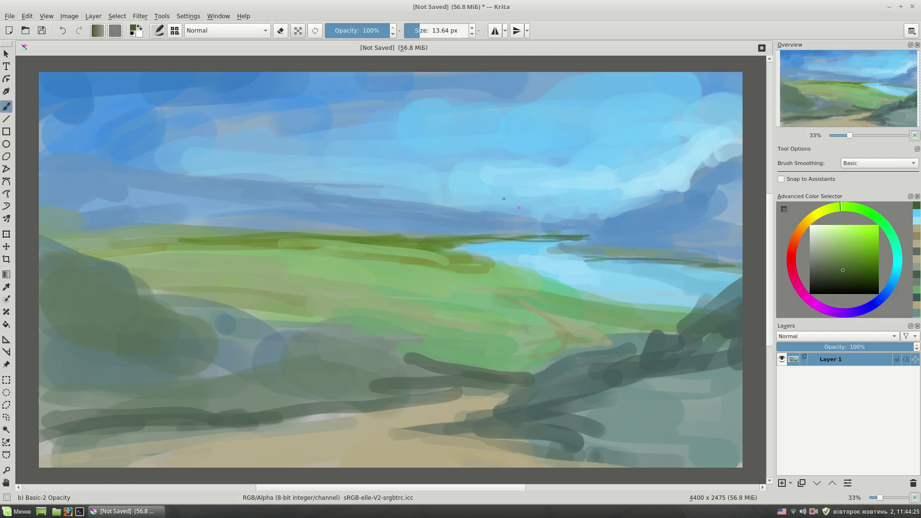
pyautogui.keyDown('ctrl'); pyautogui.click(517, 263); pyautogui.keyUp('ctrl')
pyautogui.keyDown('ctrl'); pyautogui.click(579, 246); pyautogui.keyUp('ctrl')
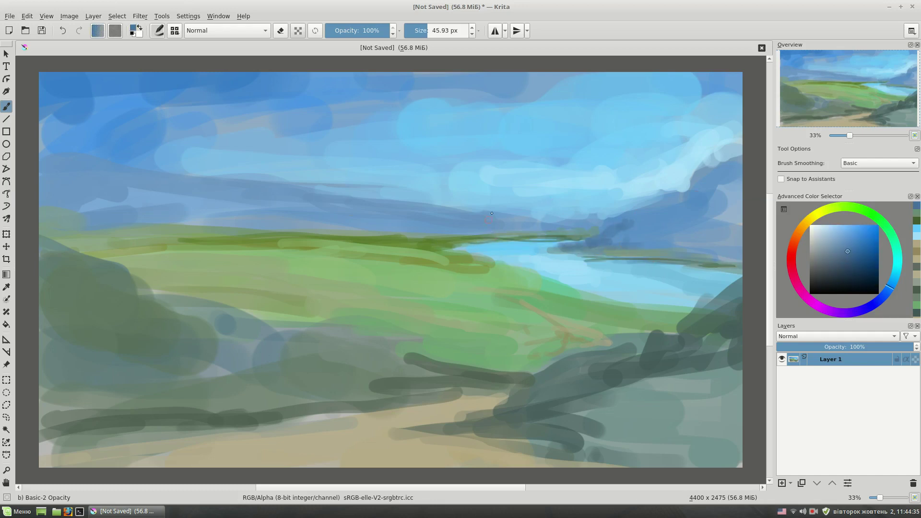
# Step: Add a light blue upper-sky stroke and switch to the Bristles-2 Flat Rough brush
pyautogui.keyDown('ctrl'); pyautogui.click(573, 149); pyautogui.keyUp('ctrl')
pyautogui.moveTo(525, 91); pyautogui.dragTo(412, 86)
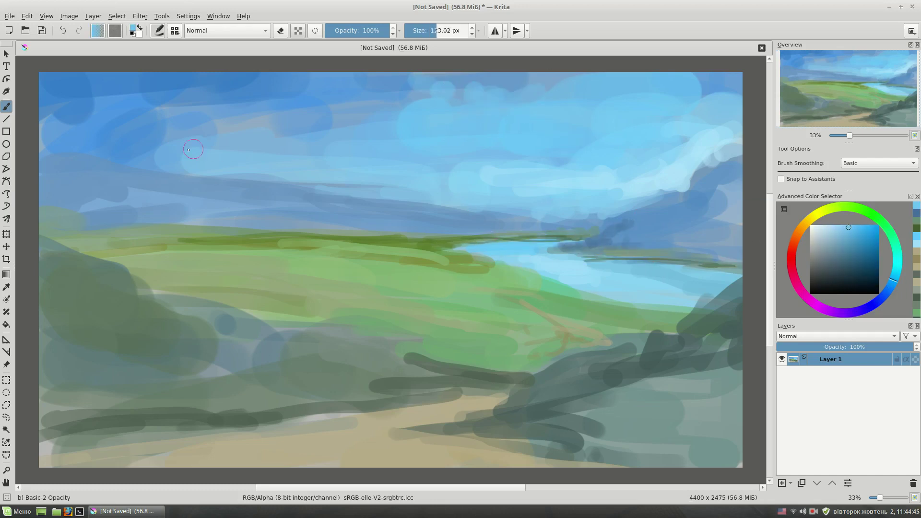
pyautogui.rightClick(591, 201)
pyautogui.click(540, 206)
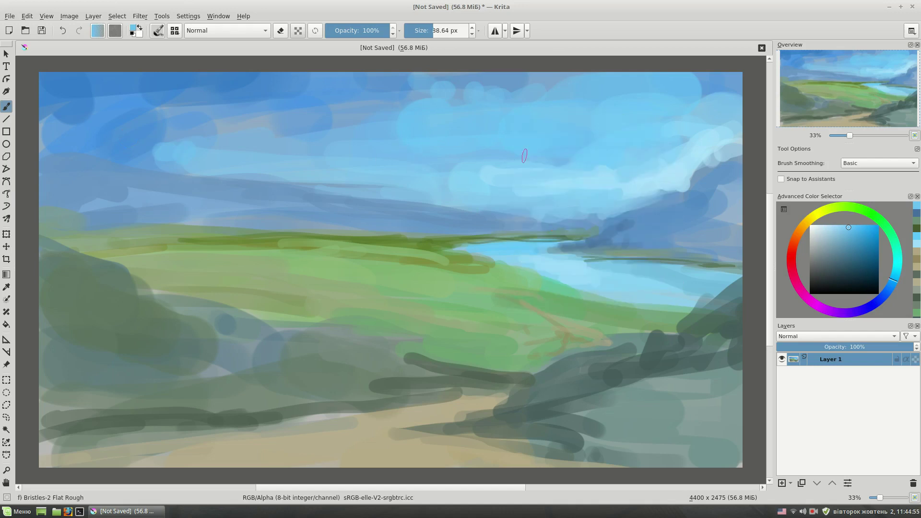
# Step: Paint dark blue vertical tower strokes on the right side of the skyline
pyautogui.keyDown('ctrl'); pyautogui.click(638, 202); pyautogui.keyUp('ctrl')
pyautogui.press('/')
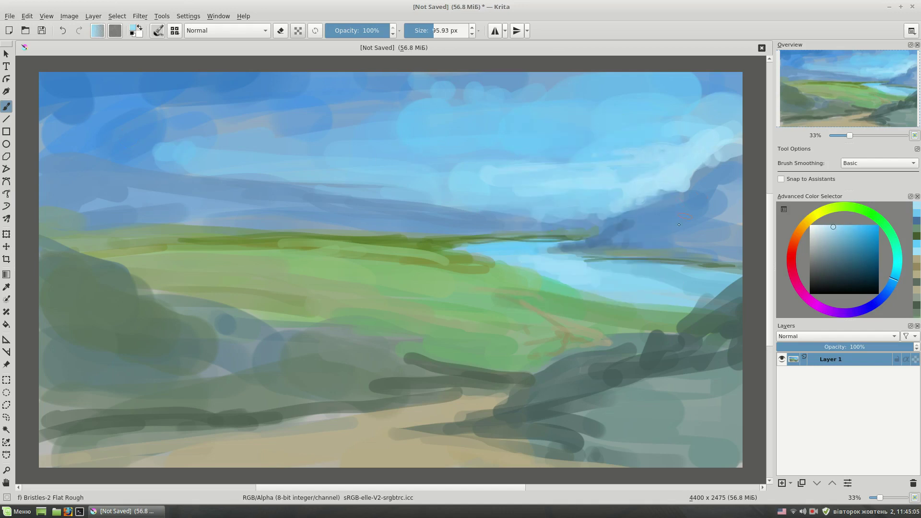
pyautogui.keyDown('ctrl'); pyautogui.click(714, 183); pyautogui.keyUp('ctrl')
pyautogui.moveTo(713, 79); pyautogui.dragTo(714, 164)
pyautogui.moveTo(715, 96); pyautogui.dragTo(725, 209)
pyautogui.keyDown('ctrl'); pyautogui.click(678, 151); pyautogui.keyUp('ctrl')
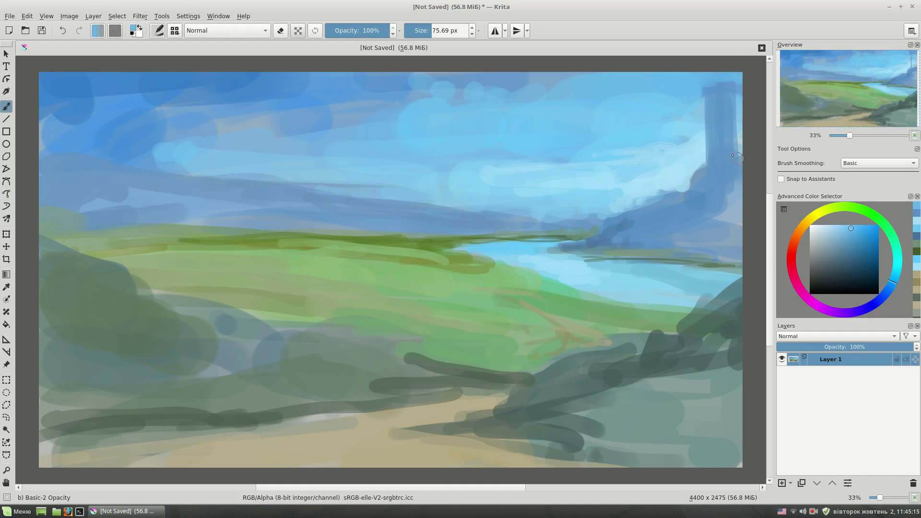
pyautogui.press('[')
pyautogui.press('[')
pyautogui.press('[')
pyautogui.moveTo(694, 182); pyautogui.dragTo(689, 139)
pyautogui.press(']')
pyautogui.moveTo(727, 197); pyautogui.dragTo(726, 240)
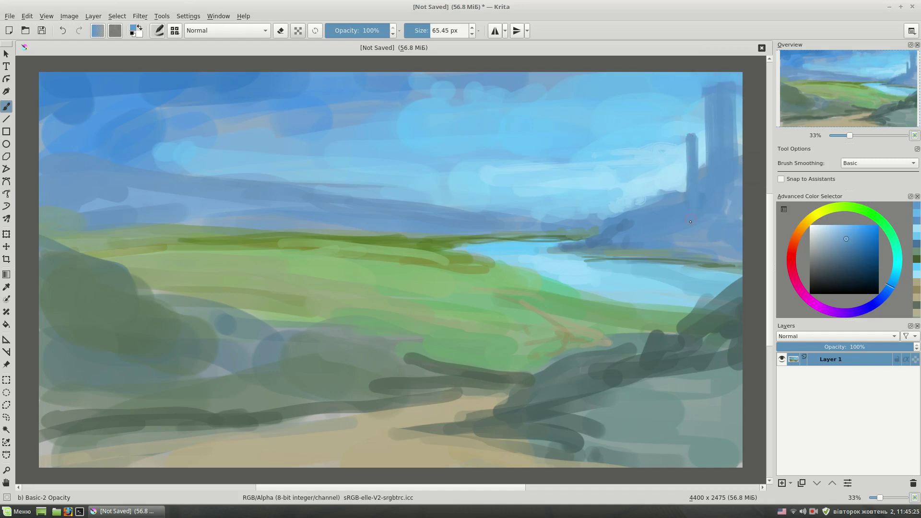
# Step: Add more dark blue towers across the centre and left of the skyline
pyautogui.keyDown('ctrl'); pyautogui.click(462, 227); pyautogui.keyUp('ctrl')
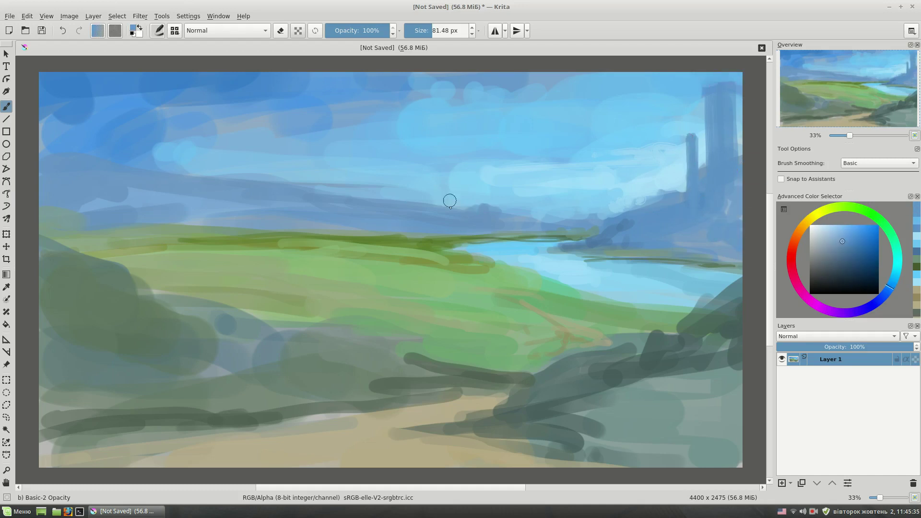
pyautogui.moveTo(449, 206)
pyautogui.mouseDown()
pyautogui.moveTo(454, 165)
pyautogui.moveTo(430, 99)
pyautogui.mouseUp()
pyautogui.moveTo(404, 194); pyautogui.dragTo(394, 143)
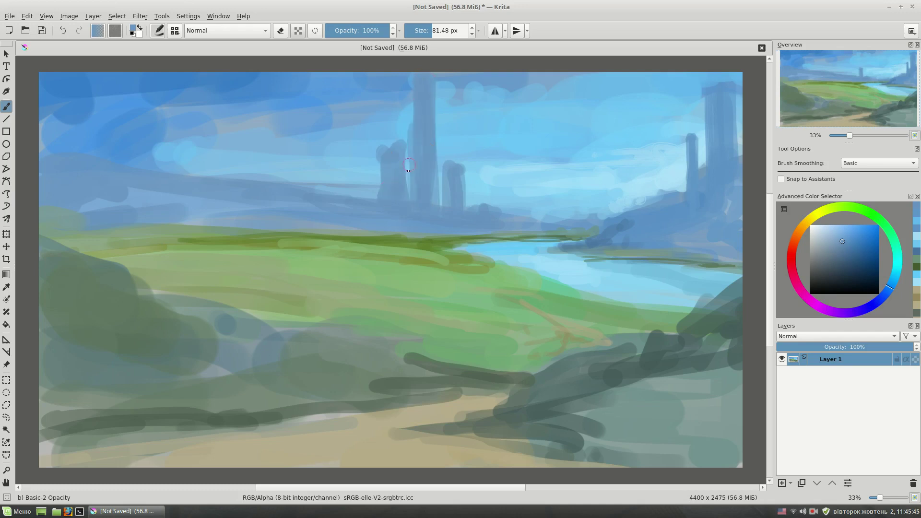
pyautogui.press('[')
pyautogui.moveTo(364, 197)
pyautogui.mouseDown()
pyautogui.moveTo(363, 165)
pyautogui.moveTo(338, 103)
pyautogui.mouseUp()
pyautogui.moveTo(326, 191); pyautogui.dragTo(324, 131)
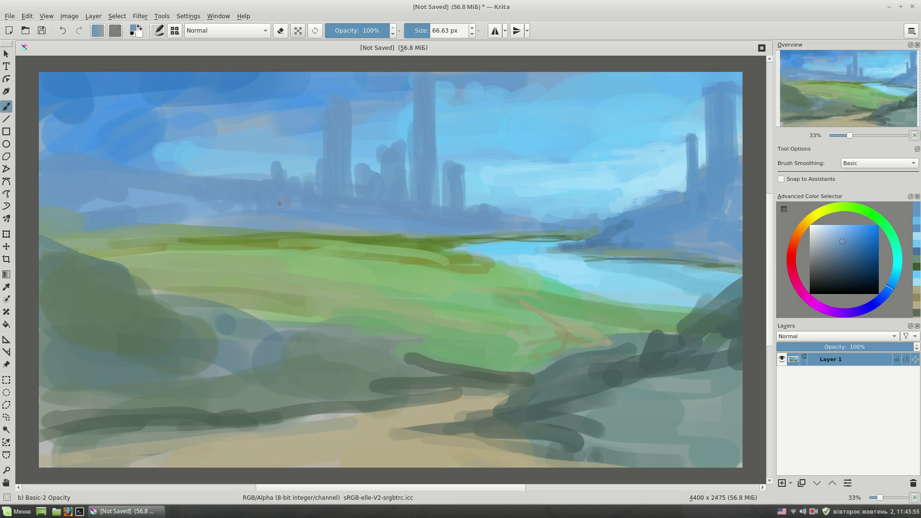
# Step: Brush bluish haze along the horizon and light blue highlights down a central tower
pyautogui.keyDown('ctrl'); pyautogui.click(459, 237); pyautogui.keyUp('ctrl')
pyautogui.keyDown('ctrl'); pyautogui.click(222, 180); pyautogui.keyUp('ctrl')
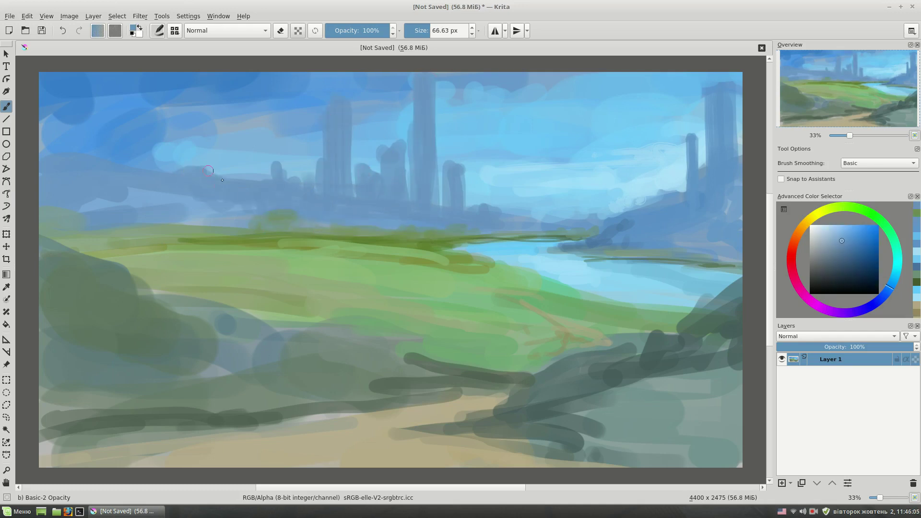
pyautogui.click(845, 251)
pyautogui.moveTo(259, 218)
pyautogui.mouseDown()
pyautogui.moveTo(52, 218)
pyautogui.moveTo(323, 228)
pyautogui.mouseUp()
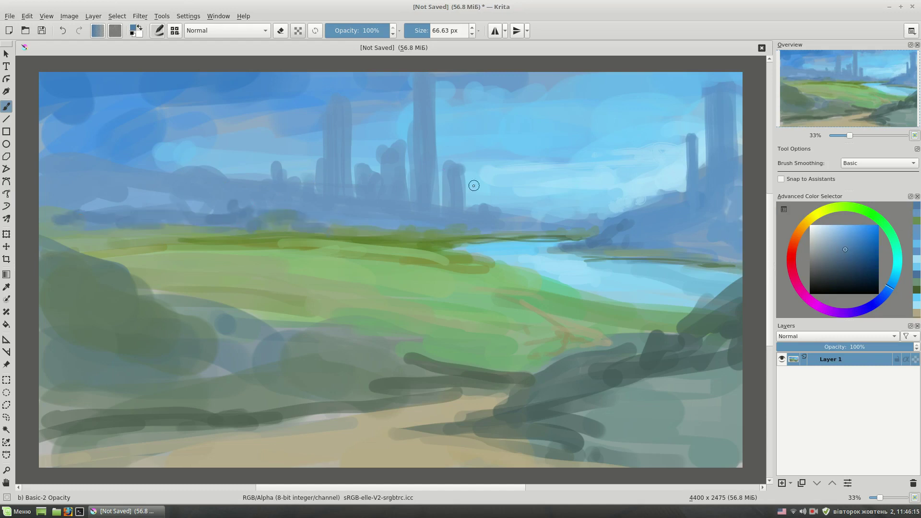
pyautogui.press('[')
pyautogui.moveTo(428, 74); pyautogui.dragTo(428, 127)
pyautogui.click(829, 236)
pyautogui.moveTo(429, 77)
pyautogui.mouseDown()
pyautogui.moveTo(429, 120)
pyautogui.moveTo(401, 194)
pyautogui.mouseUp()
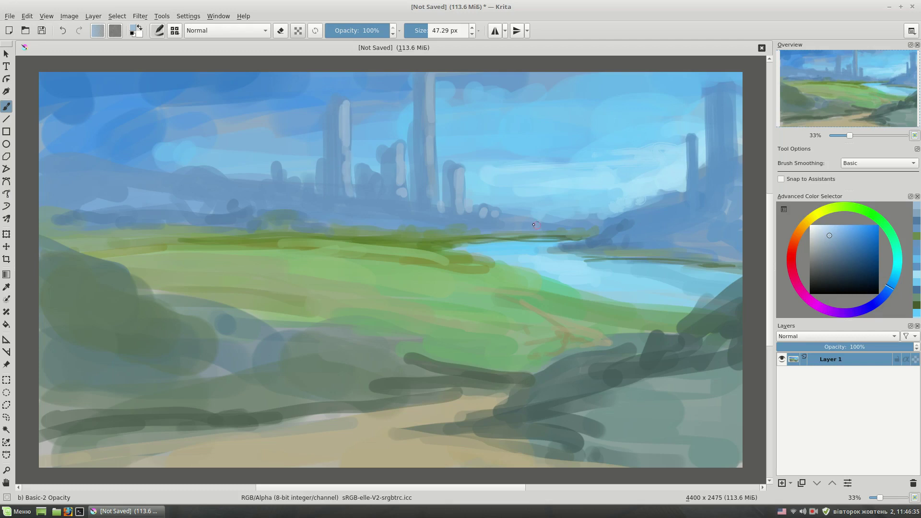
pyautogui.press('[')
pyautogui.press('[')
# Step: Switch to the Bristles-2 Flat Rough brush and dab dark and yellow-green bushes on the horizon
pyautogui.rightClick(626, 156)
pyautogui.click(557, 158)
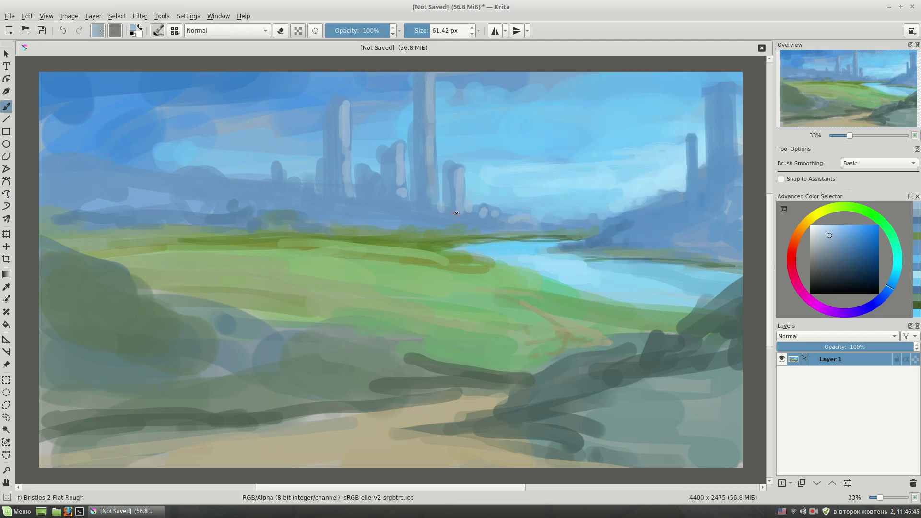
pyautogui.keyDown('ctrl'); pyautogui.click(448, 211); pyautogui.keyUp('ctrl')
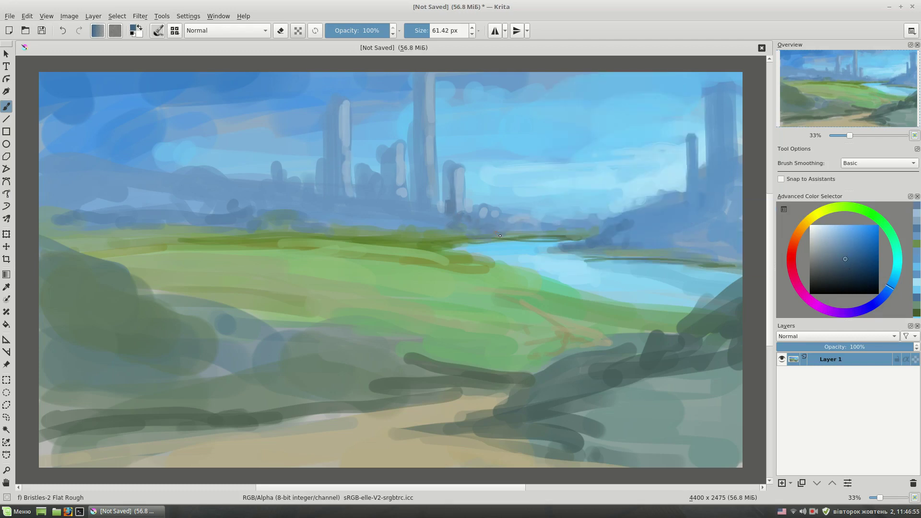
pyautogui.moveTo(427, 245); pyautogui.dragTo(441, 245)
pyautogui.moveTo(899, 259); pyautogui.dragTo(840, 208)
pyautogui.moveTo(417, 226)
pyautogui.mouseDown()
pyautogui.moveTo(467, 234)
pyautogui.moveTo(428, 230)
pyautogui.mouseUp()
pyautogui.keyDown('ctrl'); pyautogui.click(456, 236); pyautogui.keyUp('ctrl')
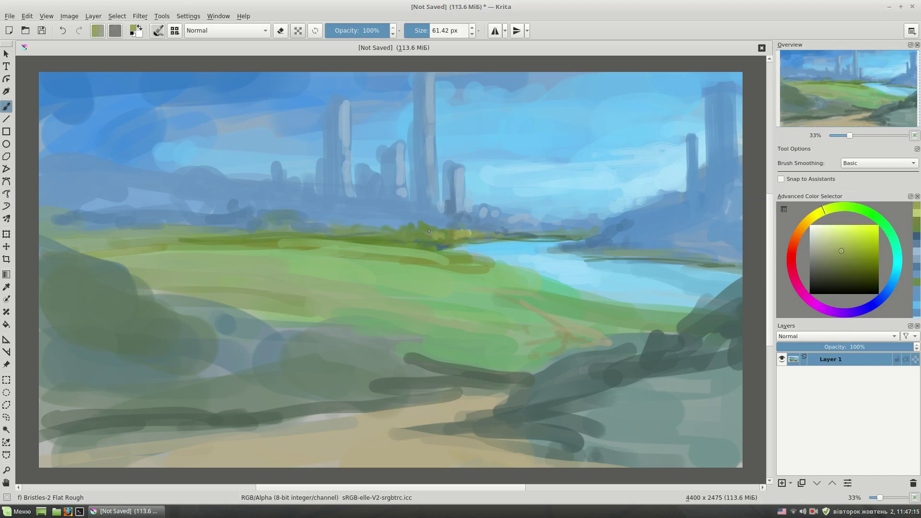
# Step: Add darker blue-grey dabs around the towers
pyautogui.press('[')
pyautogui.keyDown('ctrl'); pyautogui.click(465, 160); pyautogui.keyUp('ctrl')
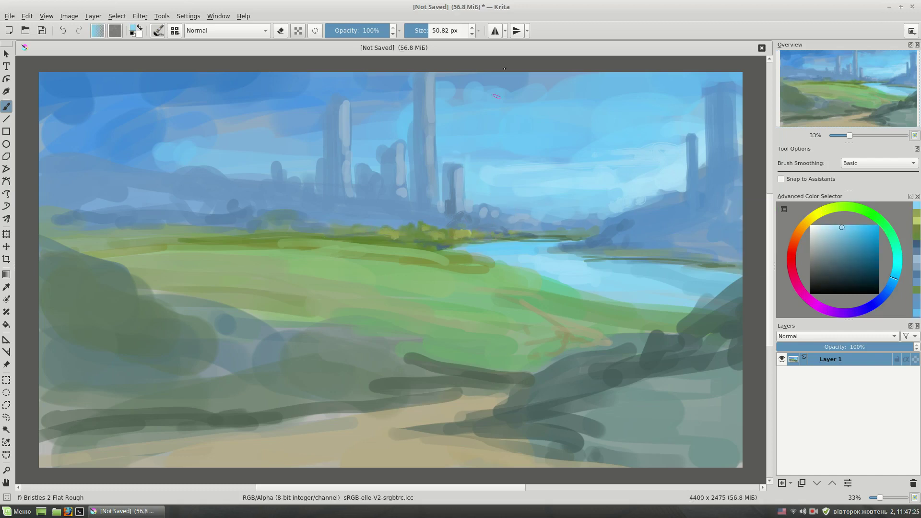
pyautogui.rightClick(498, 165)
pyautogui.rightClick(543, 152)
pyautogui.rightClick(507, 193)
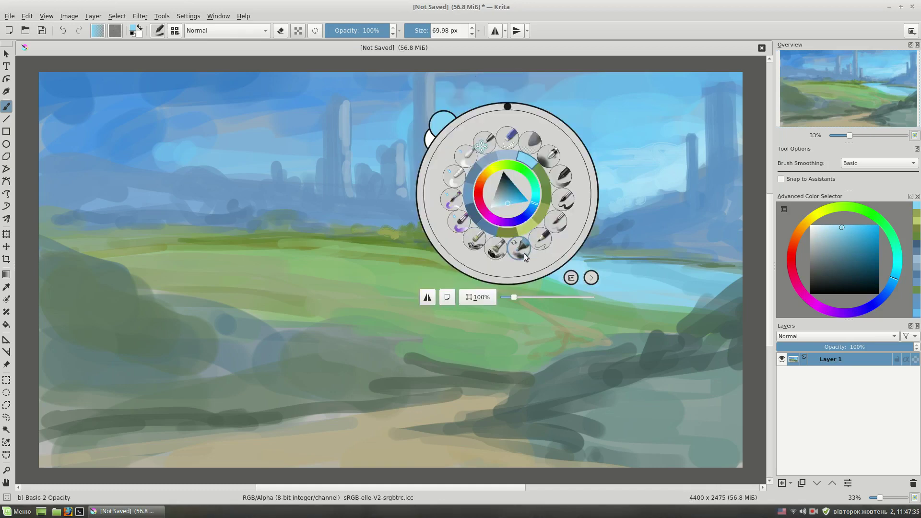
pyautogui.keyDown('ctrl'); pyautogui.click(460, 193); pyautogui.keyUp('ctrl')
pyautogui.moveTo(427, 211)
pyautogui.mouseDown()
pyautogui.moveTo(442, 218)
pyautogui.moveTo(420, 210)
pyautogui.mouseUp()
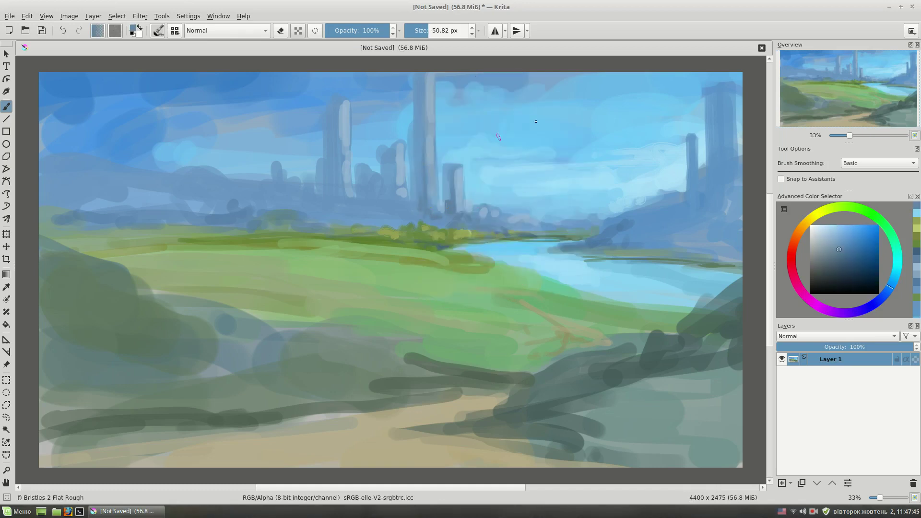
# Step: Paint a light cyan streak across the sky and darken the right-hand towers
pyautogui.keyDown('ctrl'); pyautogui.click(484, 246); pyautogui.keyUp('ctrl')
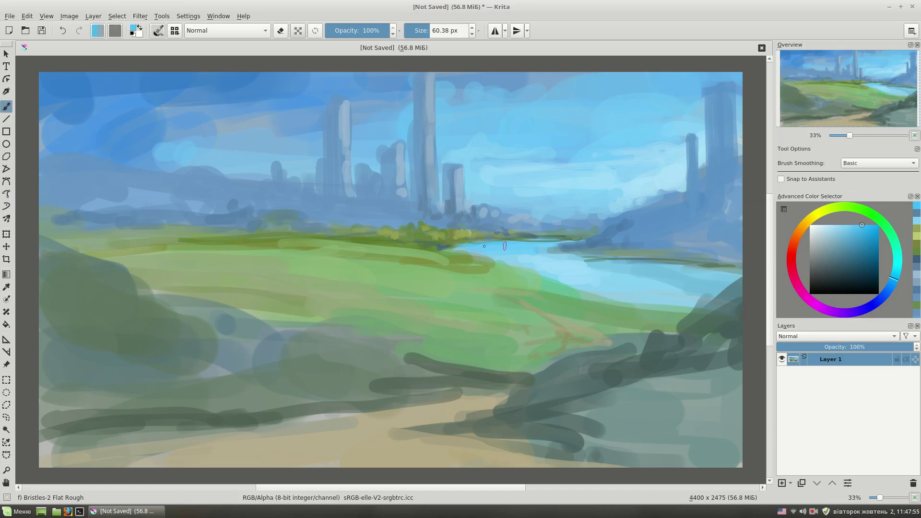
pyautogui.moveTo(603, 193); pyautogui.dragTo(501, 195)
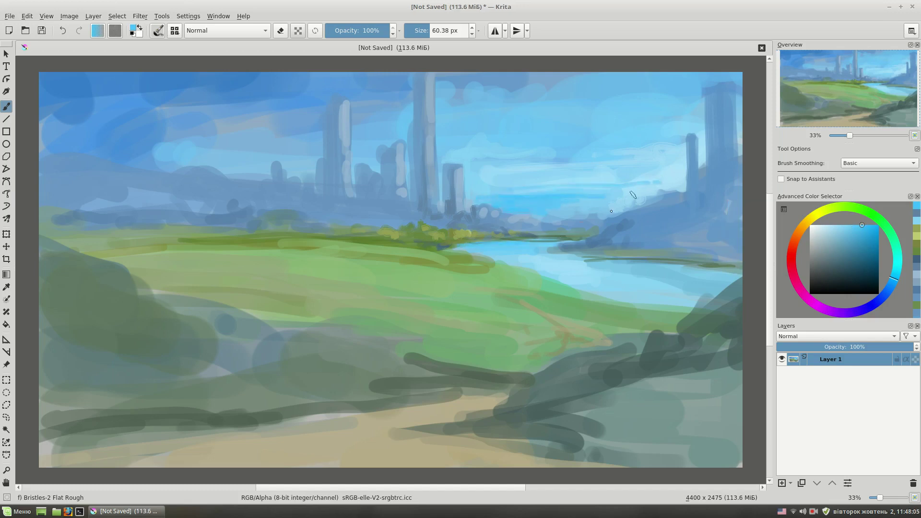
pyautogui.keyDown('ctrl'); pyautogui.click(588, 214); pyautogui.keyUp('ctrl')
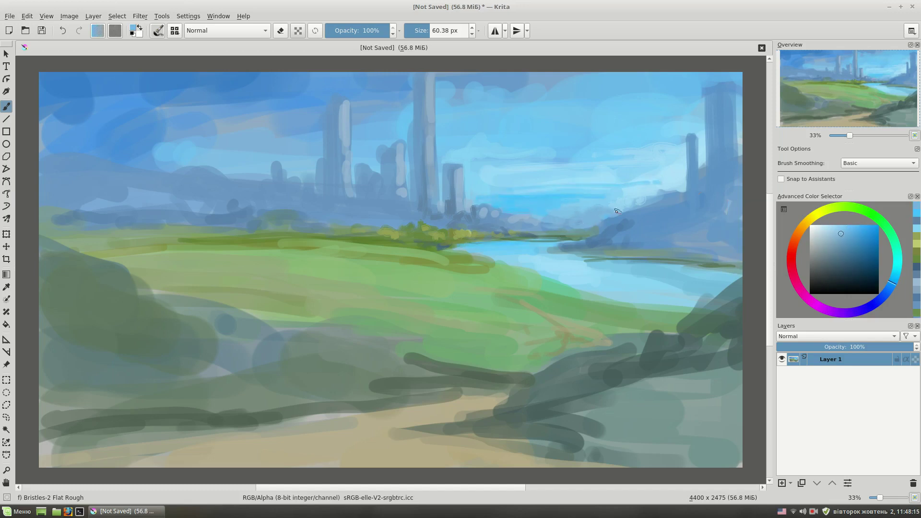
pyautogui.keyDown('ctrl'); pyautogui.click(709, 248); pyautogui.keyUp('ctrl')
pyautogui.moveTo(690, 157); pyautogui.dragTo(691, 206)
pyautogui.moveTo(711, 101); pyautogui.dragTo(719, 191)
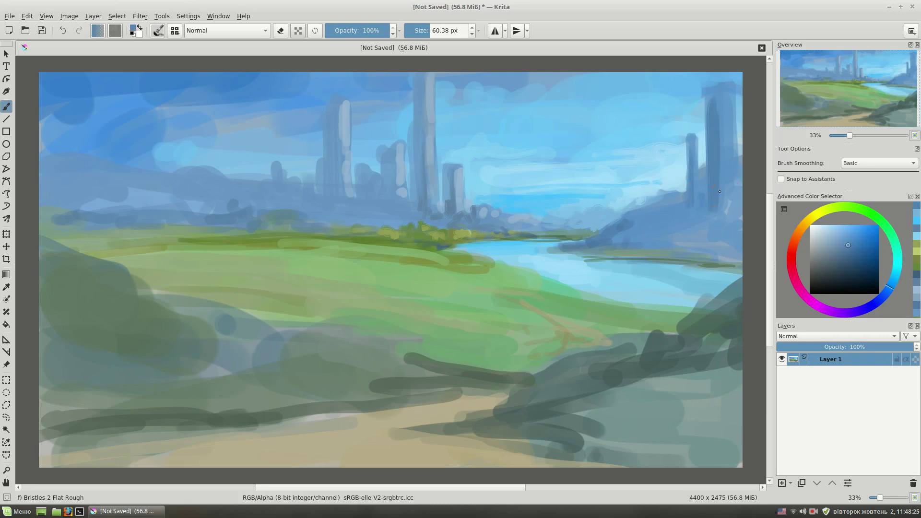
pyautogui.press('/')
pyautogui.click(851, 208)
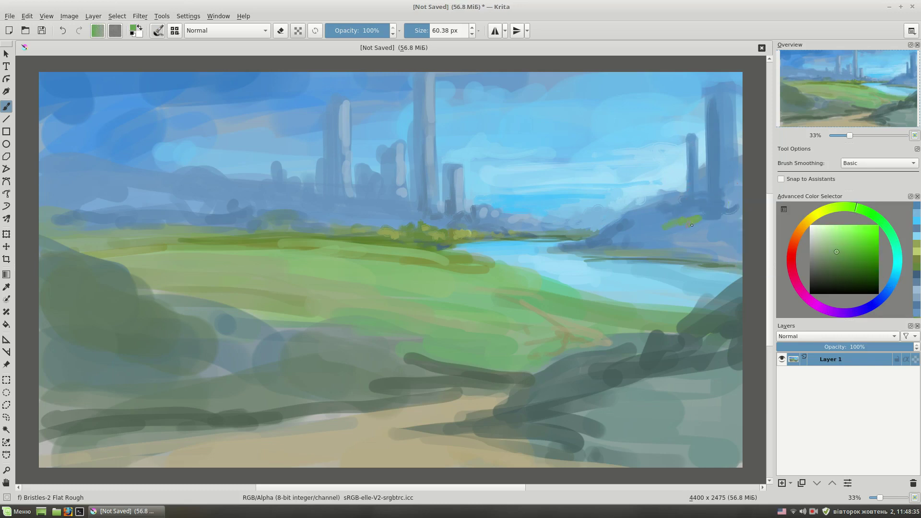
# Step: Paint green foliage on the right hillside, then mix a dark teal with a smaller brush
pyautogui.moveTo(664, 223)
pyautogui.mouseDown()
pyautogui.moveTo(699, 220)
pyautogui.moveTo(619, 228)
pyautogui.mouseUp()
pyautogui.keyDown('ctrl'); pyautogui.click(706, 241); pyautogui.keyUp('ctrl')
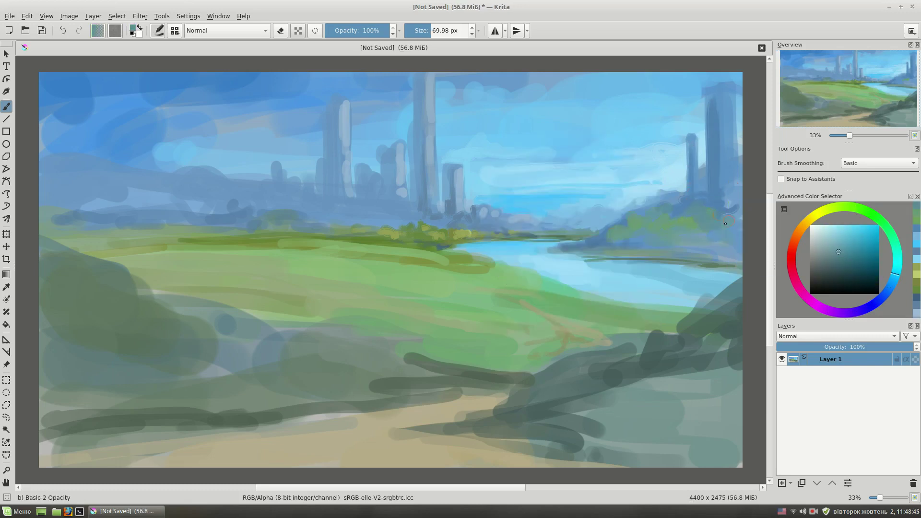
pyautogui.press('[')
pyautogui.press('[')
pyautogui.press('[')
pyautogui.click(836, 266)
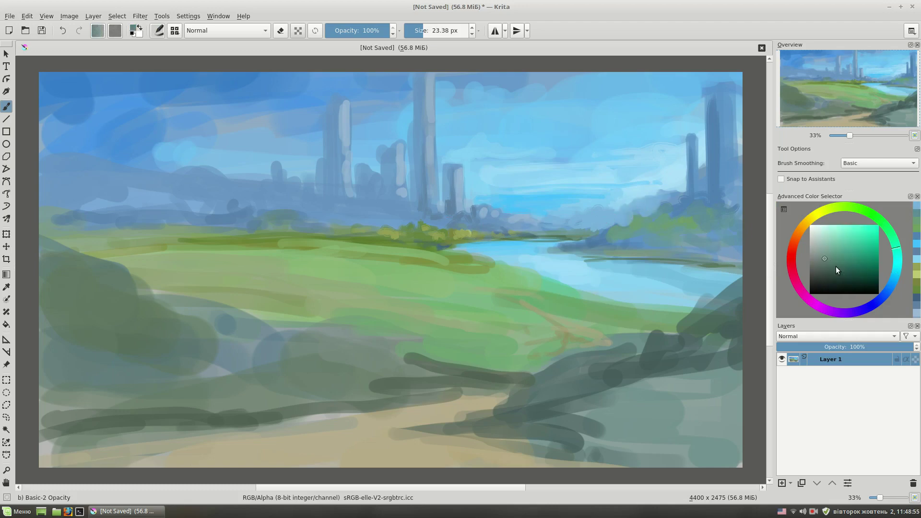
pyautogui.click(885, 274)
# Step: Zoom in and draw the bridge deck, arch and struts across the river
pyautogui.scroll(2, 538, 261)
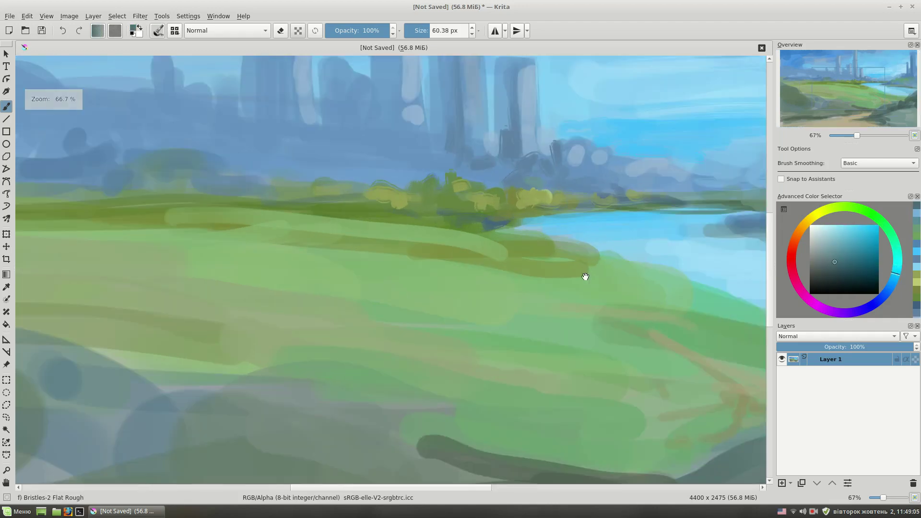
pyautogui.moveTo(540, 242); pyautogui.dragTo(474, 241)
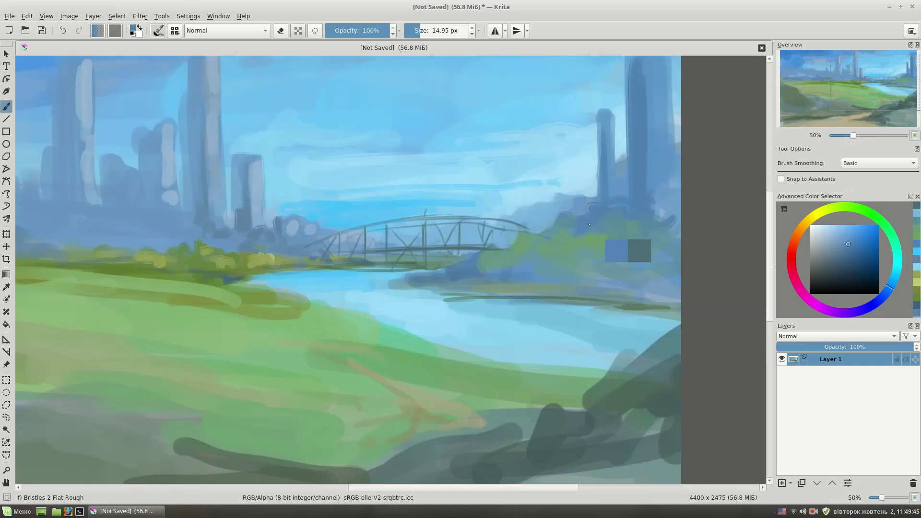
pyautogui.moveTo(461, 245); pyautogui.dragTo(459, 259)
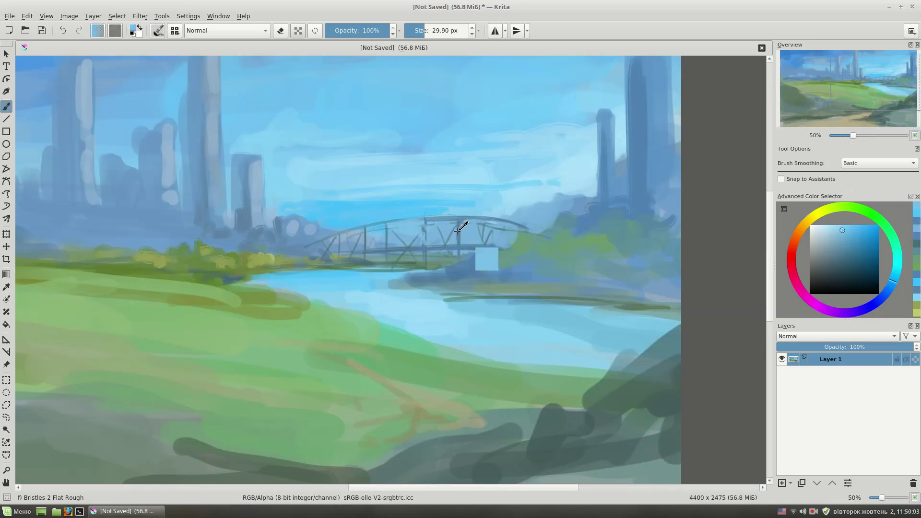
pyautogui.moveTo(424, 219); pyautogui.dragTo(390, 220)
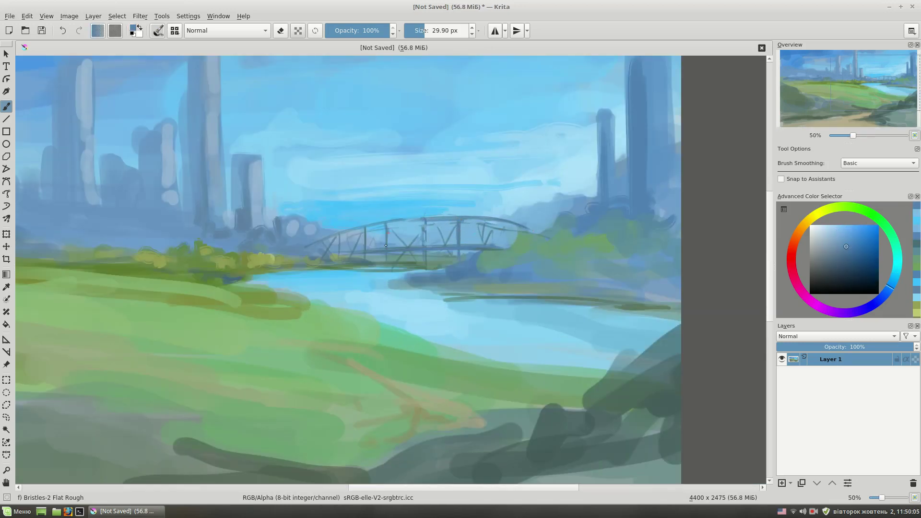
# Step: Paint dark blue shadows beneath the bridge and along the river
pyautogui.click(853, 253)
pyautogui.moveTo(475, 264); pyautogui.dragTo(490, 256)
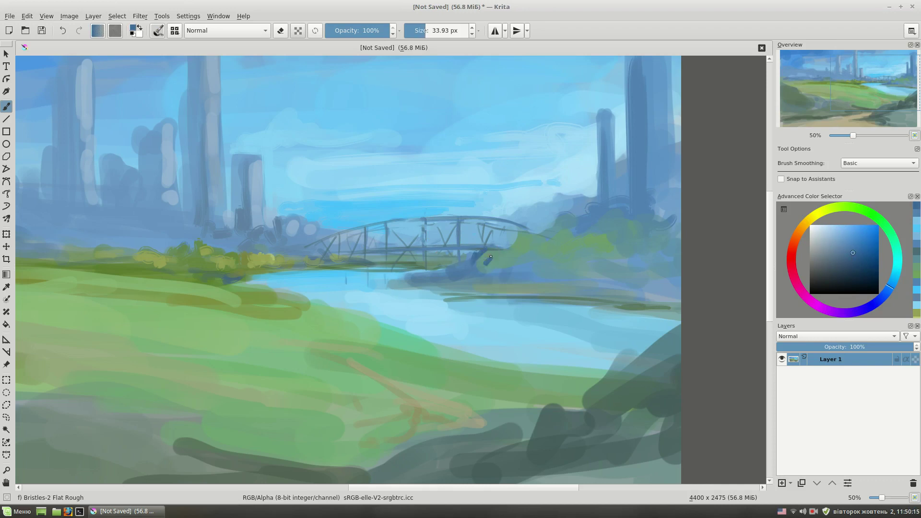
pyautogui.keyDown('ctrl'); pyautogui.click(488, 288); pyautogui.keyUp('ctrl')
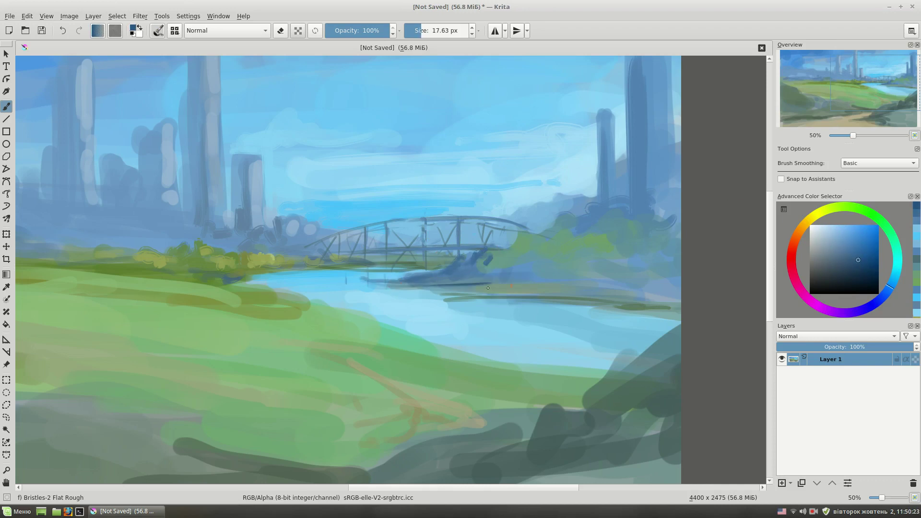
pyautogui.keyDown('ctrl'); pyautogui.click(638, 295); pyautogui.keyUp('ctrl')
pyautogui.moveTo(536, 295); pyautogui.dragTo(486, 296)
pyautogui.scroll(2, 493, 222)
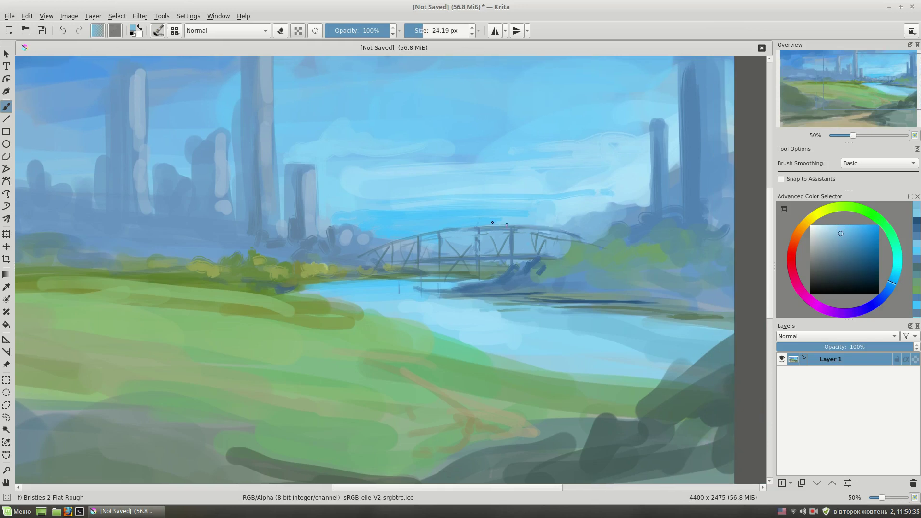
pyautogui.keyDown('ctrl'); pyautogui.click(436, 233); pyautogui.keyUp('ctrl')
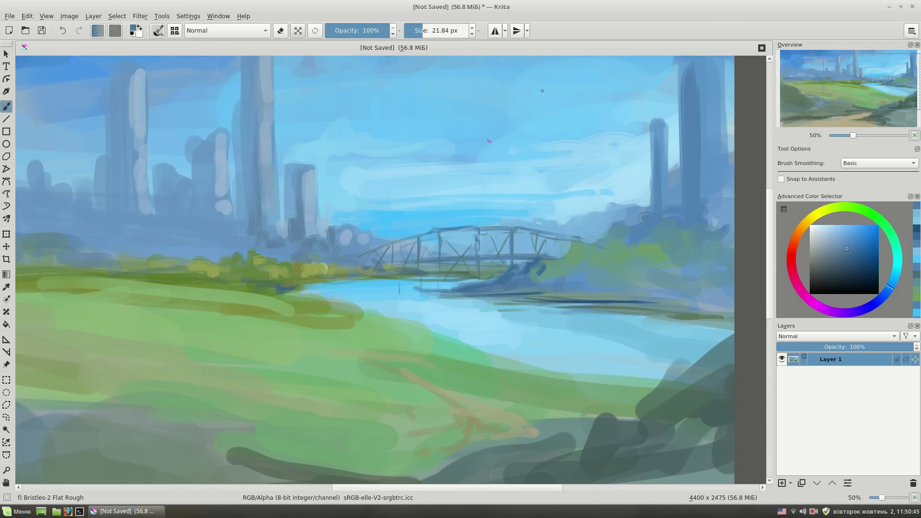
pyautogui.scroll(-2, 671, 302)
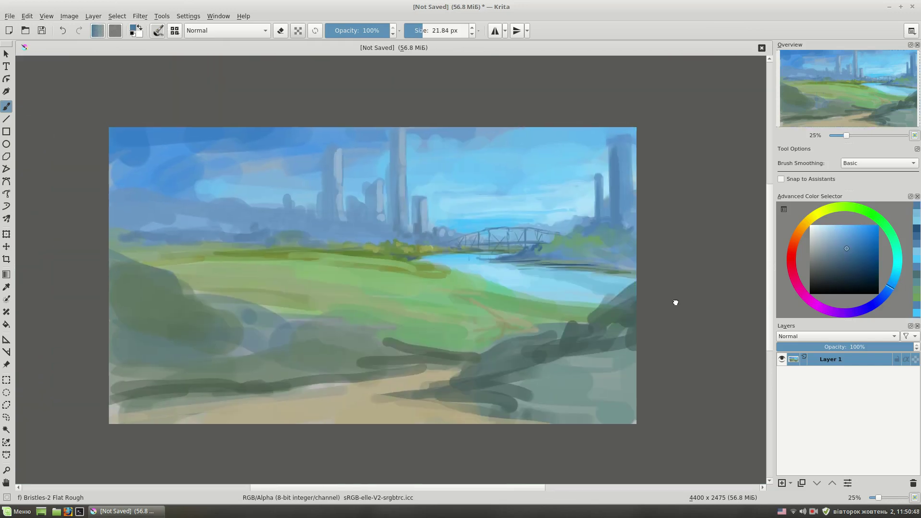
# Step: Add a light-green stroke on the meadow and try darker green and blue colours
pyautogui.keyDown('ctrl'); pyautogui.click(433, 296); pyautogui.keyUp('ctrl')
pyautogui.moveTo(399, 267)
pyautogui.mouseDown()
pyautogui.moveTo(432, 278)
pyautogui.moveTo(413, 271)
pyautogui.mouseUp()
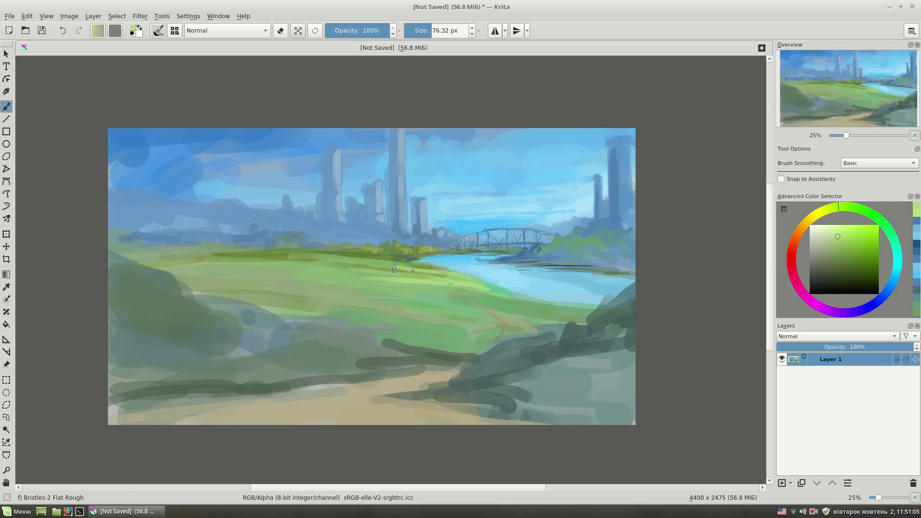
pyautogui.keyDown('ctrl'); pyautogui.click(542, 246); pyautogui.keyUp('ctrl')
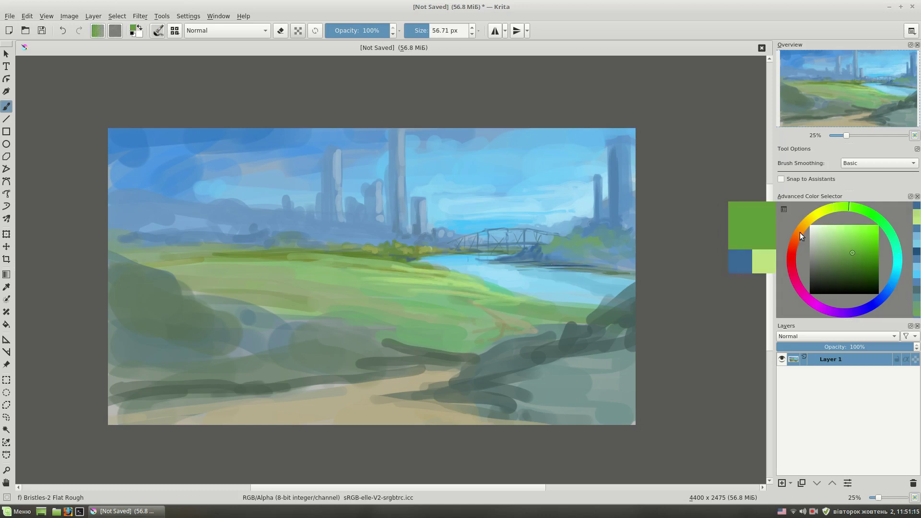
pyautogui.keyDown('ctrl'); pyautogui.click(607, 263); pyautogui.keyUp('ctrl')
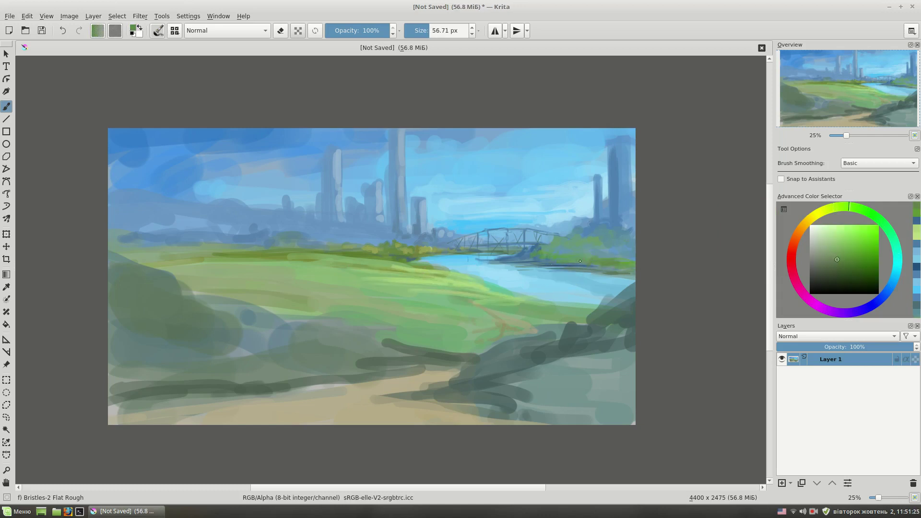
pyautogui.scroll(1, 599, 243)
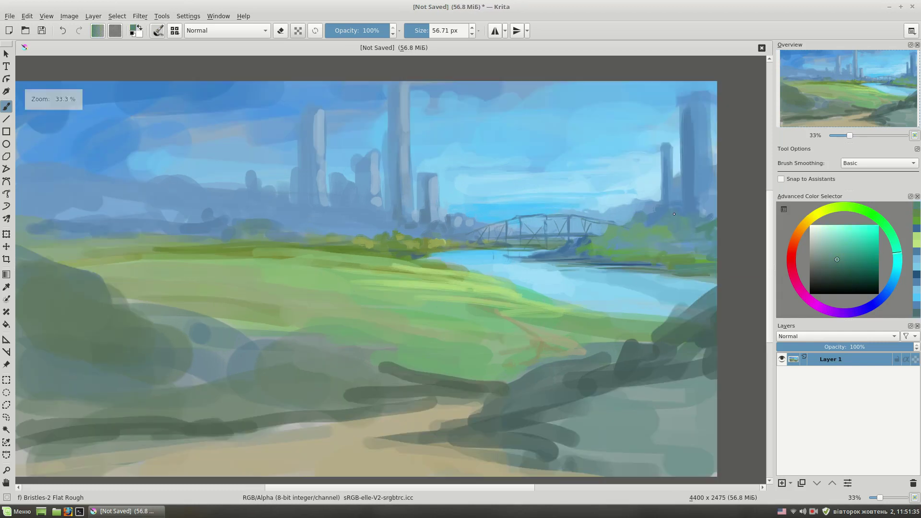
pyautogui.keyDown('ctrl'); pyautogui.click(599, 261); pyautogui.keyUp('ctrl')
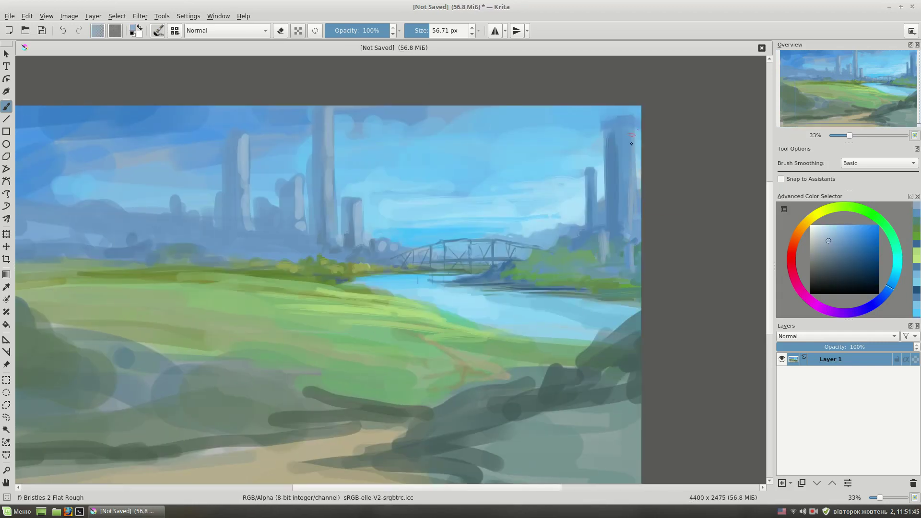
# Step: Paint a thin grey-blue vertical stroke on the right-hand tower
pyautogui.keyDown('ctrl'); pyautogui.click(609, 176); pyautogui.keyUp('ctrl')
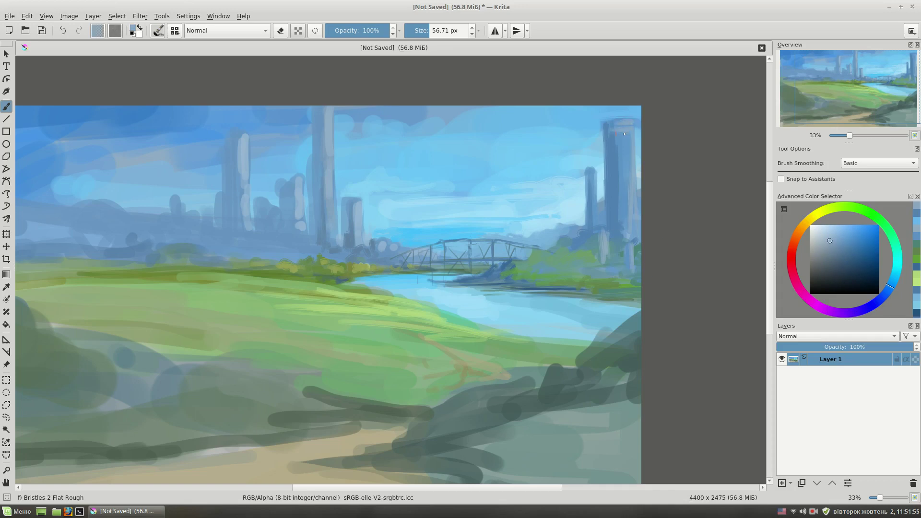
pyautogui.press('[')
pyautogui.keyDown('ctrl'); pyautogui.click(585, 182); pyautogui.keyUp('ctrl')
pyautogui.press('[')
pyautogui.press('[')
pyautogui.moveTo(583, 166)
pyautogui.mouseDown()
pyautogui.moveTo(582, 224)
pyautogui.moveTo(625, 225)
pyautogui.mouseUp()
# Step: Choose a yellow-green foliage colour with a larger brush and pan the view right
pyautogui.keyDown('ctrl'); pyautogui.click(576, 223); pyautogui.keyUp('ctrl')
pyautogui.press(']')
pyautogui.press(']')
pyautogui.keyDown('ctrl'); pyautogui.click(538, 246); pyautogui.keyUp('ctrl')
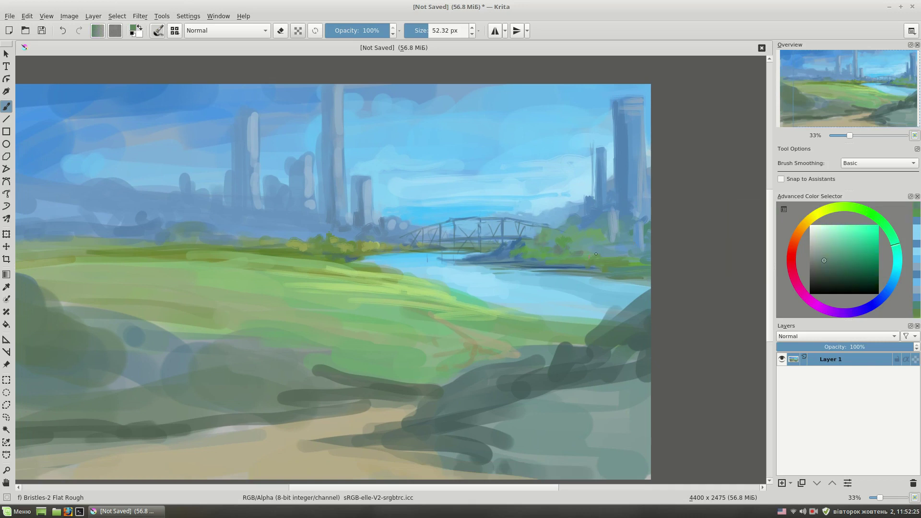
pyautogui.press(']')
pyautogui.keyDown('ctrl'); pyautogui.click(591, 236); pyautogui.keyUp('ctrl')
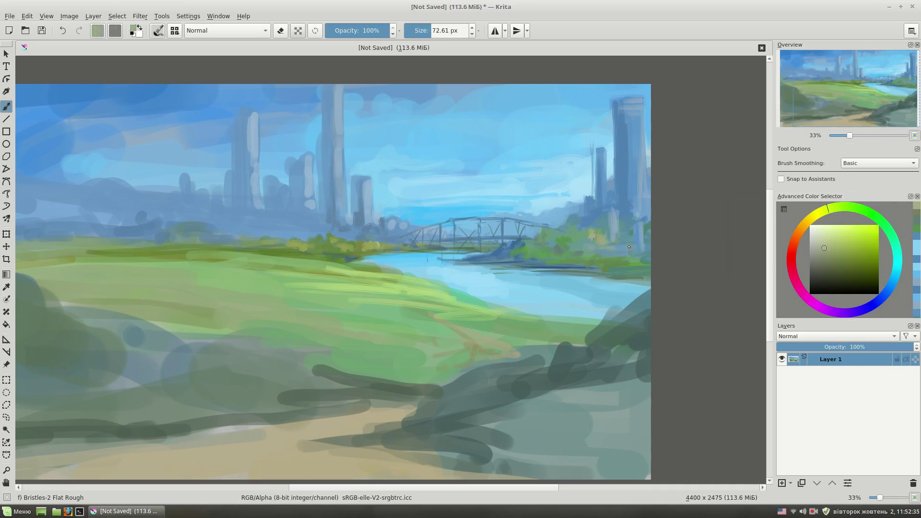
pyautogui.moveTo(742, 244); pyautogui.dragTo(844, 235)
# Step: Paint a dark blue vertical stroke up a central city tower
pyautogui.press('[')
pyautogui.press('[')
pyautogui.keyDown('ctrl'); pyautogui.click(733, 216); pyautogui.keyUp('ctrl')
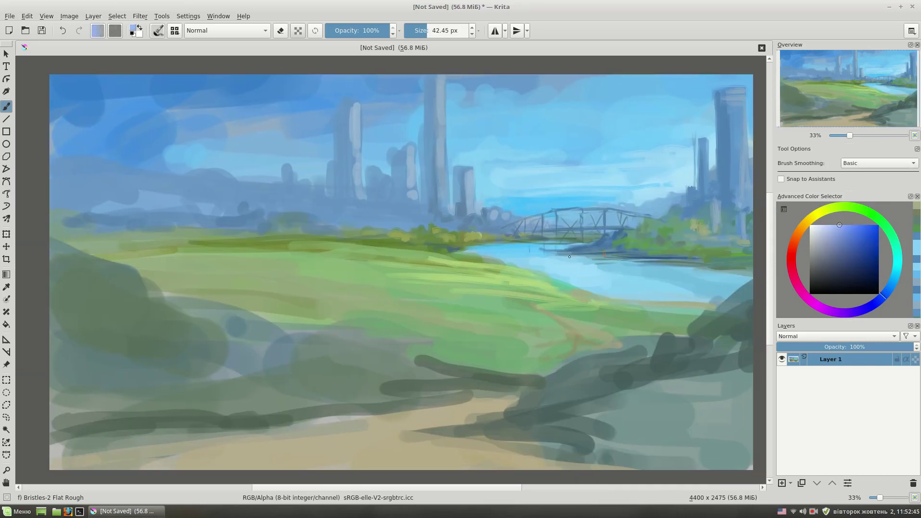
pyautogui.moveTo(770, 240); pyautogui.dragTo(760, 256)
pyautogui.keyDown('ctrl'); pyautogui.click(417, 206); pyautogui.keyUp('ctrl')
pyautogui.moveTo(416, 207); pyautogui.dragTo(416, 111)
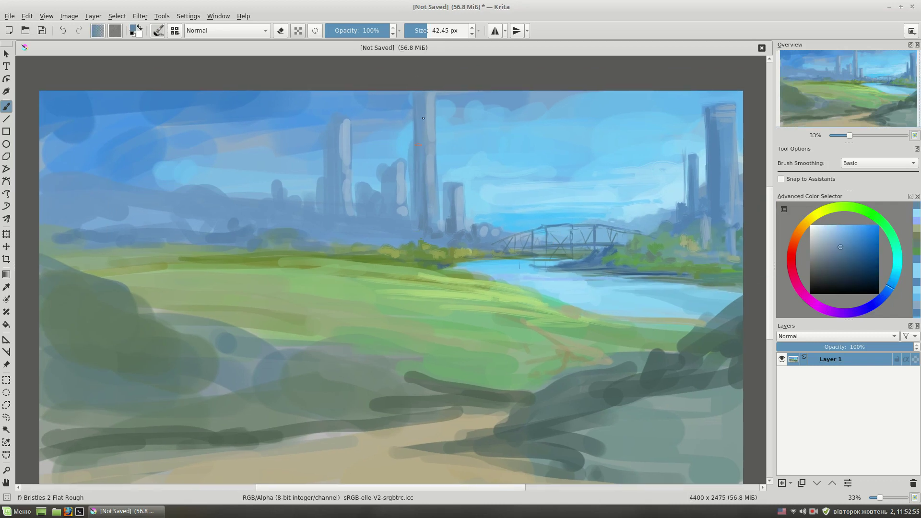
# Step: Add a light greyish-blue vertical stroke on a tower while refining blues
pyautogui.keyDown('ctrl'); pyautogui.click(428, 196); pyautogui.keyUp('ctrl')
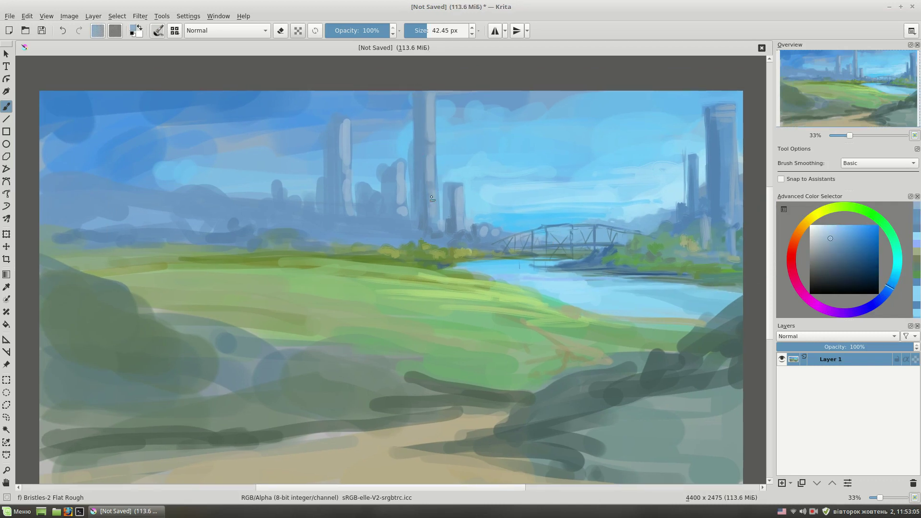
pyautogui.keyDown('ctrl'); pyautogui.click(412, 185); pyautogui.keyUp('ctrl')
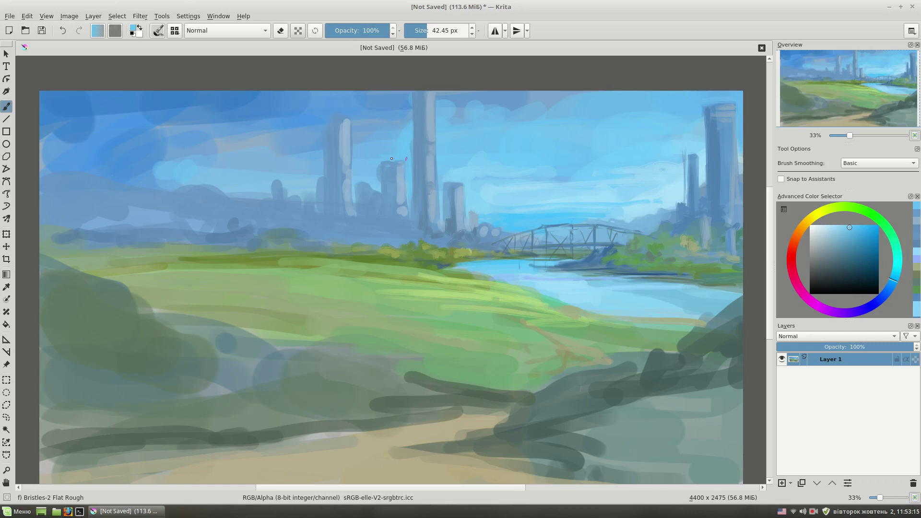
pyautogui.keyDown('ctrl'); pyautogui.click(400, 201); pyautogui.keyUp('ctrl')
pyautogui.moveTo(384, 206); pyautogui.dragTo(389, 227)
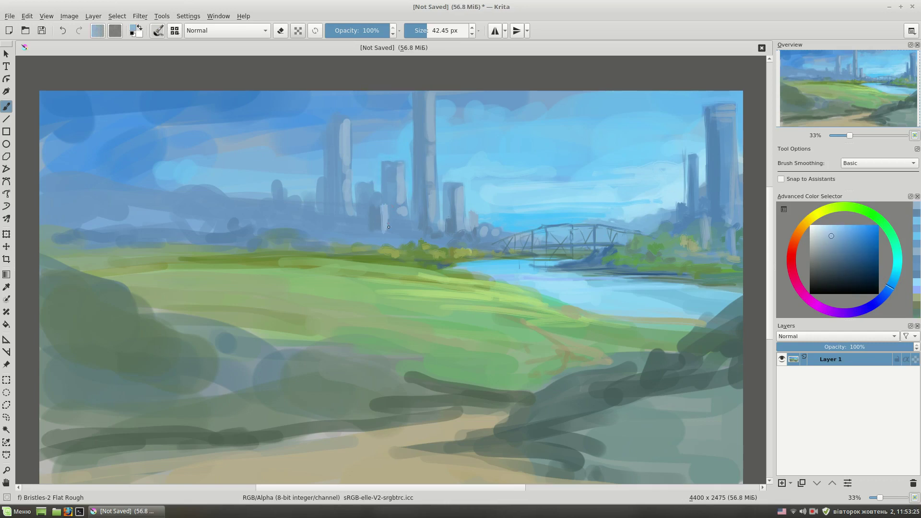
pyautogui.keyDown('ctrl'); pyautogui.click(393, 233); pyautogui.keyUp('ctrl')
pyautogui.keyDown('ctrl'); pyautogui.click(324, 120); pyautogui.keyUp('ctrl')
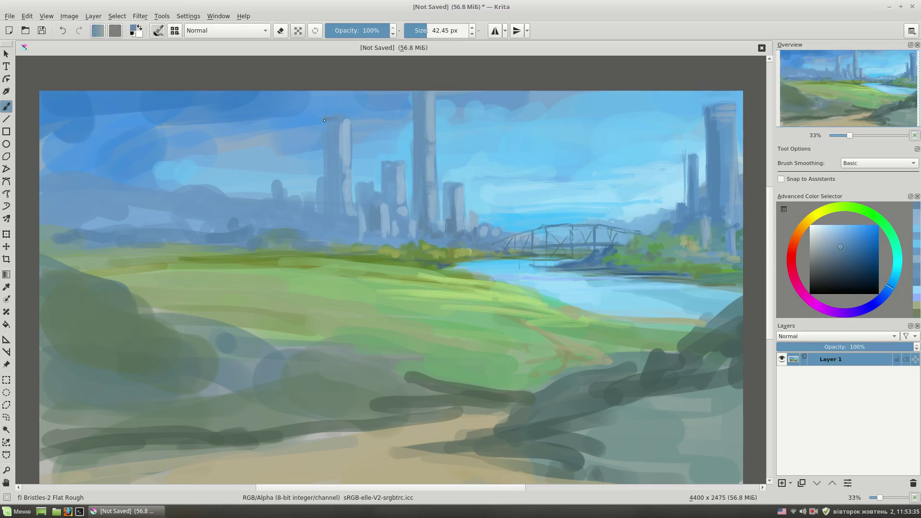
pyautogui.keyDown('ctrl'); pyautogui.click(326, 171); pyautogui.keyUp('ctrl')
# Step: With the soft opacity brush, lay light sky behind the towers and highlight two small towers
pyautogui.press('/')
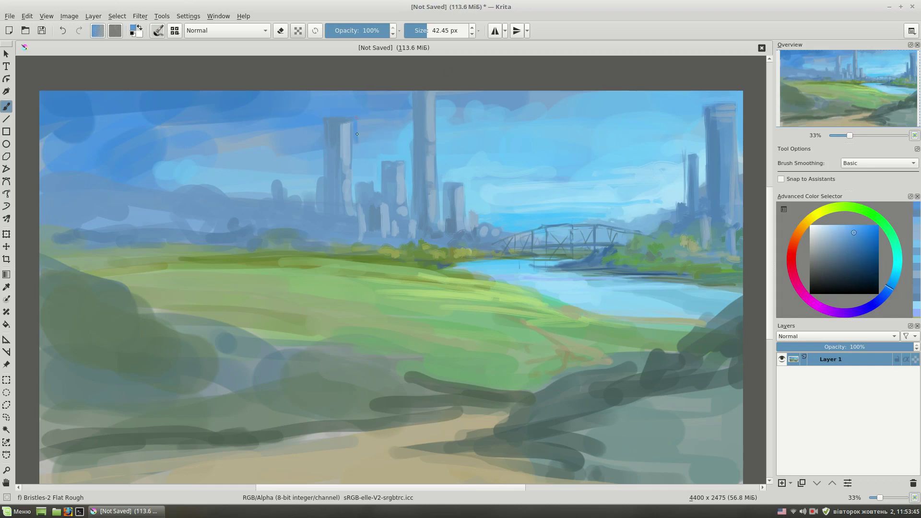
pyautogui.keyDown('ctrl'); pyautogui.click(285, 146); pyautogui.keyUp('ctrl')
pyautogui.moveTo(271, 122); pyautogui.dragTo(152, 118)
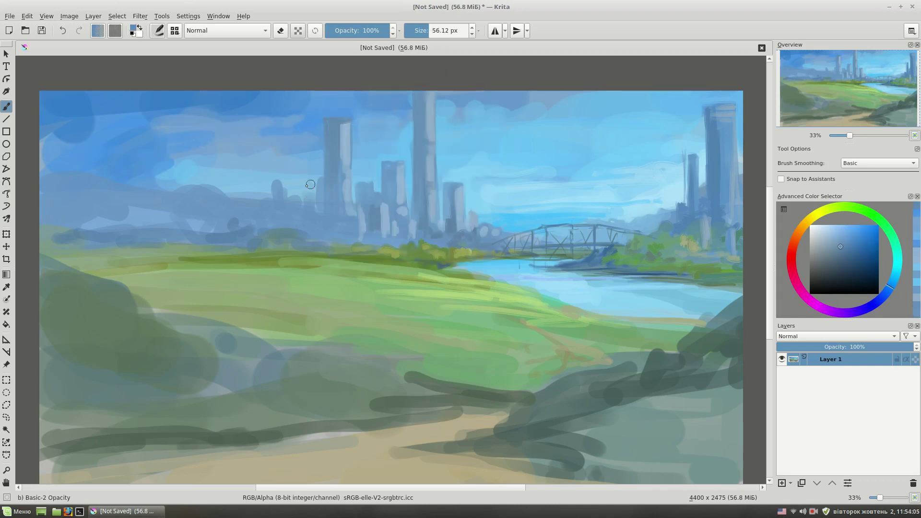
pyautogui.keyDown('ctrl'); pyautogui.click(354, 186); pyautogui.keyUp('ctrl')
pyautogui.moveTo(329, 182); pyautogui.dragTo(330, 221)
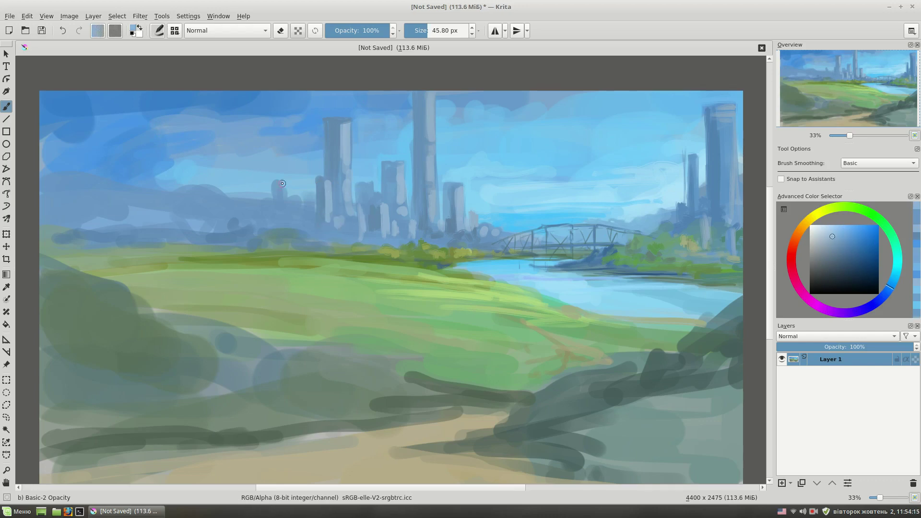
pyautogui.moveTo(283, 184); pyautogui.dragTo(283, 201)
# Step: With the rough bristle brush, paint light and dark vertical strokes down the tall central tower
pyautogui.scroll(-2, 532, 231)
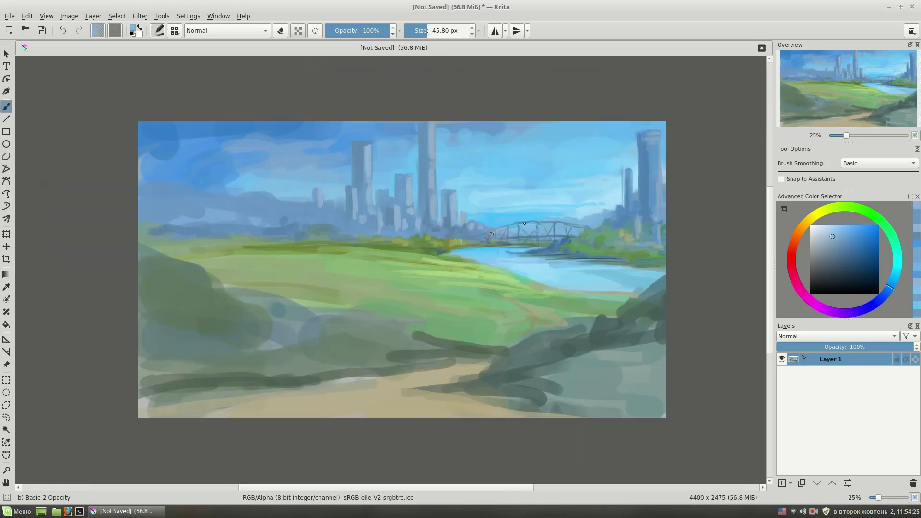
pyautogui.scroll(1, 528, 291)
pyautogui.press('/')
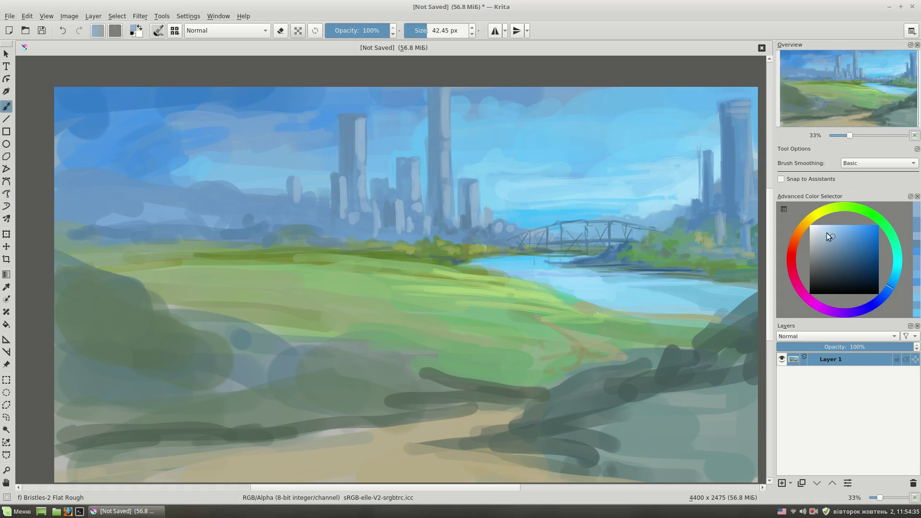
pyautogui.moveTo(445, 94); pyautogui.dragTo(443, 191)
pyautogui.keyDown('ctrl'); pyautogui.click(444, 125); pyautogui.keyUp('ctrl')
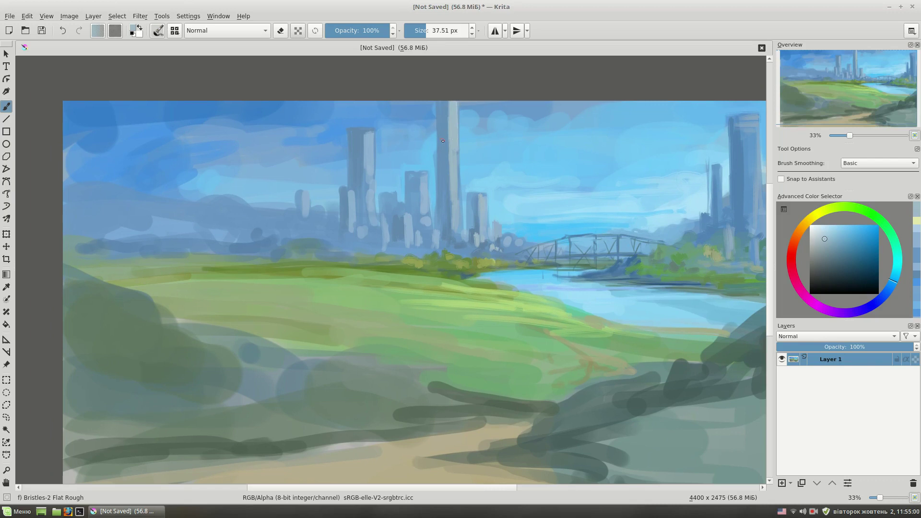
pyautogui.keyDown('ctrl'); pyautogui.click(442, 141); pyautogui.keyUp('ctrl')
pyautogui.moveTo(449, 192); pyautogui.dragTo(449, 109)
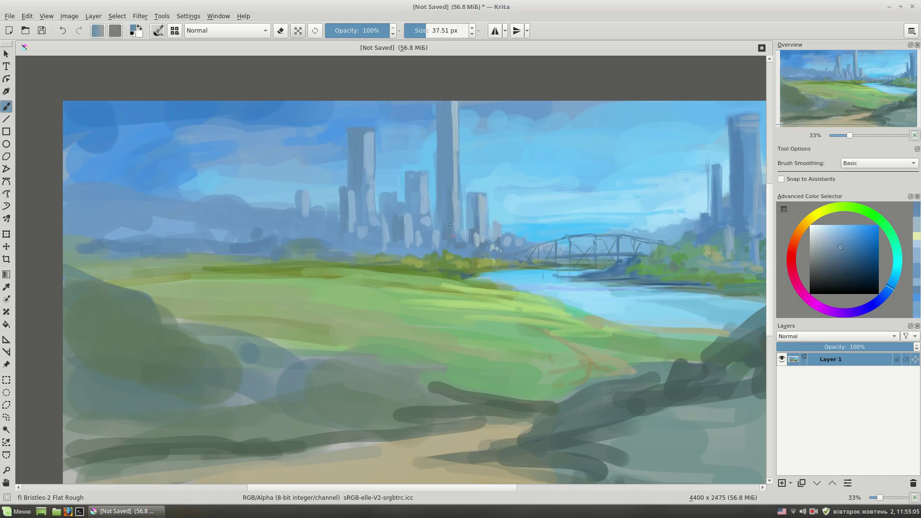
pyautogui.moveTo(456, 107)
pyautogui.mouseDown()
pyautogui.moveTo(457, 179)
pyautogui.moveTo(423, 188)
pyautogui.mouseUp()
pyautogui.moveTo(490, 196); pyautogui.dragTo(490, 192)
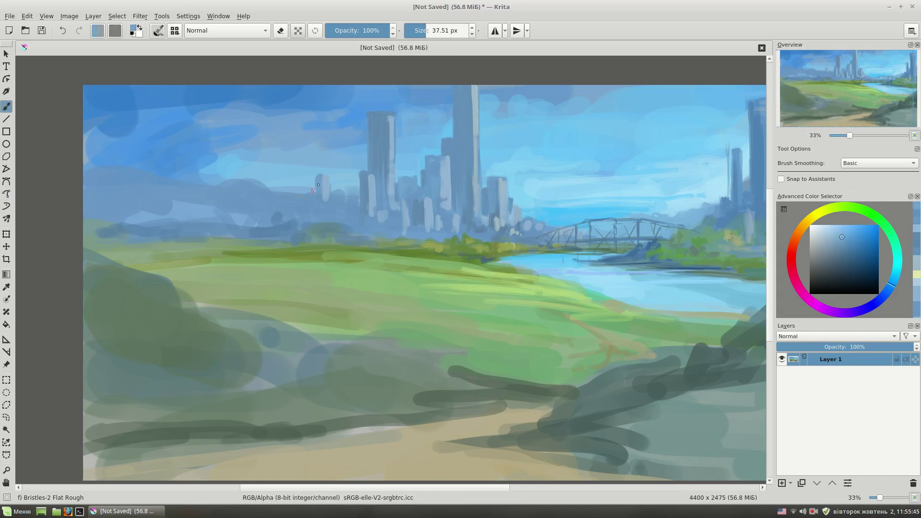
# Step: Sample the grass green and dab dark green along the horizon
pyautogui.moveTo(348, 227)
pyautogui.mouseDown()
pyautogui.moveTo(312, 204)
pyautogui.moveTo(351, 226)
pyautogui.moveTo(158, 228)
pyautogui.mouseUp()
pyautogui.keyDown('ctrl'); pyautogui.click(311, 203); pyautogui.keyUp('ctrl')
pyautogui.keyDown('ctrl'); pyautogui.click(351, 226); pyautogui.keyUp('ctrl')
pyautogui.keyDown('ctrl'); pyautogui.click(384, 230); pyautogui.keyUp('ctrl')
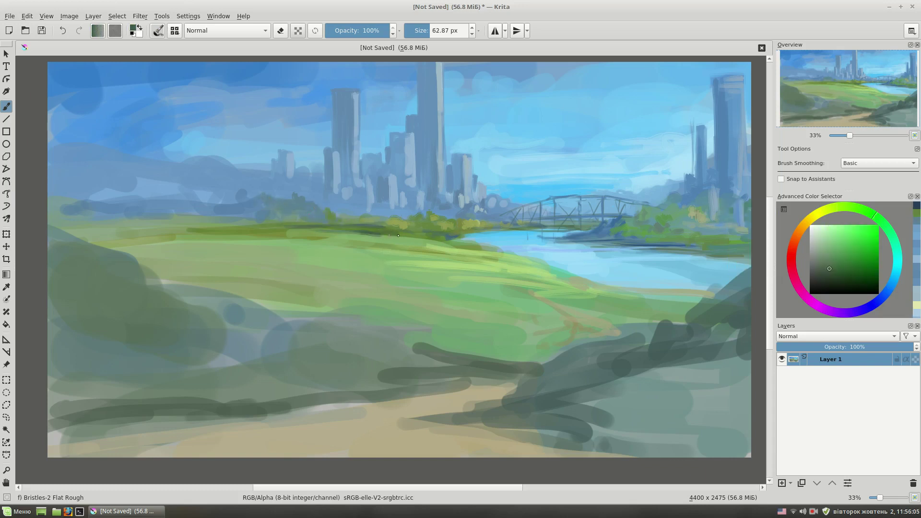
pyautogui.keyDown('ctrl'); pyautogui.click(378, 221); pyautogui.keyUp('ctrl')
# Step: Sample darker teal-blue tones and brush a dark blue hill shape into the left sky
pyautogui.keyDown('ctrl'); pyautogui.click(464, 248); pyautogui.keyUp('ctrl')
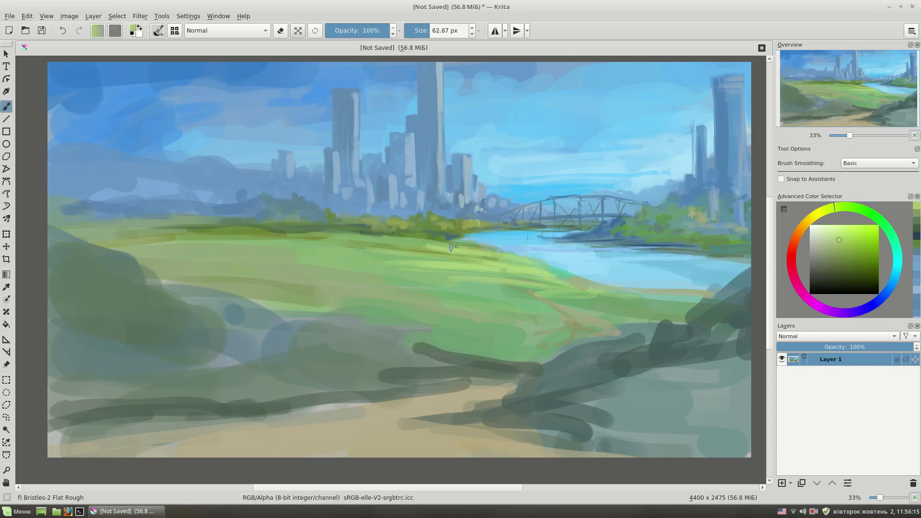
pyautogui.keyDown('ctrl'); pyautogui.click(547, 280); pyautogui.keyUp('ctrl')
pyautogui.moveTo(528, 163); pyautogui.dragTo(508, 163)
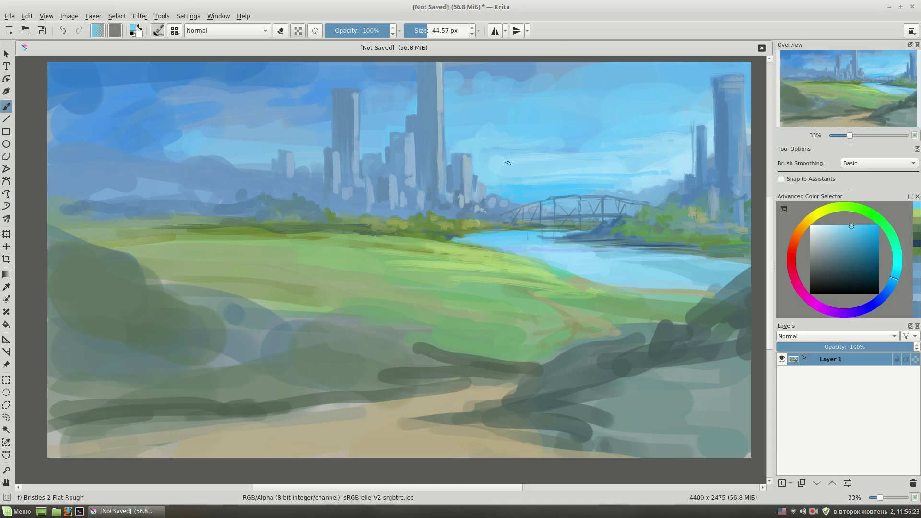
pyautogui.keyDown('ctrl'); pyautogui.click(452, 242); pyautogui.keyUp('ctrl')
pyautogui.keyDown('ctrl'); pyautogui.click(480, 235); pyautogui.keyUp('ctrl')
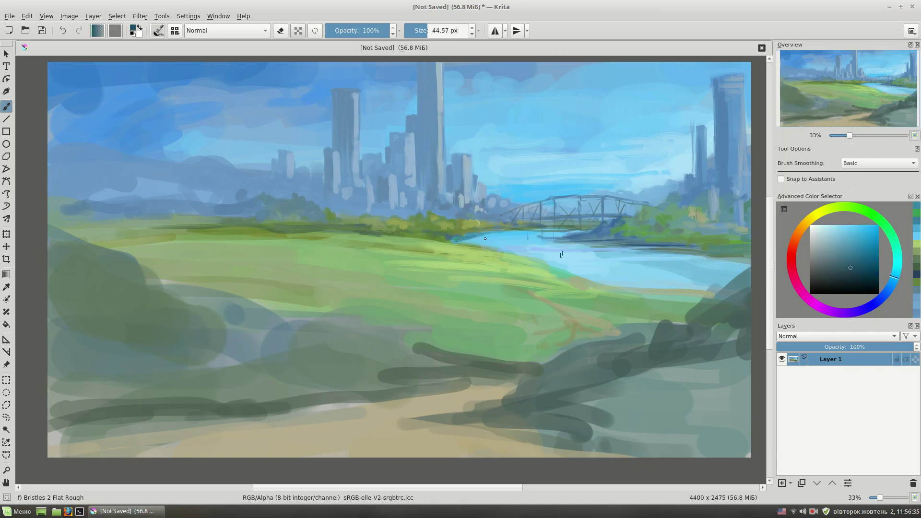
pyautogui.moveTo(485, 238); pyautogui.dragTo(472, 238)
pyautogui.moveTo(515, 272); pyautogui.dragTo(516, 287)
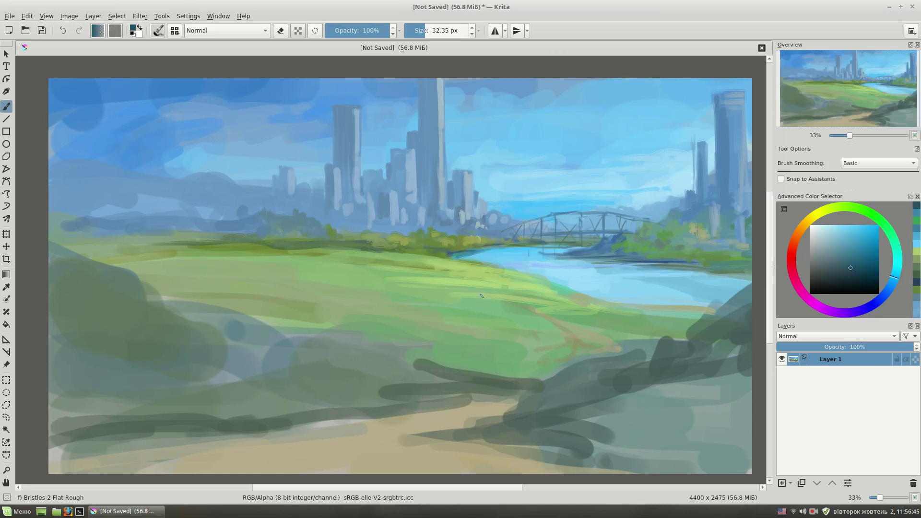
pyautogui.keyDown('ctrl'); pyautogui.click(206, 168); pyautogui.keyUp('ctrl')
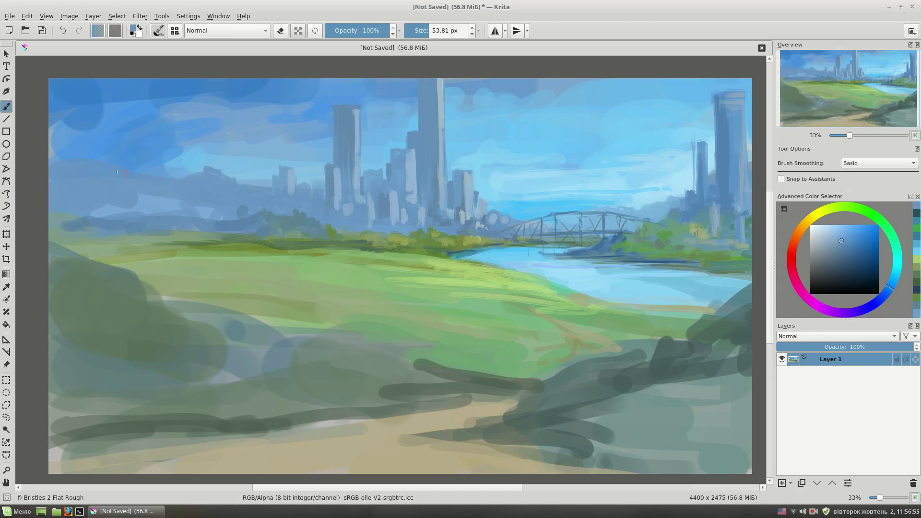
pyautogui.moveTo(240, 202)
pyautogui.mouseDown()
pyautogui.moveTo(175, 215)
pyautogui.moveTo(56, 197)
pyautogui.moveTo(184, 225)
pyautogui.mouseUp()
# Step: With a soft opacity brush, paint a light blue stroke in the sky near the bridge
pyautogui.keyDown('ctrl'); pyautogui.click(115, 211); pyautogui.keyUp('ctrl')
pyautogui.rightClick(224, 184)
pyautogui.click(192, 125)
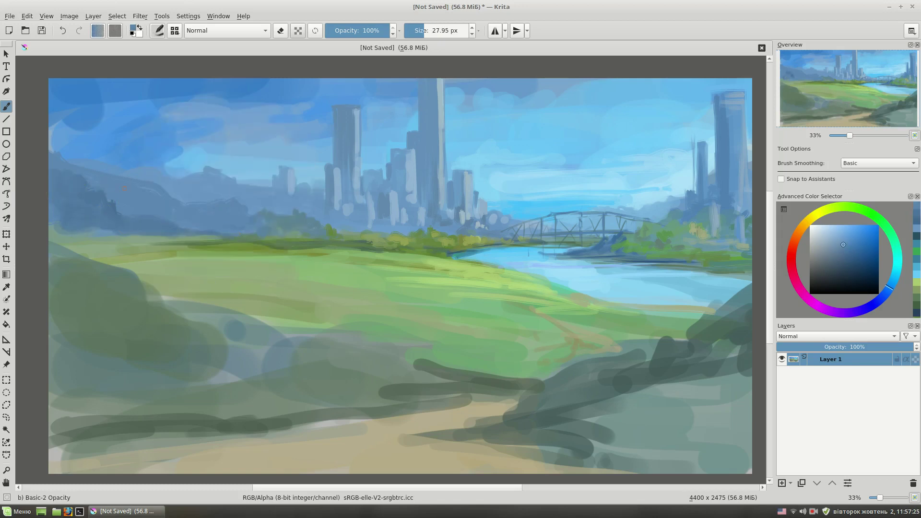
pyautogui.keyDown('ctrl'); pyautogui.click(181, 154); pyautogui.keyUp('ctrl')
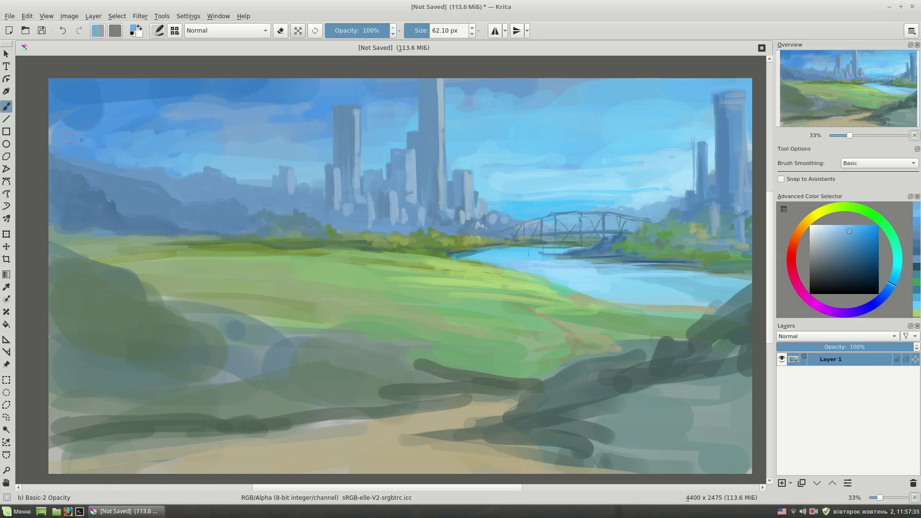
pyautogui.keyDown('ctrl'); pyautogui.click(751, 237); pyautogui.keyUp('ctrl')
pyautogui.moveTo(643, 199); pyautogui.dragTo(556, 182)
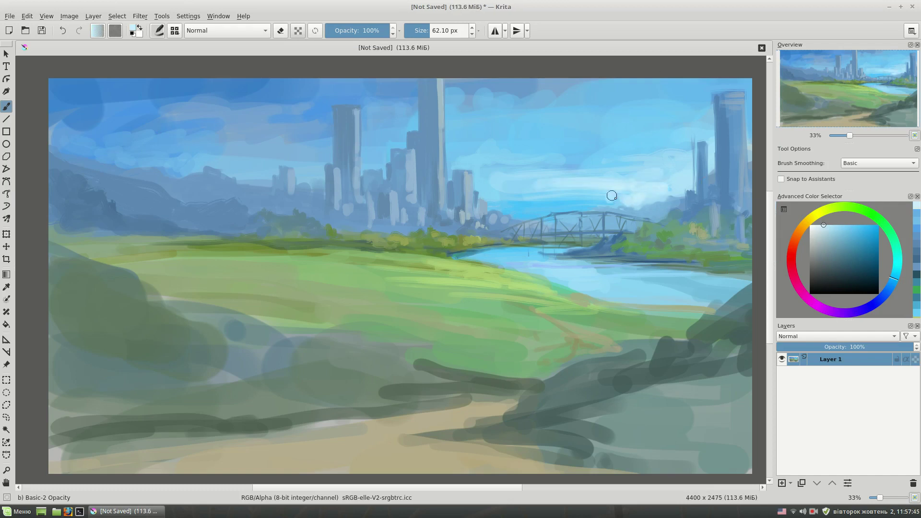
# Step: Brush light blue strokes into the upper-left sky with the rough bristle brush
pyautogui.keyDown('ctrl'); pyautogui.click(712, 198); pyautogui.keyUp('ctrl')
pyautogui.rightClick(472, 203)
pyautogui.click(472, 144)
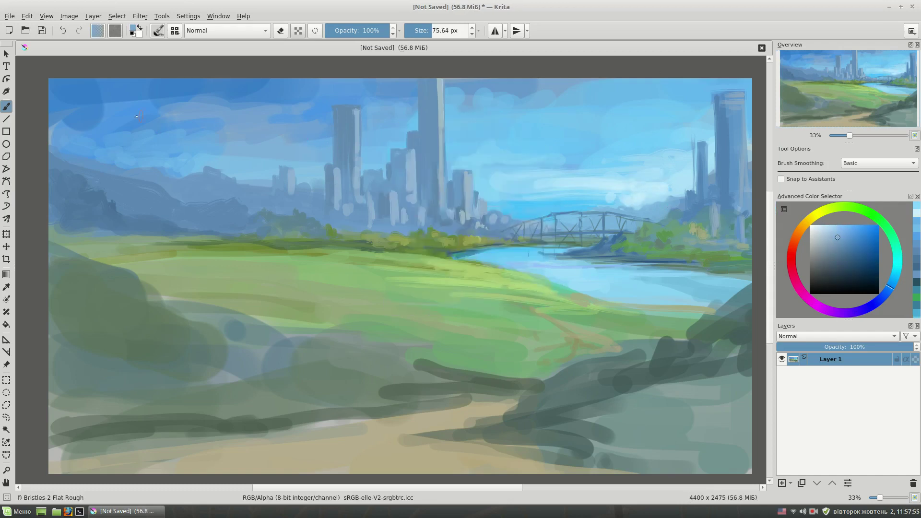
pyautogui.moveTo(123, 129)
pyautogui.mouseDown()
pyautogui.moveTo(193, 120)
pyautogui.moveTo(185, 118)
pyautogui.mouseUp()
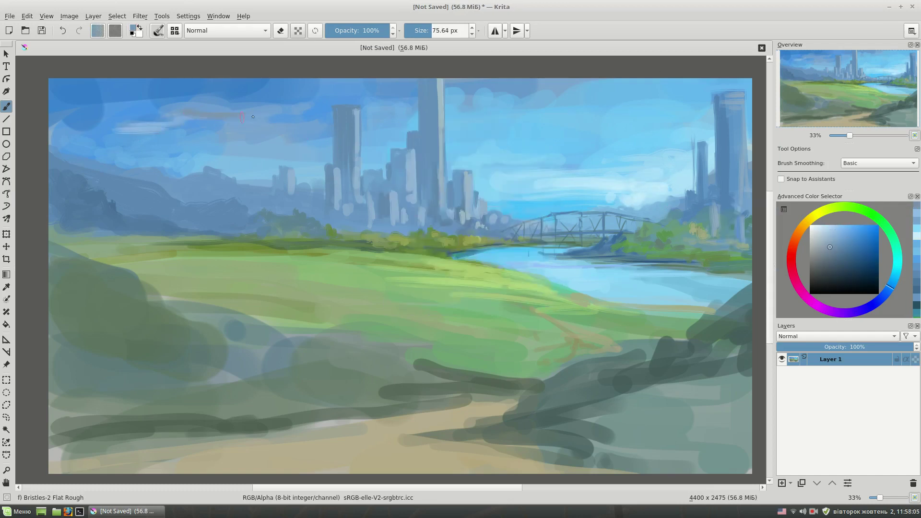
pyautogui.moveTo(67, 127)
pyautogui.mouseDown()
pyautogui.moveTo(163, 126)
pyautogui.moveTo(84, 134)
pyautogui.mouseUp()
pyautogui.keyDown('ctrl'); pyautogui.click(143, 117); pyautogui.keyUp('ctrl')
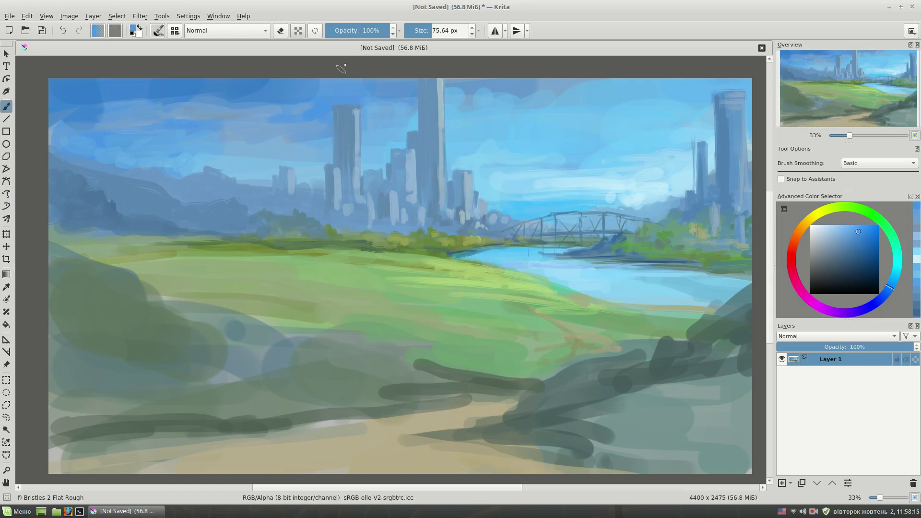
pyautogui.keyDown('ctrl'); pyautogui.click(259, 104); pyautogui.keyUp('ctrl')
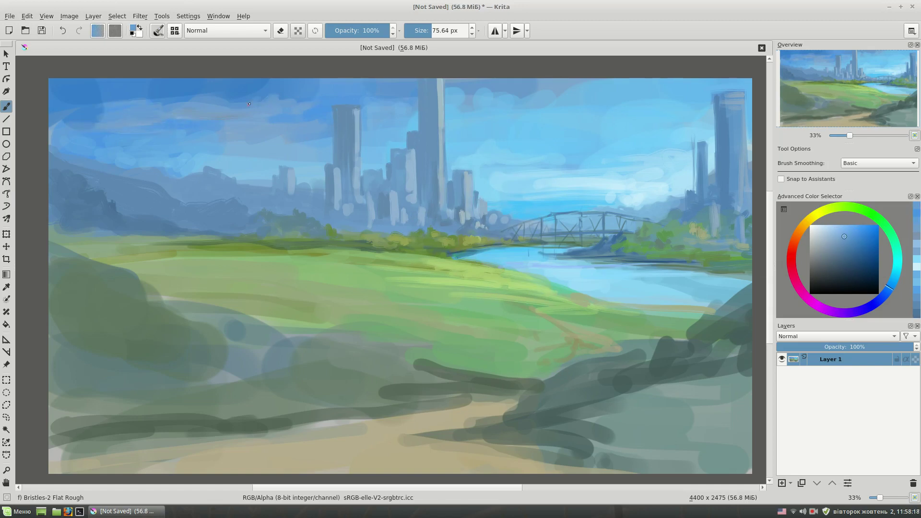
# Step: Paint broad green strokes across the meadow with the soft opacity brush
pyautogui.keyDown('ctrl'); pyautogui.click(473, 292); pyautogui.keyUp('ctrl')
pyautogui.rightClick(355, 269)
pyautogui.click(276, 249)
pyautogui.moveTo(81, 236)
pyautogui.mouseDown()
pyautogui.moveTo(163, 240)
pyautogui.moveTo(379, 322)
pyautogui.moveTo(633, 365)
pyautogui.mouseUp()
pyautogui.moveTo(547, 307); pyautogui.dragTo(251, 287)
pyautogui.moveTo(52, 235); pyautogui.dragTo(181, 239)
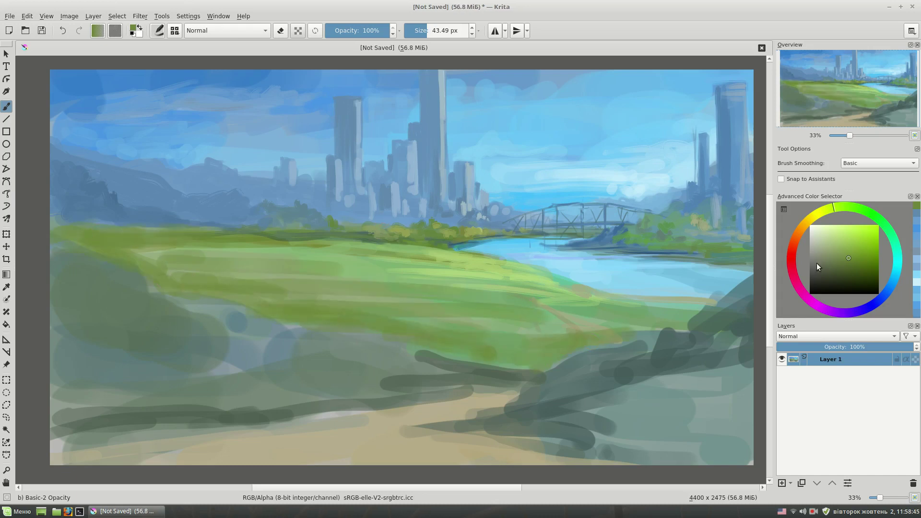
# Step: Lay darker and lighter yellow-green grass strokes across the lower-right foreground
pyautogui.keyDown('ctrl'); pyautogui.click(197, 225); pyautogui.keyUp('ctrl')
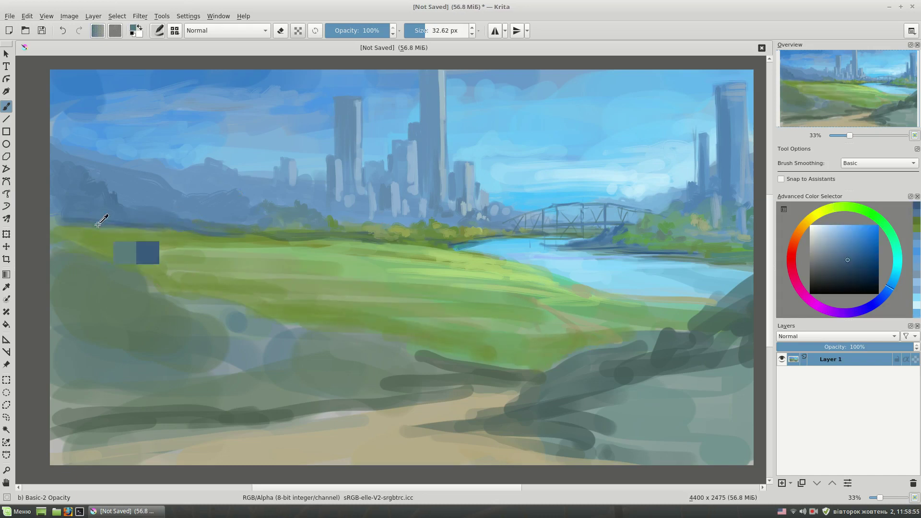
pyautogui.keyDown('ctrl'); pyautogui.click(315, 238); pyautogui.keyUp('ctrl')
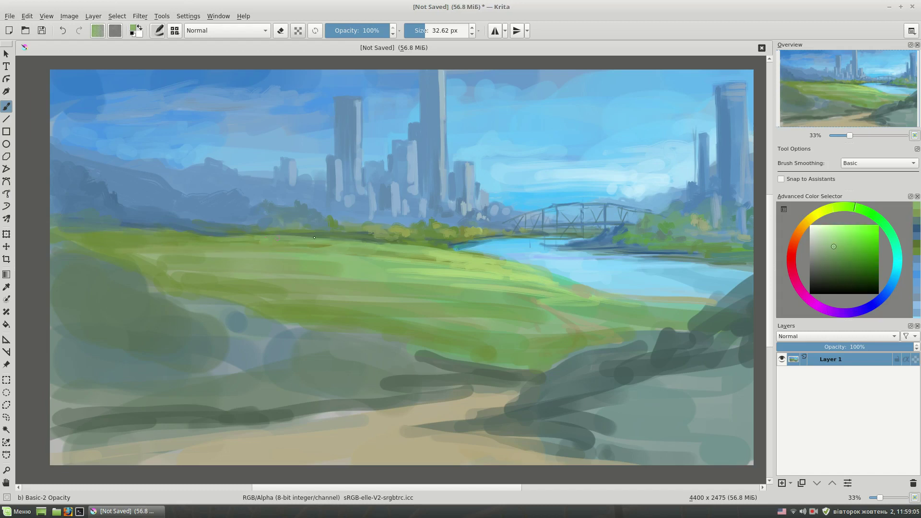
pyautogui.keyDown('ctrl'); pyautogui.click(304, 230); pyautogui.keyUp('ctrl')
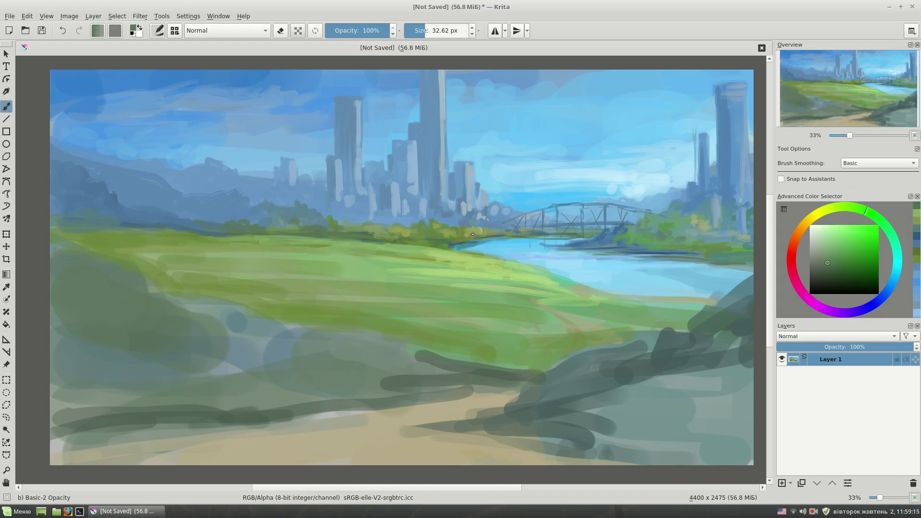
pyautogui.keyDown('ctrl'); pyautogui.click(517, 264); pyautogui.keyUp('ctrl')
pyautogui.keyDown('ctrl'); pyautogui.click(360, 254); pyautogui.keyUp('ctrl')
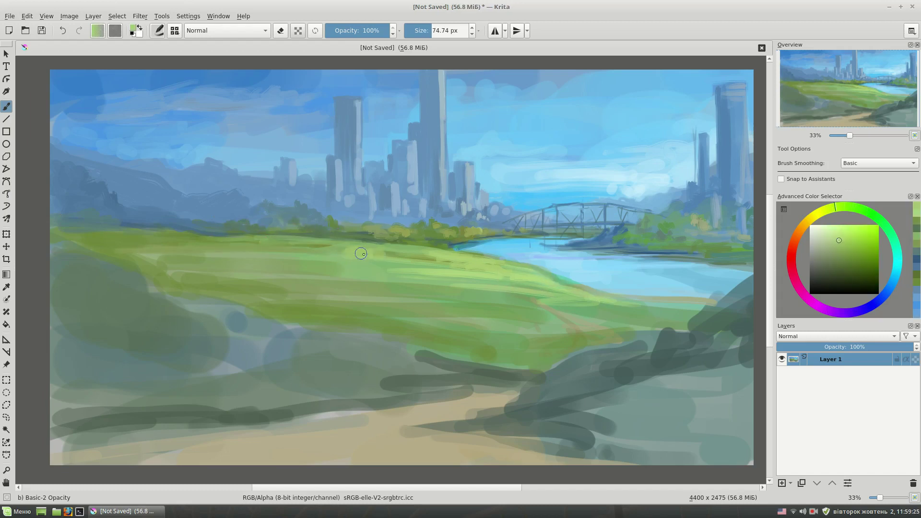
pyautogui.keyDown('ctrl'); pyautogui.click(414, 256); pyautogui.keyUp('ctrl')
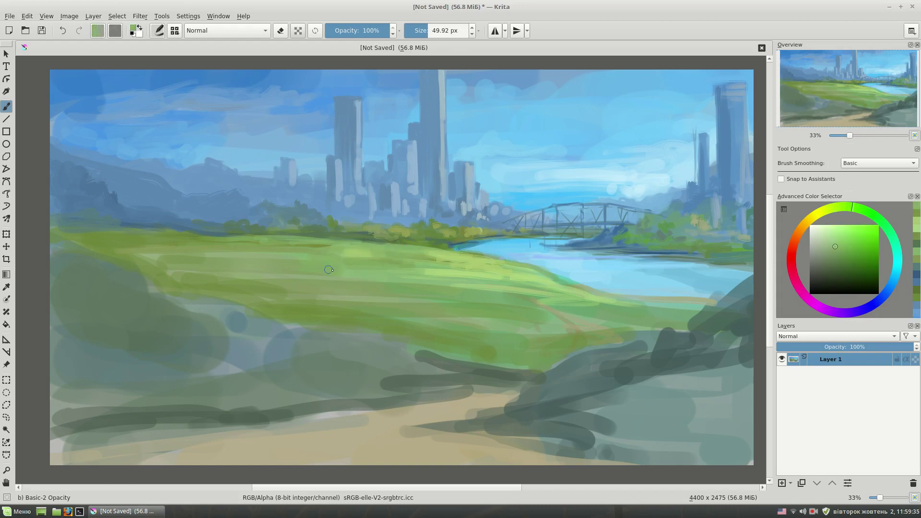
pyautogui.keyDown('ctrl'); pyautogui.click(212, 252); pyautogui.keyUp('ctrl')
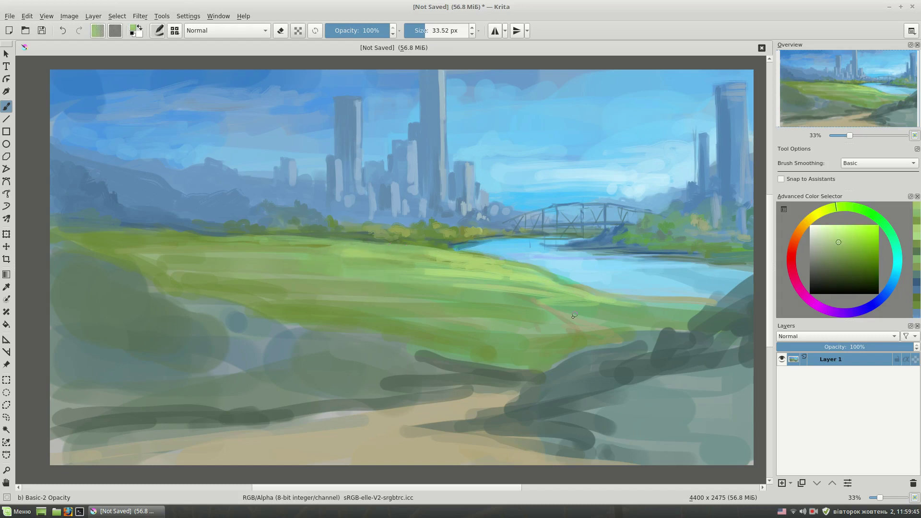
pyautogui.keyDown('ctrl'); pyautogui.click(288, 441); pyautogui.keyUp('ctrl')
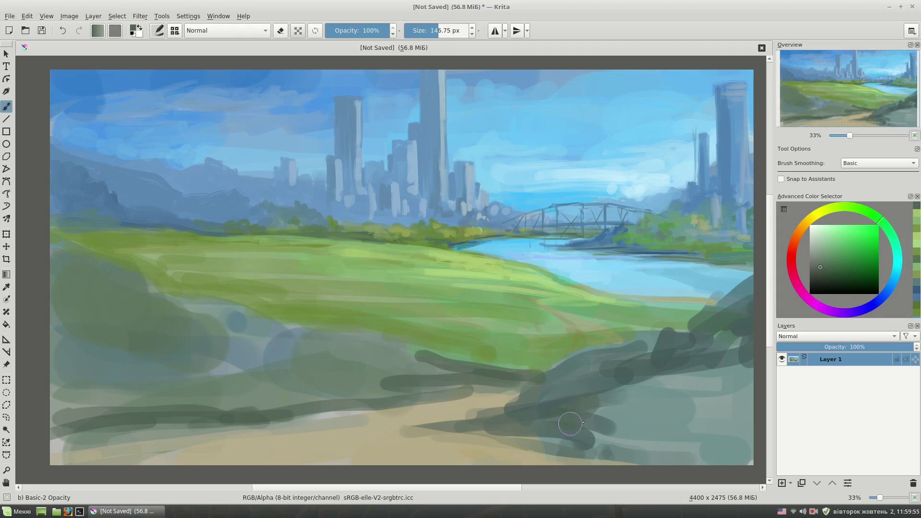
pyautogui.moveTo(575, 422); pyautogui.dragTo(587, 431)
pyautogui.keyDown('ctrl'); pyautogui.click(741, 237); pyautogui.keyUp('ctrl')
pyautogui.moveTo(418, 432); pyautogui.dragTo(643, 439)
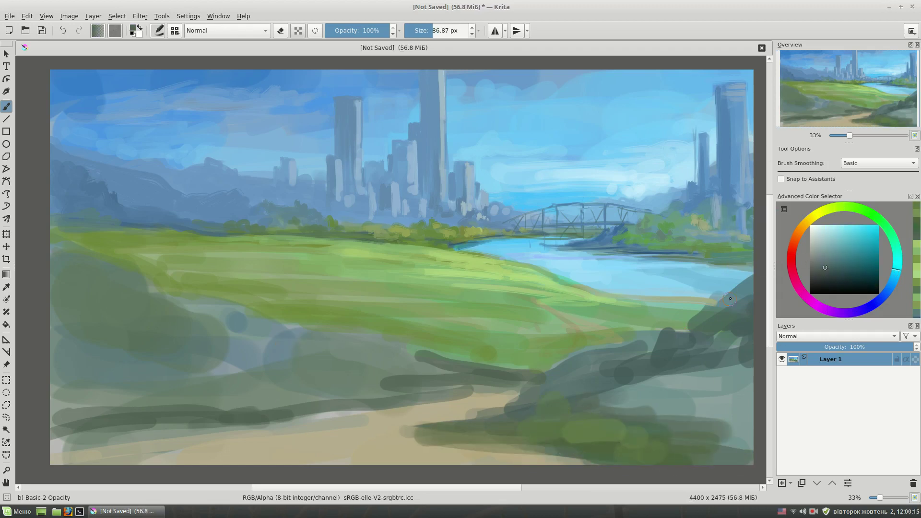
# Step: Shape the lower-right rocks with dark teal-grey strokes and light teal-grey dabs
pyautogui.moveTo(691, 342); pyautogui.dragTo(672, 298)
pyautogui.keyDown('ctrl'); pyautogui.click(623, 280); pyautogui.keyUp('ctrl')
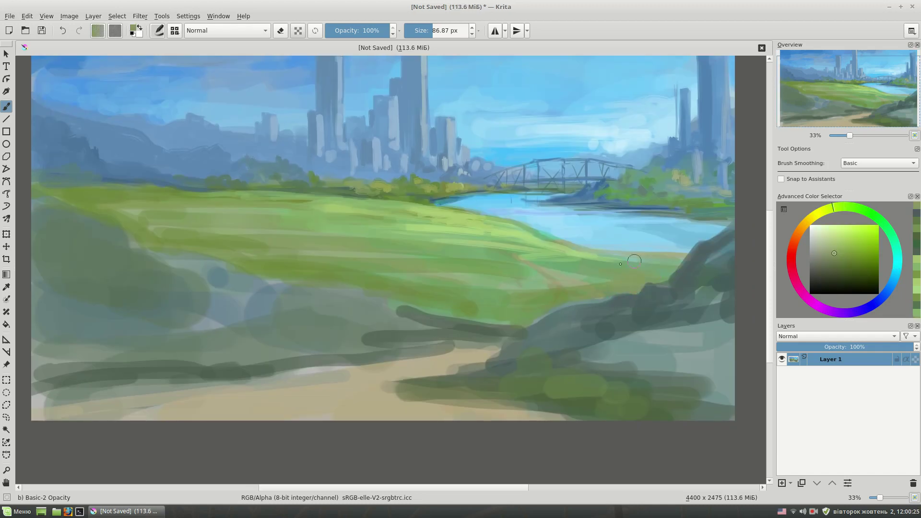
pyautogui.keyDown('ctrl'); pyautogui.click(712, 283); pyautogui.keyUp('ctrl')
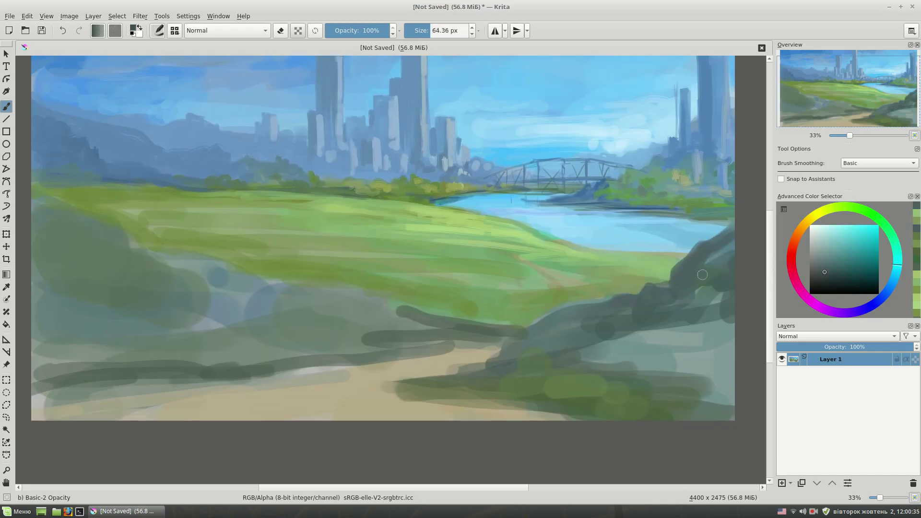
pyautogui.moveTo(663, 331)
pyautogui.mouseDown()
pyautogui.moveTo(734, 339)
pyautogui.moveTo(672, 300)
pyautogui.mouseUp()
pyautogui.keyDown('ctrl'); pyautogui.click(711, 320); pyautogui.keyUp('ctrl')
pyautogui.keyDown('ctrl'); pyautogui.click(727, 213); pyautogui.keyUp('ctrl')
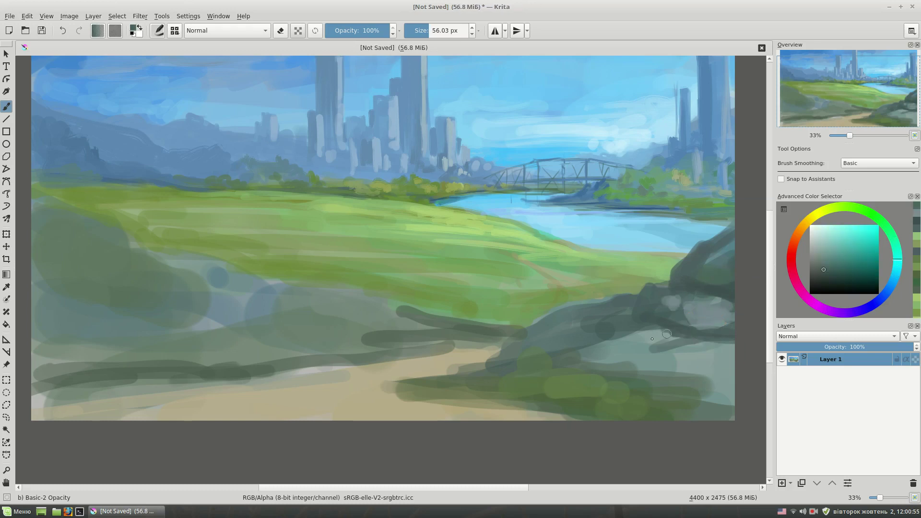
pyautogui.moveTo(667, 334)
pyautogui.mouseDown()
pyautogui.moveTo(638, 350)
pyautogui.moveTo(682, 316)
pyautogui.mouseUp()
pyautogui.keyDown('ctrl'); pyautogui.click(655, 314); pyautogui.keyUp('ctrl')
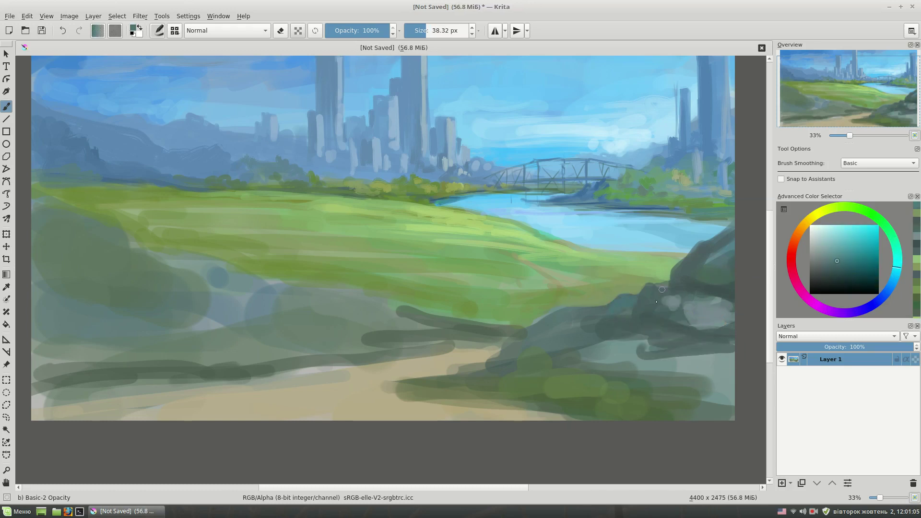
pyautogui.rightClick(614, 262)
# Step: With the rough flat bristle brush, paint dark green and teal strokes over the lower-right rocks
pyautogui.click(578, 206)
pyautogui.keyDown('ctrl'); pyautogui.click(734, 292); pyautogui.keyUp('ctrl')
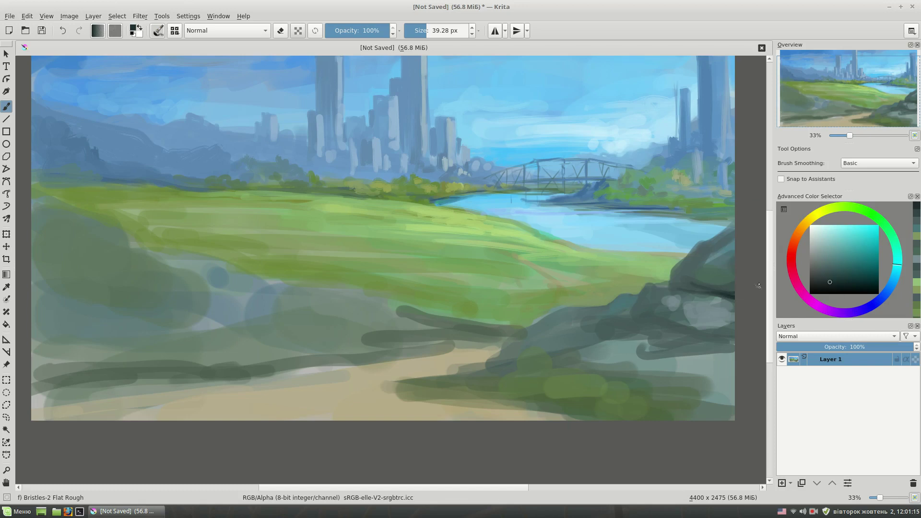
pyautogui.moveTo(438, 379); pyautogui.dragTo(521, 349)
pyautogui.keyDown('ctrl'); pyautogui.click(571, 326); pyautogui.keyUp('ctrl')
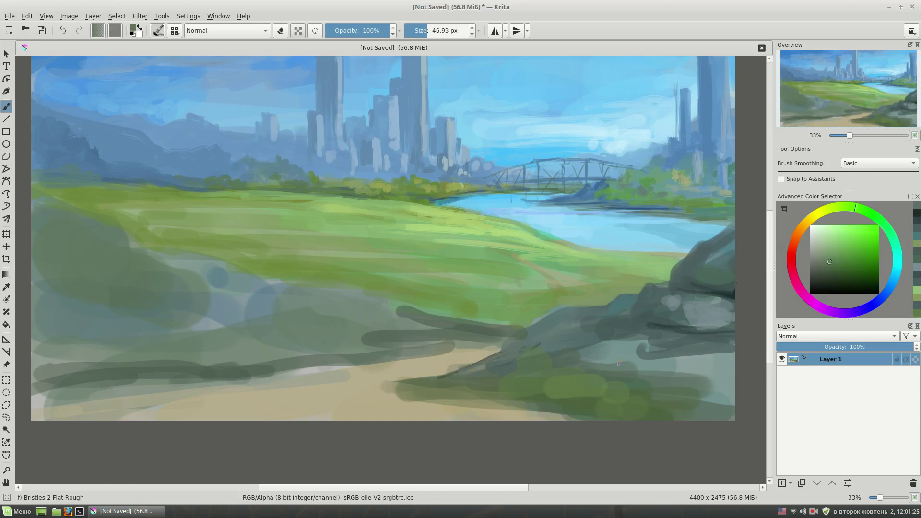
pyautogui.moveTo(619, 363); pyautogui.dragTo(672, 358)
pyautogui.keyDown('ctrl'); pyautogui.click(638, 346); pyautogui.keyUp('ctrl')
pyautogui.moveTo(731, 379); pyautogui.dragTo(710, 396)
pyautogui.moveTo(619, 365); pyautogui.dragTo(634, 360)
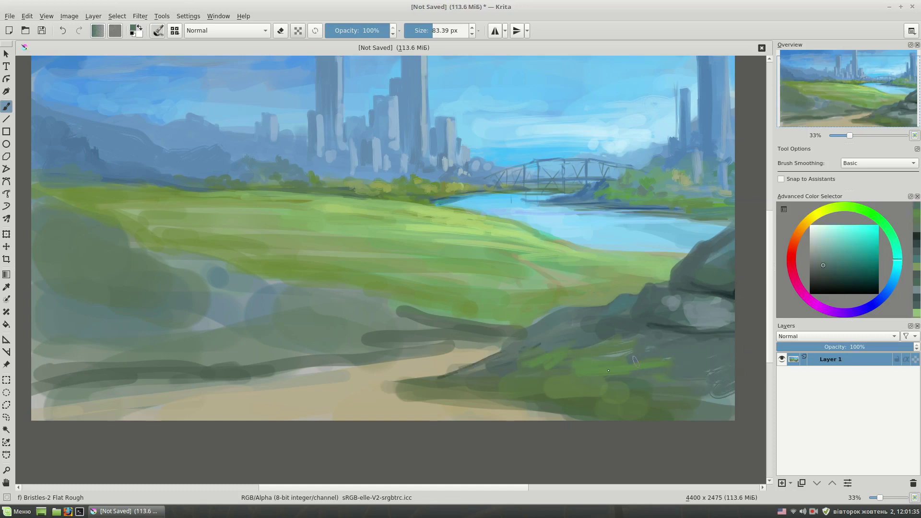
# Step: Streak tan strokes along the sandy path across the bottom of the painting
pyautogui.keyDown('ctrl'); pyautogui.click(407, 408); pyautogui.keyUp('ctrl')
pyautogui.moveTo(384, 400)
pyautogui.mouseDown()
pyautogui.moveTo(451, 391)
pyautogui.moveTo(460, 400)
pyautogui.moveTo(559, 413)
pyautogui.mouseUp()
pyautogui.keyDown('ctrl'); pyautogui.click(461, 407); pyautogui.keyUp('ctrl')
pyautogui.moveTo(355, 408); pyautogui.dragTo(528, 414)
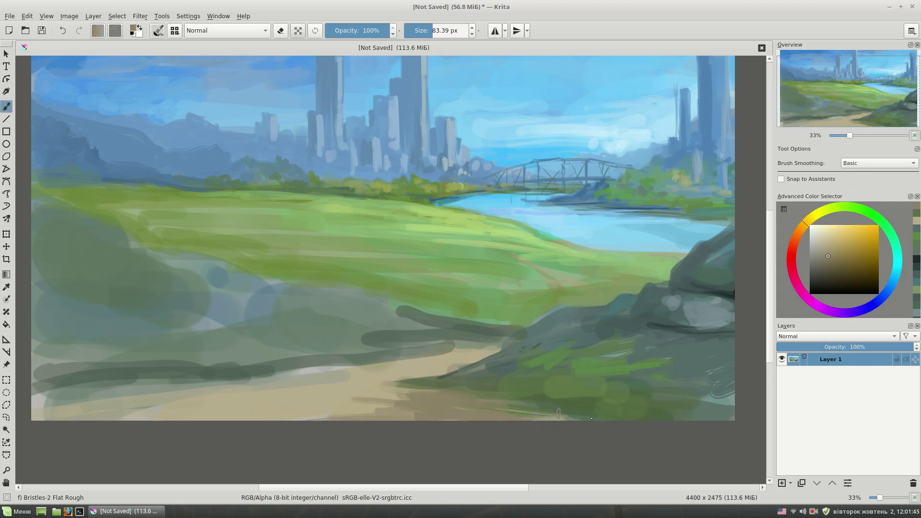
pyautogui.moveTo(496, 351); pyautogui.dragTo(288, 379)
pyautogui.moveTo(480, 365); pyautogui.dragTo(86, 401)
pyautogui.moveTo(324, 413); pyautogui.dragTo(67, 420)
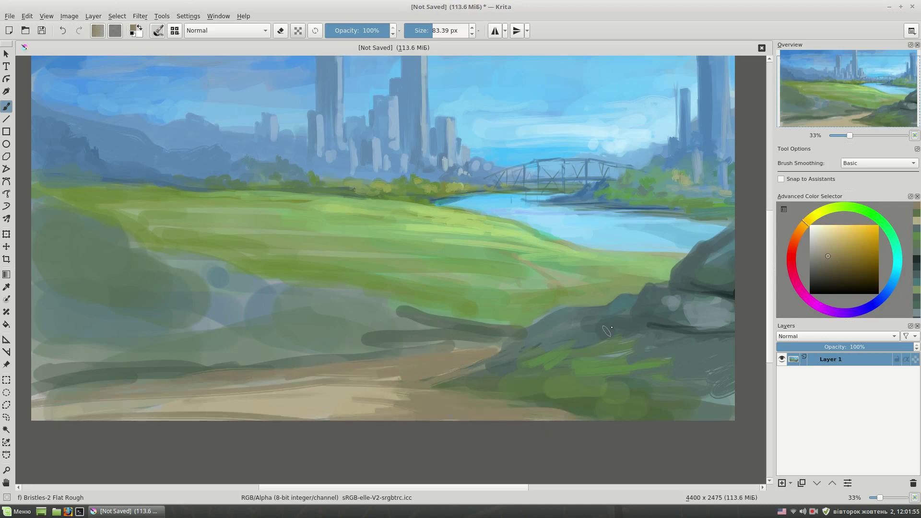
# Step: Add dark green streaks along the lower path with a smaller brush
pyautogui.keyDown('ctrl'); pyautogui.click(607, 331); pyautogui.keyUp('ctrl')
pyautogui.press('[')
pyautogui.press('[')
pyautogui.moveTo(403, 391)
pyautogui.mouseDown()
pyautogui.moveTo(485, 390)
pyautogui.moveTo(532, 407)
pyautogui.mouseUp()
pyautogui.moveTo(467, 400); pyautogui.dragTo(606, 420)
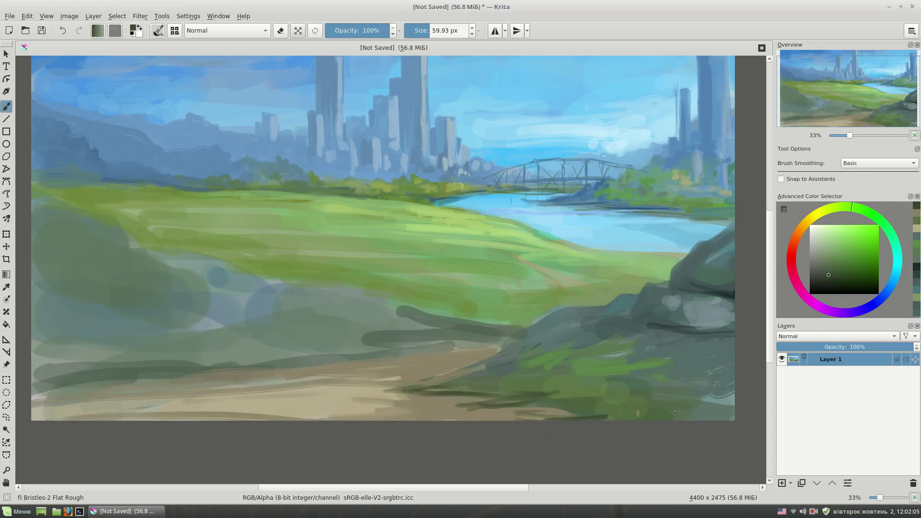
pyautogui.moveTo(682, 413); pyautogui.dragTo(455, 404)
# Step: Sample the rock's teal-grey and paint lighter grey highlights on the right-hand rock
pyautogui.keyDown('ctrl'); pyautogui.click(479, 405); pyautogui.keyUp('ctrl')
pyautogui.keyDown('ctrl'); pyautogui.click(651, 299); pyautogui.keyUp('ctrl')
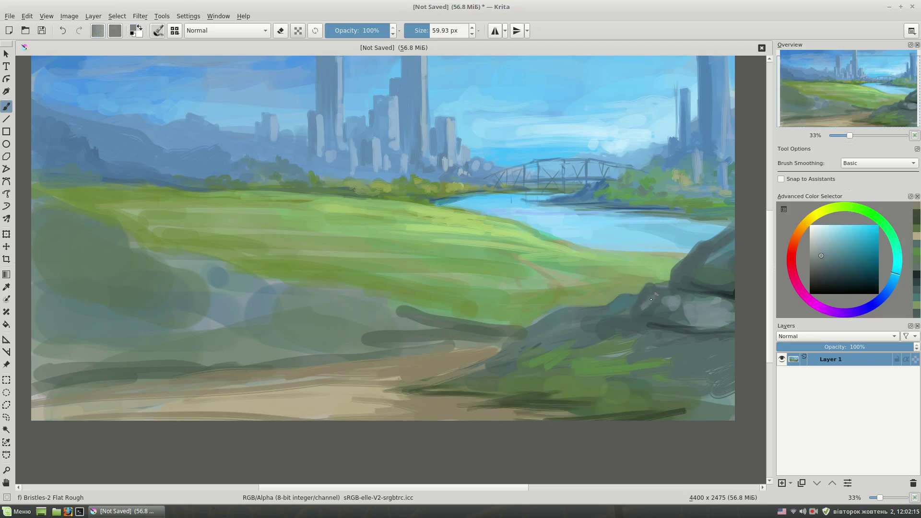
pyautogui.moveTo(650, 300); pyautogui.dragTo(600, 333)
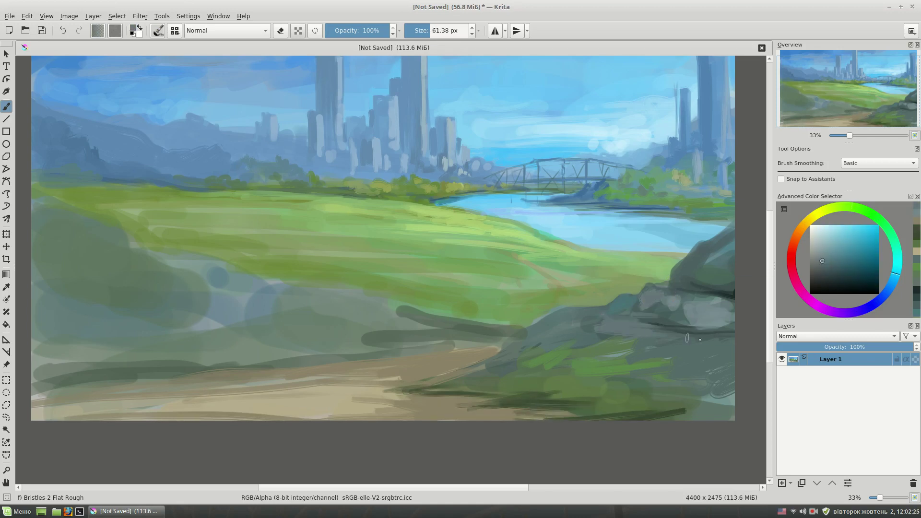
pyautogui.keyDown('ctrl'); pyautogui.click(667, 328); pyautogui.keyUp('ctrl')
pyautogui.moveTo(734, 331); pyautogui.dragTo(712, 340)
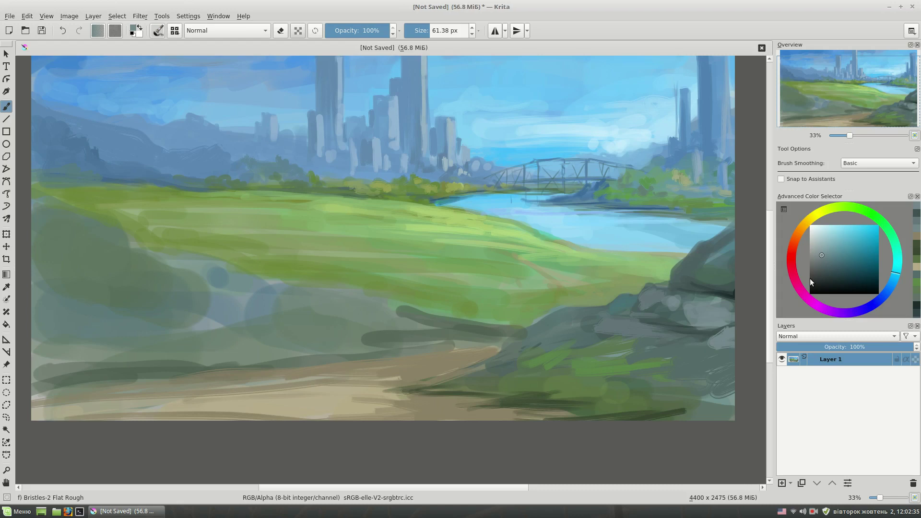
pyautogui.press('[')
# Step: Paint a dark green ridge line across the meadow
pyautogui.keyDown('ctrl'); pyautogui.click(412, 307); pyautogui.keyUp('ctrl')
pyautogui.moveTo(417, 311); pyautogui.dragTo(307, 282)
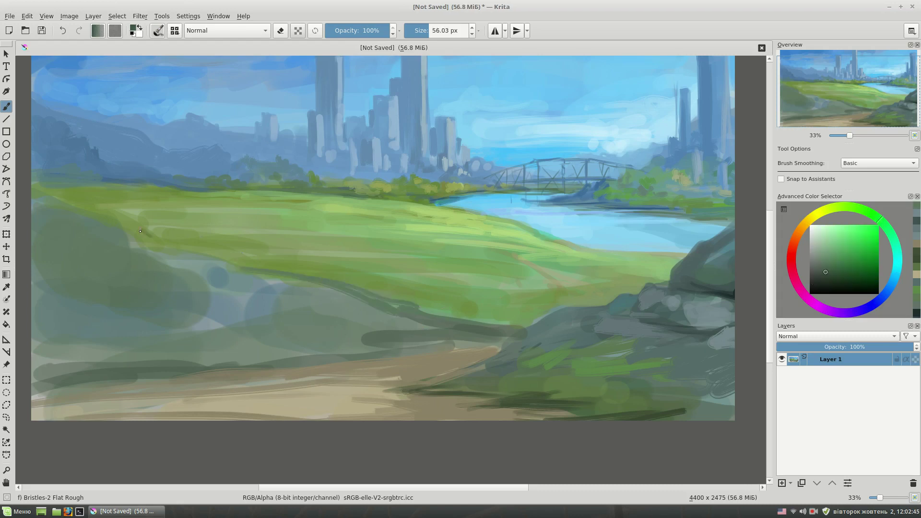
pyautogui.moveTo(140, 231); pyautogui.dragTo(307, 287)
# Step: Paint yellow-olive tan patches on the left meadow with a larger brush
pyautogui.press(']')
pyautogui.press(']')
pyautogui.press(']')
pyautogui.keyDown('ctrl'); pyautogui.click(316, 303); pyautogui.keyUp('ctrl')
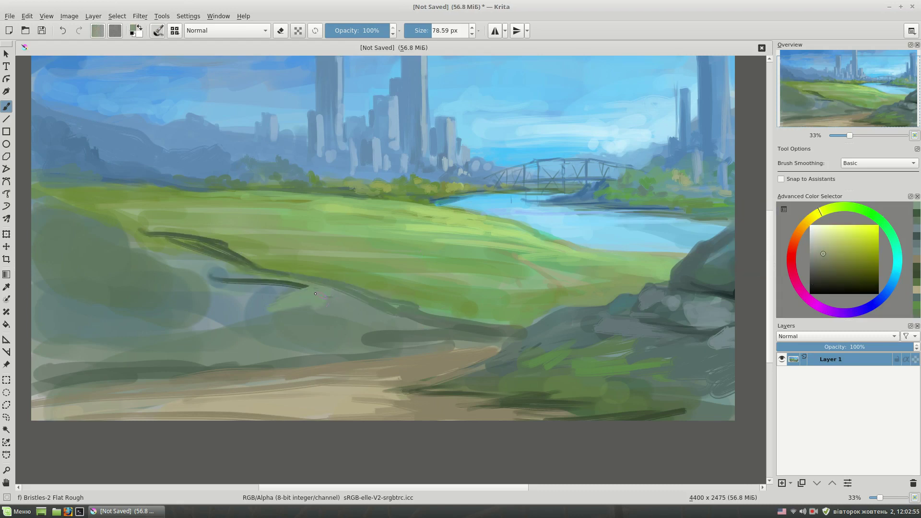
pyautogui.moveTo(216, 242); pyautogui.dragTo(82, 262)
pyautogui.moveTo(144, 269); pyautogui.dragTo(53, 292)
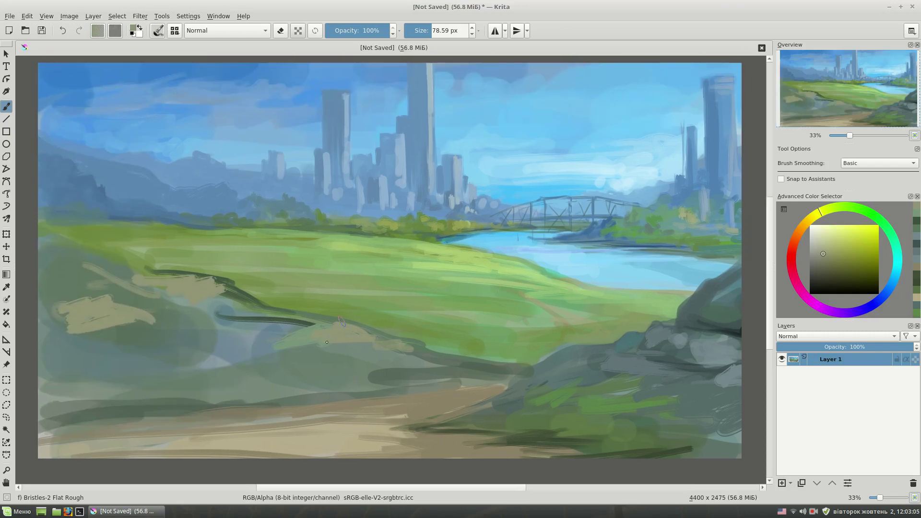
# Step: Add dark green and light yellow-green strokes to the lower-right grass
pyautogui.keyDown('ctrl'); pyautogui.click(381, 393); pyautogui.keyUp('ctrl')
pyautogui.press('[')
pyautogui.press('[')
pyautogui.press('[')
pyautogui.moveTo(529, 371)
pyautogui.mouseDown()
pyautogui.moveTo(504, 400)
pyautogui.moveTo(566, 401)
pyautogui.mouseUp()
pyautogui.keyDown('ctrl'); pyautogui.click(544, 384); pyautogui.keyUp('ctrl')
pyautogui.keyDown('ctrl'); pyautogui.click(545, 409); pyautogui.keyUp('ctrl')
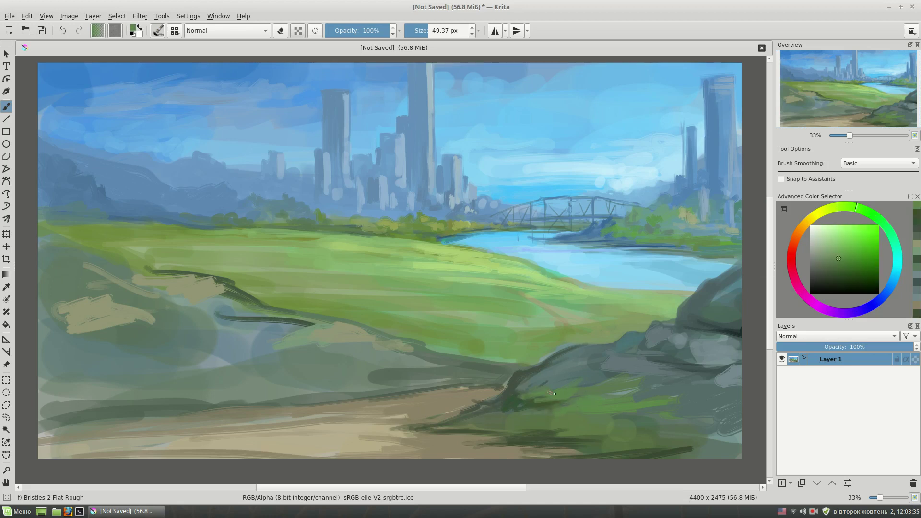
pyautogui.keyDown('ctrl'); pyautogui.click(556, 398); pyautogui.keyUp('ctrl')
pyautogui.keyDown('ctrl'); pyautogui.click(721, 443); pyautogui.keyUp('ctrl')
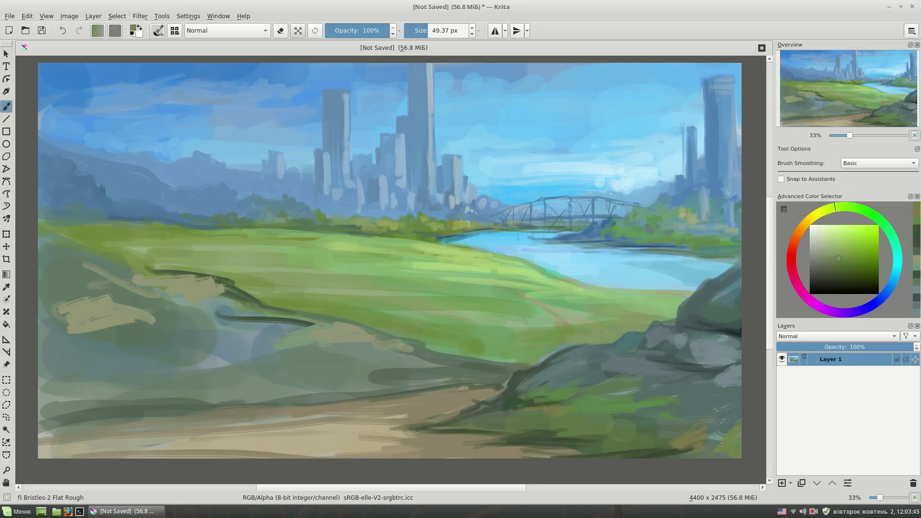
pyautogui.moveTo(662, 407)
pyautogui.mouseDown()
pyautogui.moveTo(653, 396)
pyautogui.moveTo(630, 427)
pyautogui.mouseUp()
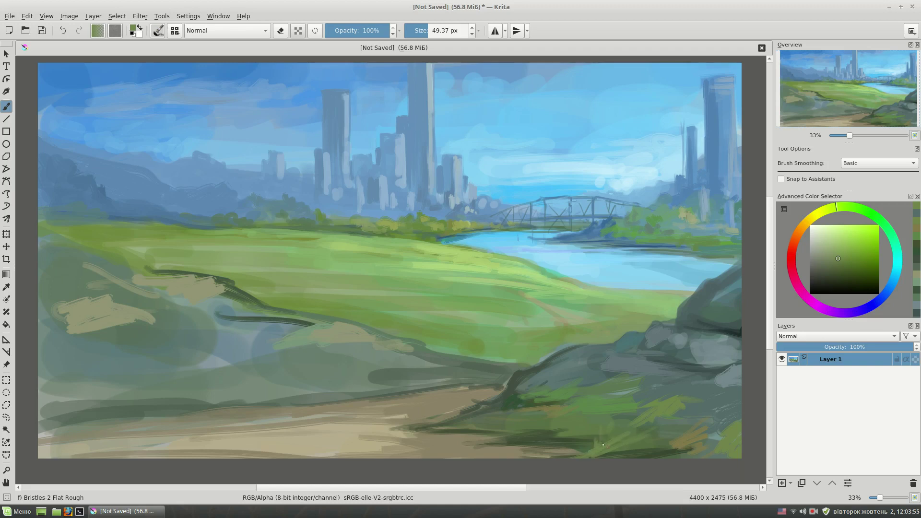
# Step: Line the rock edge in dark teal-grey, lighten it with blue-grey, and streak yellow-green grass
pyautogui.keyDown('ctrl'); pyautogui.click(619, 360); pyautogui.keyUp('ctrl')
pyautogui.moveTo(599, 370); pyautogui.dragTo(621, 344)
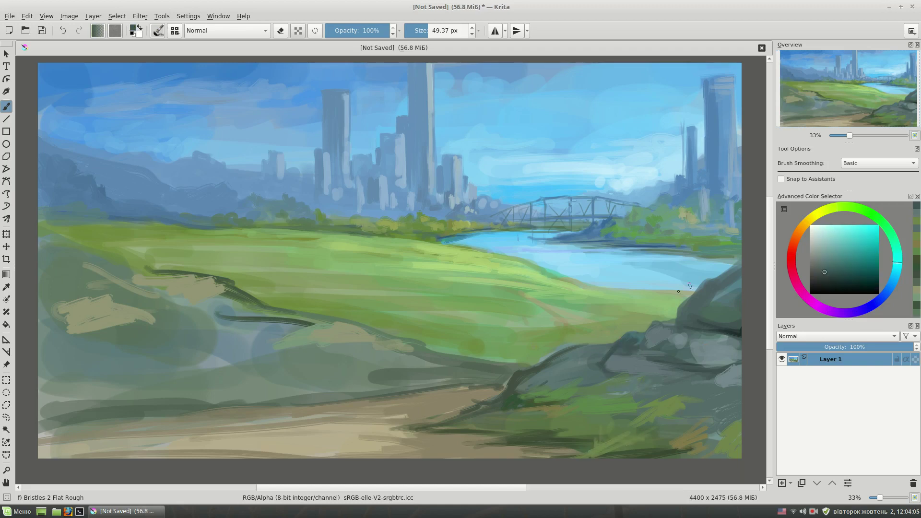
pyautogui.keyDown('ctrl'); pyautogui.click(638, 311); pyautogui.keyUp('ctrl')
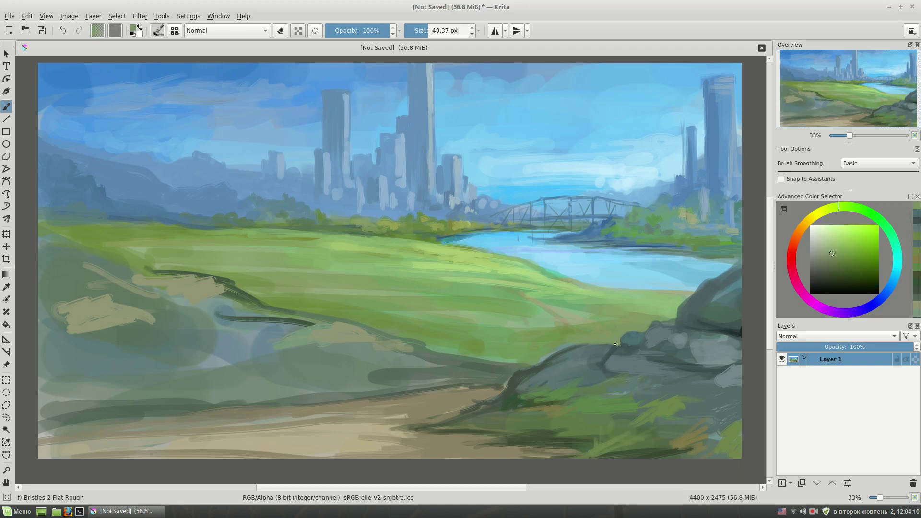
pyautogui.keyDown('ctrl'); pyautogui.click(537, 363); pyautogui.keyUp('ctrl')
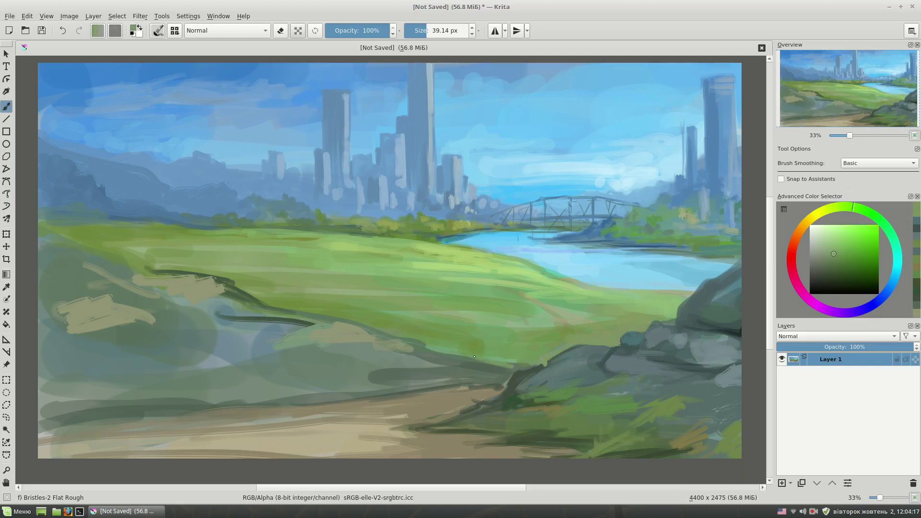
pyautogui.keyDown('ctrl'); pyautogui.click(617, 334); pyautogui.keyUp('ctrl')
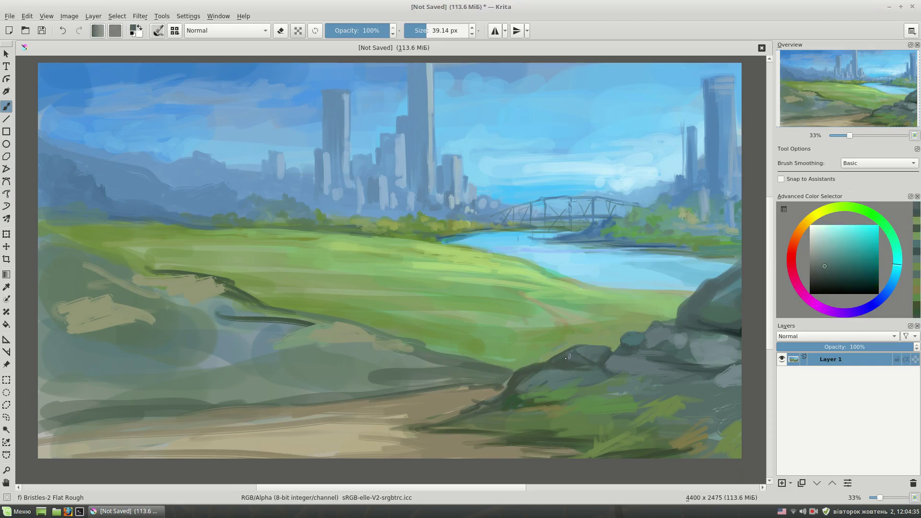
pyautogui.moveTo(567, 357); pyautogui.dragTo(655, 338)
pyautogui.keyDown('ctrl'); pyautogui.click(679, 308); pyautogui.keyUp('ctrl')
pyautogui.moveTo(529, 317); pyautogui.dragTo(658, 306)
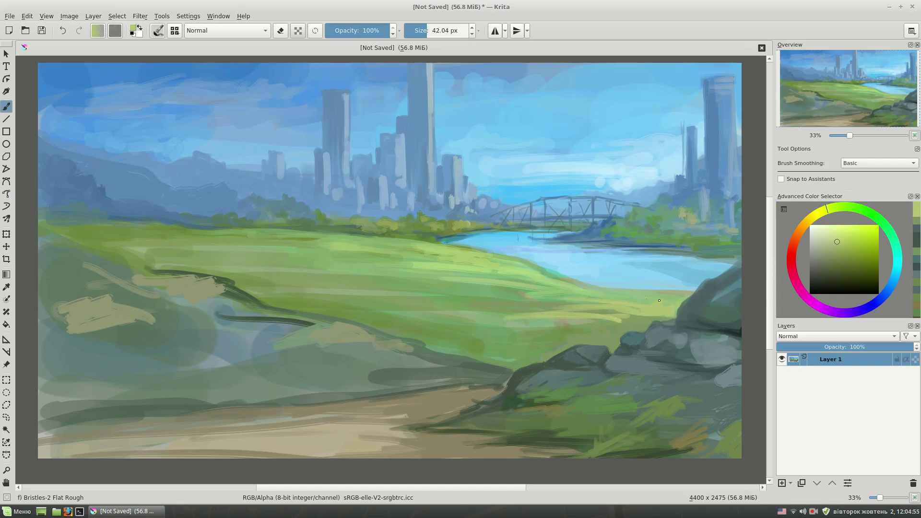
# Step: Brush faint green and light beige strokes across the grass
pyautogui.keyDown('ctrl'); pyautogui.click(640, 310); pyautogui.keyUp('ctrl')
pyautogui.moveTo(537, 320); pyautogui.dragTo(610, 317)
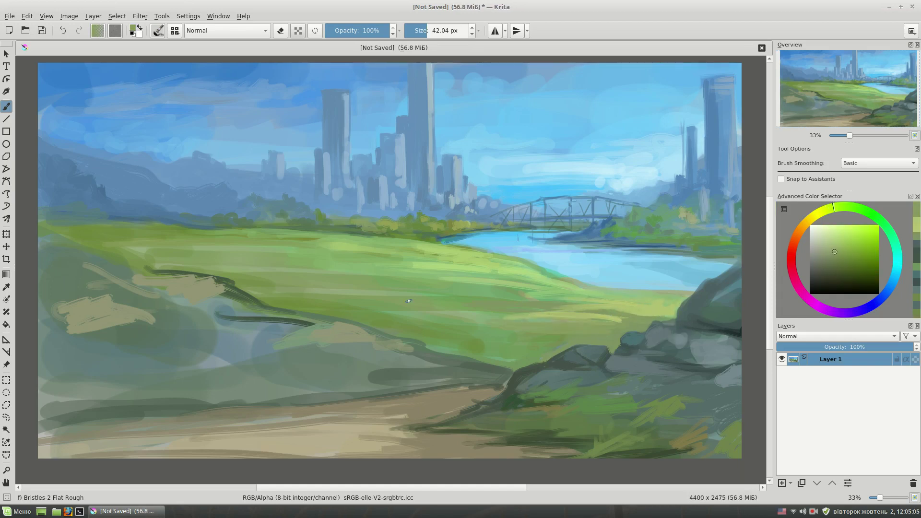
pyautogui.keyDown('ctrl'); pyautogui.click(400, 453); pyautogui.keyUp('ctrl')
pyautogui.moveTo(579, 326); pyautogui.dragTo(622, 322)
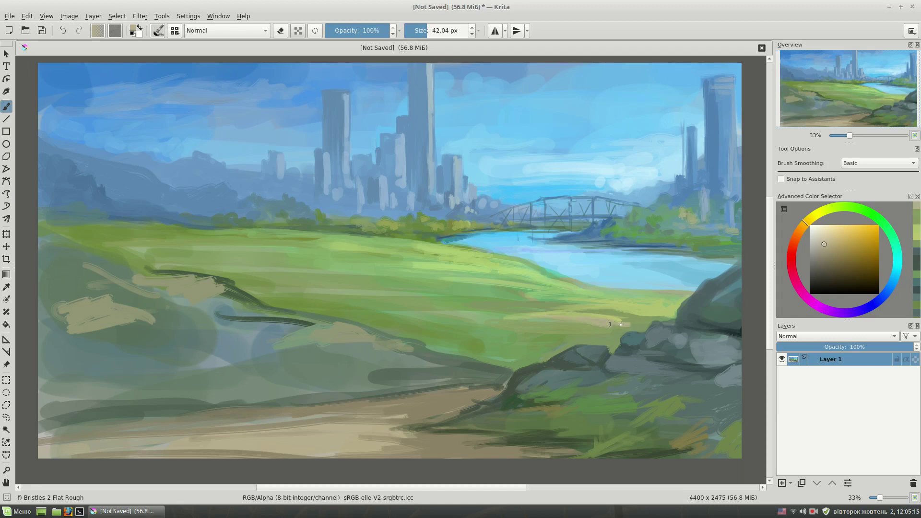
pyautogui.moveTo(513, 305); pyautogui.dragTo(608, 321)
pyautogui.keyDown('ctrl'); pyautogui.click(551, 293); pyautogui.keyUp('ctrl')
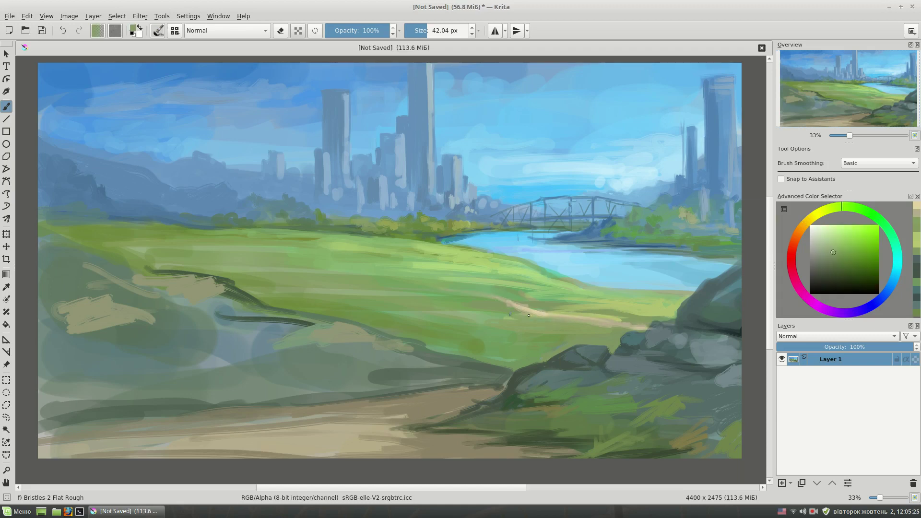
pyautogui.moveTo(502, 309); pyautogui.dragTo(643, 324)
# Step: Paint a light beige-yellow path line across the meadow, extending it with a short curve
pyautogui.keyDown('ctrl'); pyautogui.click(619, 327); pyautogui.keyUp('ctrl')
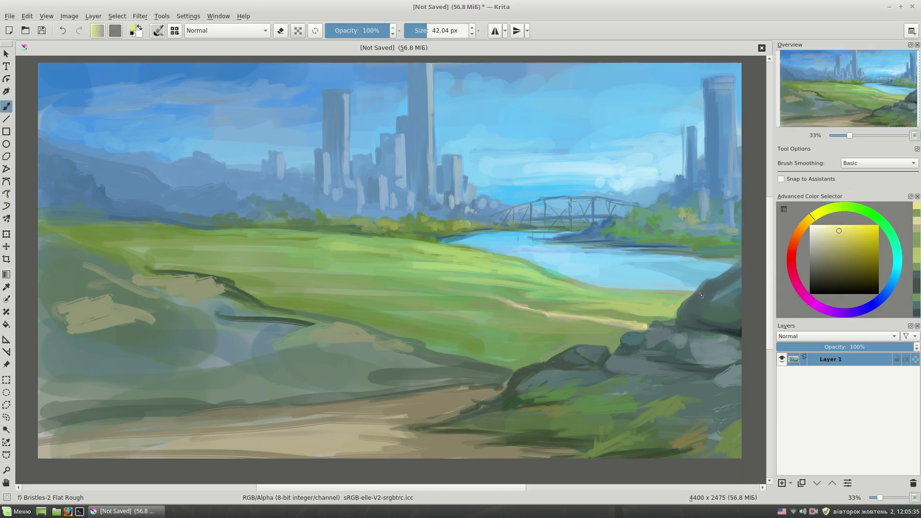
pyautogui.keyDown('ctrl'); pyautogui.click(646, 327); pyautogui.keyUp('ctrl')
pyautogui.keyDown('ctrl'); pyautogui.click(538, 296); pyautogui.keyUp('ctrl')
pyautogui.moveTo(504, 307); pyautogui.dragTo(619, 323)
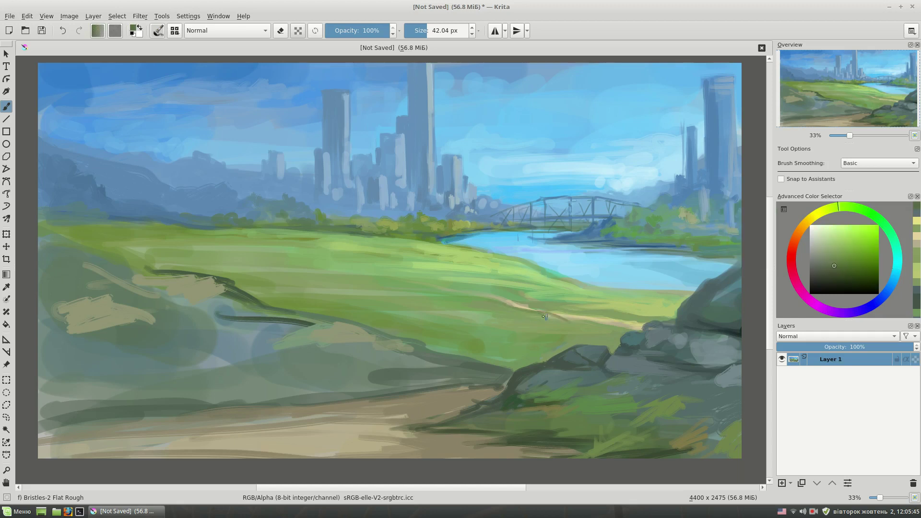
pyautogui.keyDown('ctrl'); pyautogui.click(609, 319); pyautogui.keyUp('ctrl')
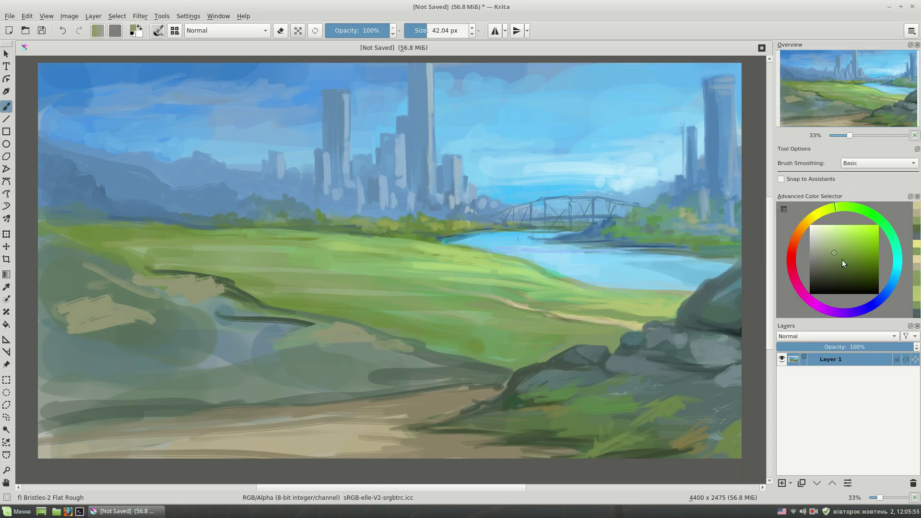
pyautogui.click(844, 263)
pyautogui.keyDown('ctrl'); pyautogui.click(444, 288); pyautogui.keyUp('ctrl')
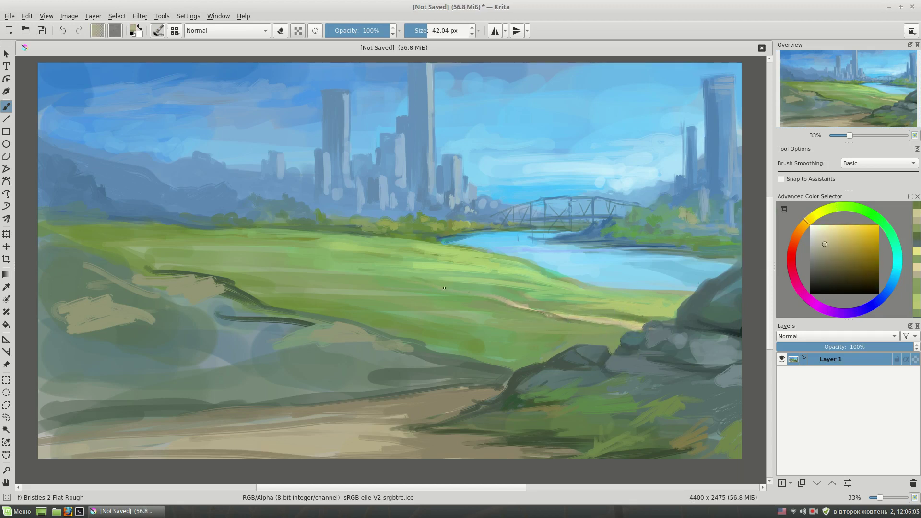
pyautogui.moveTo(367, 278); pyautogui.dragTo(383, 272)
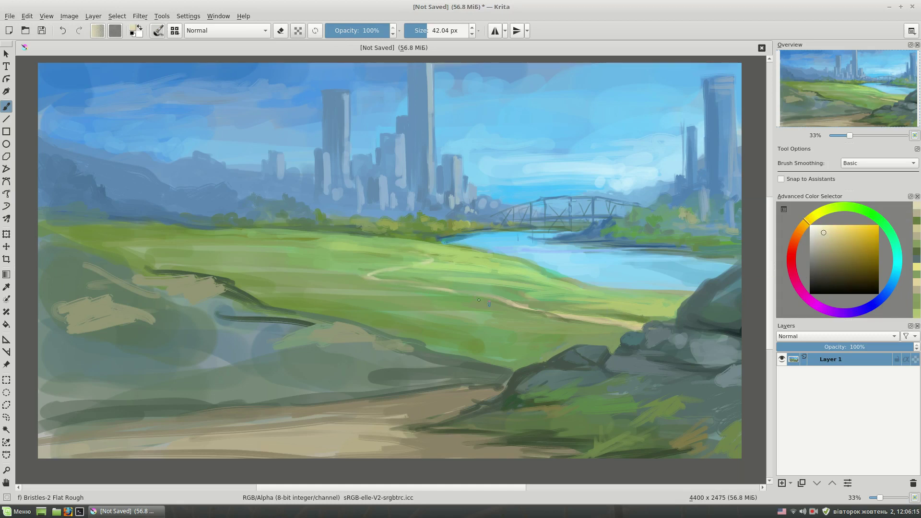
# Step: Add dark green and muted yellow-green strokes along the foreground mound
pyautogui.keyDown('ctrl'); pyautogui.click(541, 272); pyautogui.keyUp('ctrl')
pyautogui.keyDown('ctrl'); pyautogui.click(506, 275); pyautogui.keyUp('ctrl')
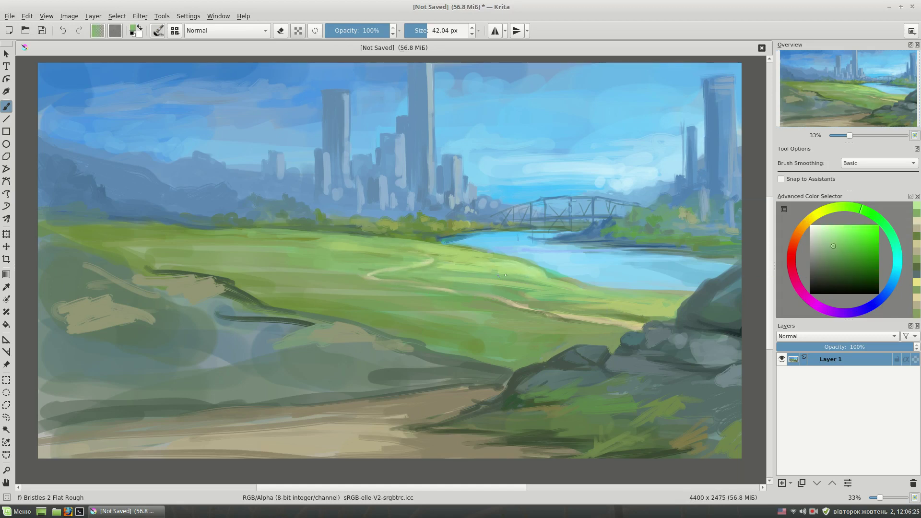
pyautogui.keyDown('ctrl'); pyautogui.click(494, 274); pyautogui.keyUp('ctrl')
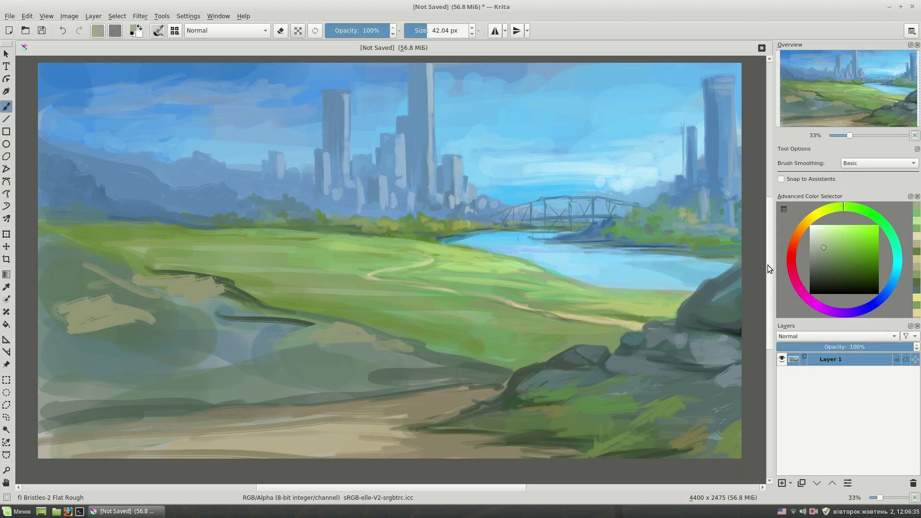
pyautogui.keyDown('ctrl'); pyautogui.click(374, 335); pyautogui.keyUp('ctrl')
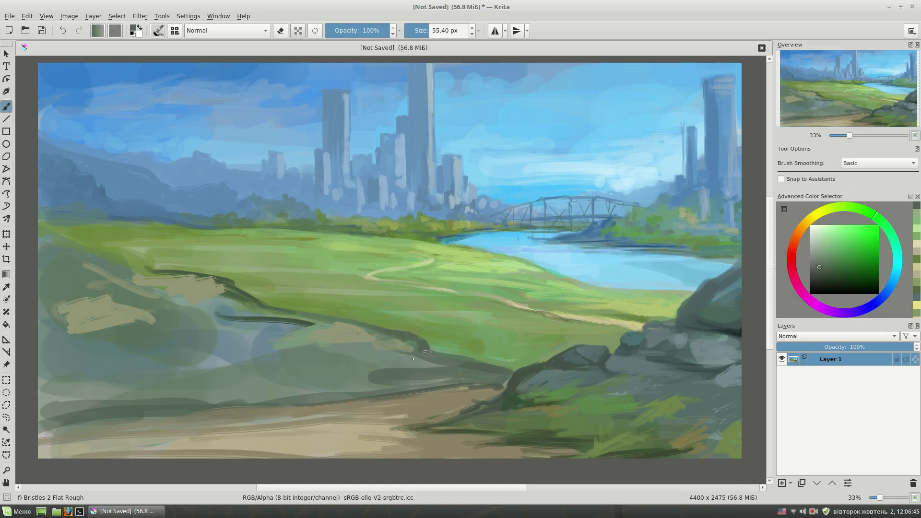
pyautogui.moveTo(327, 361); pyautogui.dragTo(413, 347)
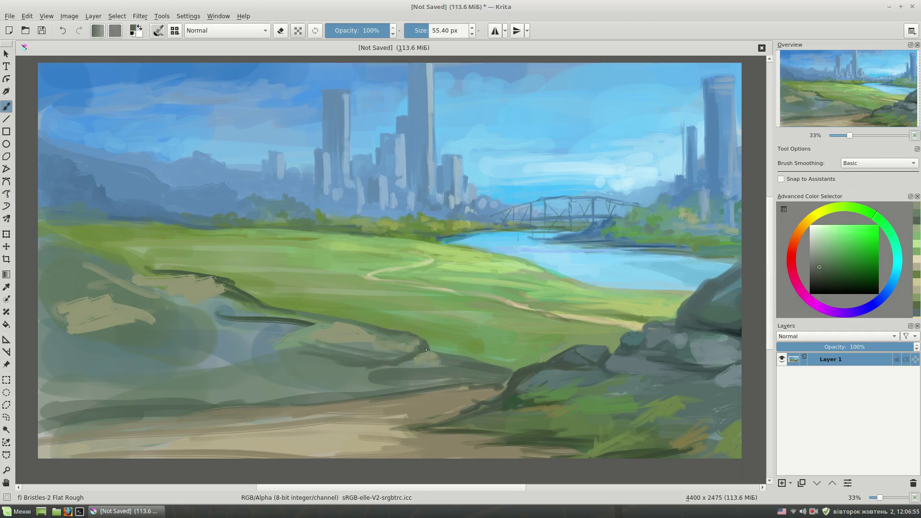
pyautogui.keyDown('ctrl'); pyautogui.click(374, 377); pyautogui.keyUp('ctrl')
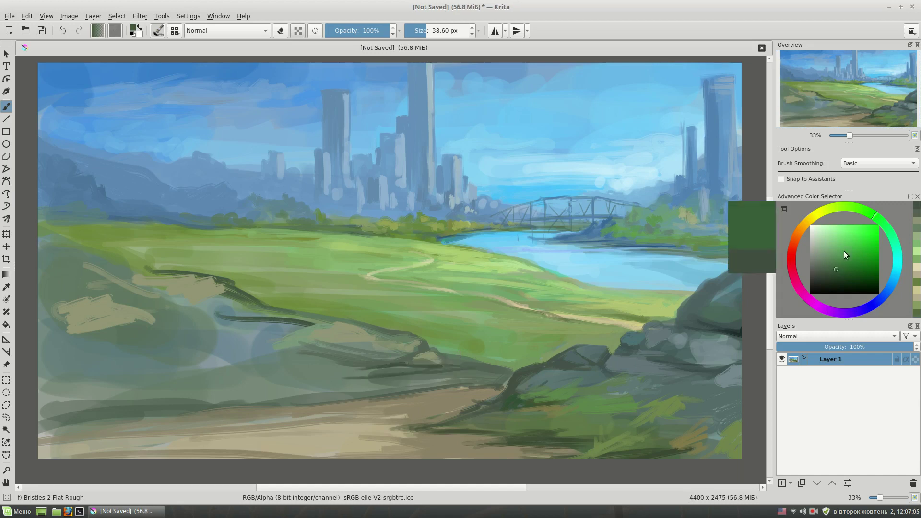
pyautogui.moveTo(391, 381); pyautogui.dragTo(411, 382)
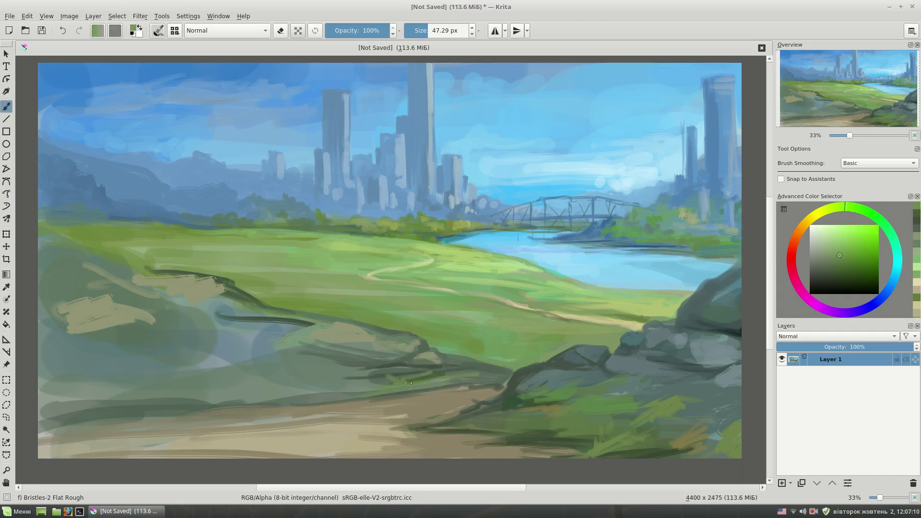
pyautogui.keyDown('ctrl'); pyautogui.click(345, 311); pyautogui.keyUp('ctrl')
# Step: Switch to the Basic-2 Opacity brush and paint dark green strokes over the lower-left foreground
pyautogui.rightClick(387, 276)
pyautogui.moveTo(307, 322); pyautogui.dragTo(235, 305)
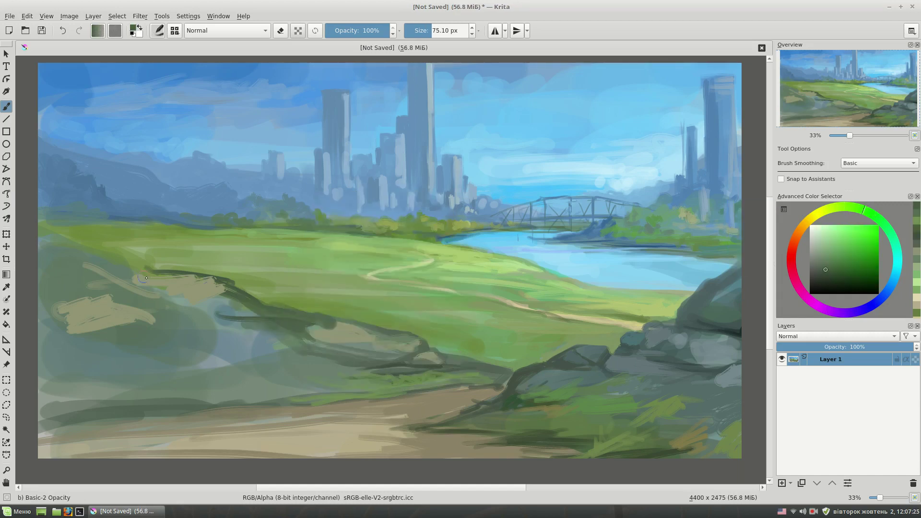
pyautogui.moveTo(154, 269)
pyautogui.mouseDown()
pyautogui.moveTo(43, 211)
pyautogui.moveTo(53, 293)
pyautogui.mouseUp()
pyautogui.moveTo(43, 336); pyautogui.dragTo(144, 348)
pyautogui.moveTo(43, 379)
pyautogui.mouseDown()
pyautogui.moveTo(226, 384)
pyautogui.moveTo(160, 380)
pyautogui.mouseUp()
# Step: Sample a grey-green and cover the tan patches at the lower left
pyautogui.keyDown('ctrl'); pyautogui.click(240, 376); pyautogui.keyUp('ctrl')
pyautogui.keyDown('ctrl'); pyautogui.click(146, 307); pyautogui.keyUp('ctrl')
pyautogui.moveTo(105, 331); pyautogui.dragTo(240, 280)
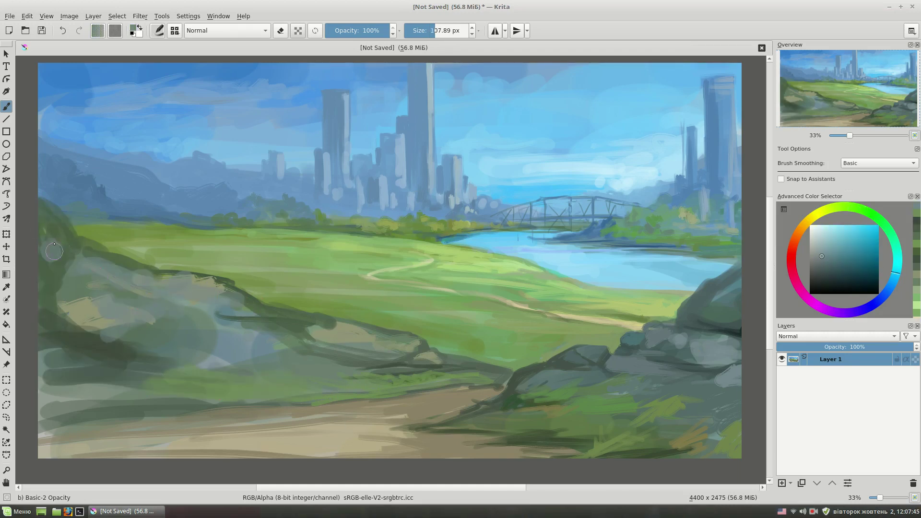
pyautogui.moveTo(43, 216); pyautogui.dragTo(72, 262)
# Step: Paint dark green across the lower-left rocks and along the bottom foreground
pyautogui.keyDown('ctrl'); pyautogui.click(93, 281); pyautogui.keyUp('ctrl')
pyautogui.moveTo(72, 335)
pyautogui.mouseDown()
pyautogui.moveTo(183, 293)
pyautogui.moveTo(182, 321)
pyautogui.mouseUp()
pyautogui.moveTo(202, 317); pyautogui.dragTo(271, 307)
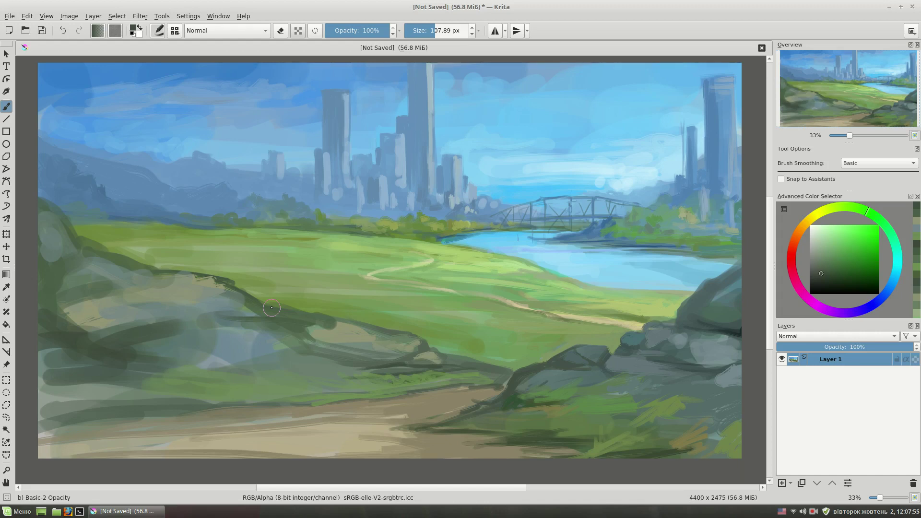
pyautogui.moveTo(43, 417); pyautogui.dragTo(230, 402)
pyautogui.moveTo(43, 360); pyautogui.dragTo(48, 417)
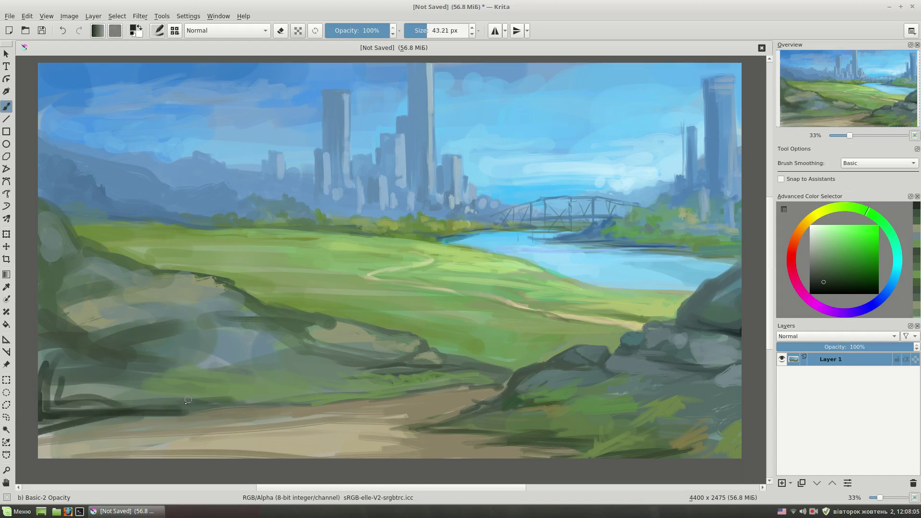
pyautogui.click(832, 207)
pyautogui.moveTo(111, 398)
pyautogui.mouseDown()
pyautogui.moveTo(219, 405)
pyautogui.moveTo(500, 389)
pyautogui.mouseUp()
# Step: With a smaller brush and a greyish olive, paint a dark stroke along the lower-left edge
pyautogui.click(800, 226)
pyautogui.click(851, 253)
pyautogui.press('[')
pyautogui.keyDown('ctrl'); pyautogui.click(276, 327); pyautogui.keyUp('ctrl')
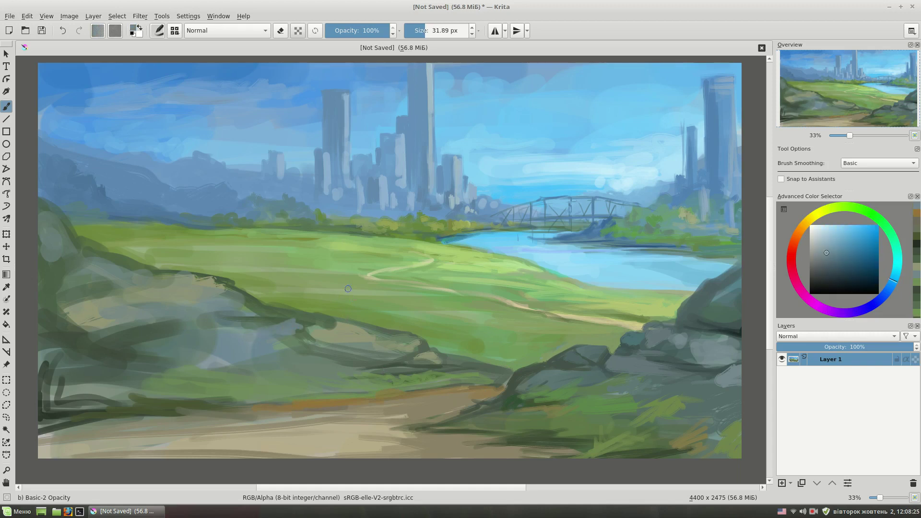
pyautogui.keyDown('ctrl'); pyautogui.click(48, 427); pyautogui.keyUp('ctrl')
pyautogui.moveTo(41, 429); pyautogui.dragTo(168, 424)
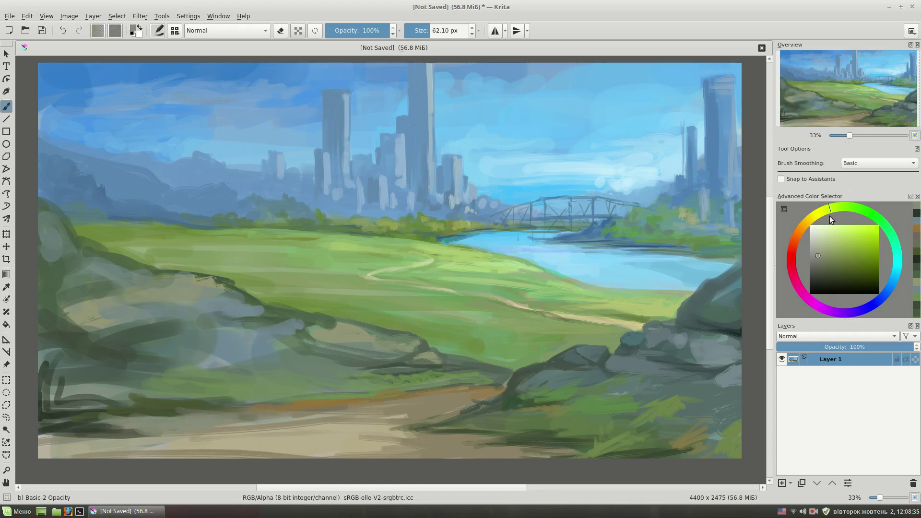
# Step: Add a darker olive stroke in the bottom foreground, adjusting brush size
pyautogui.keyDown('ctrl'); pyautogui.click(739, 238); pyautogui.keyUp('ctrl')
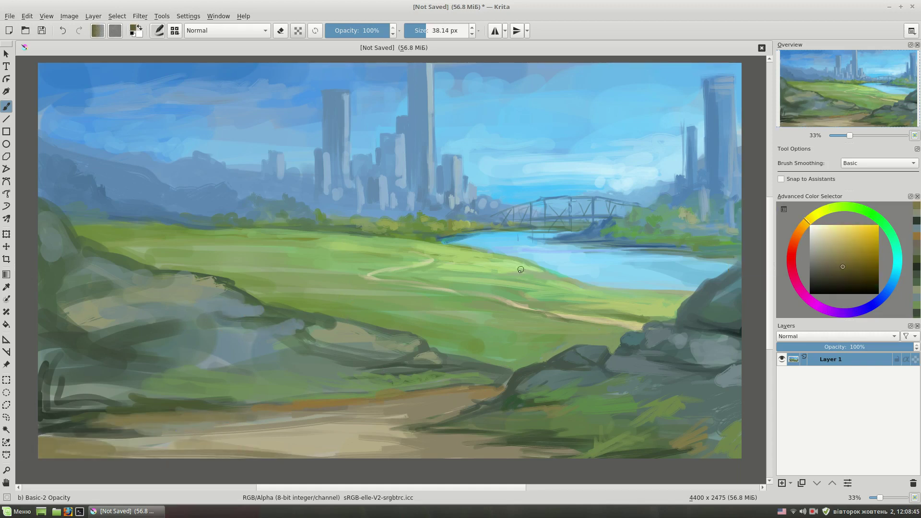
pyautogui.press('[')
pyautogui.keyDown('ctrl'); pyautogui.click(590, 451); pyautogui.keyUp('ctrl')
pyautogui.moveTo(590, 450); pyautogui.dragTo(534, 442)
pyautogui.press('[')
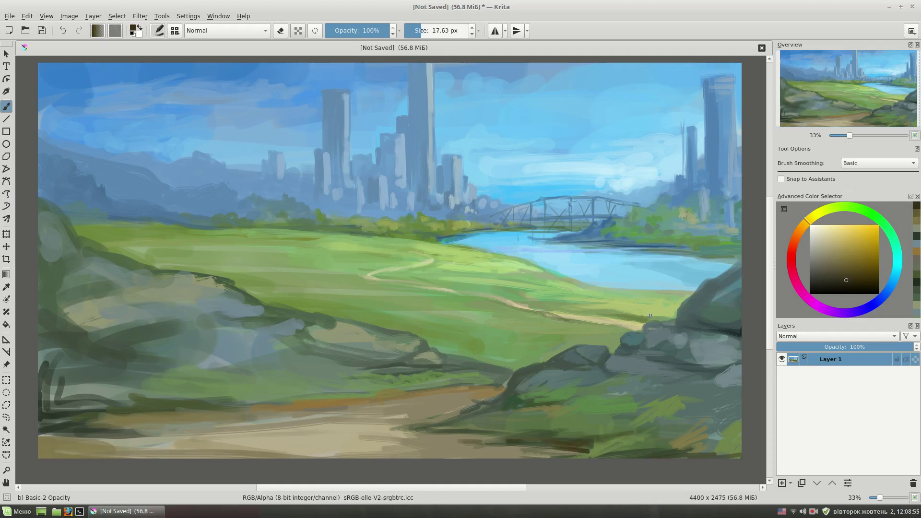
pyautogui.press(']')
# Step: Sample dark green from the canvas and paint it along the path edge
pyautogui.keyDown('ctrl'); pyautogui.click(405, 423); pyautogui.keyUp('ctrl')
pyautogui.click(900, 256)
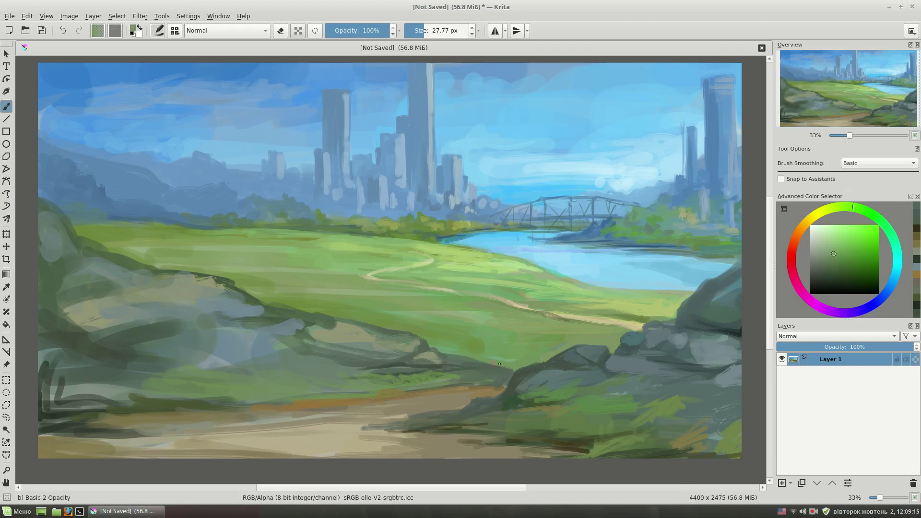
pyautogui.keyDown('ctrl'); pyautogui.click(497, 386); pyautogui.keyUp('ctrl')
pyautogui.press(']')
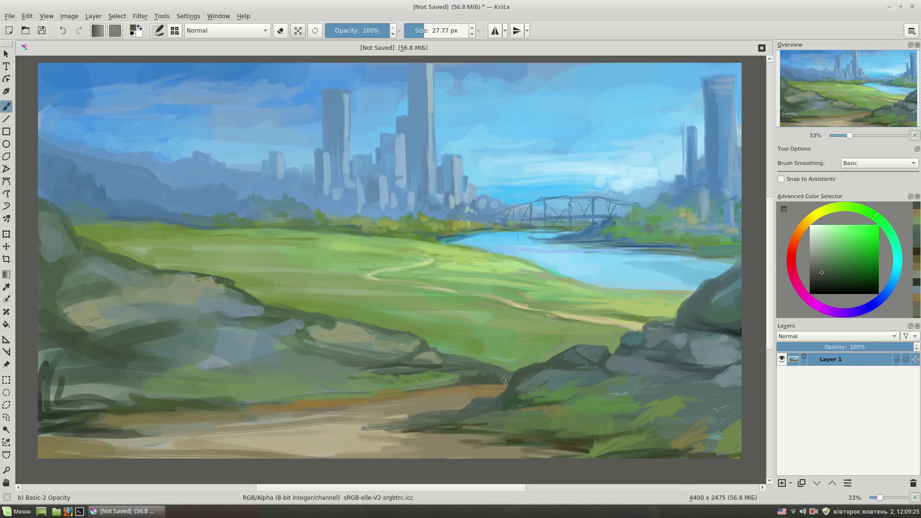
pyautogui.keyDown('ctrl'); pyautogui.click(466, 336); pyautogui.keyUp('ctrl')
pyautogui.moveTo(422, 364); pyautogui.dragTo(336, 399)
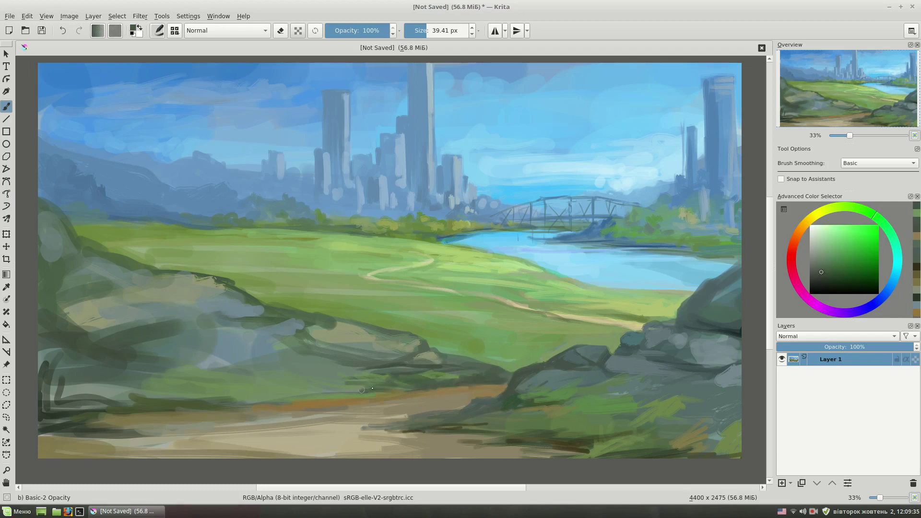
# Step: Add an ochre stroke along the path with a smaller brush, then pick a darker green
pyautogui.press('[')
pyautogui.press('[')
pyautogui.keyDown('ctrl'); pyautogui.click(489, 415); pyautogui.keyUp('ctrl')
pyautogui.moveTo(463, 381); pyautogui.dragTo(420, 392)
pyautogui.keyDown('ctrl'); pyautogui.click(508, 387); pyautogui.keyUp('ctrl')
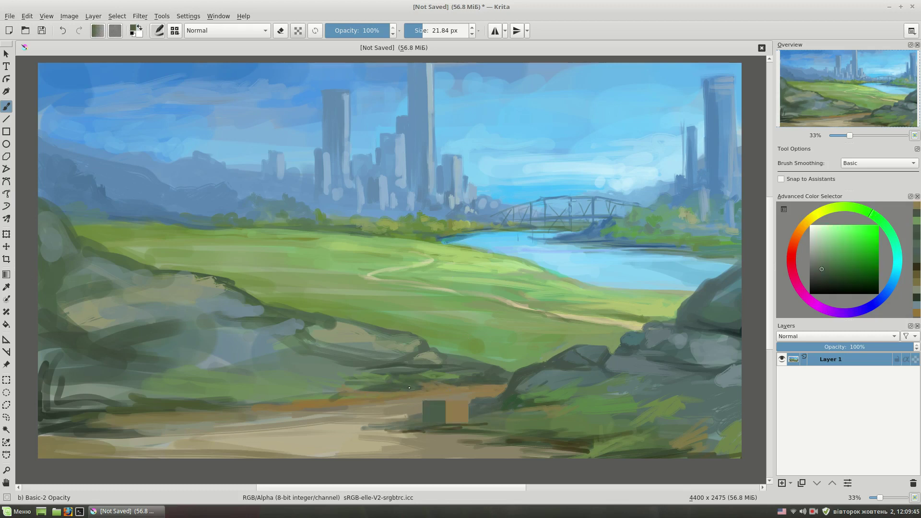
pyautogui.keyDown('ctrl'); pyautogui.click(507, 395); pyautogui.keyUp('ctrl')
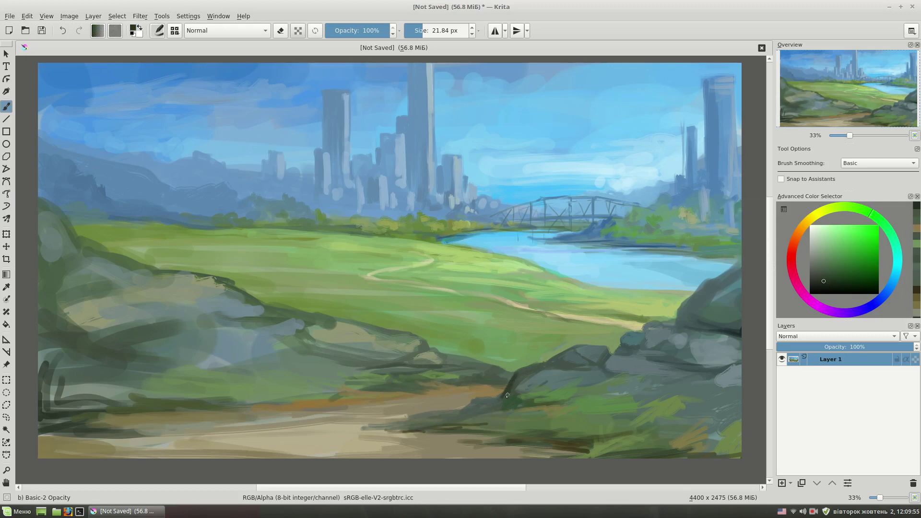
# Step: Return to the Bristles-2 Flat Rough brush and paint yellow-green on the right-hand rocks
pyautogui.press('/')
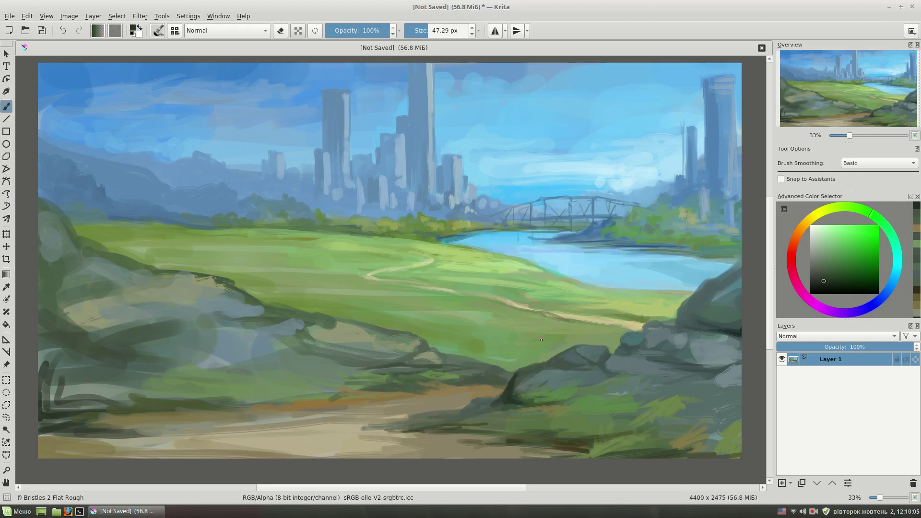
pyautogui.keyDown('ctrl'); pyautogui.click(620, 393); pyautogui.keyUp('ctrl')
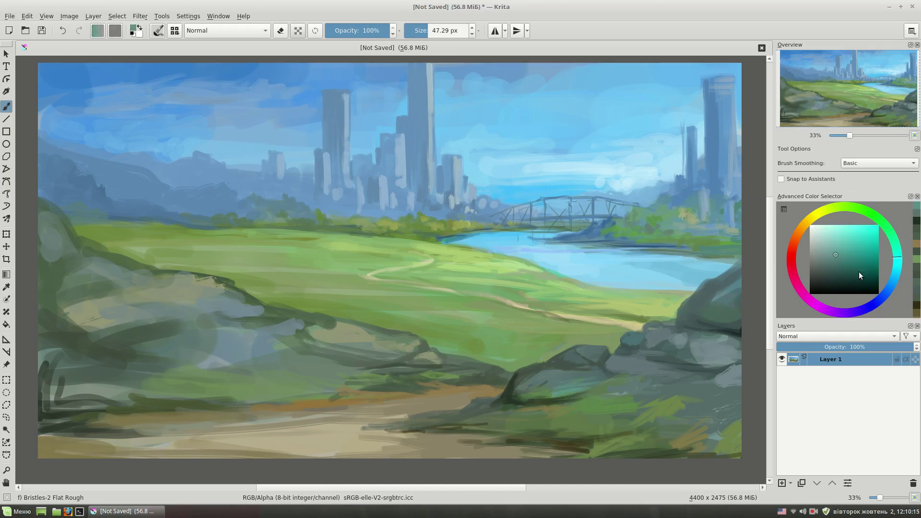
pyautogui.click(856, 243)
pyautogui.moveTo(842, 205); pyautogui.dragTo(825, 206)
pyautogui.moveTo(574, 400); pyautogui.dragTo(642, 389)
# Step: Pick muted greens and add a short dark stroke on the right rocks
pyautogui.keyDown('ctrl'); pyautogui.click(638, 413); pyautogui.keyUp('ctrl')
pyautogui.keyDown('ctrl'); pyautogui.click(627, 383); pyautogui.keyUp('ctrl')
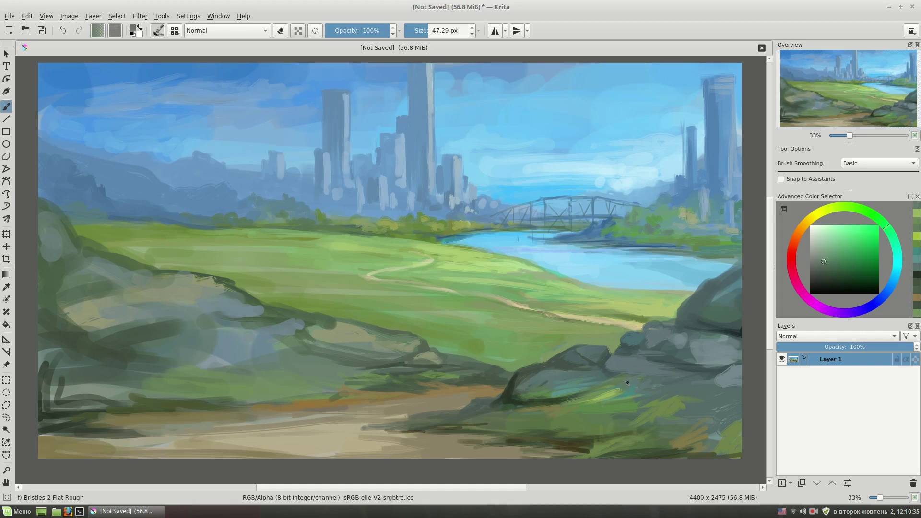
pyautogui.keyDown('ctrl'); pyautogui.click(542, 410); pyautogui.keyUp('ctrl')
pyautogui.keyDown('ctrl'); pyautogui.click(492, 415); pyautogui.keyUp('ctrl')
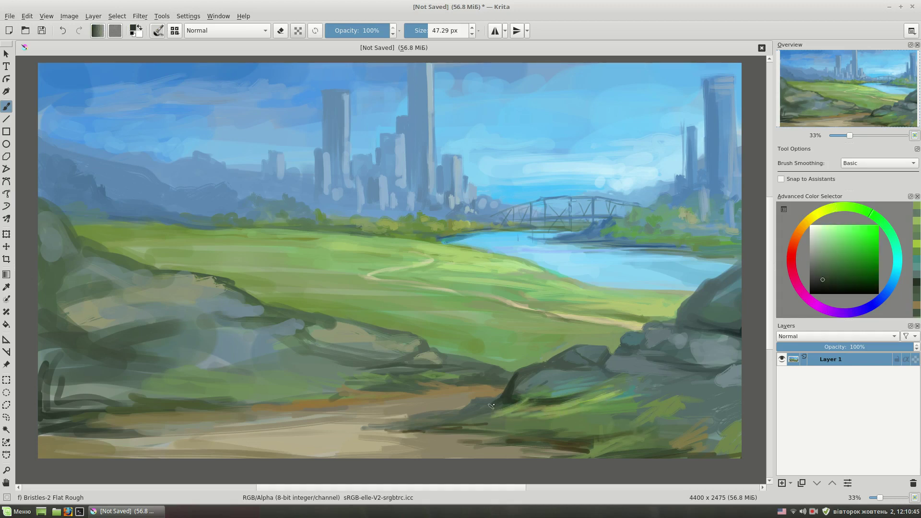
pyautogui.moveTo(463, 411); pyautogui.dragTo(486, 403)
# Step: Pick a darker green and paint it along the bottom edge
pyautogui.keyDown('ctrl'); pyautogui.click(475, 403); pyautogui.keyUp('ctrl')
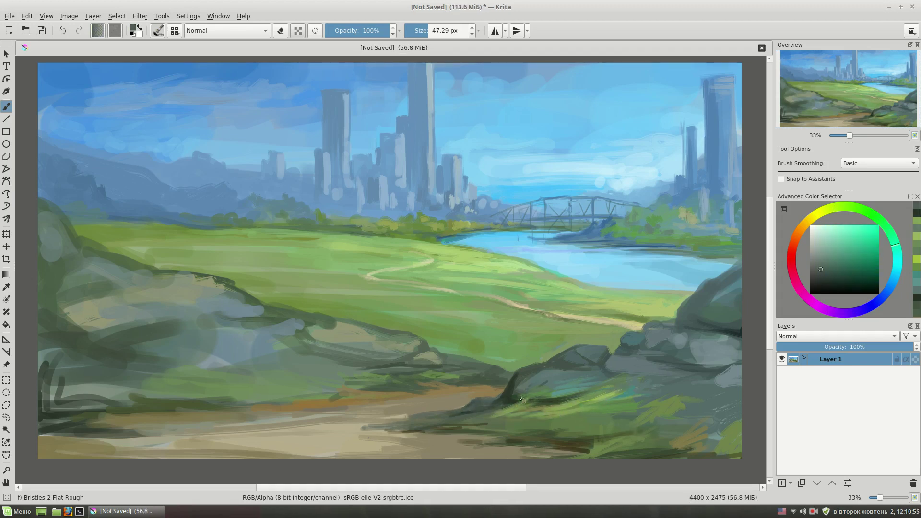
pyautogui.keyDown('ctrl'); pyautogui.click(615, 421); pyautogui.keyUp('ctrl')
pyautogui.keyDown('ctrl'); pyautogui.click(555, 352); pyautogui.keyUp('ctrl')
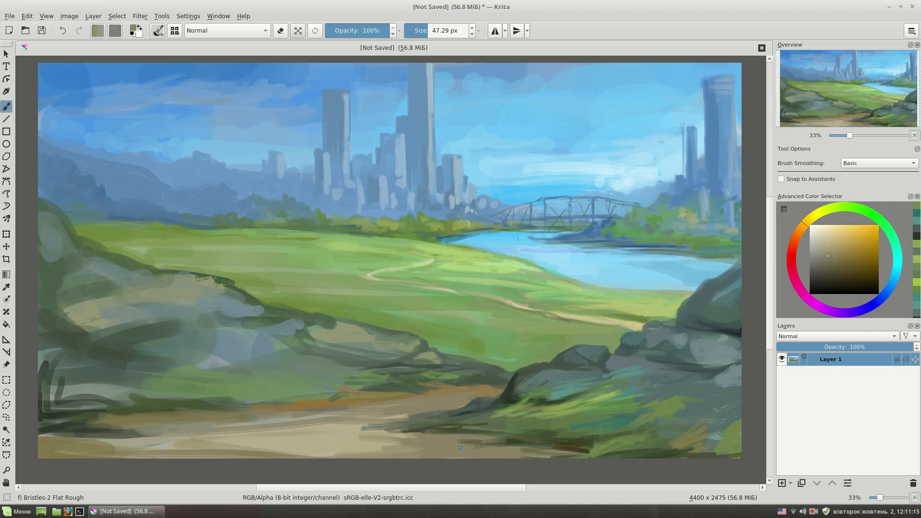
pyautogui.keyDown('ctrl'); pyautogui.click(609, 446); pyautogui.keyUp('ctrl')
pyautogui.moveTo(609, 446); pyautogui.dragTo(552, 456)
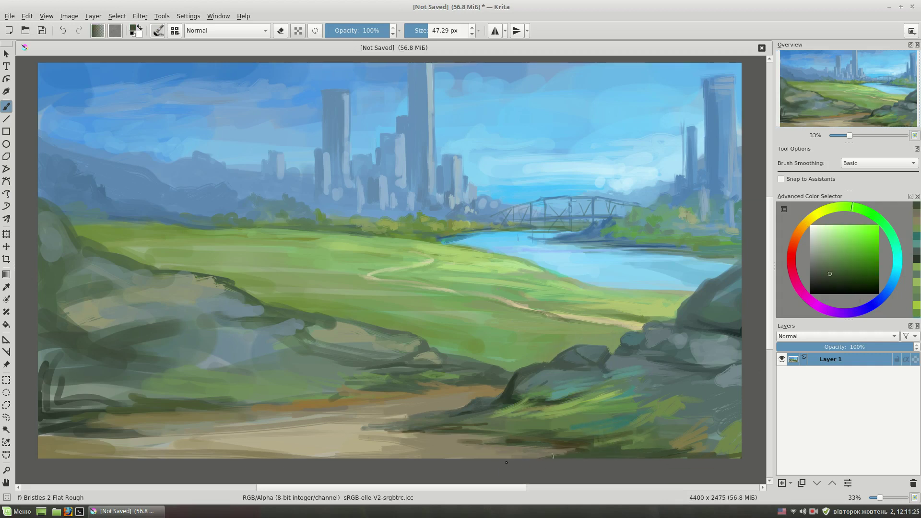
# Step: Cycle colours through blue-grey, dark green and teal to an olive-yellow, shrinking the brush
pyautogui.keyDown('ctrl'); pyautogui.click(612, 439); pyautogui.keyUp('ctrl')
pyautogui.moveTo(612, 440); pyautogui.dragTo(619, 440)
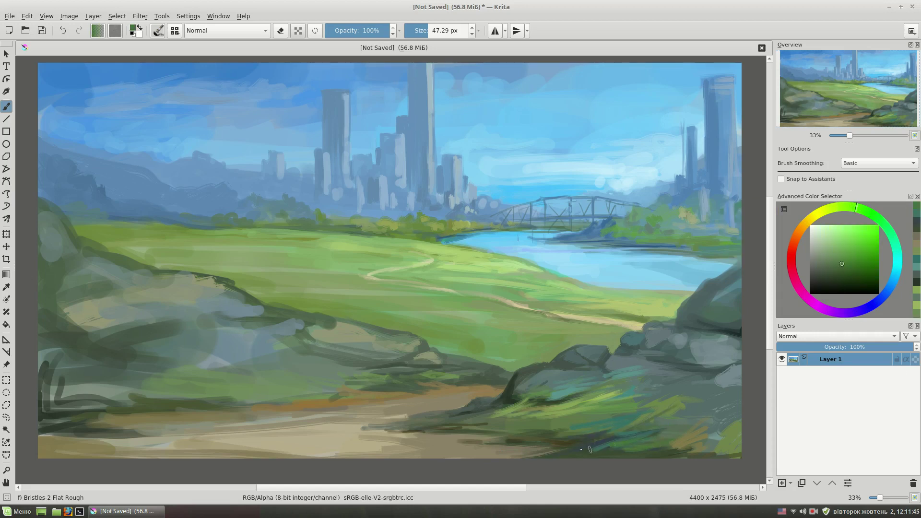
pyautogui.keyDown('ctrl'); pyautogui.click(482, 440); pyautogui.keyUp('ctrl')
pyautogui.keyDown('ctrl'); pyautogui.click(596, 423); pyautogui.keyUp('ctrl')
pyautogui.click(828, 208)
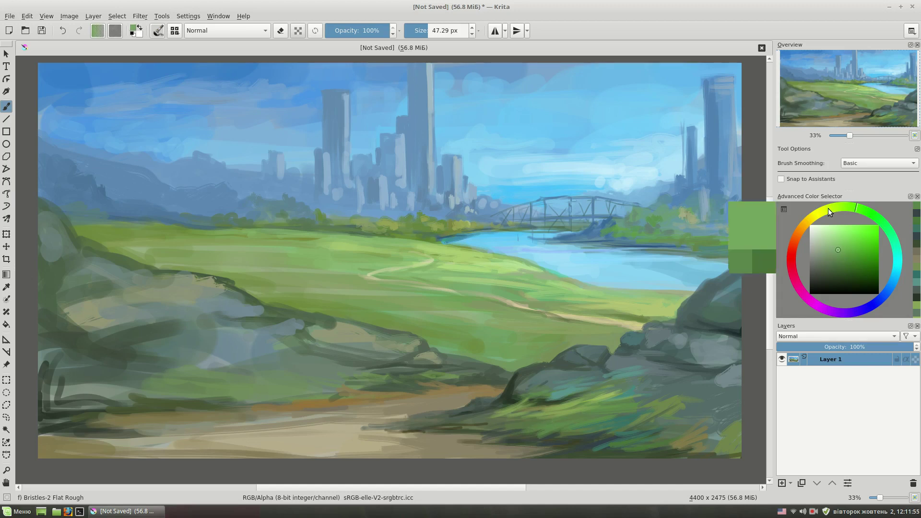
pyautogui.keyDown('ctrl'); pyautogui.click(552, 411); pyautogui.keyUp('ctrl')
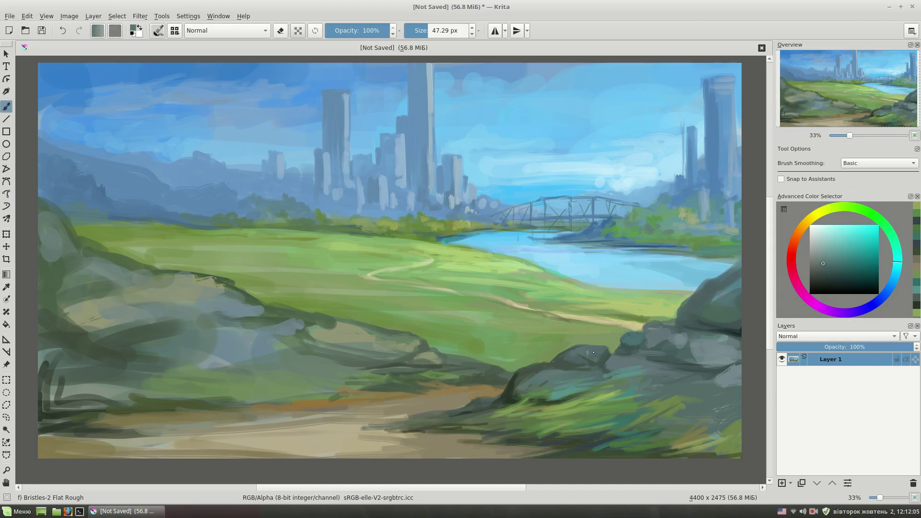
pyautogui.press('[')
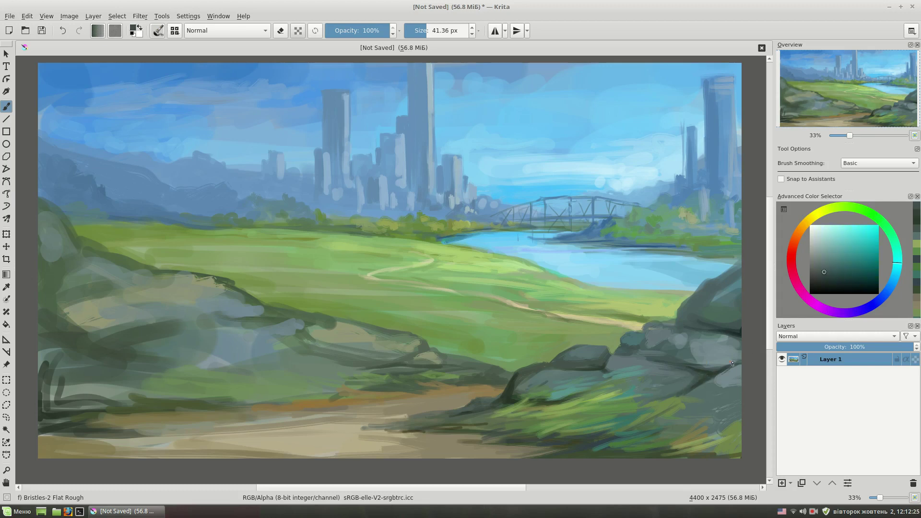
pyautogui.keyDown('ctrl'); pyautogui.click(746, 402); pyautogui.keyUp('ctrl')
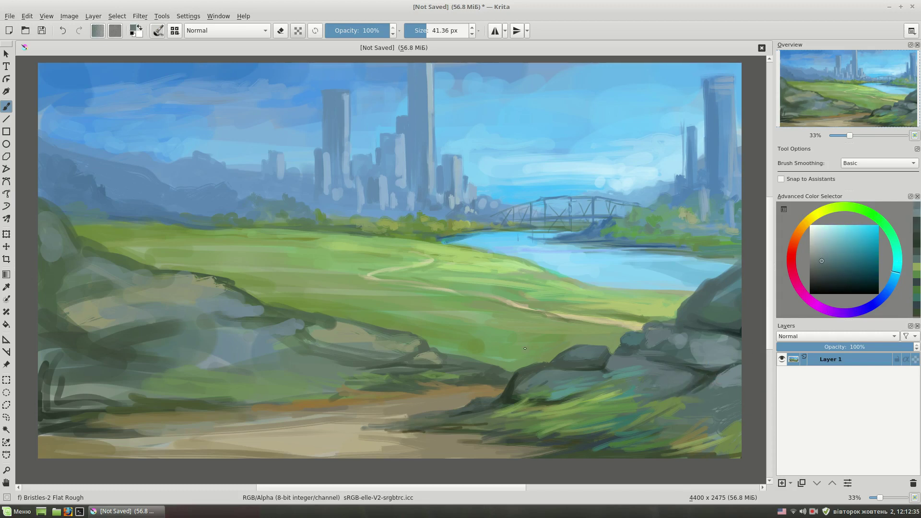
pyautogui.keyDown('ctrl'); pyautogui.click(659, 390); pyautogui.keyUp('ctrl')
pyautogui.keyDown('ctrl'); pyautogui.click(690, 403); pyautogui.keyUp('ctrl')
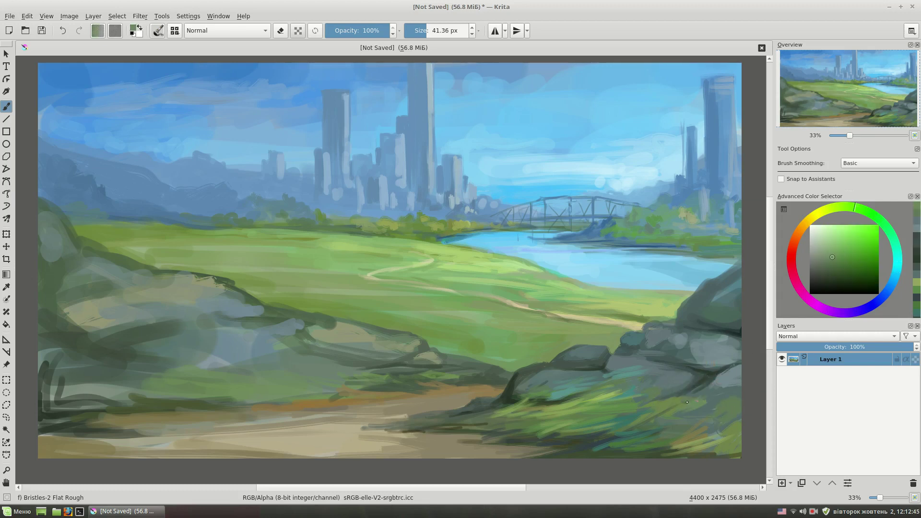
pyautogui.keyDown('ctrl'); pyautogui.click(668, 442); pyautogui.keyUp('ctrl')
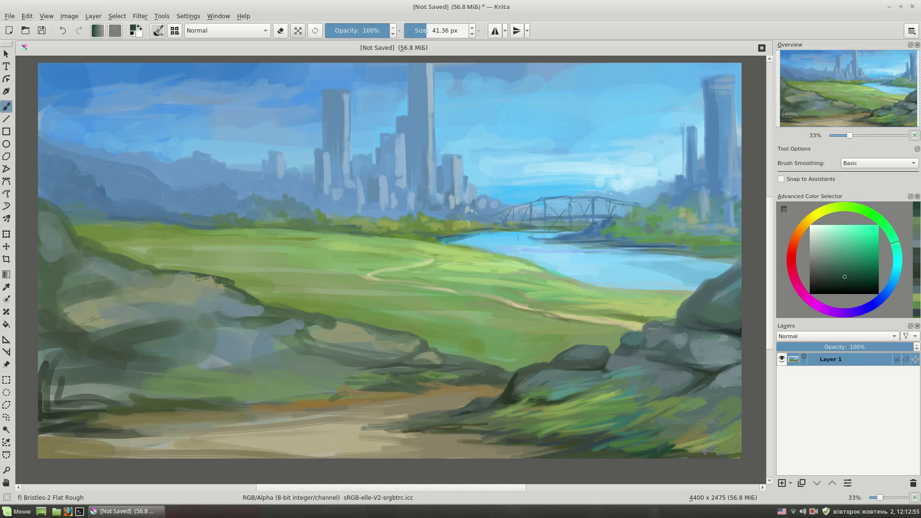
# Step: Paint light beige highlights along the dirt path, then pick a teal-grey
pyautogui.keyDown('ctrl'); pyautogui.click(395, 442); pyautogui.keyUp('ctrl')
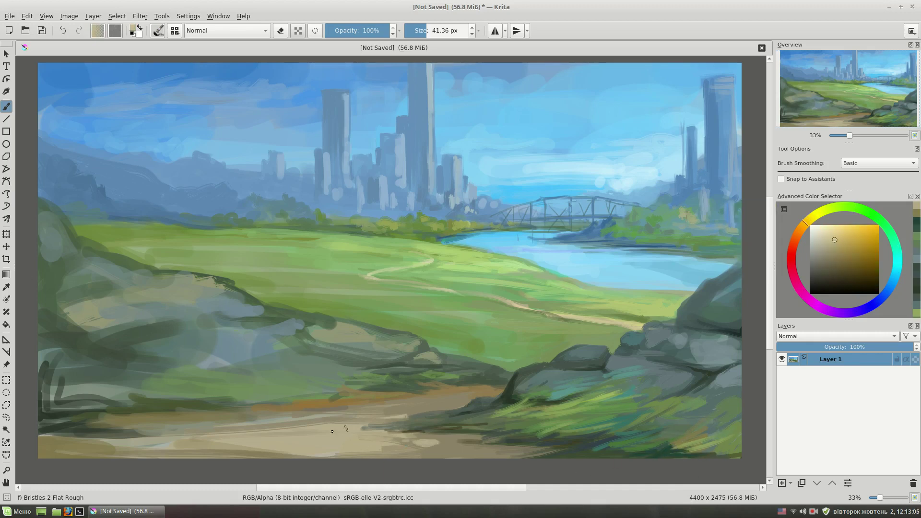
pyautogui.moveTo(357, 430); pyautogui.dragTo(376, 430)
pyautogui.moveTo(250, 431); pyautogui.dragTo(296, 433)
pyautogui.moveTo(461, 454); pyautogui.dragTo(425, 458)
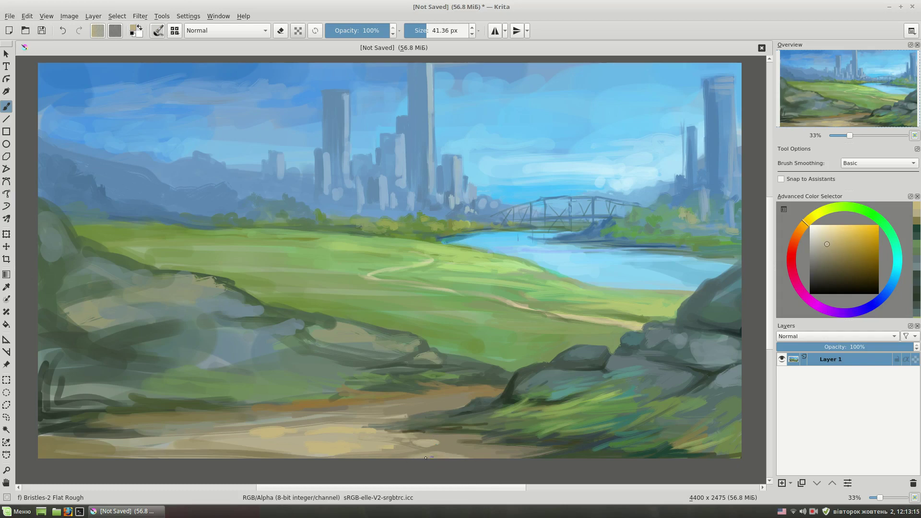
pyautogui.keyDown('ctrl'); pyautogui.click(549, 367); pyautogui.keyUp('ctrl')
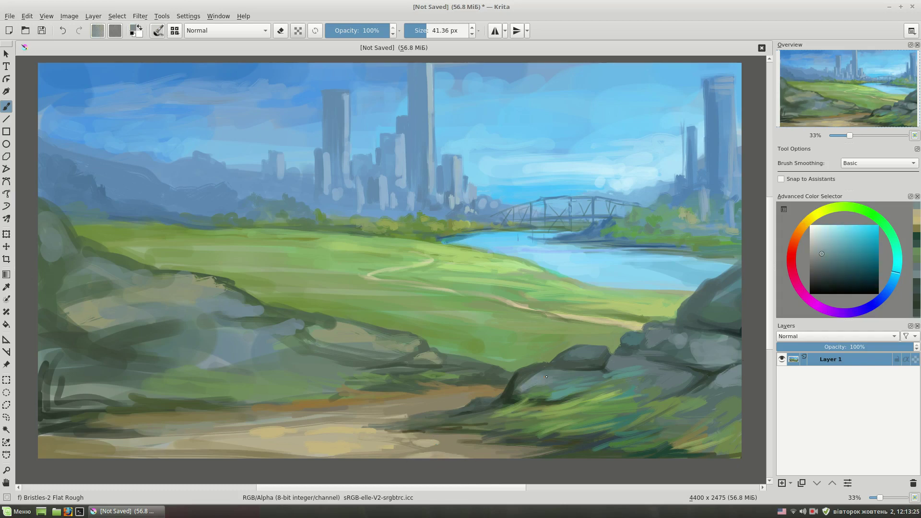
# Step: Zoom in and dab pale teal-grey highlights on the right rock tops, then zoom back out
pyautogui.press('+')
pyautogui.scroll(-3, 583, 322)
pyautogui.keyDown('ctrl'); pyautogui.click(579, 288); pyautogui.keyUp('ctrl')
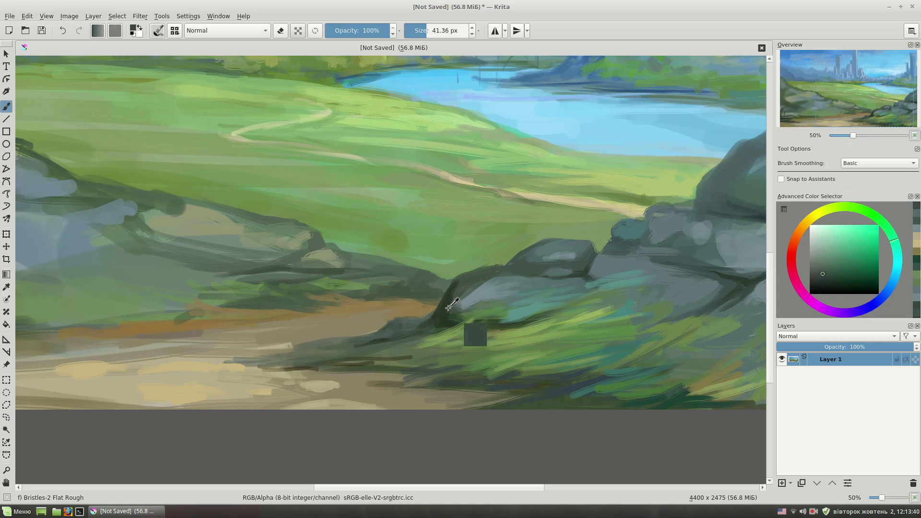
pyautogui.keyDown('ctrl'); pyautogui.click(472, 298); pyautogui.keyUp('ctrl')
pyautogui.moveTo(610, 320); pyautogui.dragTo(524, 294)
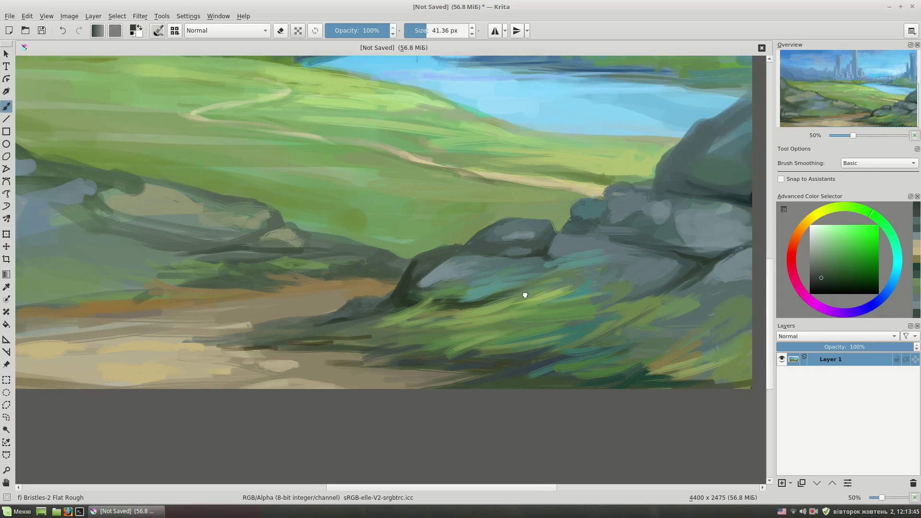
pyautogui.moveTo(691, 262); pyautogui.dragTo(652, 246)
pyautogui.keyDown('ctrl'); pyautogui.click(643, 223); pyautogui.keyUp('ctrl')
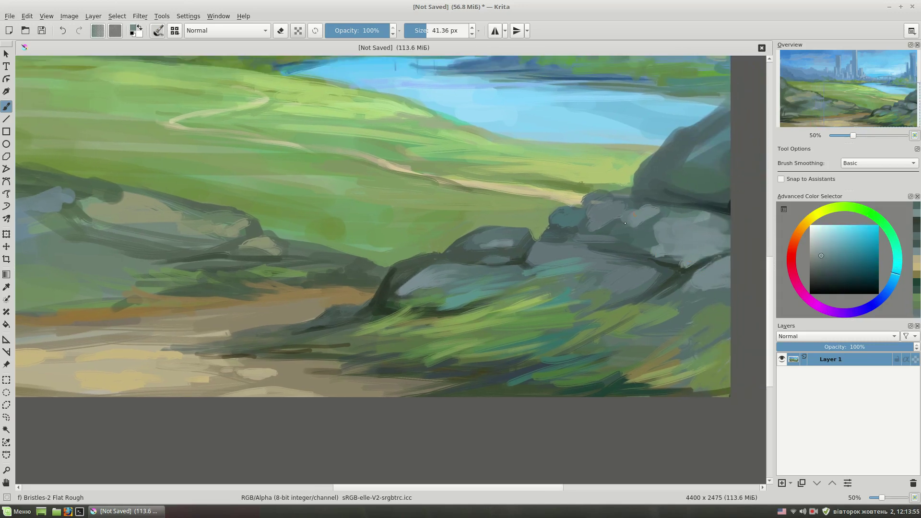
pyautogui.keyDown('ctrl'); pyautogui.click(642, 180); pyautogui.keyUp('ctrl')
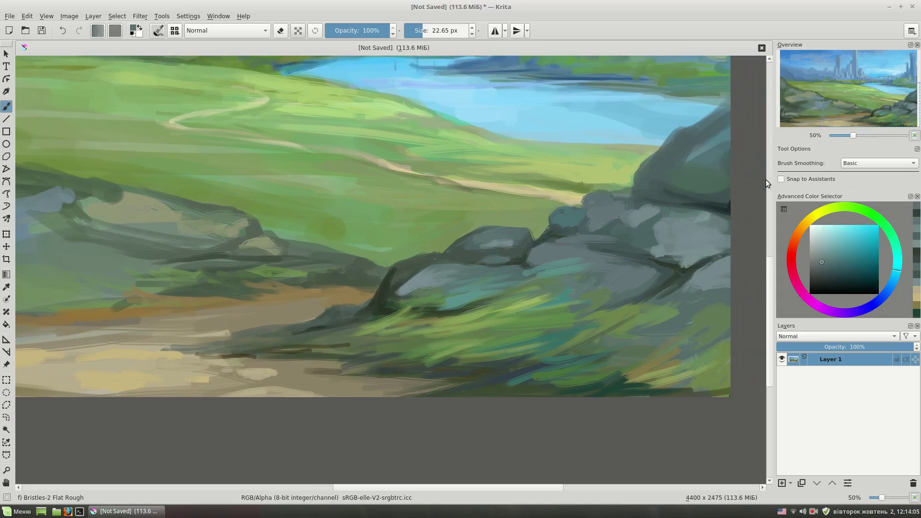
pyautogui.press('-')
pyautogui.press('-')
pyautogui.press('+')
pyautogui.keyDown('ctrl'); pyautogui.click(566, 392); pyautogui.keyUp('ctrl')
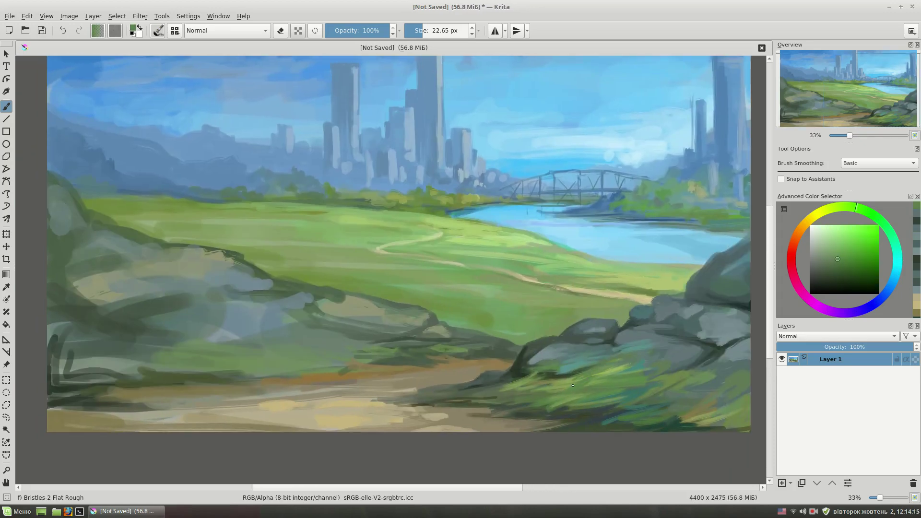
# Step: Choose a dark teal-green in the colour selector for the hillside
pyautogui.keyDown('ctrl'); pyautogui.click(452, 280); pyautogui.keyUp('ctrl')
pyautogui.moveTo(452, 280); pyautogui.dragTo(459, 307)
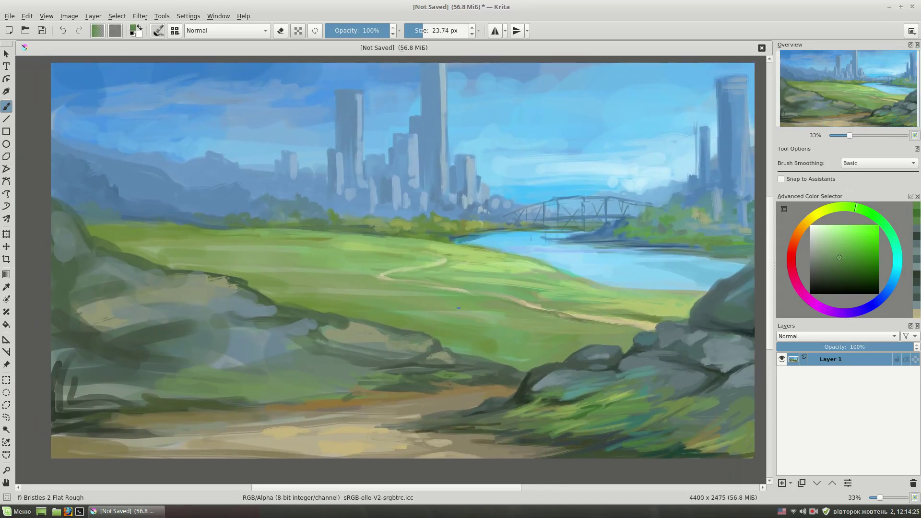
pyautogui.keyDown('ctrl'); pyautogui.click(746, 361); pyautogui.keyUp('ctrl')
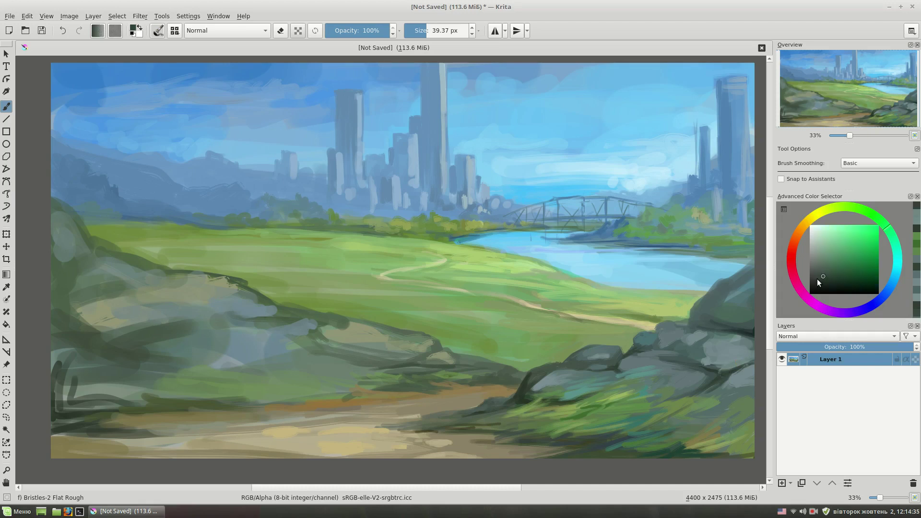
pyautogui.keyDown('ctrl'); pyautogui.click(722, 370); pyautogui.keyUp('ctrl')
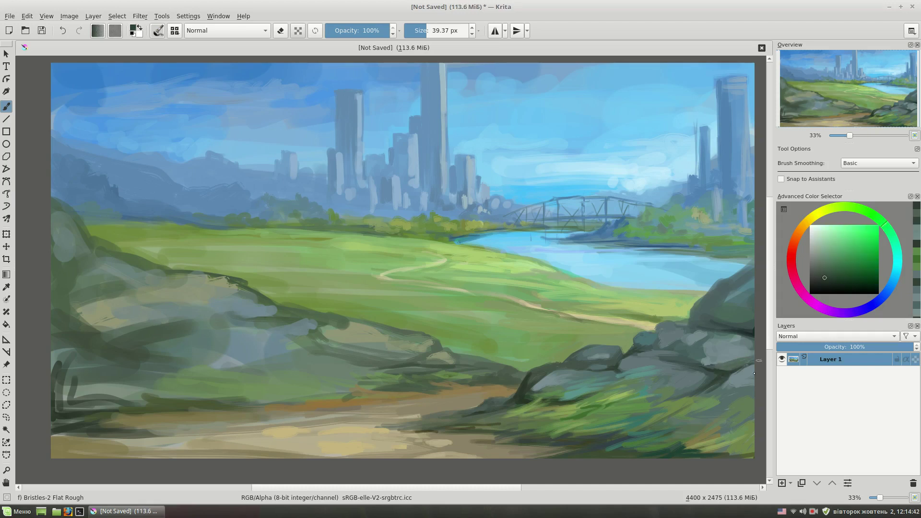
pyautogui.keyDown('ctrl'); pyautogui.click(726, 392); pyautogui.keyUp('ctrl')
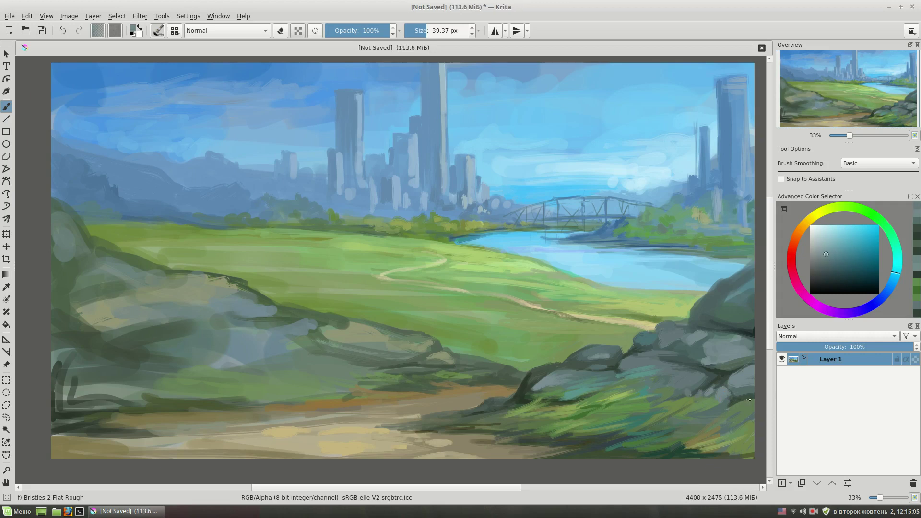
pyautogui.keyDown('ctrl'); pyautogui.click(746, 363); pyautogui.keyUp('ctrl')
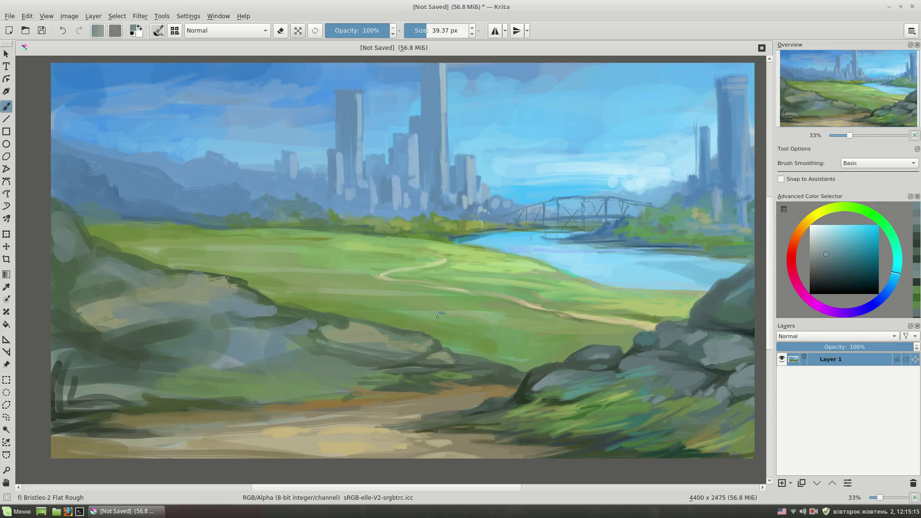
pyautogui.keyDown('ctrl'); pyautogui.click(482, 360); pyautogui.keyUp('ctrl')
# Step: Paint dark green and blue-grey strokes along the lower left hillside above the path
pyautogui.keyDown('ctrl'); pyautogui.click(385, 386); pyautogui.keyUp('ctrl')
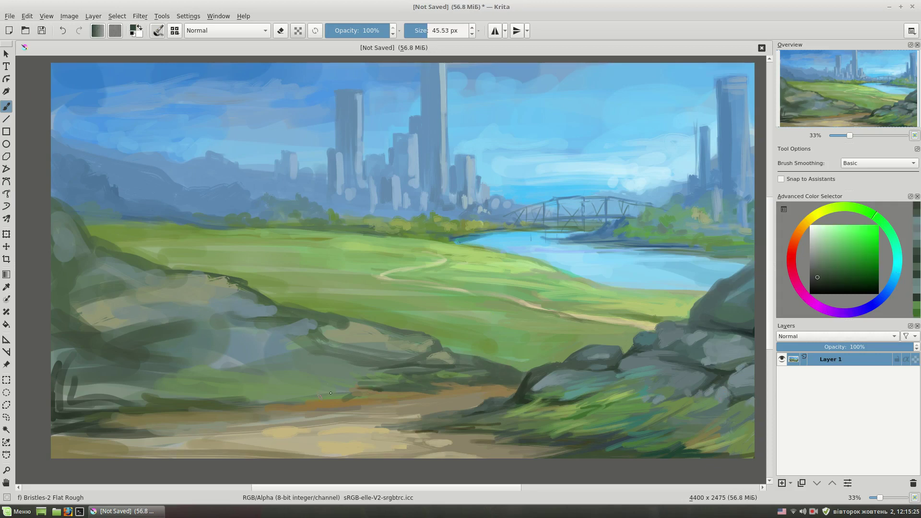
pyautogui.moveTo(387, 391)
pyautogui.mouseDown()
pyautogui.moveTo(225, 390)
pyautogui.moveTo(283, 403)
pyautogui.mouseUp()
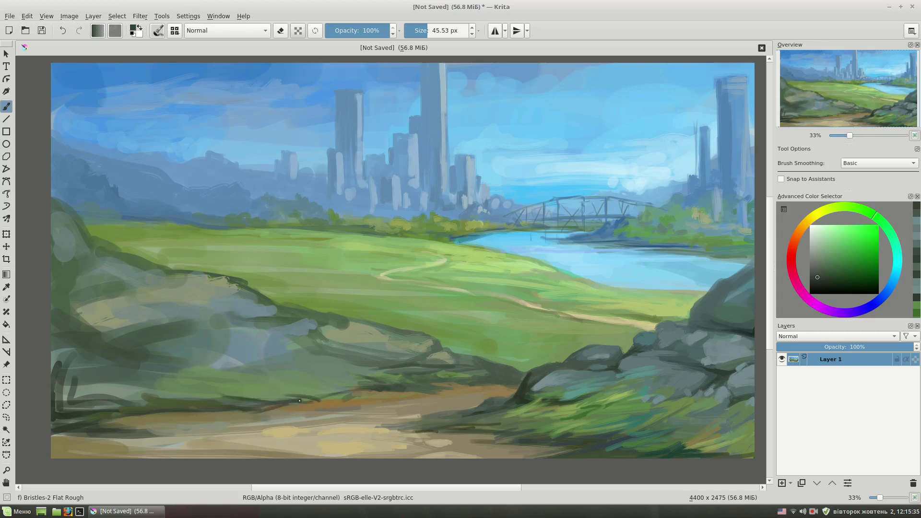
pyautogui.moveTo(211, 403)
pyautogui.mouseDown()
pyautogui.moveTo(316, 405)
pyautogui.moveTo(367, 388)
pyautogui.moveTo(467, 386)
pyautogui.mouseUp()
pyautogui.keyDown('ctrl'); pyautogui.click(288, 396); pyautogui.keyUp('ctrl')
pyautogui.keyDown('ctrl'); pyautogui.click(485, 391); pyautogui.keyUp('ctrl')
pyautogui.keyDown('ctrl'); pyautogui.click(548, 367); pyautogui.keyUp('ctrl')
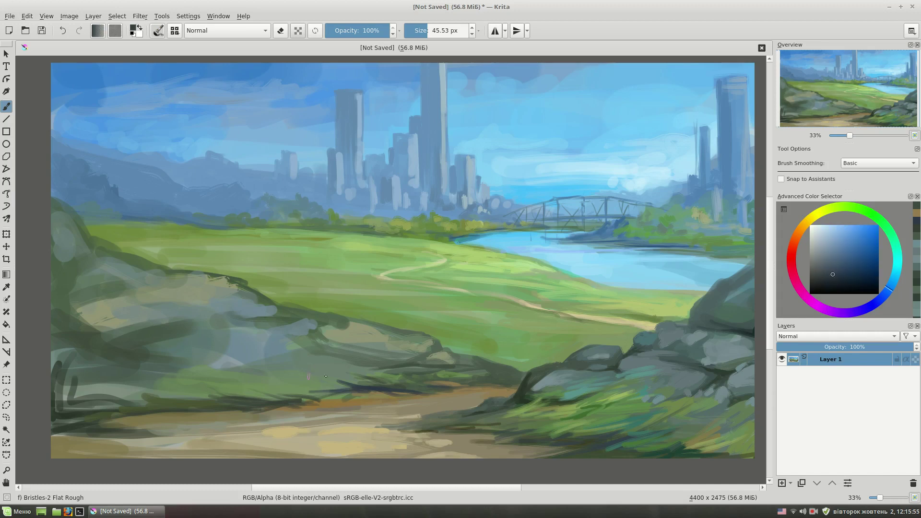
# Step: Add dark lower-left strokes and yellow-green grass on the left hillside
pyautogui.moveTo(77, 422); pyautogui.dragTo(137, 408)
pyautogui.keyDown('ctrl'); pyautogui.click(287, 398); pyautogui.keyUp('ctrl')
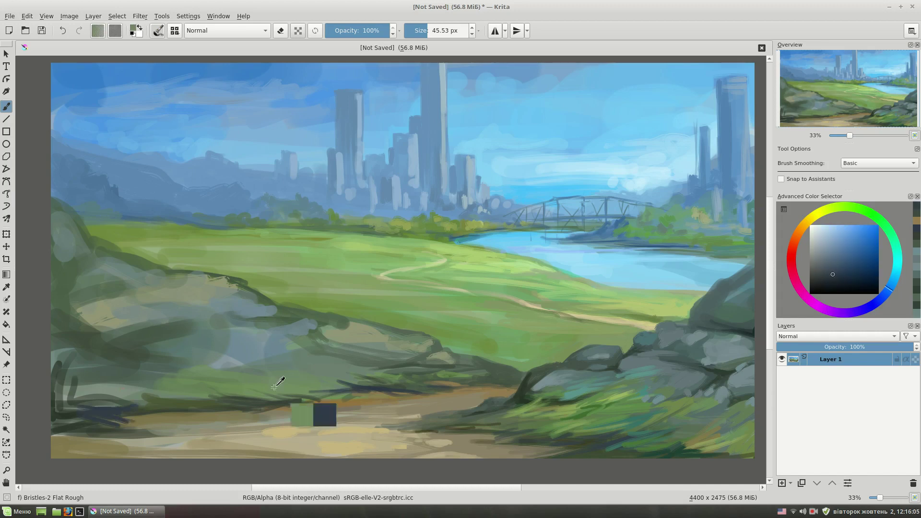
pyautogui.keyDown('ctrl'); pyautogui.click(307, 379); pyautogui.keyUp('ctrl')
pyautogui.moveTo(339, 377); pyautogui.dragTo(382, 377)
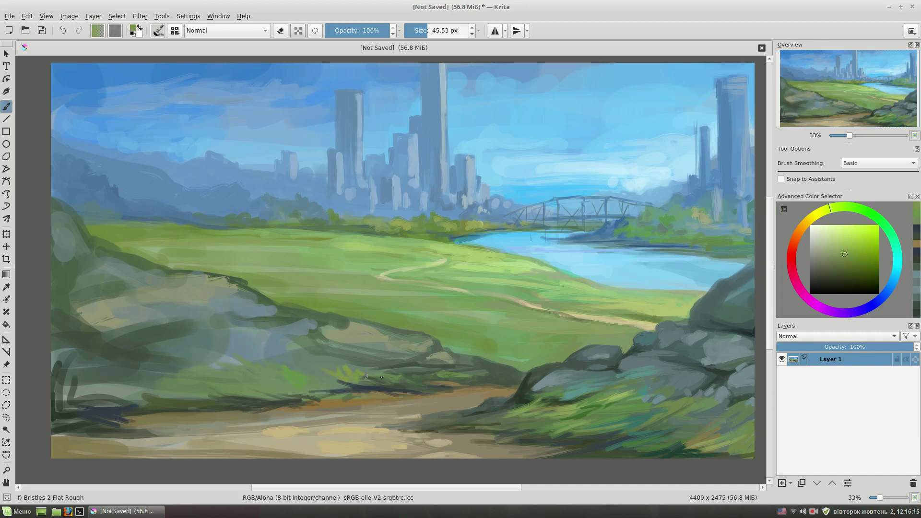
pyautogui.keyDown('ctrl'); pyautogui.click(191, 407); pyautogui.keyUp('ctrl')
pyautogui.moveTo(197, 414); pyautogui.dragTo(221, 416)
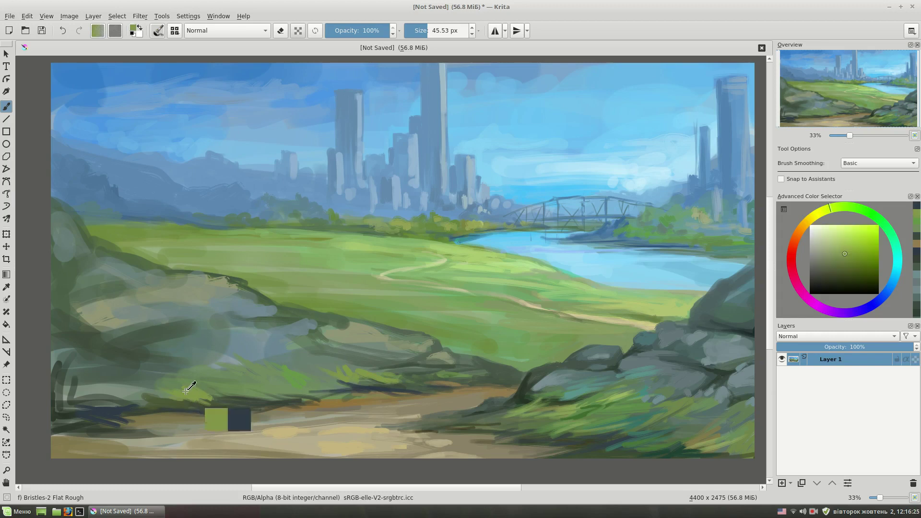
# Step: Paint short dark green strokes around and on the middle rock
pyautogui.keyDown('ctrl'); pyautogui.click(355, 346); pyautogui.keyUp('ctrl')
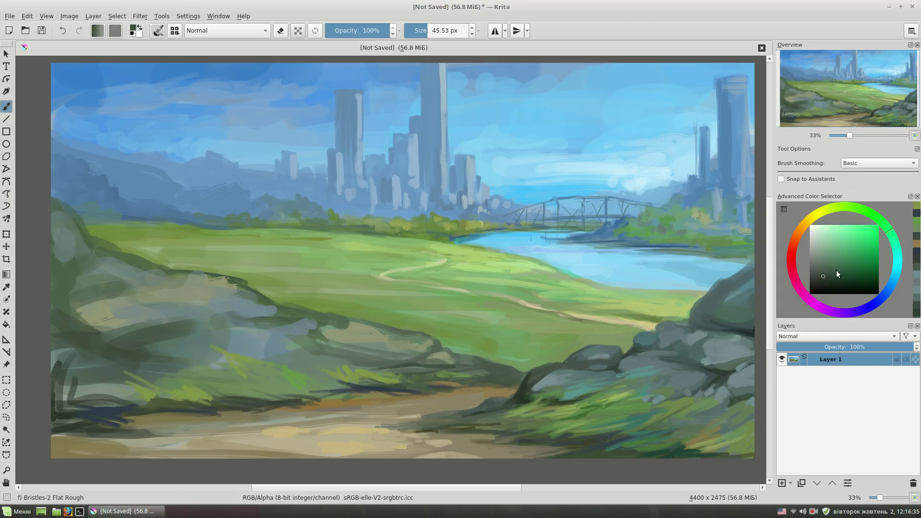
pyautogui.moveTo(349, 319)
pyautogui.mouseDown()
pyautogui.moveTo(316, 335)
pyautogui.moveTo(315, 322)
pyautogui.moveTo(326, 329)
pyautogui.moveTo(320, 340)
pyautogui.moveTo(398, 366)
pyautogui.moveTo(363, 347)
pyautogui.mouseUp()
pyautogui.click(830, 272)
pyautogui.keyDown('ctrl'); pyautogui.click(415, 256); pyautogui.keyUp('ctrl')
pyautogui.keyDown('ctrl'); pyautogui.click(335, 343); pyautogui.keyUp('ctrl')
pyautogui.keyDown('ctrl'); pyautogui.click(355, 350); pyautogui.keyUp('ctrl')
pyautogui.keyDown('ctrl'); pyautogui.click(410, 363); pyautogui.keyUp('ctrl')
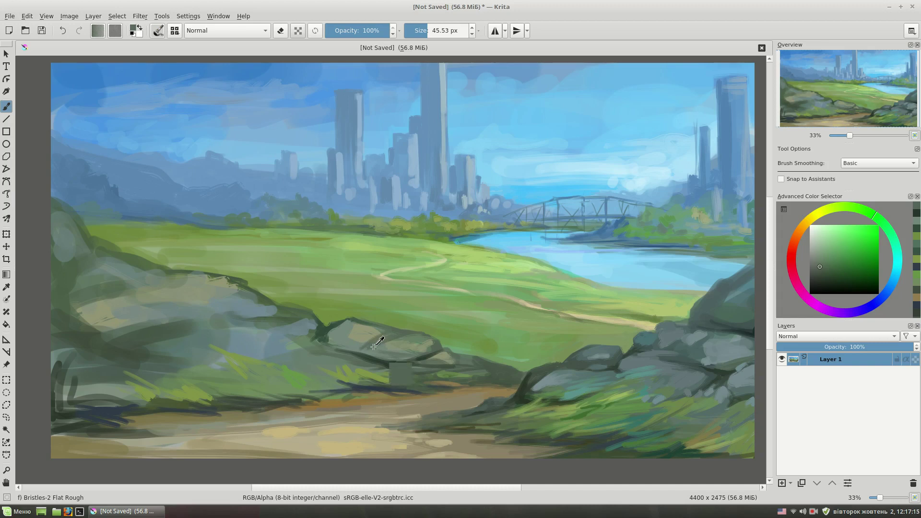
pyautogui.keyDown('ctrl'); pyautogui.click(378, 345); pyautogui.keyUp('ctrl')
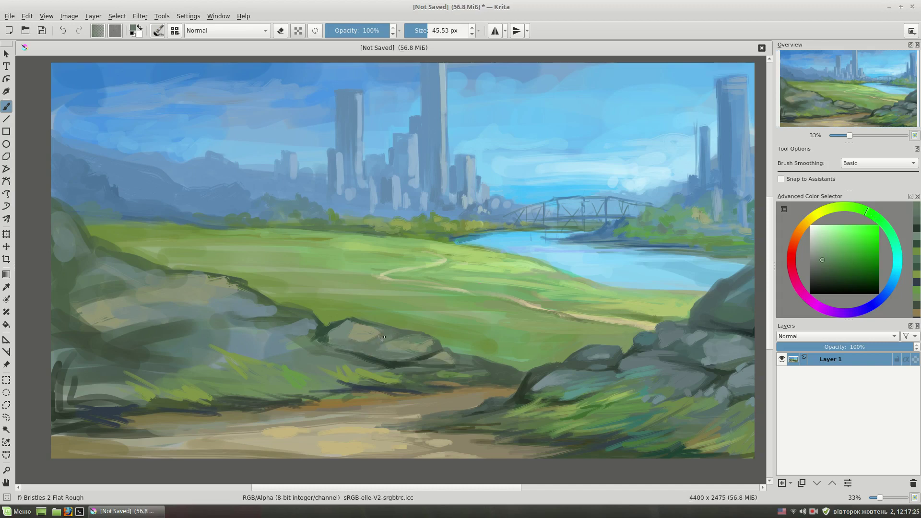
# Step: Sample a lighter grey-green from the painting and shift it toward cyan
pyautogui.keyDown('ctrl'); pyautogui.click(366, 355); pyautogui.keyUp('ctrl')
pyautogui.keyDown('ctrl'); pyautogui.click(366, 360); pyautogui.keyUp('ctrl')
pyautogui.keyDown('ctrl'); pyautogui.click(453, 355); pyautogui.keyUp('ctrl')
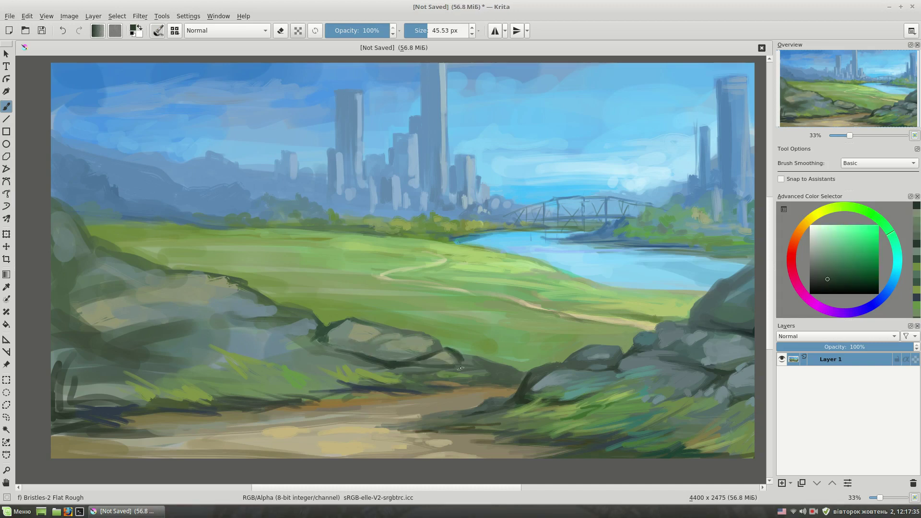
pyautogui.keyDown('ctrl'); pyautogui.click(427, 379); pyautogui.keyUp('ctrl')
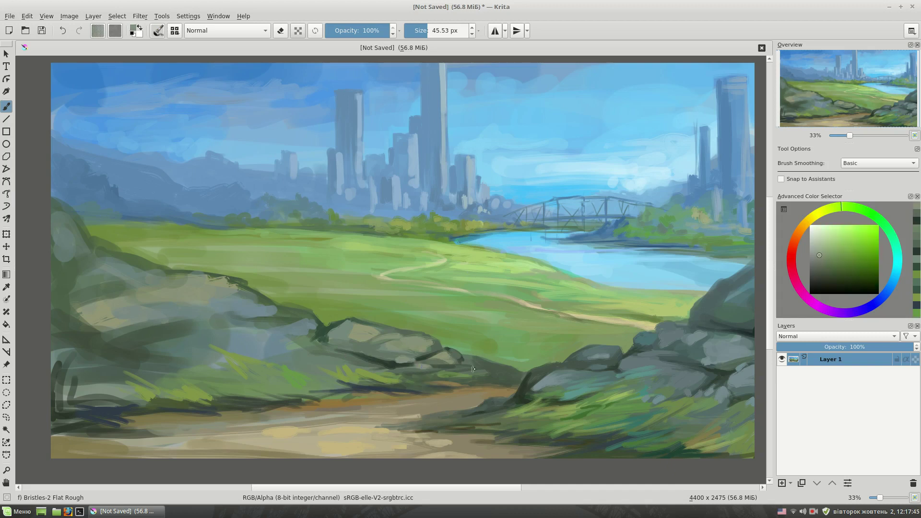
pyautogui.keyDown('ctrl'); pyautogui.click(435, 344); pyautogui.keyUp('ctrl')
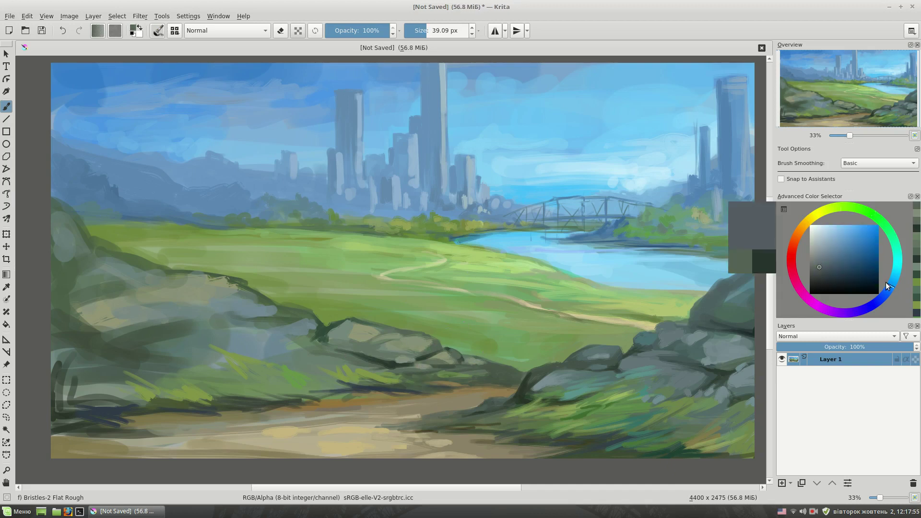
pyautogui.click(895, 271)
pyautogui.click(826, 265)
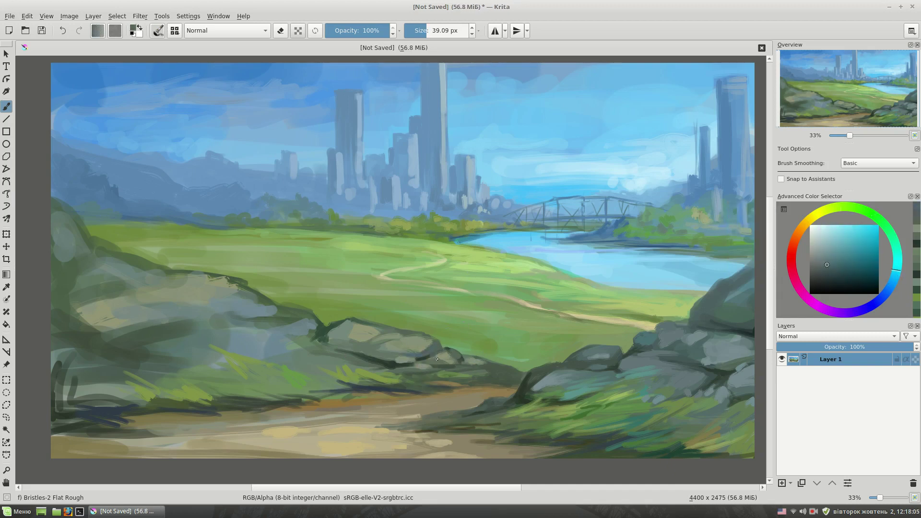
# Step: Sample meadow greens around the left rocks and enlarge the brush
pyautogui.keyDown('ctrl'); pyautogui.click(383, 346); pyautogui.keyUp('ctrl')
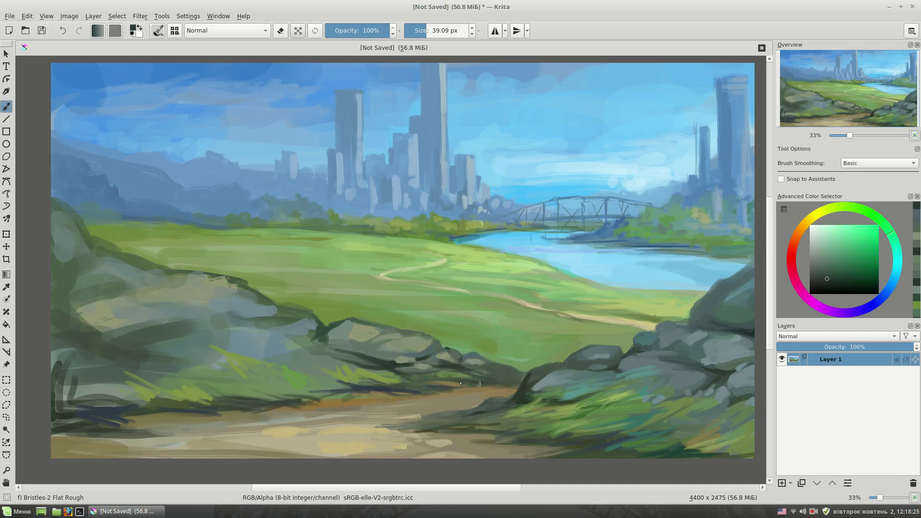
pyautogui.keyDown('ctrl'); pyautogui.click(388, 361); pyautogui.keyUp('ctrl')
pyautogui.keyDown('ctrl'); pyautogui.click(389, 362); pyautogui.keyUp('ctrl')
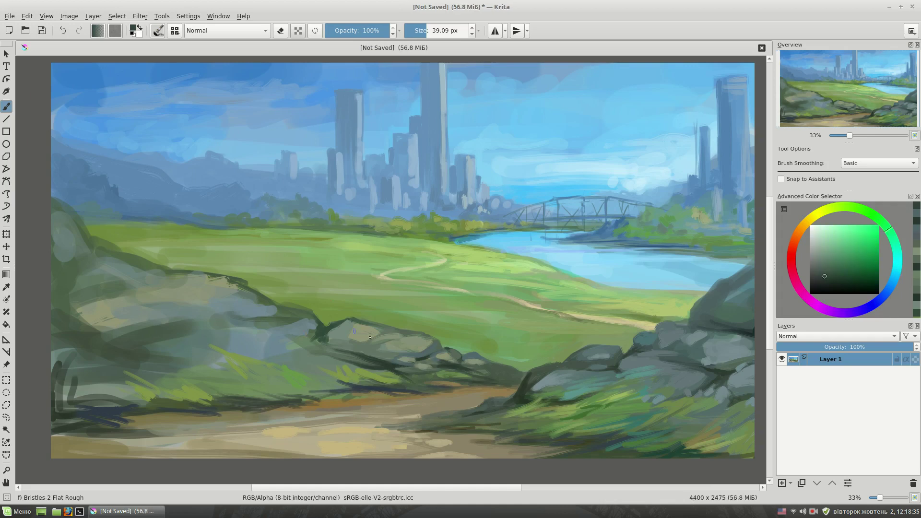
pyautogui.keyDown('ctrl'); pyautogui.click(506, 381); pyautogui.keyUp('ctrl')
pyautogui.keyDown('ctrl'); pyautogui.click(527, 395); pyautogui.keyUp('ctrl')
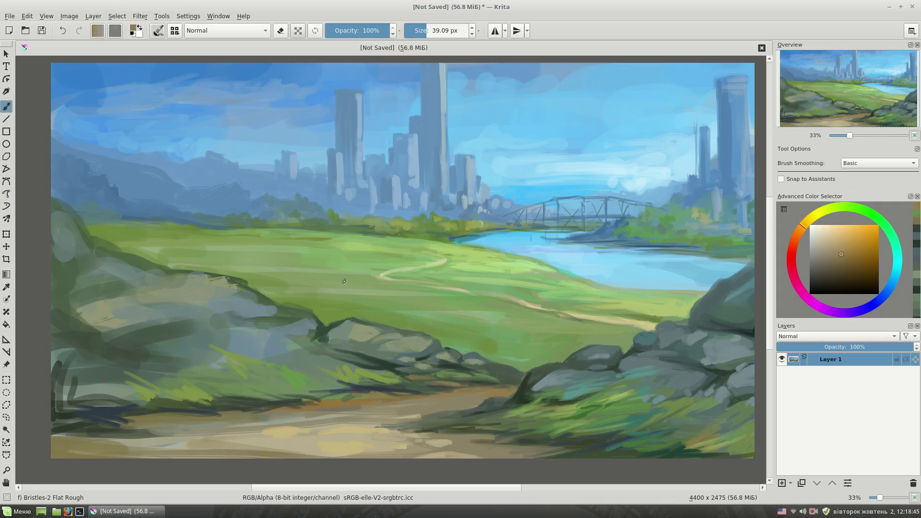
pyautogui.keyDown('ctrl'); pyautogui.click(337, 327); pyautogui.keyUp('ctrl')
pyautogui.keyDown('ctrl'); pyautogui.click(337, 342); pyautogui.keyUp('ctrl')
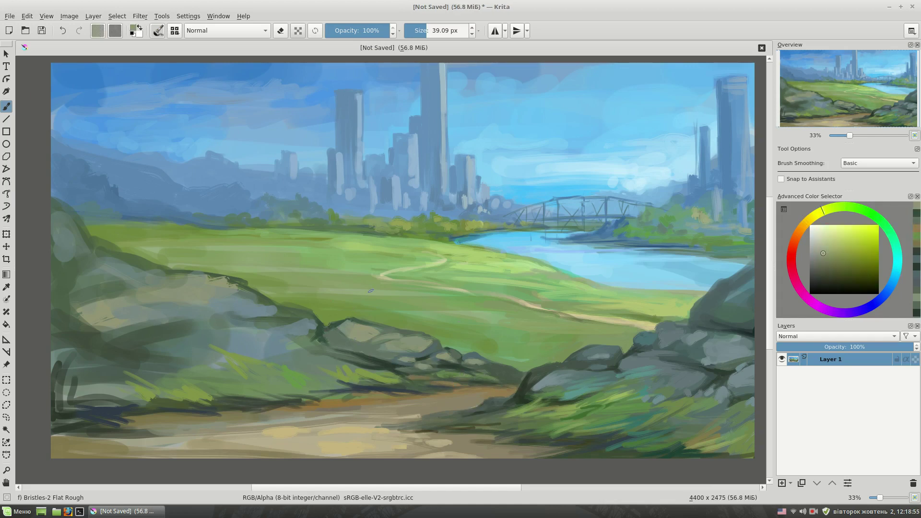
pyautogui.press(']')
pyautogui.keyDown('ctrl'); pyautogui.click(345, 348); pyautogui.keyUp('ctrl')
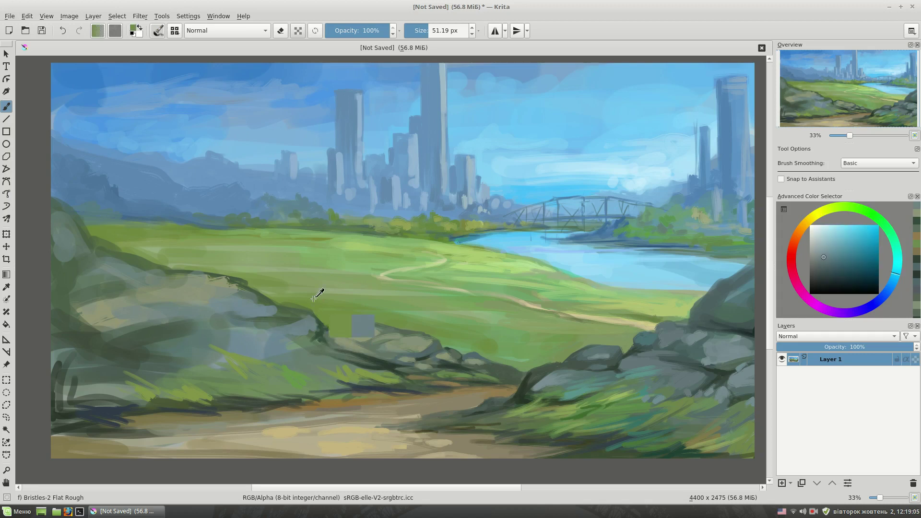
# Step: Sample grey-blue rock tones and outline the left rocks with dark strokes
pyautogui.keyDown('ctrl'); pyautogui.click(352, 327); pyautogui.keyUp('ctrl')
pyautogui.keyDown('ctrl'); pyautogui.click(282, 254); pyautogui.keyUp('ctrl')
pyautogui.moveTo(251, 336); pyautogui.dragTo(288, 315)
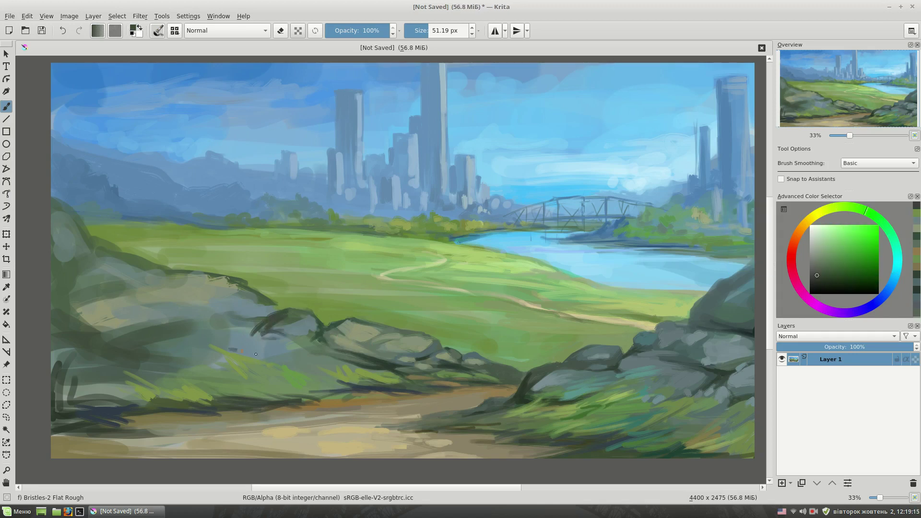
pyautogui.moveTo(237, 358); pyautogui.dragTo(295, 353)
pyautogui.moveTo(238, 331)
pyautogui.mouseDown()
pyautogui.moveTo(146, 274)
pyautogui.moveTo(79, 317)
pyautogui.mouseUp()
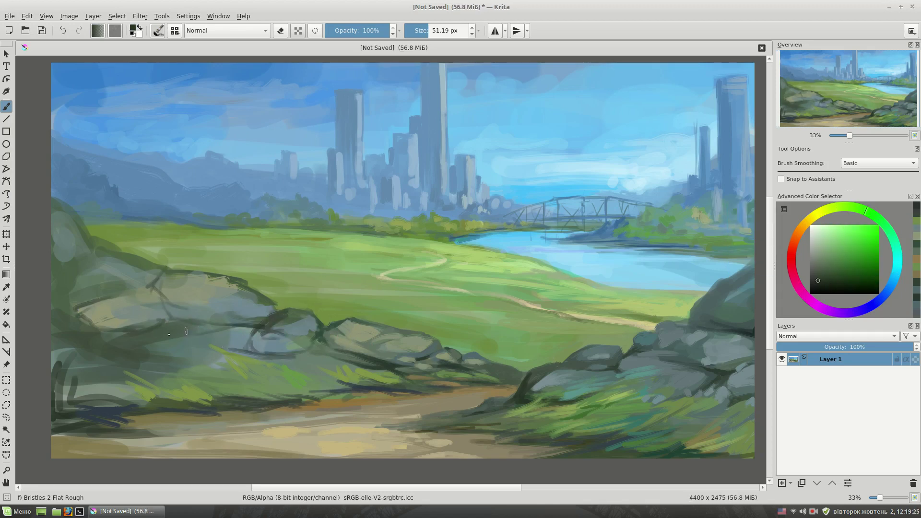
# Step: Draw a long dark line along the left rocks and trace the big rock's top edge
pyautogui.moveTo(142, 326)
pyautogui.mouseDown()
pyautogui.moveTo(191, 324)
pyautogui.moveTo(75, 335)
pyautogui.moveTo(164, 325)
pyautogui.moveTo(82, 322)
pyautogui.moveTo(84, 314)
pyautogui.mouseUp()
pyautogui.moveTo(163, 293)
pyautogui.mouseDown()
pyautogui.moveTo(94, 320)
pyautogui.moveTo(79, 314)
pyautogui.mouseUp()
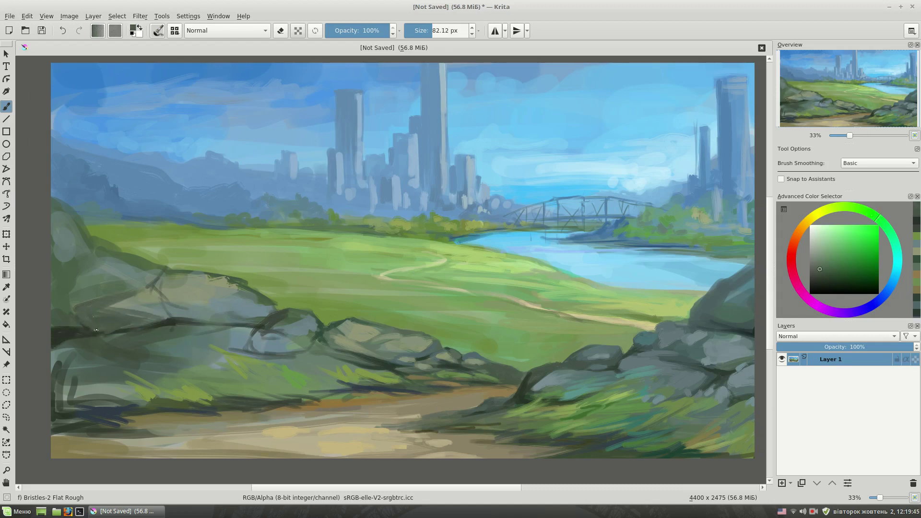
pyautogui.moveTo(174, 295); pyautogui.dragTo(249, 319)
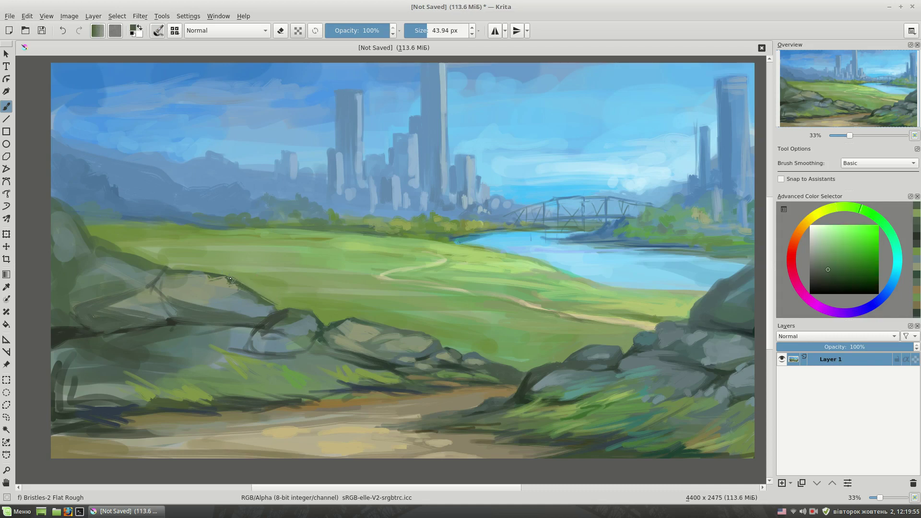
pyautogui.moveTo(230, 278); pyautogui.dragTo(276, 308)
# Step: Sample a cyan-green to darken the rock's top edge, then paint dark green strokes across it
pyautogui.keyDown('ctrl'); pyautogui.click(269, 320); pyautogui.keyUp('ctrl')
pyautogui.keyDown('ctrl'); pyautogui.click(276, 315); pyautogui.keyUp('ctrl')
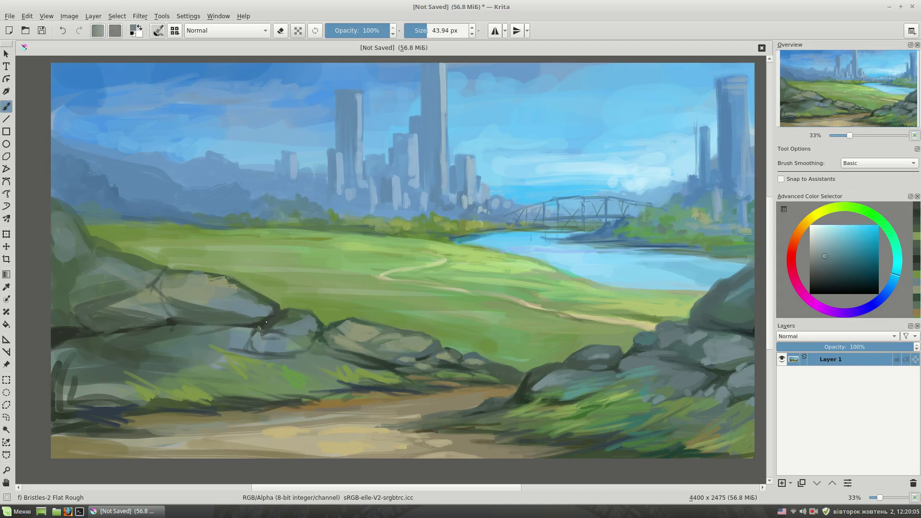
pyautogui.keyDown('ctrl'); pyautogui.click(269, 321); pyautogui.keyUp('ctrl')
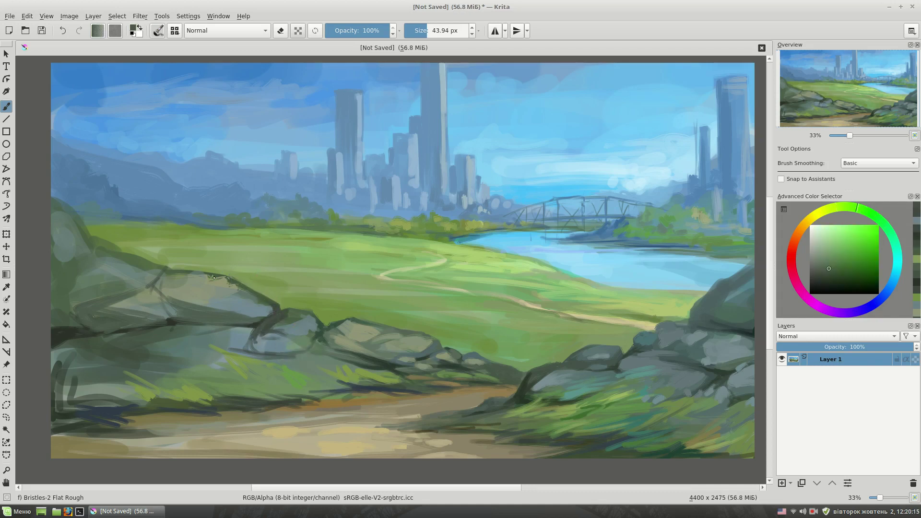
pyautogui.moveTo(214, 277); pyautogui.dragTo(236, 287)
pyautogui.keyDown('ctrl'); pyautogui.click(183, 273); pyautogui.keyUp('ctrl')
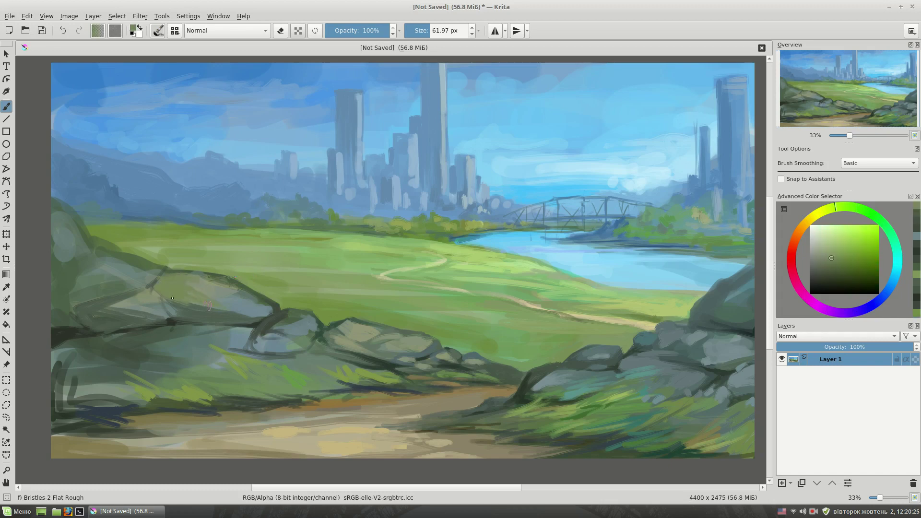
pyautogui.keyDown('ctrl'); pyautogui.click(184, 272); pyautogui.keyUp('ctrl')
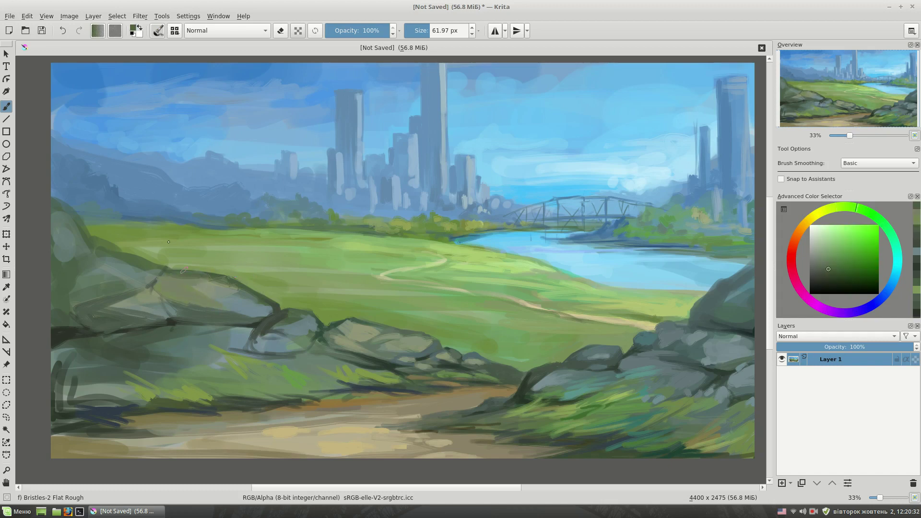
pyautogui.moveTo(163, 291)
pyautogui.mouseDown()
pyautogui.moveTo(169, 279)
pyautogui.moveTo(163, 319)
pyautogui.mouseUp()
# Step: Add a dark crevice stroke and darker green strokes on the left rock
pyautogui.keyDown('ctrl'); pyautogui.click(168, 283); pyautogui.keyUp('ctrl')
pyautogui.keyDown('ctrl'); pyautogui.click(215, 327); pyautogui.keyUp('ctrl')
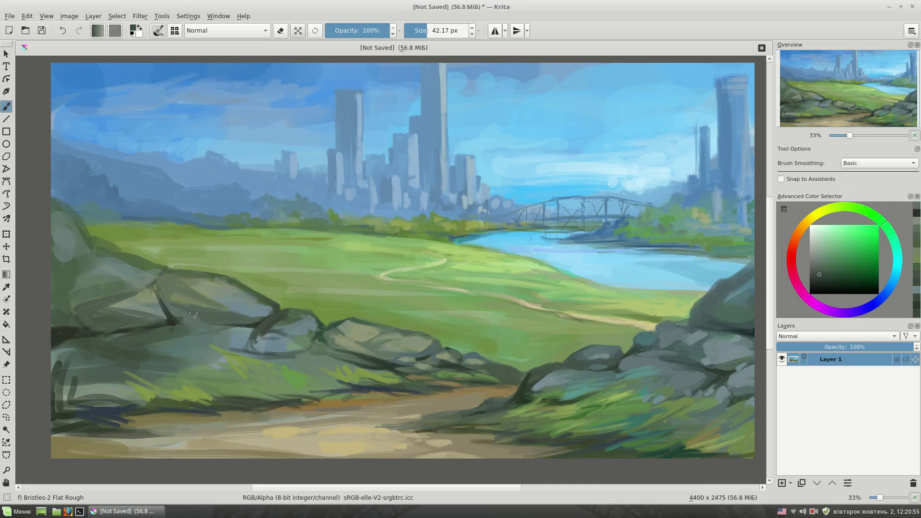
pyautogui.keyDown('ctrl'); pyautogui.click(174, 313); pyautogui.keyUp('ctrl')
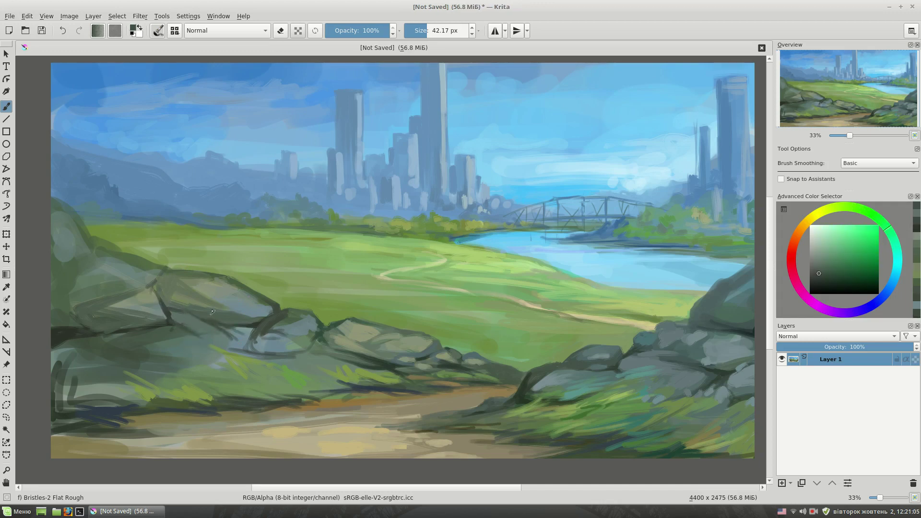
pyautogui.keyDown('ctrl'); pyautogui.click(212, 312); pyautogui.keyUp('ctrl')
pyautogui.moveTo(192, 321); pyautogui.dragTo(252, 341)
# Step: Sample dark green, muted cyan, mid green and yellow-green tones from rocks, foliage and grass
pyautogui.keyDown('ctrl'); pyautogui.click(259, 327); pyautogui.keyUp('ctrl')
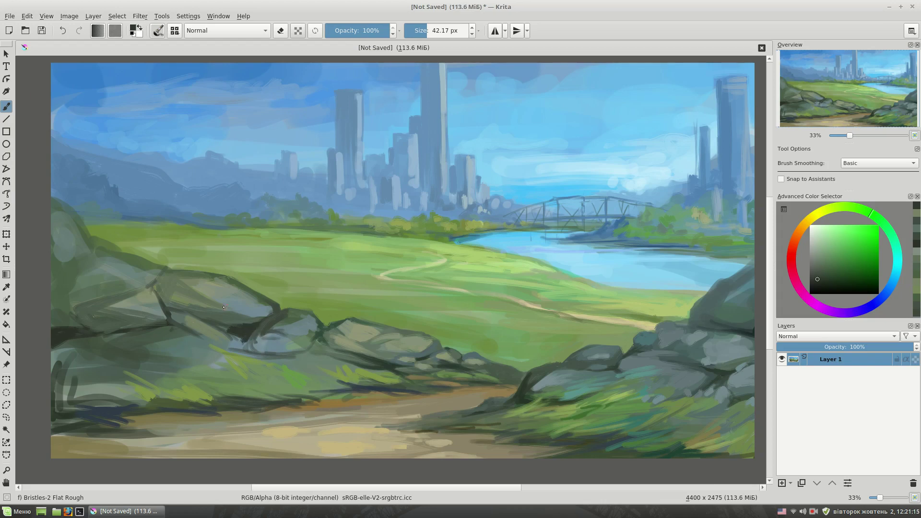
pyautogui.keyDown('ctrl'); pyautogui.click(232, 328); pyautogui.keyUp('ctrl')
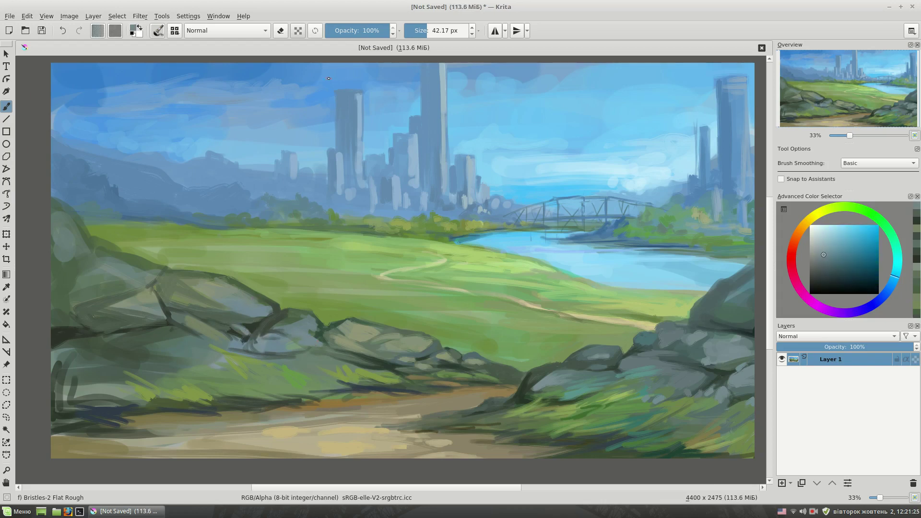
pyautogui.keyDown('ctrl'); pyautogui.click(431, 213); pyautogui.keyUp('ctrl')
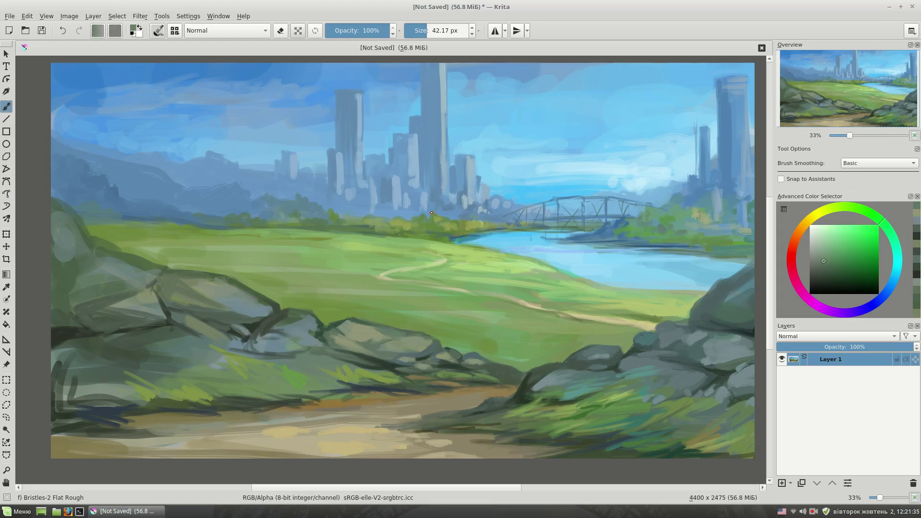
pyautogui.keyDown('ctrl'); pyautogui.click(248, 350); pyautogui.keyUp('ctrl')
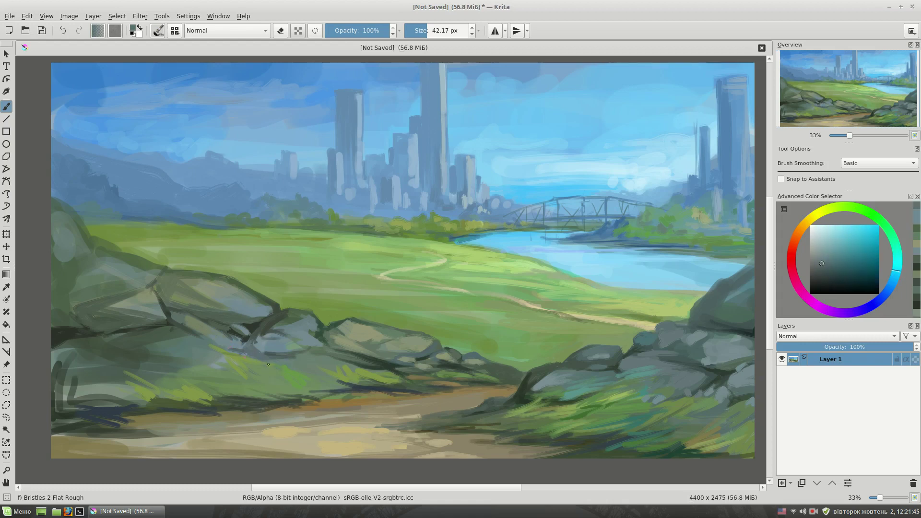
pyautogui.keyDown('ctrl'); pyautogui.click(298, 361); pyautogui.keyUp('ctrl')
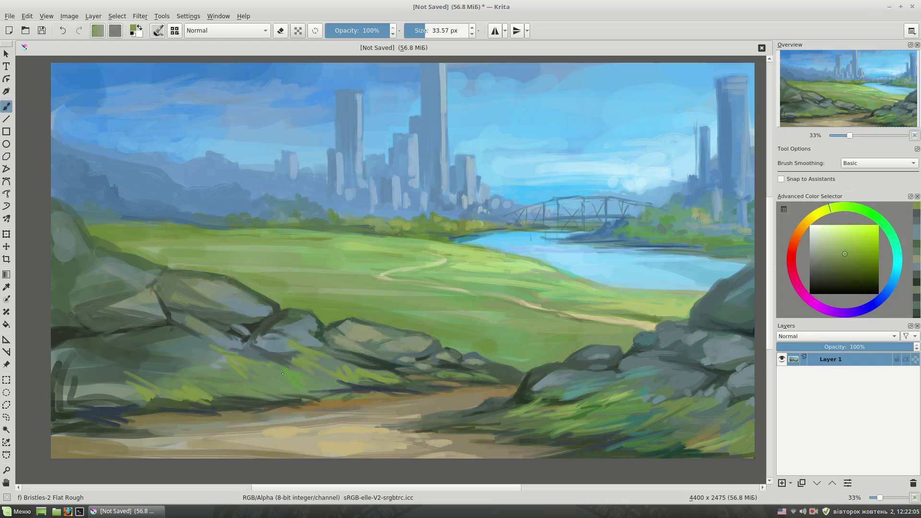
# Step: Pick dark teal and green shades and paint a green stroke over the left rocks
pyautogui.keyDown('ctrl'); pyautogui.click(350, 376); pyautogui.keyUp('ctrl')
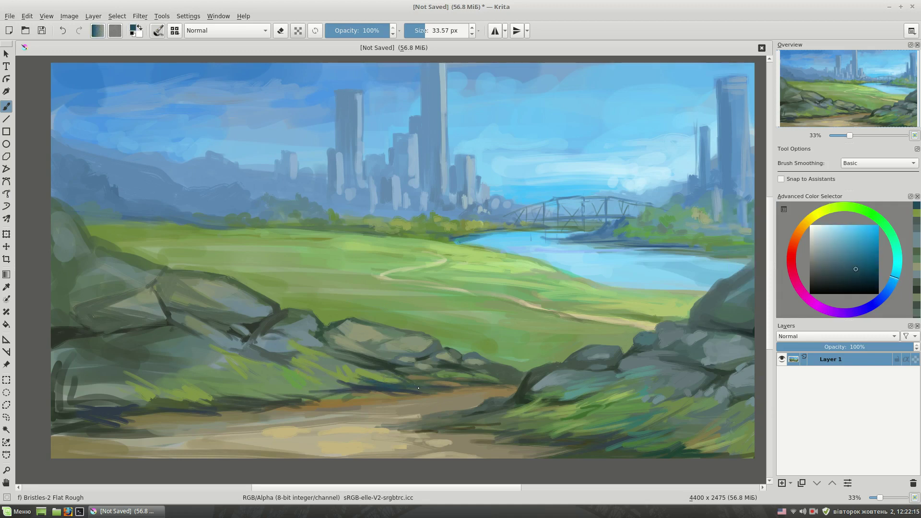
pyautogui.keyDown('ctrl'); pyautogui.click(403, 379); pyautogui.keyUp('ctrl')
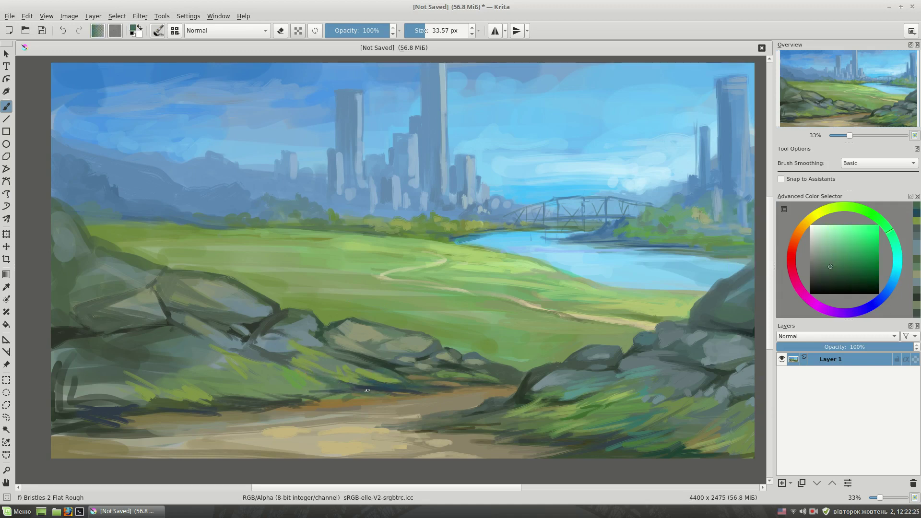
pyautogui.keyDown('ctrl'); pyautogui.click(350, 367); pyautogui.keyUp('ctrl')
pyautogui.keyDown('ctrl'); pyautogui.click(315, 335); pyautogui.keyUp('ctrl')
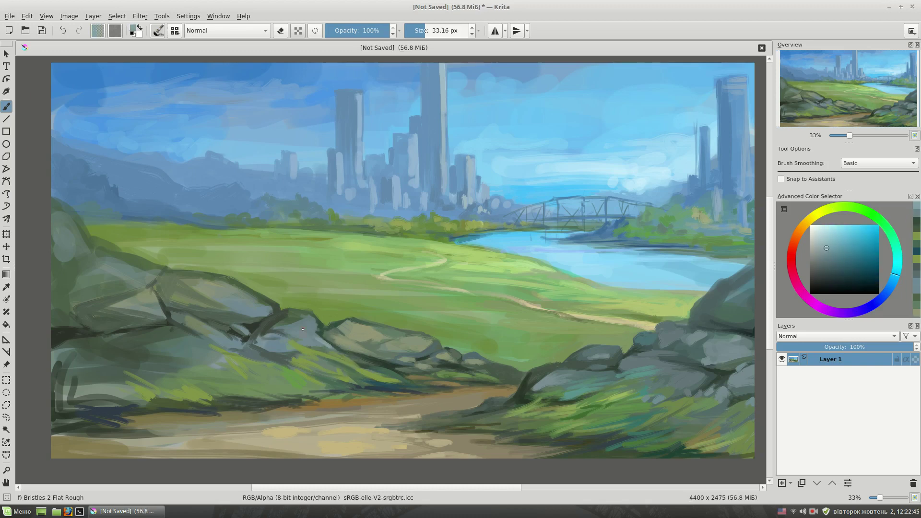
pyautogui.keyDown('ctrl'); pyautogui.click(144, 307); pyautogui.keyUp('ctrl')
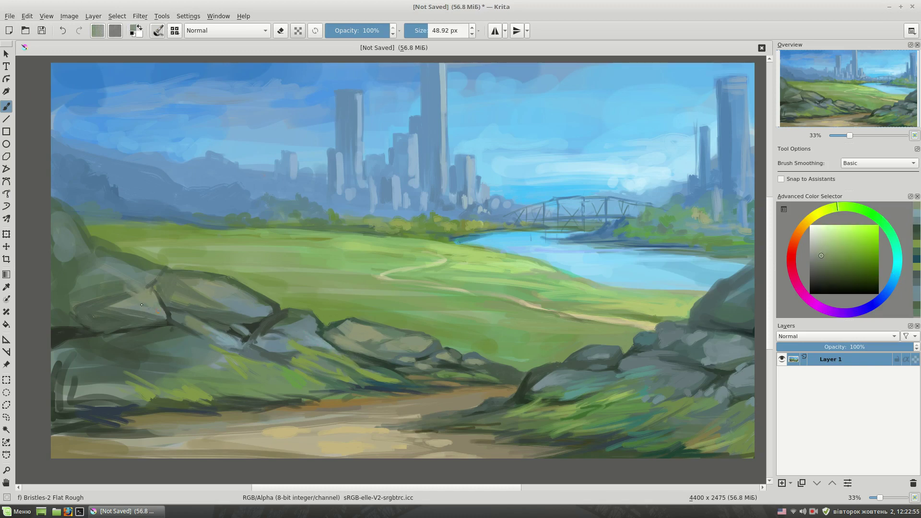
pyautogui.moveTo(101, 300)
pyautogui.mouseDown()
pyautogui.moveTo(113, 298)
pyautogui.moveTo(104, 317)
pyautogui.mouseUp()
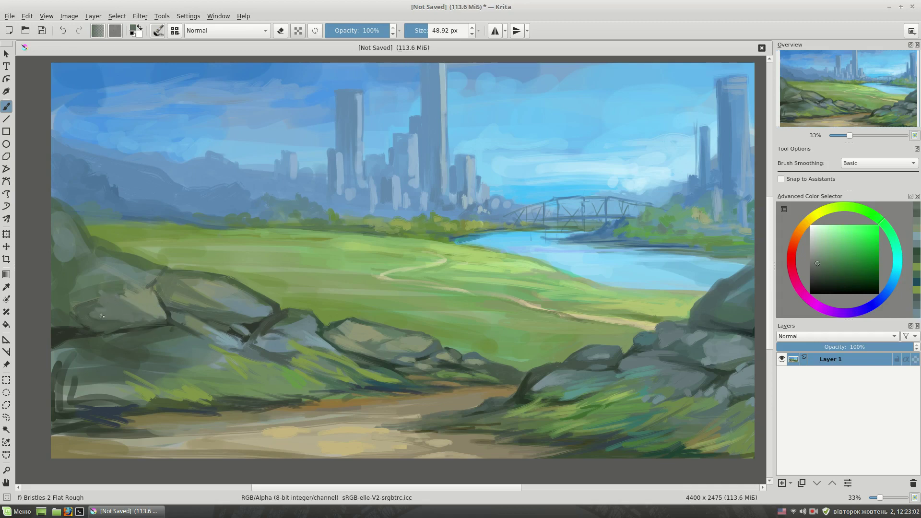
# Step: Paint light green strokes over the left rocks, then try darker and yellower greens
pyautogui.keyDown('ctrl'); pyautogui.click(142, 295); pyautogui.keyUp('ctrl')
pyautogui.moveTo(139, 288); pyautogui.dragTo(101, 262)
pyautogui.press(']')
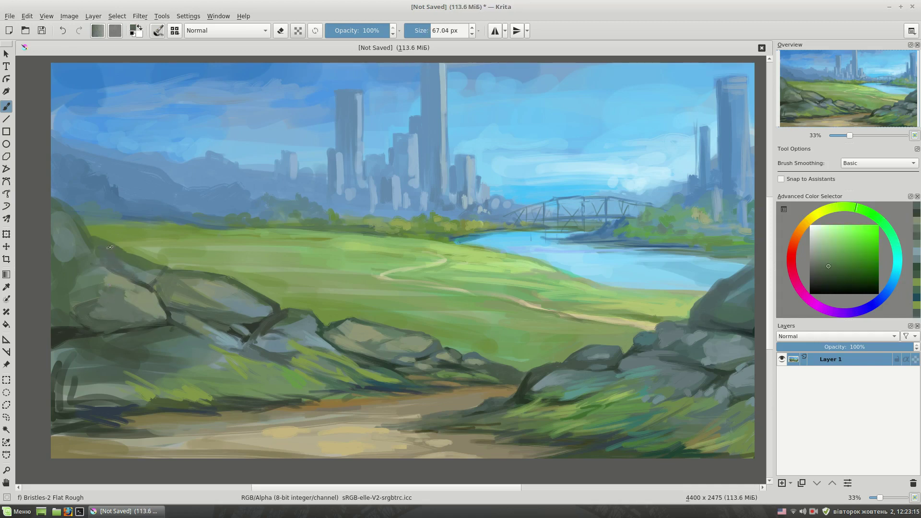
pyautogui.press('[')
pyautogui.press('[')
pyautogui.press('[')
pyautogui.keyDown('ctrl'); pyautogui.click(155, 284); pyautogui.keyUp('ctrl')
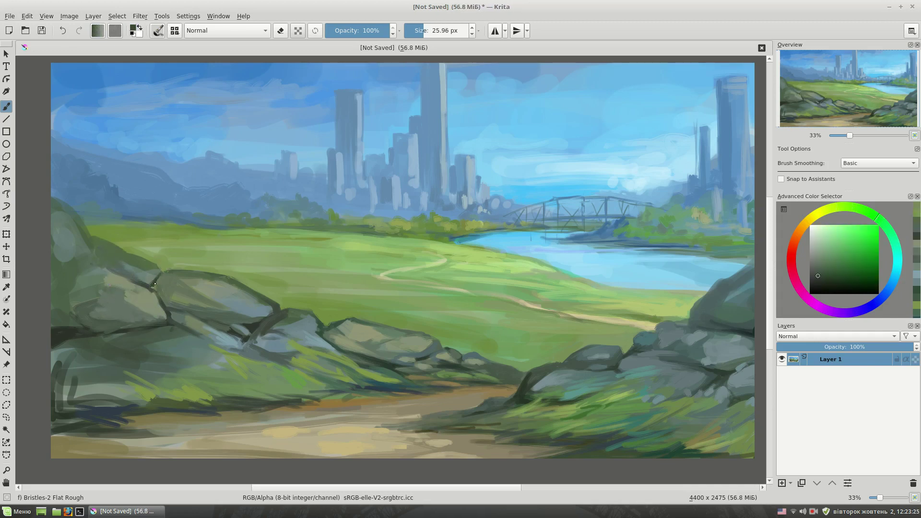
pyautogui.keyDown('ctrl'); pyautogui.click(203, 308); pyautogui.keyUp('ctrl')
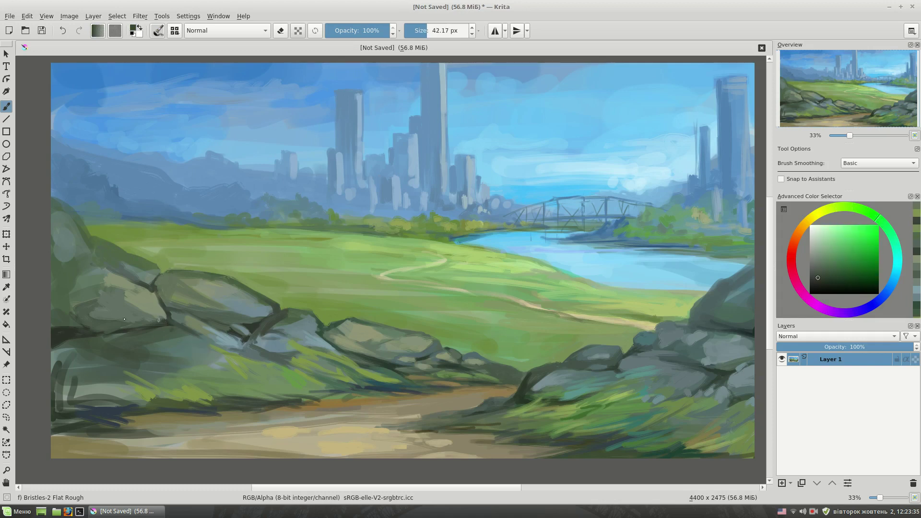
pyautogui.keyDown('ctrl'); pyautogui.click(168, 338); pyautogui.keyUp('ctrl')
# Step: Resize the brush and choose lighter and darker yellow-greens from the selector and painting
pyautogui.moveTo(130, 327); pyautogui.dragTo(146, 327)
pyautogui.keyDown('ctrl'); pyautogui.click(208, 300); pyautogui.keyUp('ctrl')
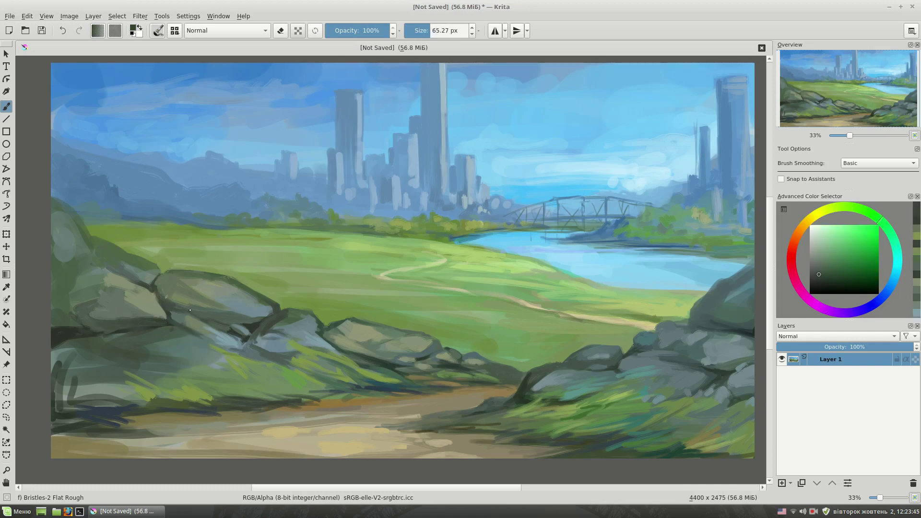
pyautogui.moveTo(98, 311); pyautogui.dragTo(85, 311)
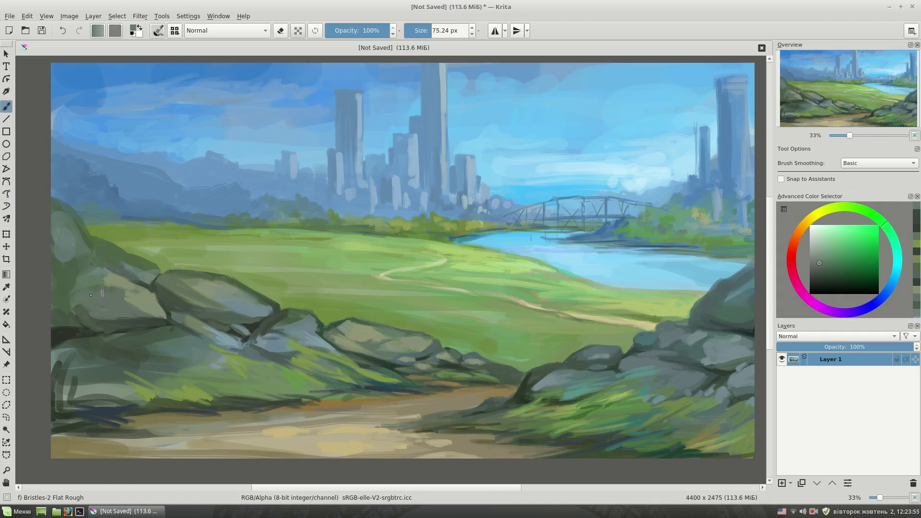
pyautogui.keyDown('ctrl'); pyautogui.click(76, 323); pyautogui.keyUp('ctrl')
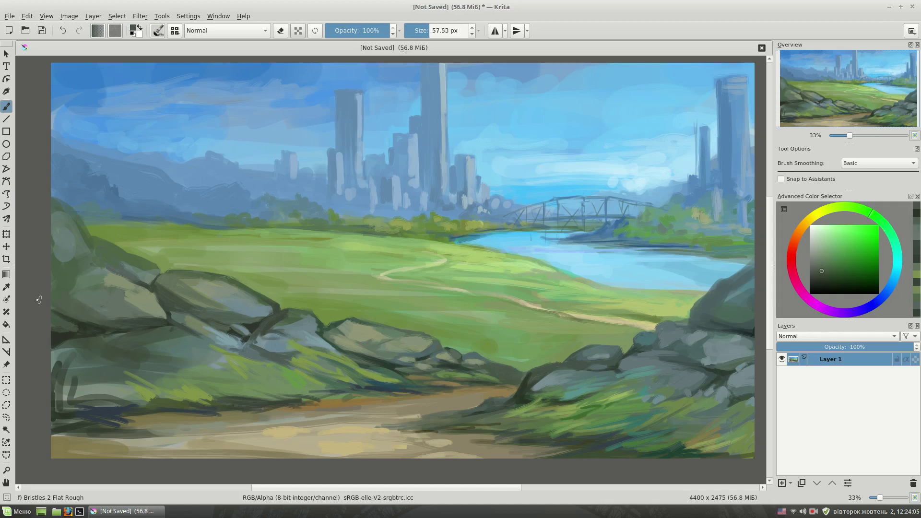
pyautogui.keyDown('ctrl'); pyautogui.click(94, 311); pyautogui.keyUp('ctrl')
pyautogui.keyDown('ctrl'); pyautogui.click(98, 268); pyautogui.keyUp('ctrl')
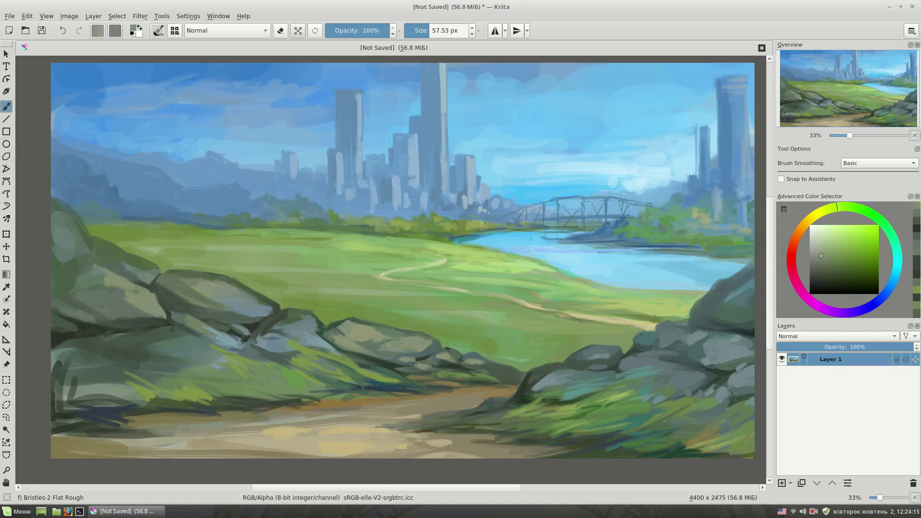
pyautogui.keyDown('ctrl'); pyautogui.click(72, 270); pyautogui.keyUp('ctrl')
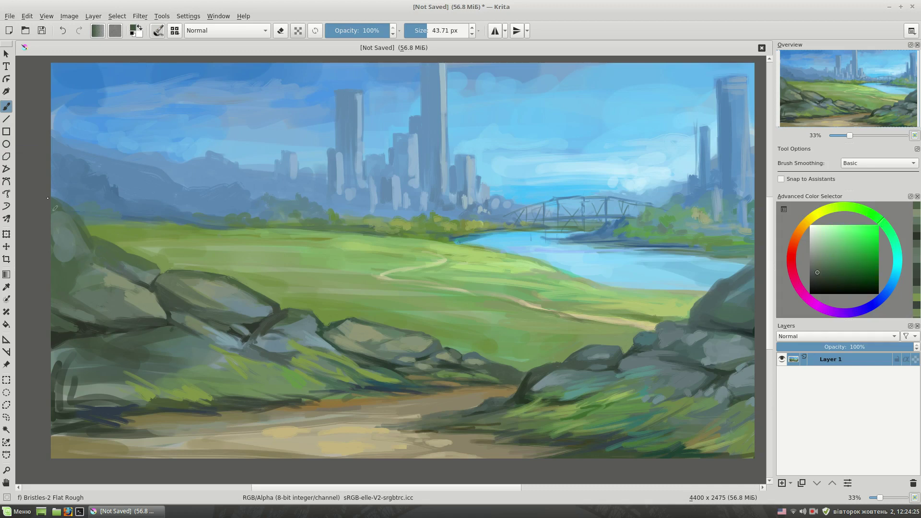
# Step: Paint dark green strokes along the left rock edge, canvas edge and lower-left rocks
pyautogui.moveTo(47, 197); pyautogui.dragTo(83, 249)
pyautogui.keyDown('ctrl'); pyautogui.click(84, 204); pyautogui.keyUp('ctrl')
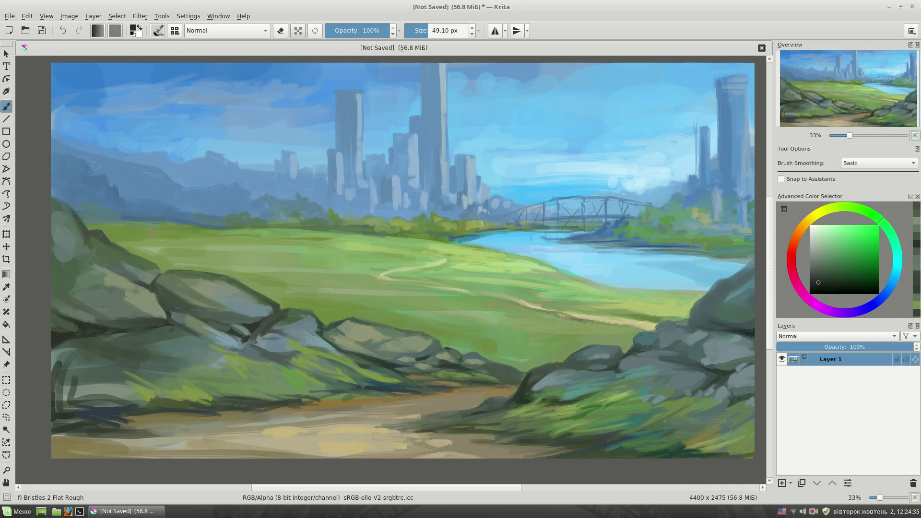
pyautogui.moveTo(72, 187); pyautogui.dragTo(54, 211)
pyautogui.moveTo(120, 386)
pyautogui.mouseDown()
pyautogui.moveTo(67, 374)
pyautogui.moveTo(52, 348)
pyautogui.mouseUp()
pyautogui.keyDown('ctrl'); pyautogui.click(72, 365); pyautogui.keyUp('ctrl')
# Step: Add light green strokes near the lower-left rocks and dark rough strokes along the path
pyautogui.moveTo(296, 336); pyautogui.dragTo(293, 343)
pyautogui.keyDown('ctrl'); pyautogui.click(294, 343); pyautogui.keyUp('ctrl')
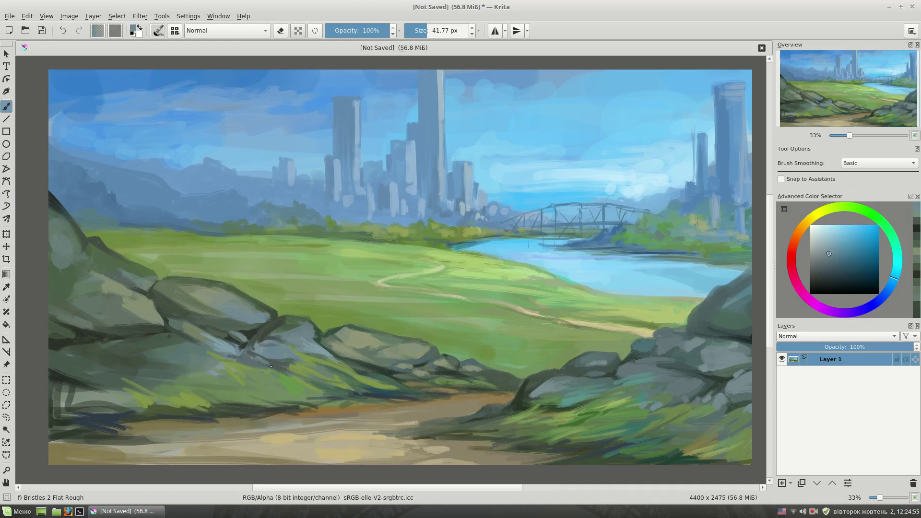
pyautogui.keyDown('ctrl'); pyautogui.click(313, 435); pyautogui.keyUp('ctrl')
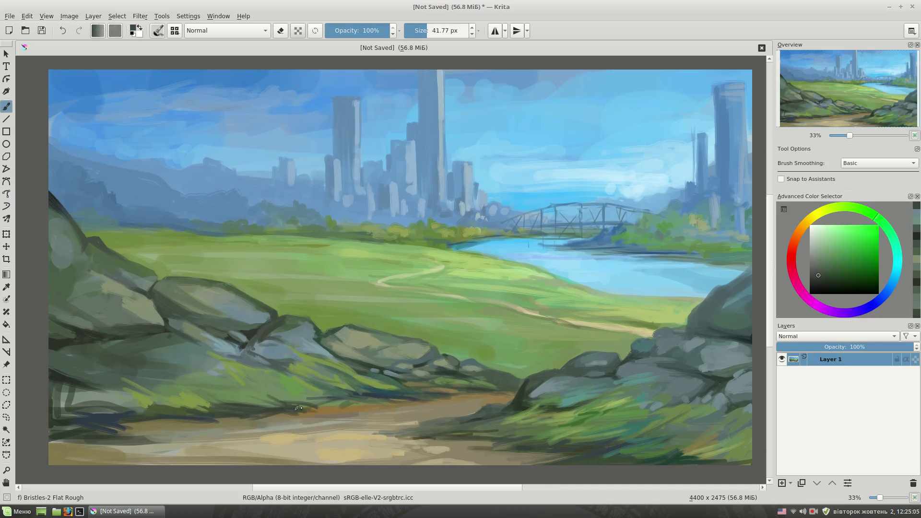
pyautogui.keyDown('ctrl'); pyautogui.click(302, 418); pyautogui.keyUp('ctrl')
pyautogui.moveTo(285, 408)
pyautogui.mouseDown()
pyautogui.moveTo(337, 412)
pyautogui.moveTo(251, 386)
pyautogui.moveTo(274, 399)
pyautogui.mouseUp()
# Step: Add light yellow-green and tan strokes along the path edge and lower rocks
pyautogui.keyDown('ctrl'); pyautogui.click(288, 394); pyautogui.keyUp('ctrl')
pyautogui.keyDown('ctrl'); pyautogui.click(283, 391); pyautogui.keyUp('ctrl')
pyautogui.keyDown('ctrl'); pyautogui.click(276, 408); pyautogui.keyUp('ctrl')
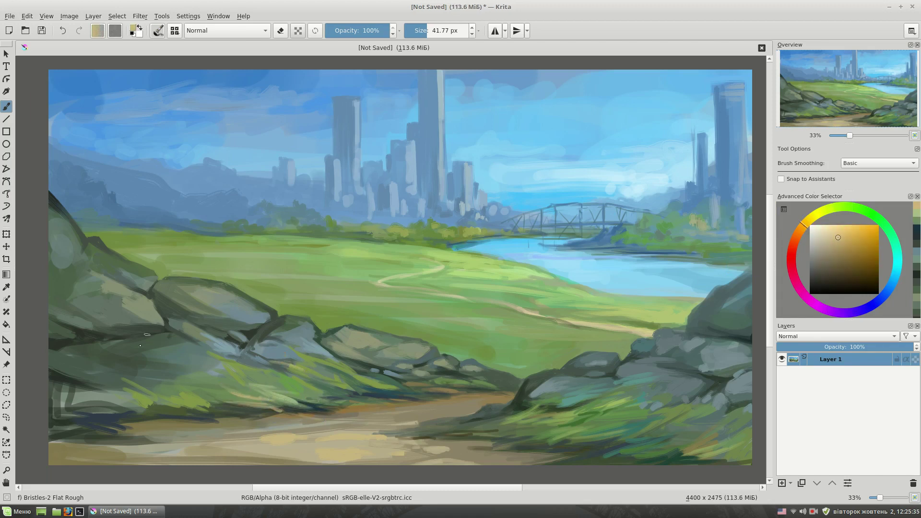
pyautogui.moveTo(154, 398)
pyautogui.mouseDown()
pyautogui.moveTo(204, 381)
pyautogui.moveTo(201, 397)
pyautogui.moveTo(222, 416)
pyautogui.mouseUp()
pyautogui.keyDown('ctrl'); pyautogui.click(192, 413); pyautogui.keyUp('ctrl')
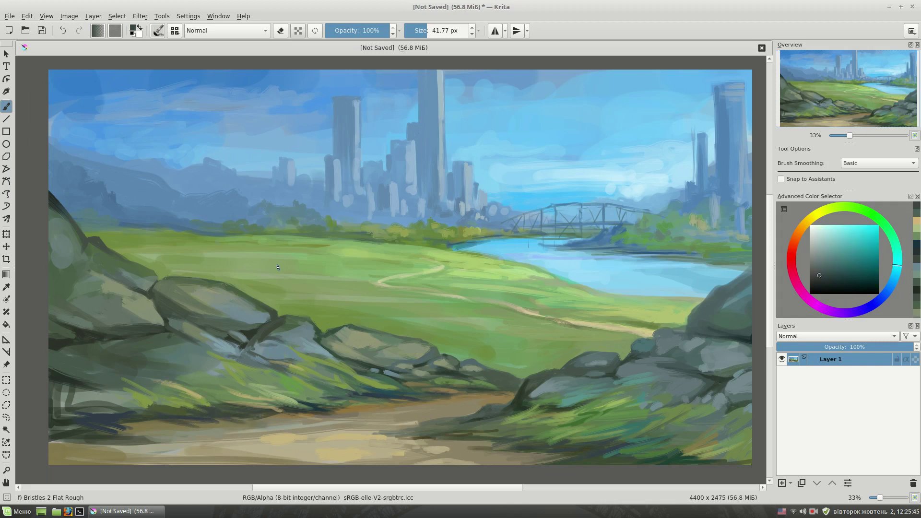
pyautogui.keyDown('ctrl'); pyautogui.click(144, 418); pyautogui.keyUp('ctrl')
# Step: Paint olive-green and dark blue strokes over the lower-left rocks
pyautogui.click(854, 262)
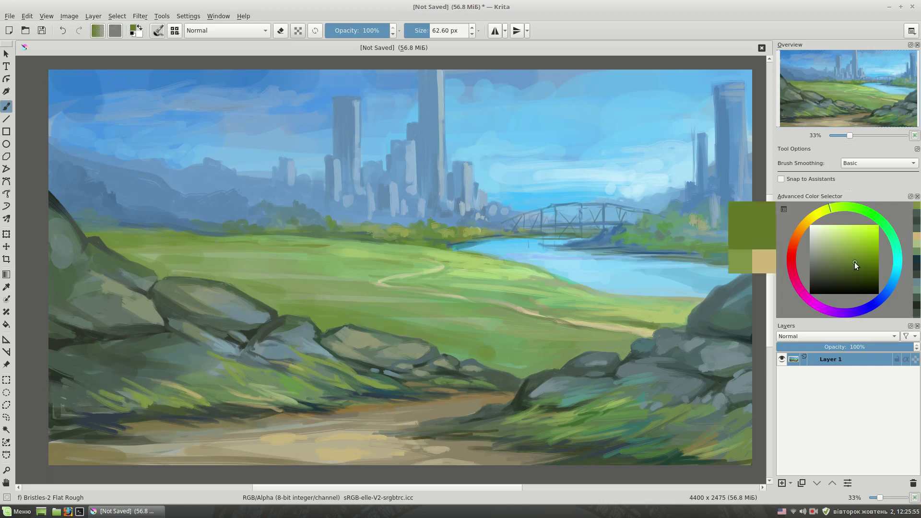
pyautogui.click(859, 266)
pyautogui.moveTo(87, 391)
pyautogui.mouseDown()
pyautogui.moveTo(148, 405)
pyautogui.moveTo(61, 422)
pyautogui.moveTo(123, 415)
pyautogui.mouseUp()
pyautogui.keyDown('ctrl'); pyautogui.click(144, 418); pyautogui.keyUp('ctrl')
pyautogui.moveTo(45, 405)
pyautogui.mouseDown()
pyautogui.moveTo(87, 428)
pyautogui.moveTo(110, 416)
pyautogui.mouseUp()
# Step: Sample olive and dark greens and dab grass strokes over the lower rocks with a smaller brush
pyautogui.keyDown('ctrl'); pyautogui.click(136, 444); pyautogui.keyUp('ctrl')
pyautogui.keyDown('ctrl'); pyautogui.click(235, 405); pyautogui.keyUp('ctrl')
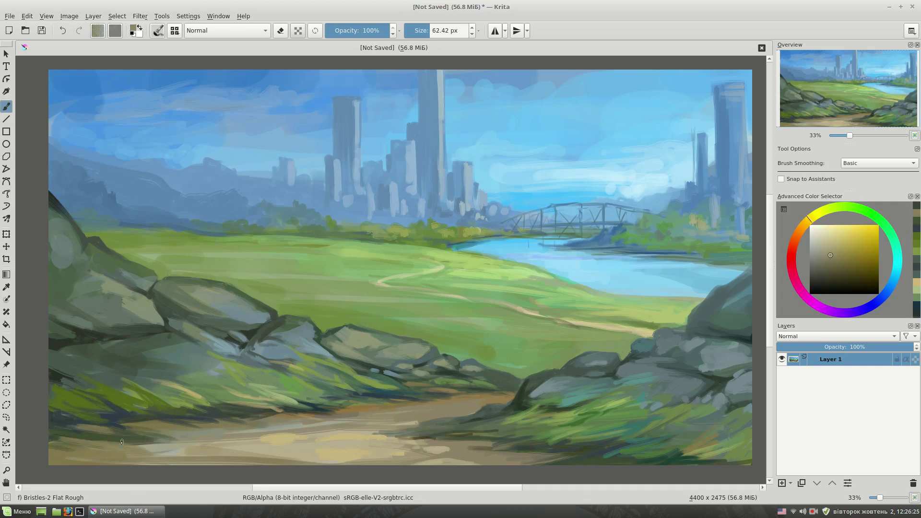
pyautogui.keyDown('ctrl'); pyautogui.click(110, 379); pyautogui.keyUp('ctrl')
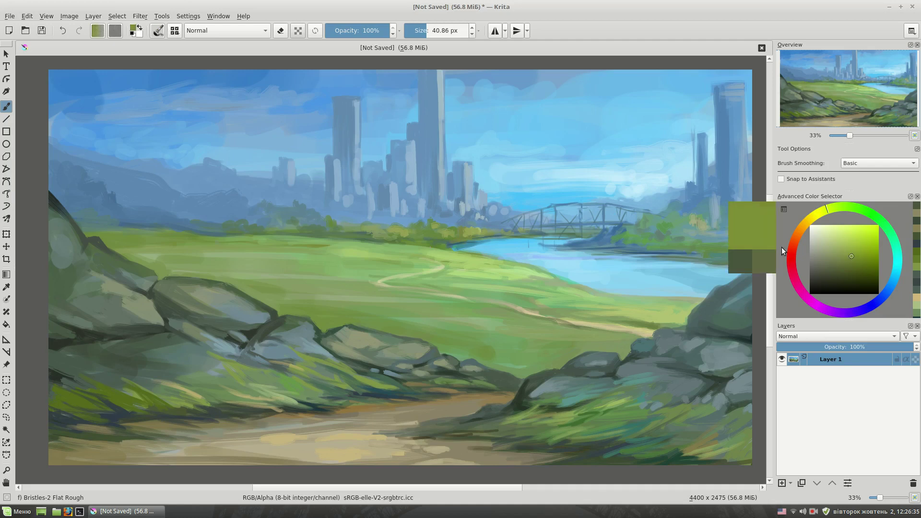
pyautogui.keyDown('ctrl'); pyautogui.click(109, 345); pyautogui.keyUp('ctrl')
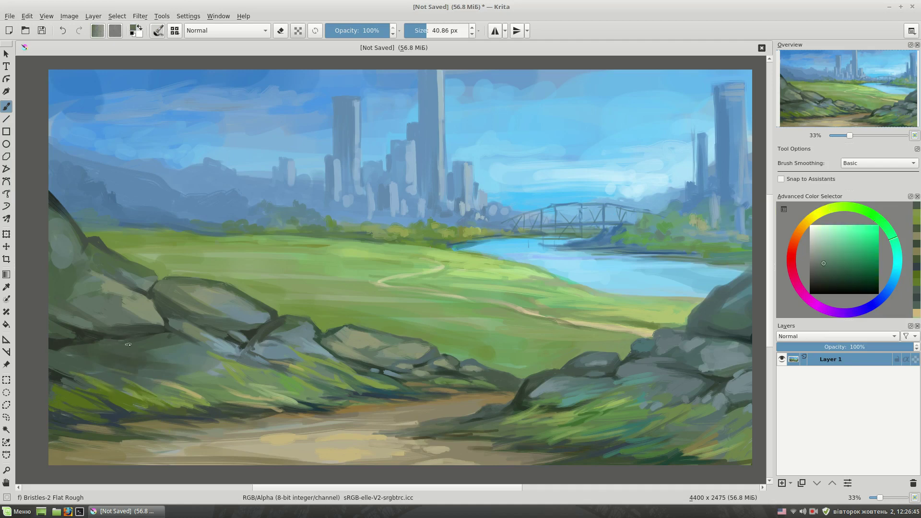
pyautogui.press('[')
pyautogui.moveTo(157, 386); pyautogui.dragTo(196, 379)
pyautogui.keyDown('ctrl'); pyautogui.click(174, 379); pyautogui.keyUp('ctrl')
pyautogui.keyDown('ctrl'); pyautogui.click(174, 367); pyautogui.keyUp('ctrl')
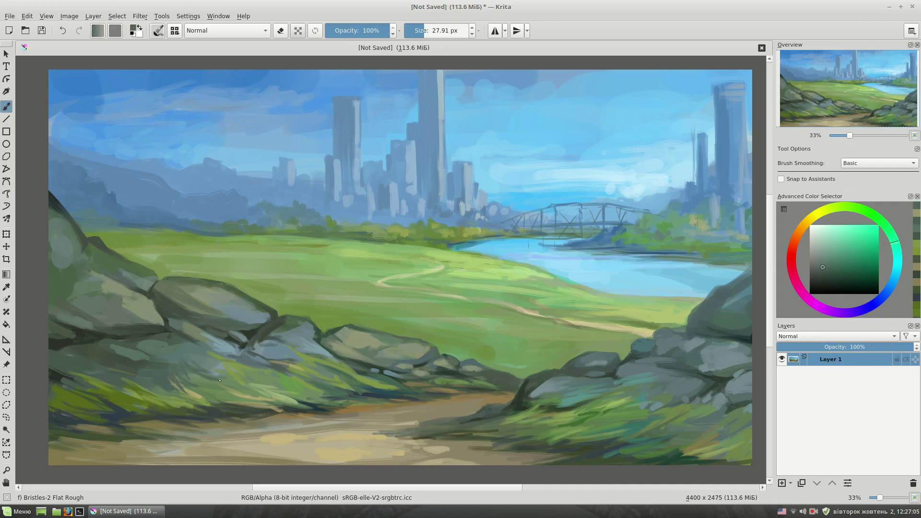
# Step: Sample blue-grey and light greens, resize the brush to medium, and choose a teal-green
pyautogui.keyDown('ctrl'); pyautogui.click(91, 350); pyautogui.keyUp('ctrl')
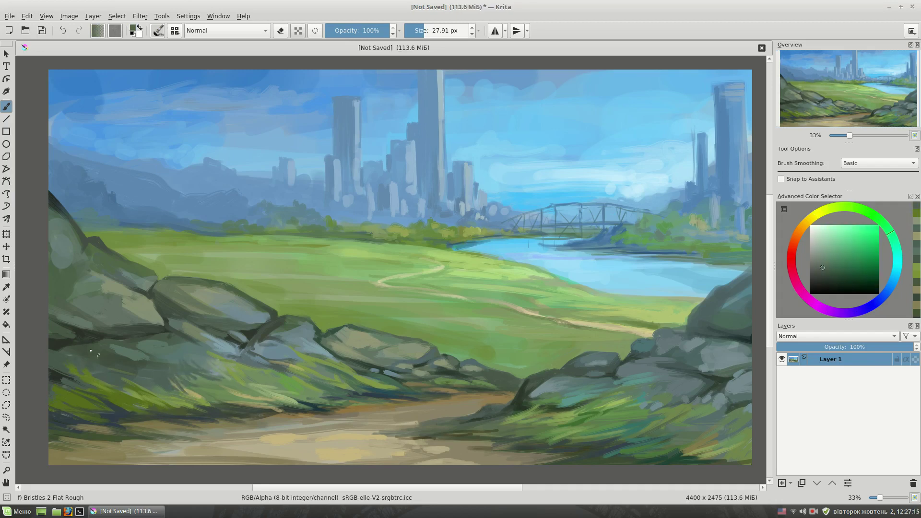
pyautogui.keyDown('ctrl'); pyautogui.click(78, 358); pyautogui.keyUp('ctrl')
pyautogui.keyDown('ctrl'); pyautogui.click(70, 353); pyautogui.keyUp('ctrl')
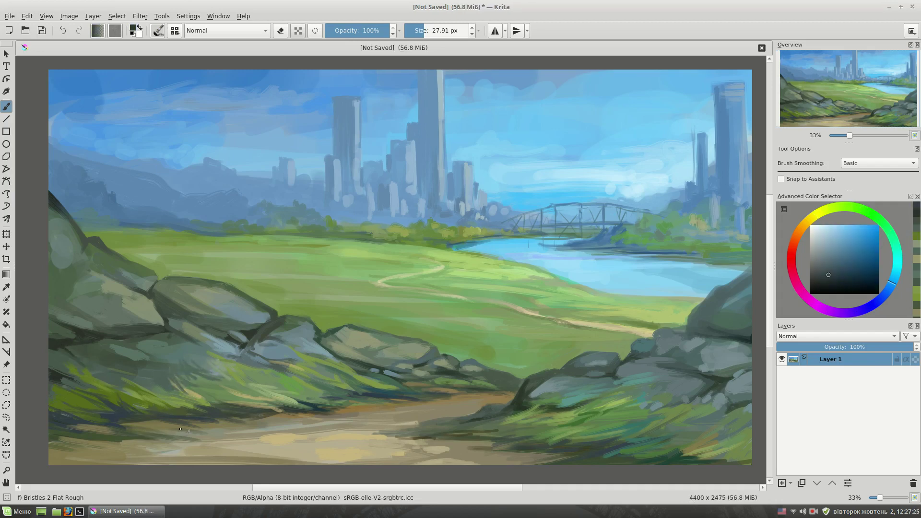
pyautogui.keyDown('ctrl'); pyautogui.click(491, 271); pyautogui.keyUp('ctrl')
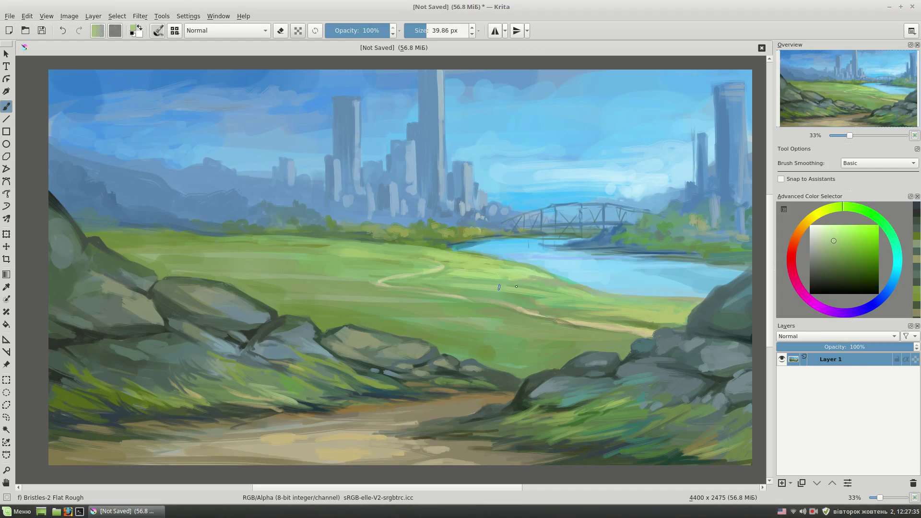
pyautogui.keyDown('ctrl'); pyautogui.click(123, 243); pyautogui.keyUp('ctrl')
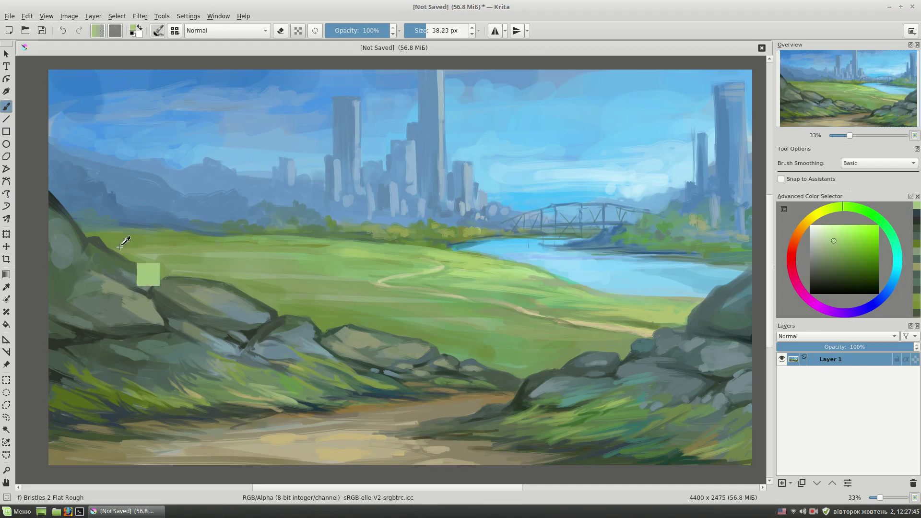
pyautogui.moveTo(136, 252); pyautogui.dragTo(158, 251)
pyautogui.moveTo(246, 247); pyautogui.dragTo(225, 247)
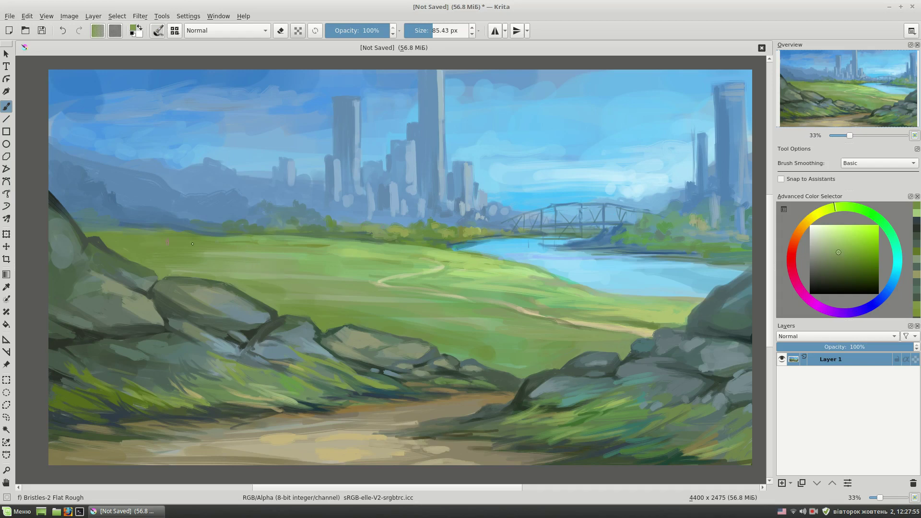
pyautogui.keyDown('ctrl'); pyautogui.click(226, 248); pyautogui.keyUp('ctrl')
pyautogui.keyDown('ctrl'); pyautogui.click(88, 222); pyautogui.keyUp('ctrl')
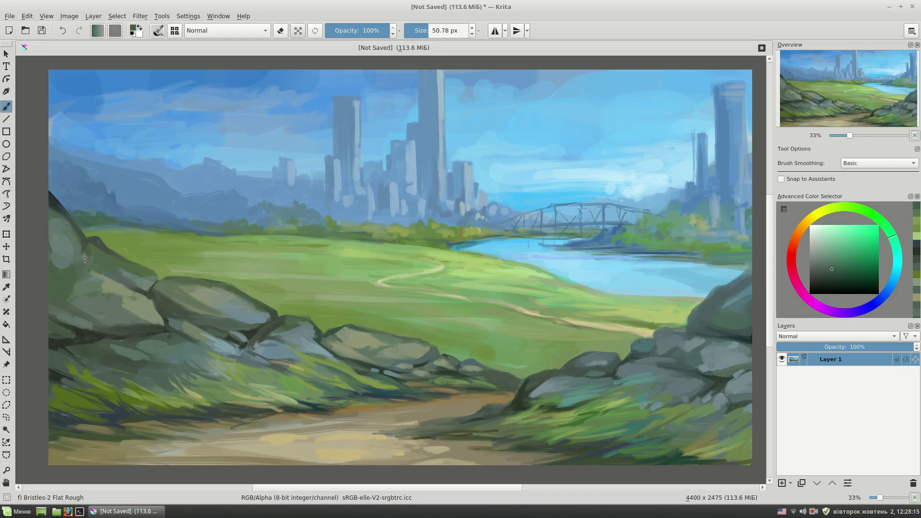
# Step: Extend the sandy path with a light stroke and brighten the lower river bank
pyautogui.keyDown('ctrl'); pyautogui.click(345, 231); pyautogui.keyUp('ctrl')
pyautogui.moveTo(339, 232); pyautogui.dragTo(335, 232)
pyautogui.keyDown('ctrl'); pyautogui.click(324, 252); pyautogui.keyUp('ctrl')
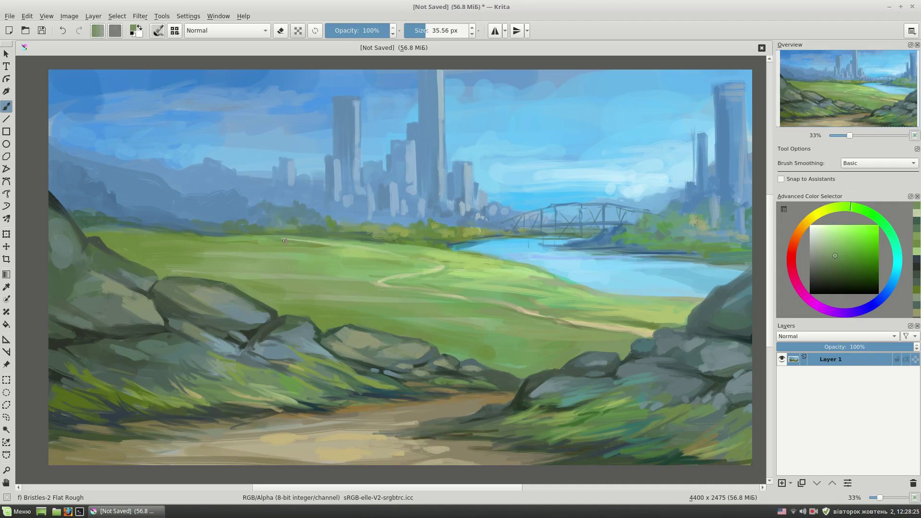
pyautogui.moveTo(373, 280); pyautogui.dragTo(367, 282)
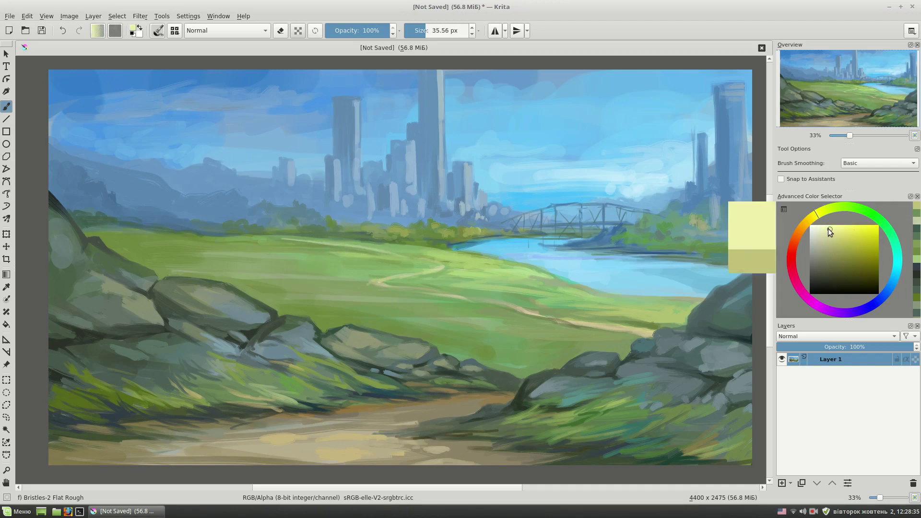
pyautogui.keyDown('ctrl'); pyautogui.click(400, 278); pyautogui.keyUp('ctrl')
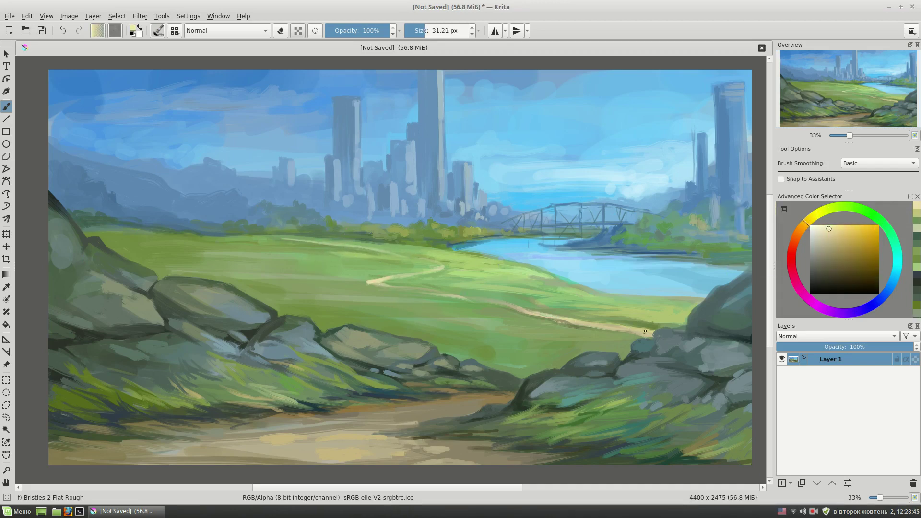
pyautogui.keyDown('ctrl'); pyautogui.click(515, 268); pyautogui.keyUp('ctrl')
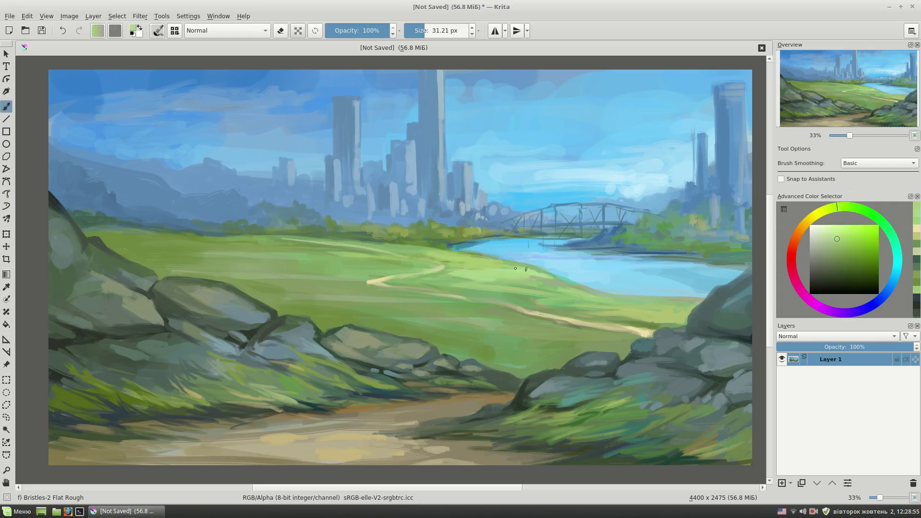
pyautogui.moveTo(835, 239); pyautogui.dragTo(836, 234)
pyautogui.moveTo(525, 290); pyautogui.dragTo(664, 301)
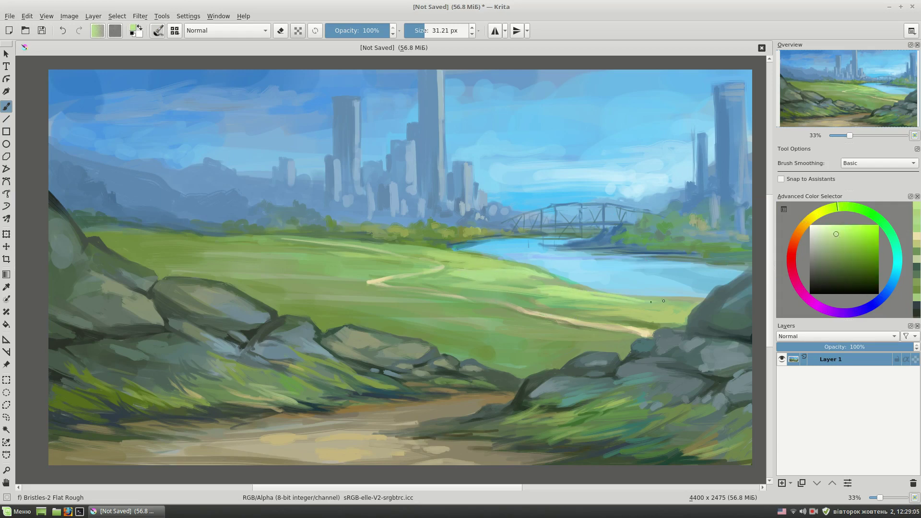
# Step: Choose lighter greens and paint light-green strokes across the meadow grass
pyautogui.keyDown('ctrl'); pyautogui.click(678, 322); pyautogui.keyUp('ctrl')
pyautogui.keyDown('ctrl'); pyautogui.click(619, 318); pyautogui.keyUp('ctrl')
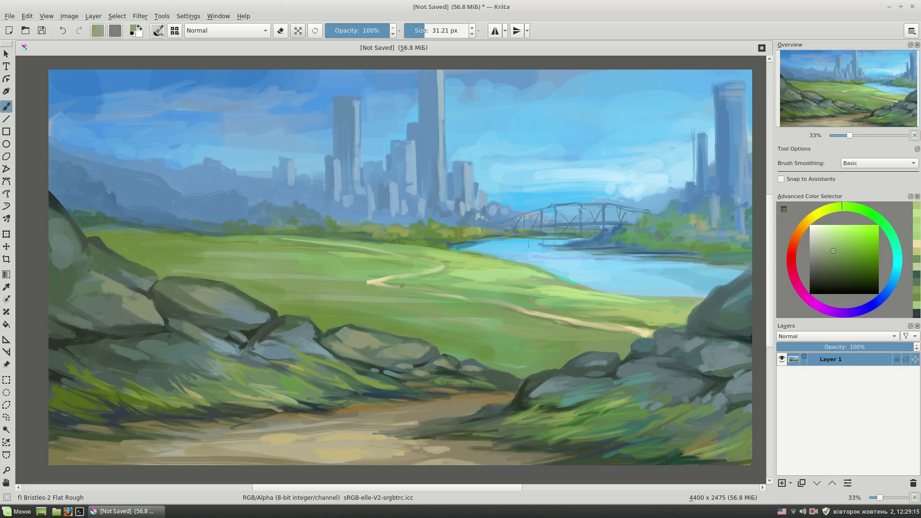
pyautogui.keyDown('ctrl'); pyautogui.click(353, 281); pyautogui.keyUp('ctrl')
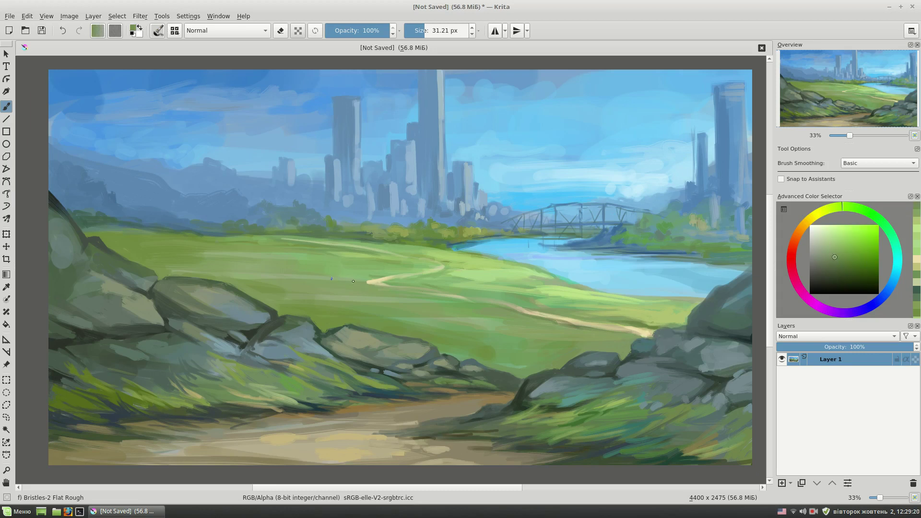
pyautogui.keyDown('ctrl'); pyautogui.click(487, 230); pyautogui.keyUp('ctrl')
pyautogui.moveTo(379, 288); pyautogui.dragTo(300, 270)
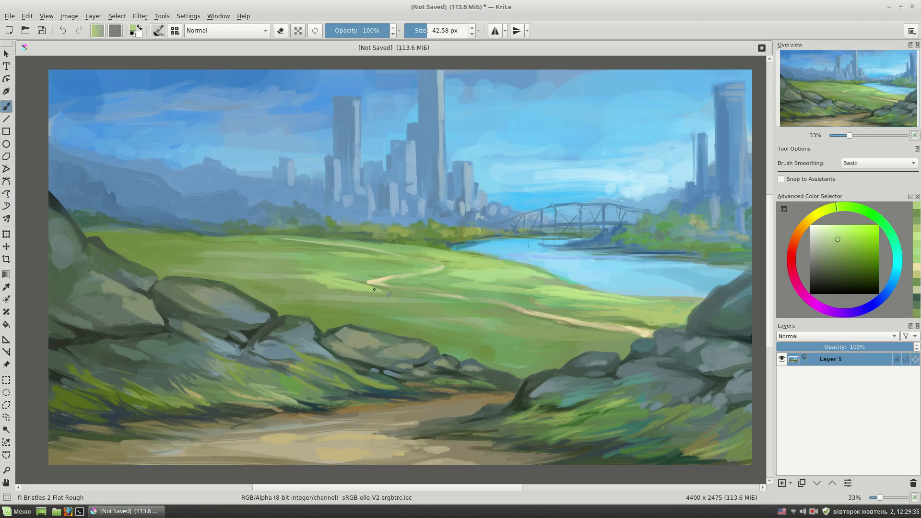
# Step: Sample light meadow greens and the light cyan-blue of the river
pyautogui.keyDown('ctrl'); pyautogui.click(411, 317); pyautogui.keyUp('ctrl')
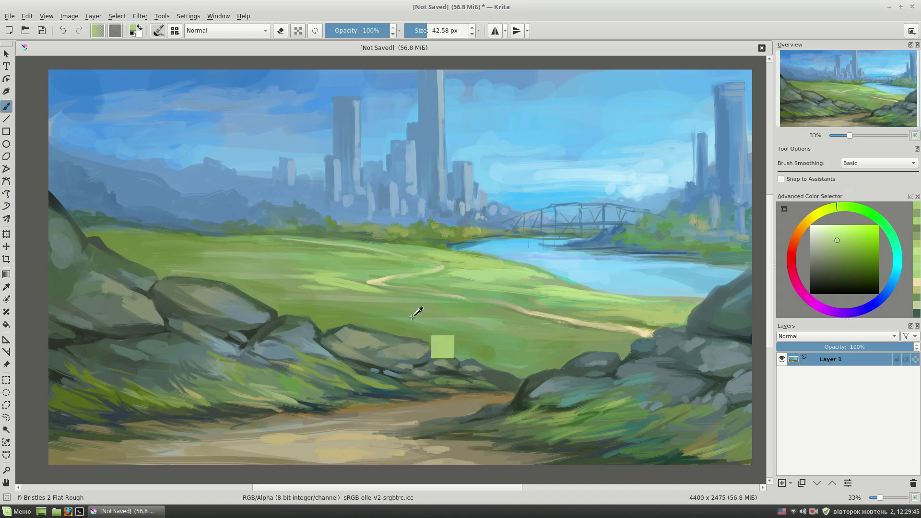
pyautogui.keyDown('ctrl'); pyautogui.click(463, 354); pyautogui.keyUp('ctrl')
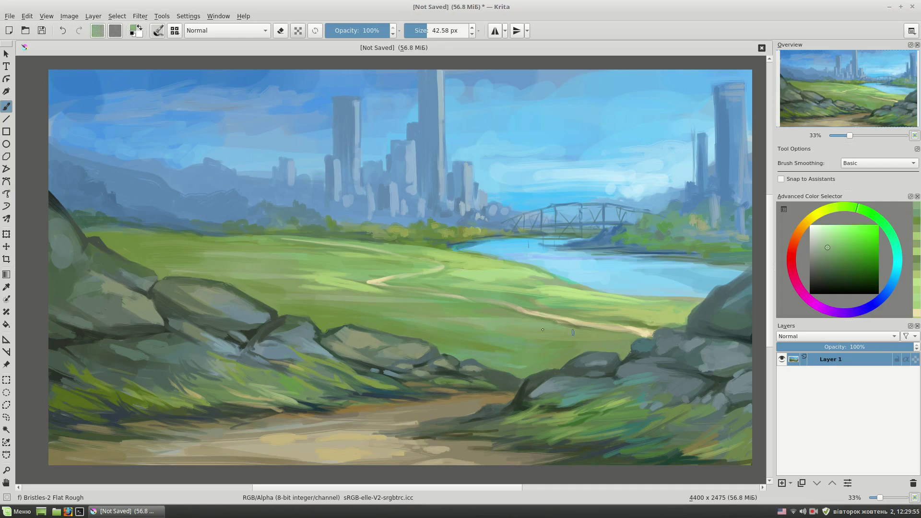
pyautogui.keyDown('ctrl'); pyautogui.click(566, 285); pyautogui.keyUp('ctrl')
pyautogui.keyDown('ctrl'); pyautogui.click(540, 266); pyautogui.keyUp('ctrl')
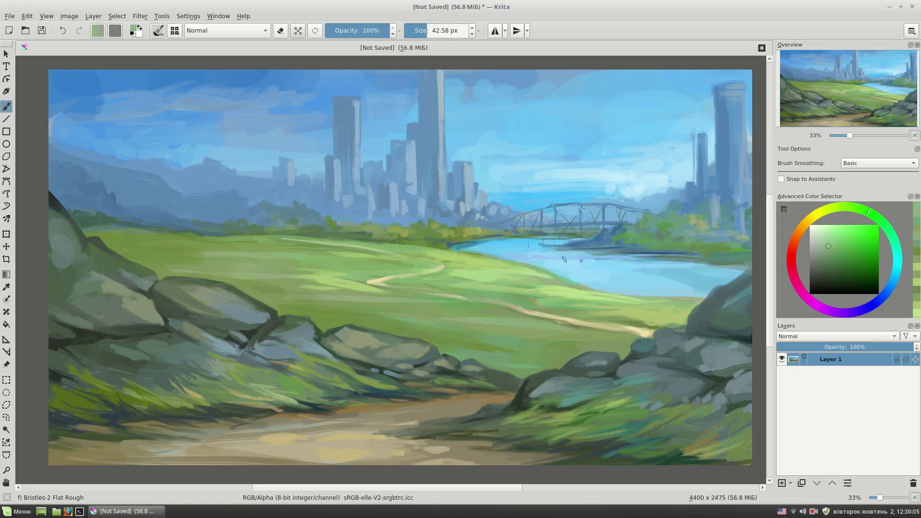
# Step: Pick and adjust several sky blues from the selector and canvas
pyautogui.keyDown('ctrl'); pyautogui.click(369, 213); pyautogui.keyUp('ctrl')
pyautogui.keyDown('ctrl'); pyautogui.click(378, 98); pyautogui.keyUp('ctrl')
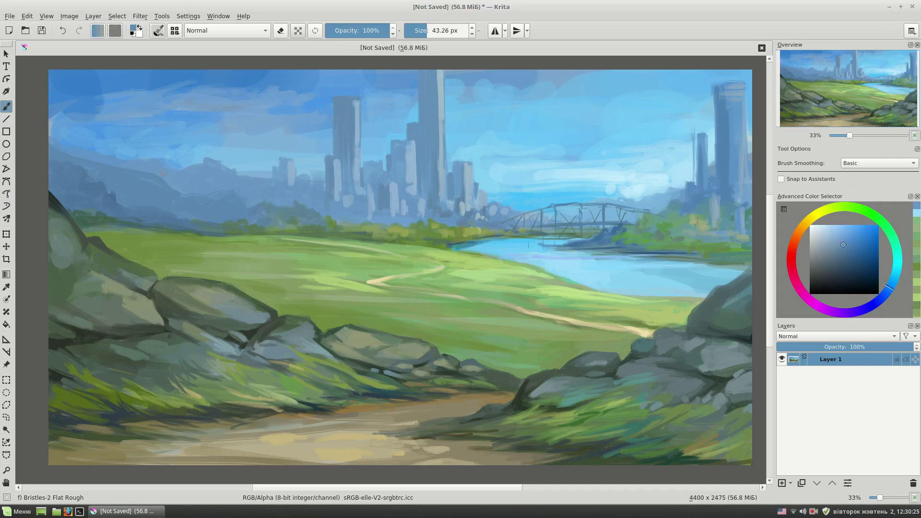
pyautogui.keyDown('ctrl'); pyautogui.click(56, 144); pyautogui.keyUp('ctrl')
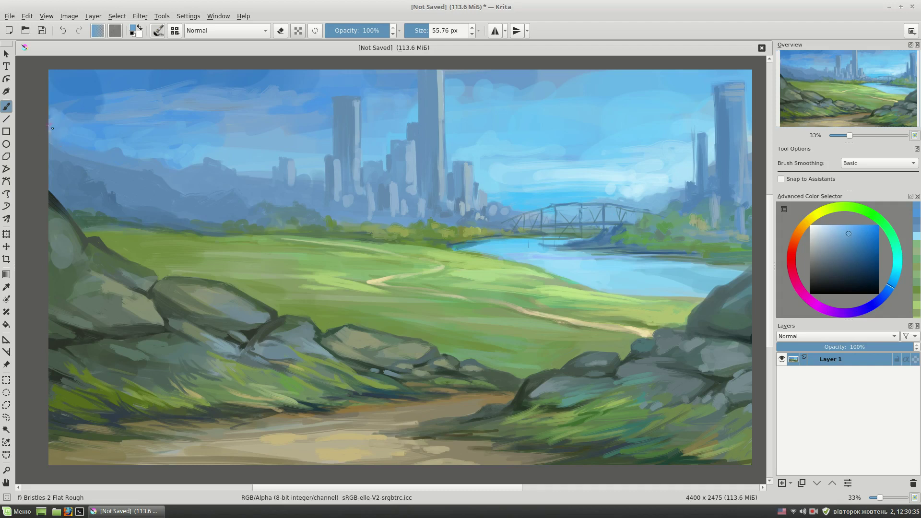
pyautogui.keyDown('ctrl'); pyautogui.click(448, 96); pyautogui.keyUp('ctrl')
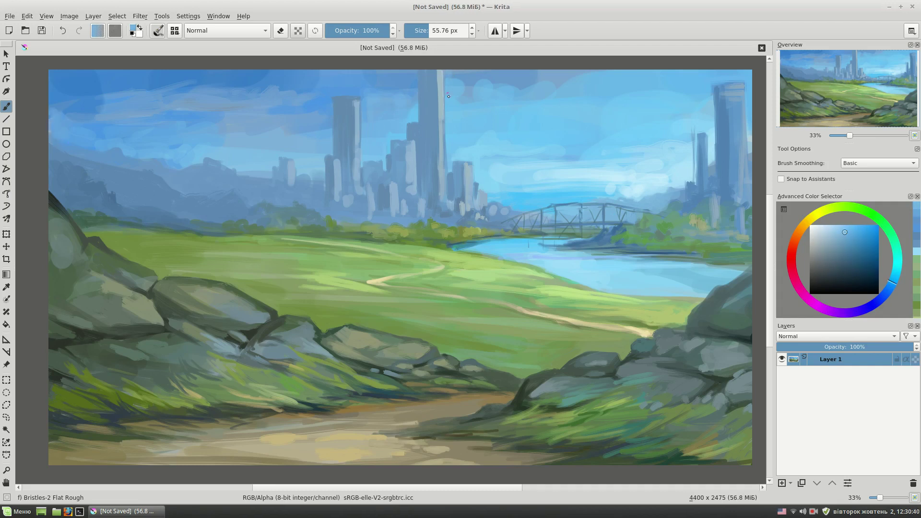
pyautogui.keyDown('ctrl'); pyautogui.click(530, 125); pyautogui.keyUp('ctrl')
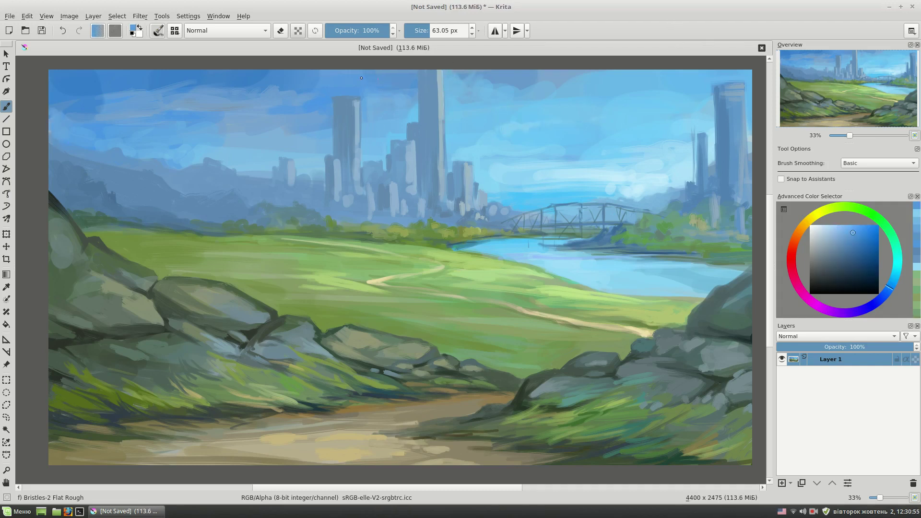
pyautogui.keyDown('ctrl'); pyautogui.click(305, 75); pyautogui.keyUp('ctrl')
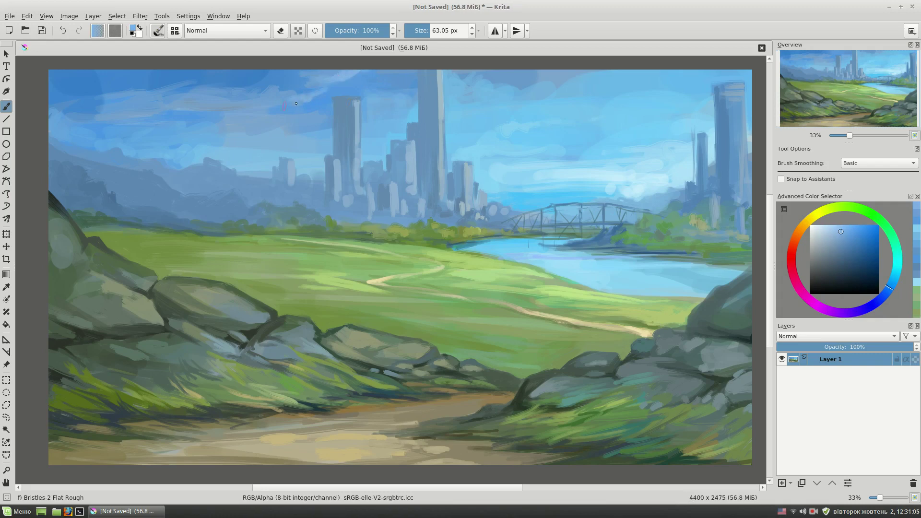
pyautogui.keyDown('ctrl'); pyautogui.click(337, 96); pyautogui.keyUp('ctrl')
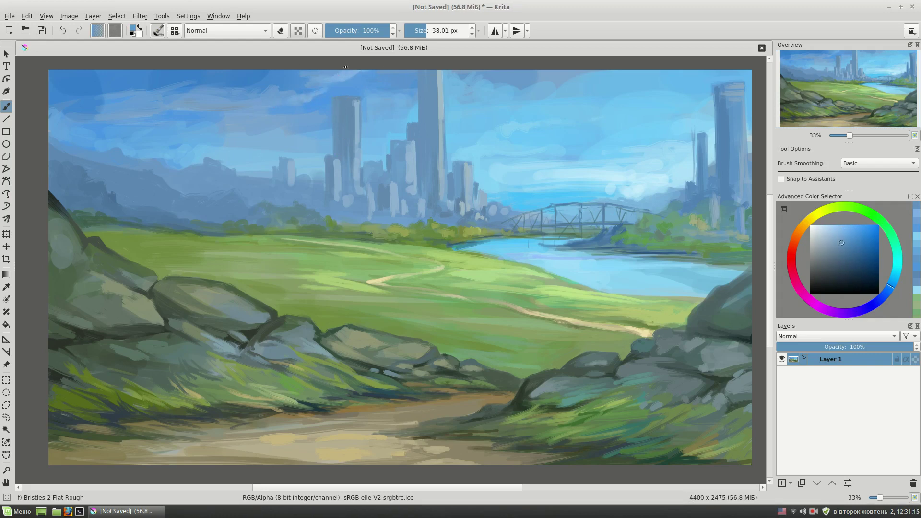
# Step: Zoom in on the city and paint light blue strokes on the building bases and tall tower edge
pyautogui.scroll(1, 345, 67)
pyautogui.keyDown('ctrl'); pyautogui.click(340, 253); pyautogui.keyUp('ctrl')
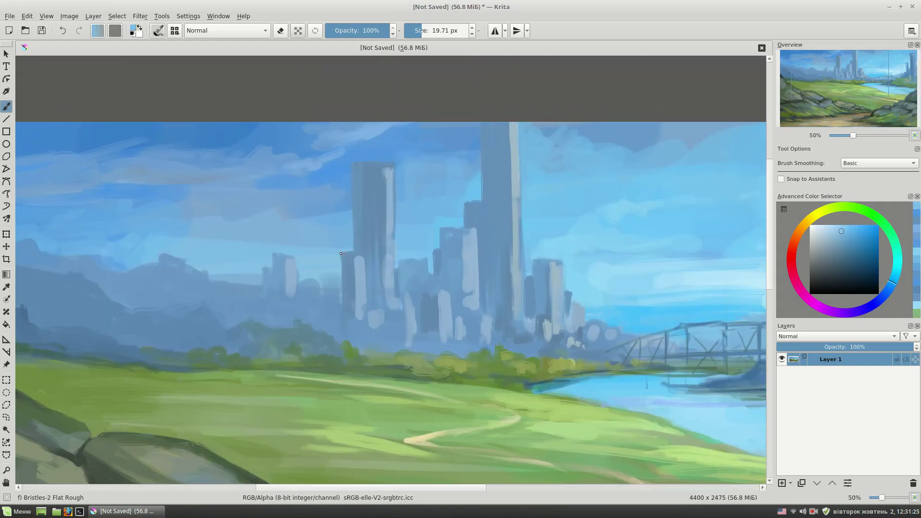
pyautogui.keyDown('ctrl'); pyautogui.click(396, 225); pyautogui.keyUp('ctrl')
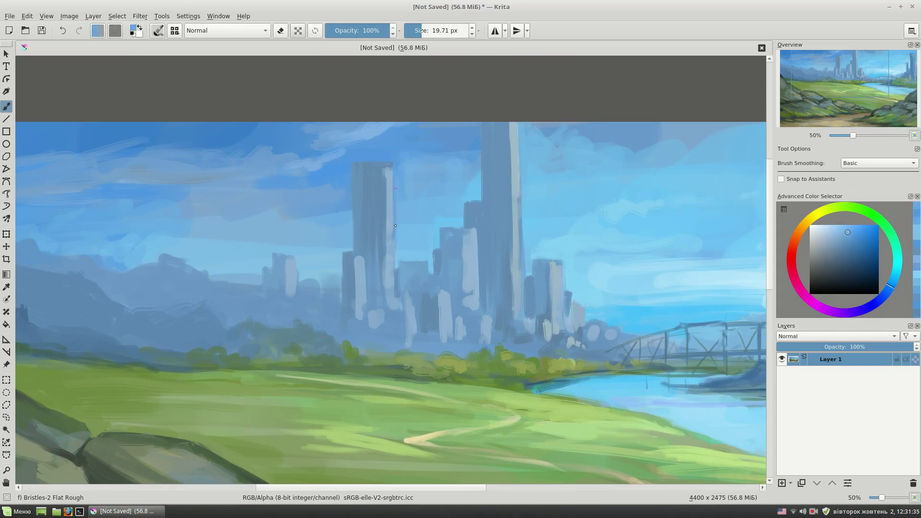
pyautogui.moveTo(577, 274); pyautogui.dragTo(540, 255)
pyautogui.keyDown('ctrl'); pyautogui.click(541, 286); pyautogui.keyUp('ctrl')
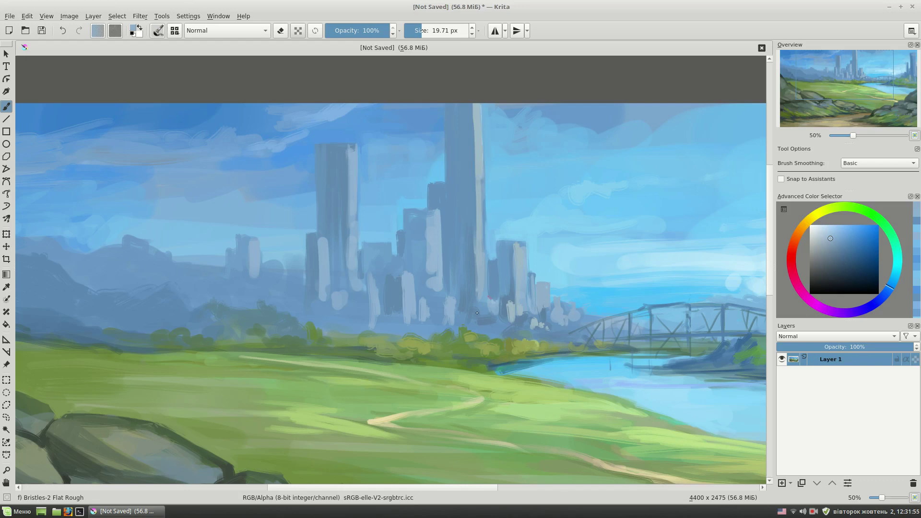
pyautogui.moveTo(477, 313); pyautogui.dragTo(458, 324)
pyautogui.moveTo(495, 298); pyautogui.dragTo(491, 314)
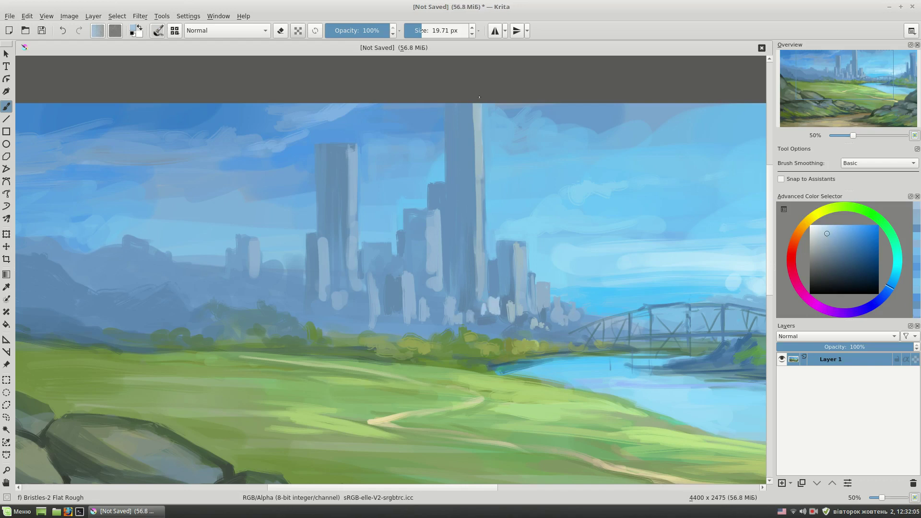
pyautogui.moveTo(480, 184); pyautogui.dragTo(484, 248)
pyautogui.keyDown('ctrl'); pyautogui.click(474, 207); pyautogui.keyUp('ctrl')
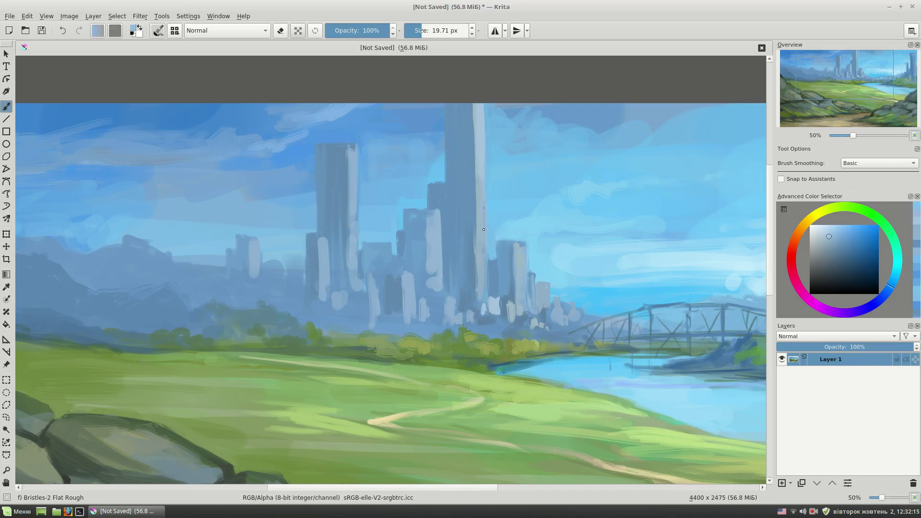
pyautogui.press(']')
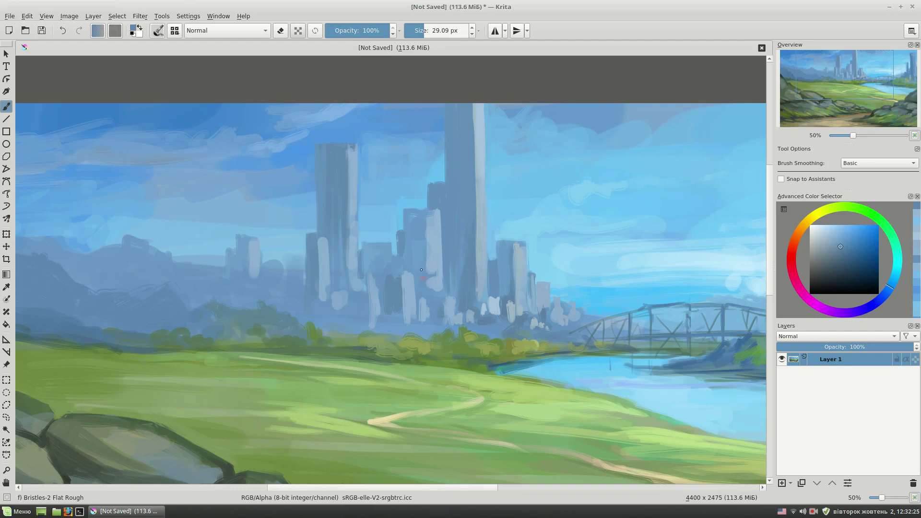
# Step: Sample lighter tower blues while adjusting brush size, then zoom out to the whole painting
pyautogui.keyDown('ctrl'); pyautogui.click(426, 217); pyautogui.keyUp('ctrl')
pyautogui.press('[')
pyautogui.keyDown('ctrl'); pyautogui.click(444, 190); pyautogui.keyUp('ctrl')
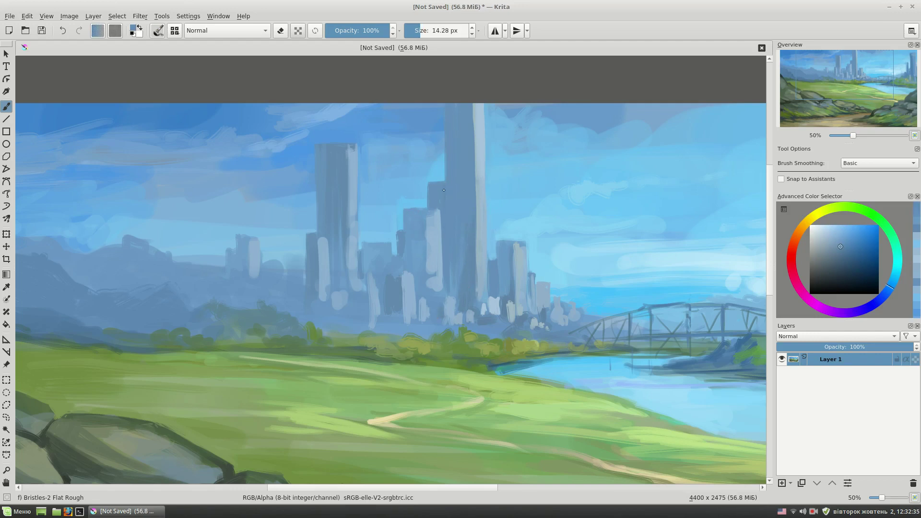
pyautogui.press(']')
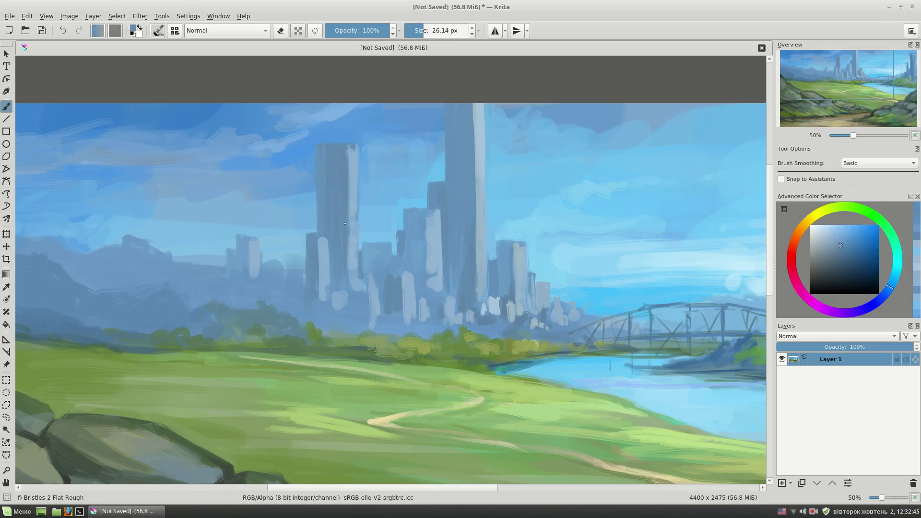
pyautogui.keyDown('ctrl'); pyautogui.click(353, 275); pyautogui.keyUp('ctrl')
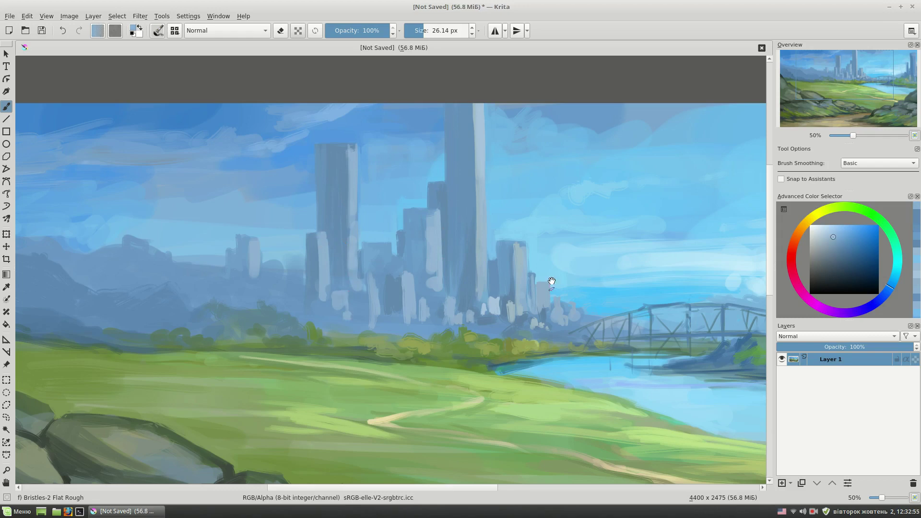
pyautogui.press('-')
pyautogui.press('-')
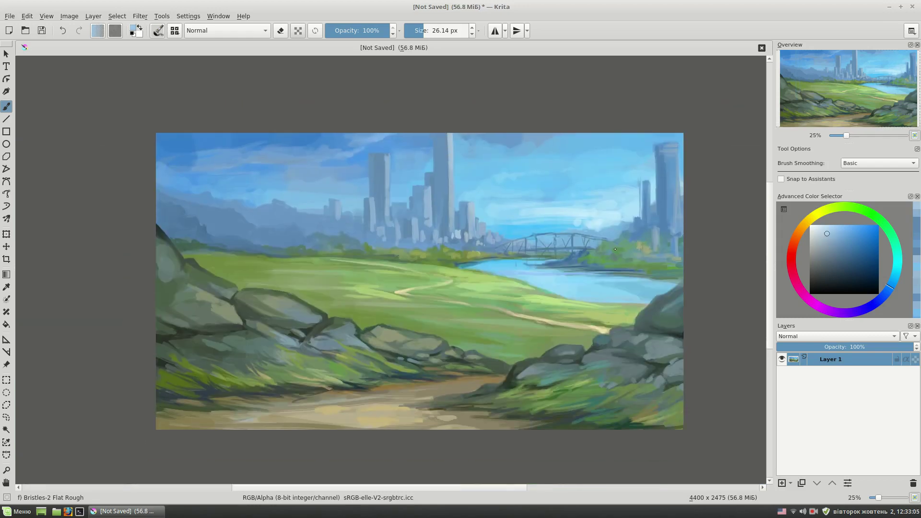
# Step: Paint a dark stroke down the tower's left side and a light stroke down its right edge
pyautogui.press('+')
pyautogui.press('+')
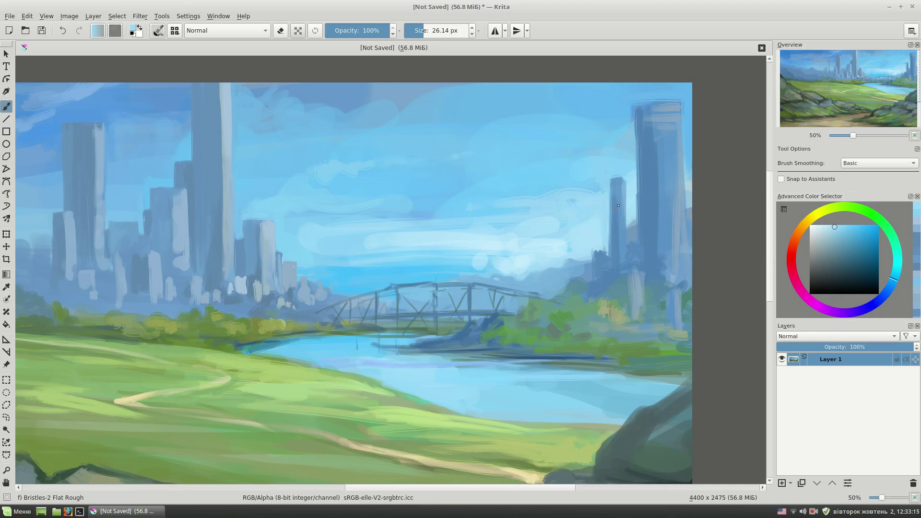
pyautogui.keyDown('ctrl'); pyautogui.click(618, 205); pyautogui.keyUp('ctrl')
pyautogui.moveTo(608, 177); pyautogui.dragTo(610, 239)
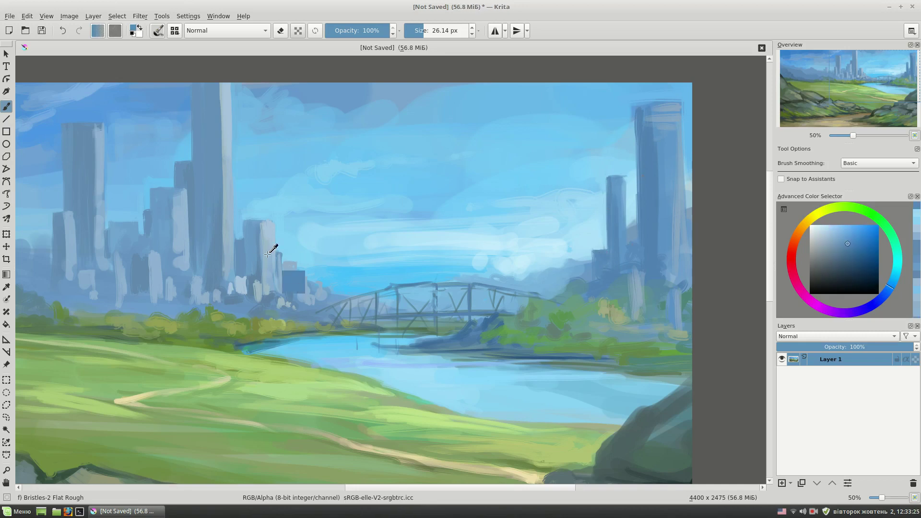
pyautogui.keyDown('ctrl'); pyautogui.click(288, 276); pyautogui.keyUp('ctrl')
pyautogui.moveTo(622, 177); pyautogui.dragTo(626, 253)
# Step: Define the tall right-hand tower's edges with alternating dark and lighter blue vertical strokes
pyautogui.moveTo(635, 106); pyautogui.dragTo(636, 223)
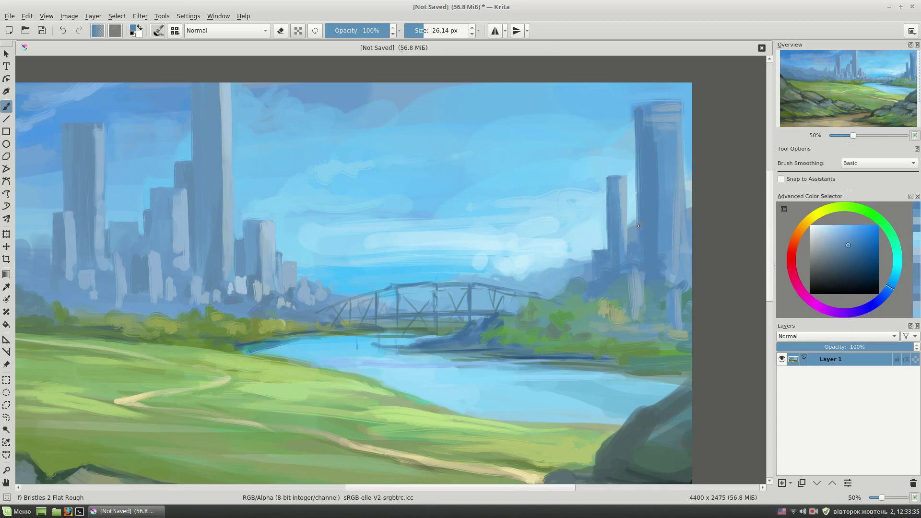
pyautogui.keyDown('ctrl'); pyautogui.click(664, 120); pyautogui.keyUp('ctrl')
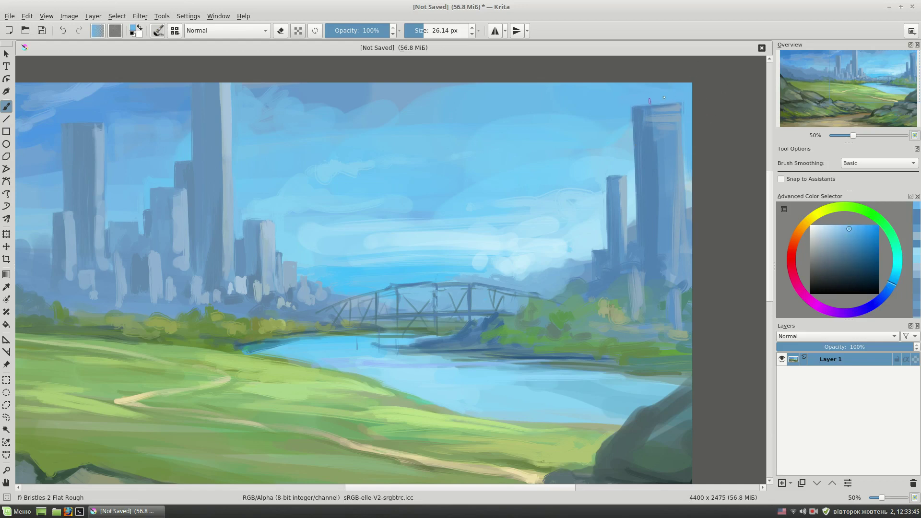
pyautogui.keyDown('ctrl'); pyautogui.click(676, 124); pyautogui.keyUp('ctrl')
pyautogui.moveTo(662, 115)
pyautogui.mouseDown()
pyautogui.moveTo(674, 207)
pyautogui.moveTo(687, 148)
pyautogui.mouseUp()
pyautogui.keyDown('ctrl'); pyautogui.click(651, 108); pyautogui.keyUp('ctrl')
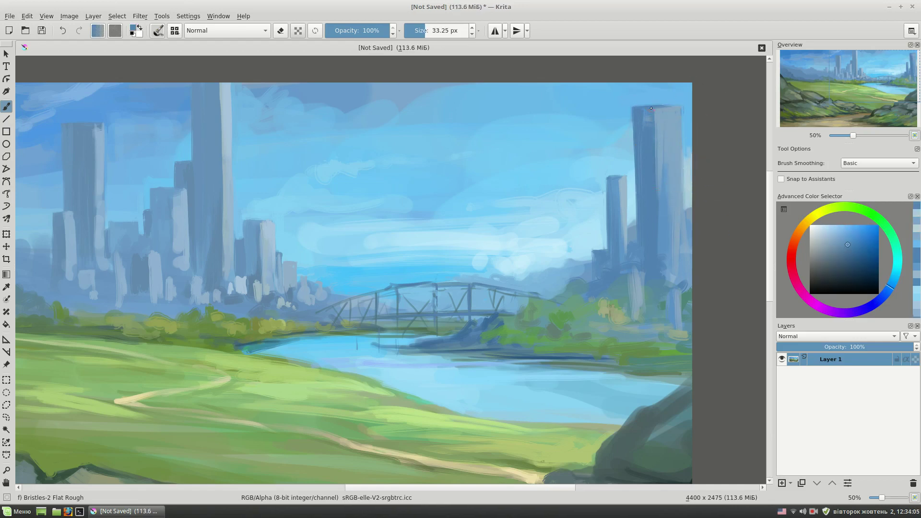
pyautogui.keyDown('ctrl'); pyautogui.click(650, 187); pyautogui.keyUp('ctrl')
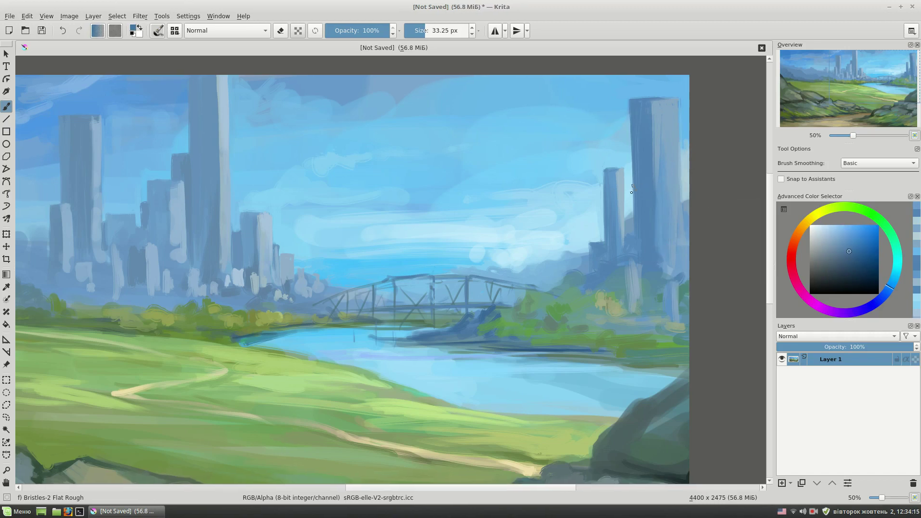
pyautogui.moveTo(632, 191); pyautogui.dragTo(631, 230)
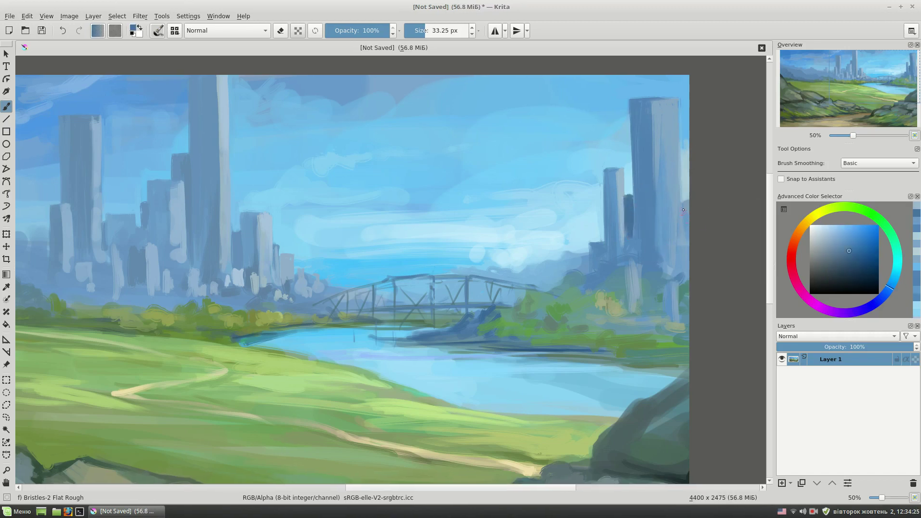
pyautogui.moveTo(685, 196)
pyautogui.mouseDown()
pyautogui.moveTo(681, 266)
pyautogui.moveTo(668, 221)
pyautogui.mouseUp()
# Step: Add pale blue-grey block buildings at the right tower's foot with light and dark strokes
pyautogui.keyDown('ctrl'); pyautogui.click(647, 241); pyautogui.keyUp('ctrl')
pyautogui.press(']')
pyautogui.press('[')
pyautogui.press('[')
pyautogui.press('[')
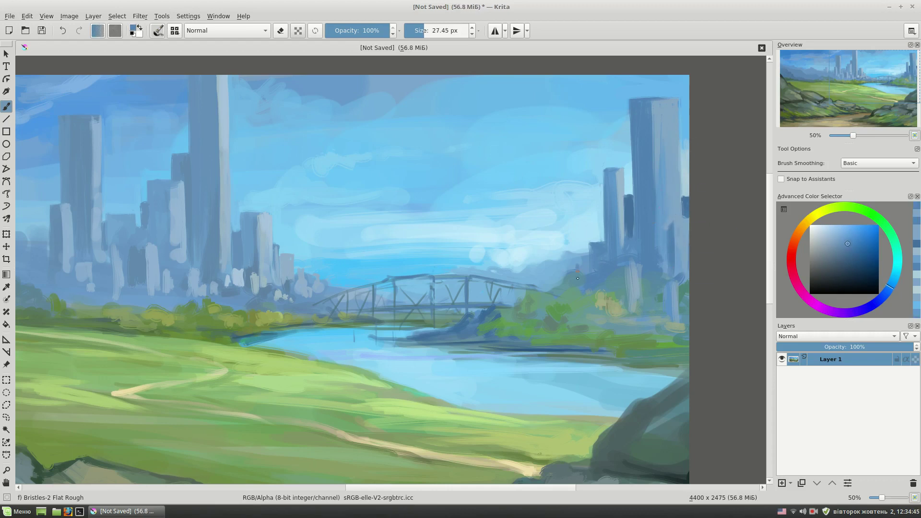
pyautogui.keyDown('ctrl'); pyautogui.click(634, 260); pyautogui.keyUp('ctrl')
pyautogui.moveTo(654, 275)
pyautogui.mouseDown()
pyautogui.moveTo(656, 290)
pyautogui.moveTo(643, 245)
pyautogui.mouseUp()
pyautogui.keyDown('ctrl'); pyautogui.click(656, 290); pyautogui.keyUp('ctrl')
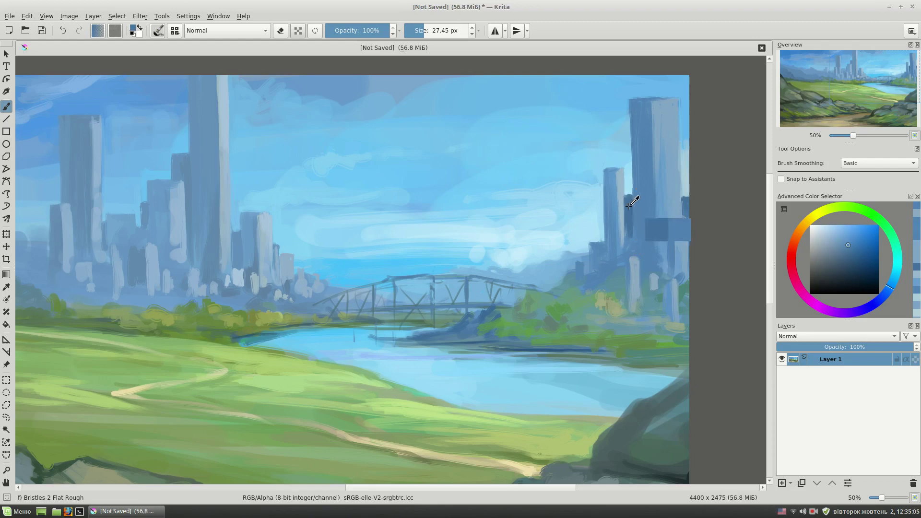
pyautogui.moveTo(631, 200); pyautogui.dragTo(637, 258)
pyautogui.keyDown('ctrl'); pyautogui.click(630, 243); pyautogui.keyUp('ctrl')
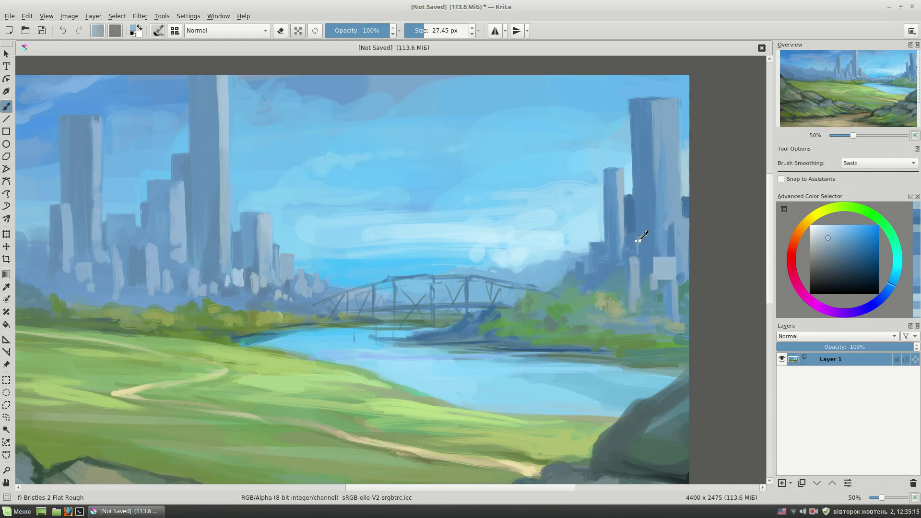
pyautogui.press('-')
pyautogui.press('-')
# Step: With a larger brush, lay faint light-blue and saturated-blue strokes across the upper-left sky
pyautogui.press('+')
pyautogui.press(']')
pyautogui.press(']')
pyautogui.press(']')
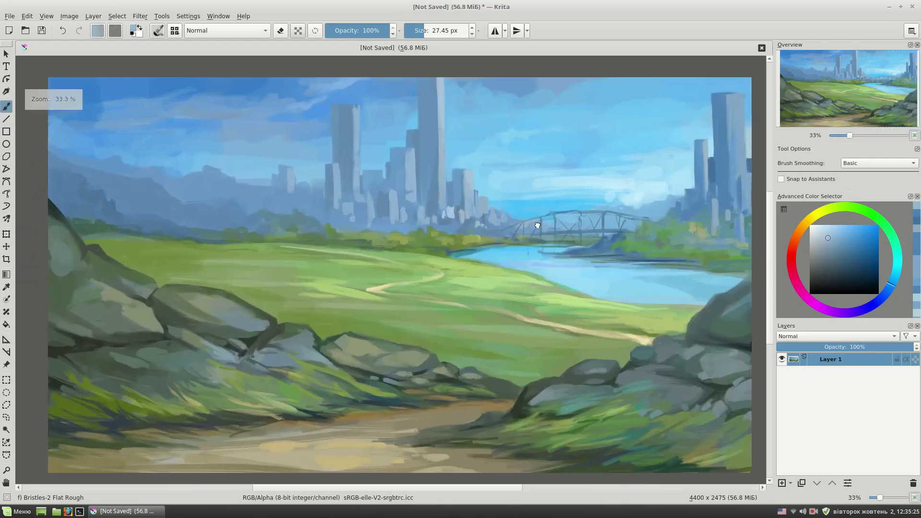
pyautogui.keyDown('ctrl'); pyautogui.click(536, 158); pyautogui.keyUp('ctrl')
pyautogui.moveTo(535, 167); pyautogui.dragTo(616, 145)
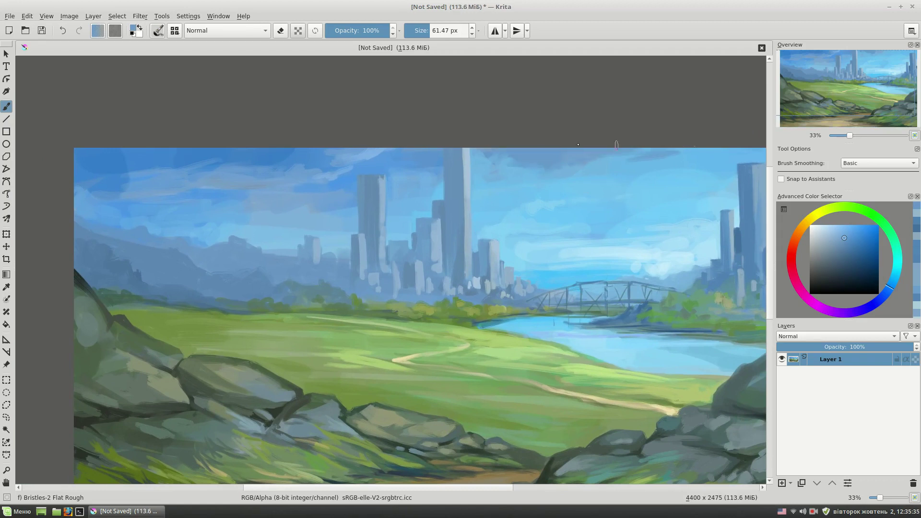
pyautogui.keyDown('ctrl'); pyautogui.click(393, 150); pyautogui.keyUp('ctrl')
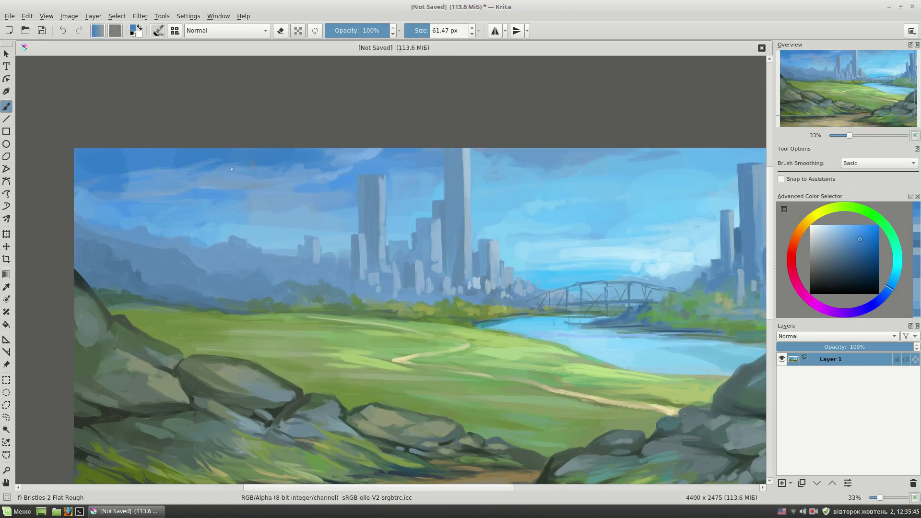
pyautogui.moveTo(216, 178)
pyautogui.mouseDown()
pyautogui.moveTo(271, 175)
pyautogui.moveTo(218, 189)
pyautogui.mouseUp()
pyautogui.keyDown('ctrl'); pyautogui.click(250, 184); pyautogui.keyUp('ctrl')
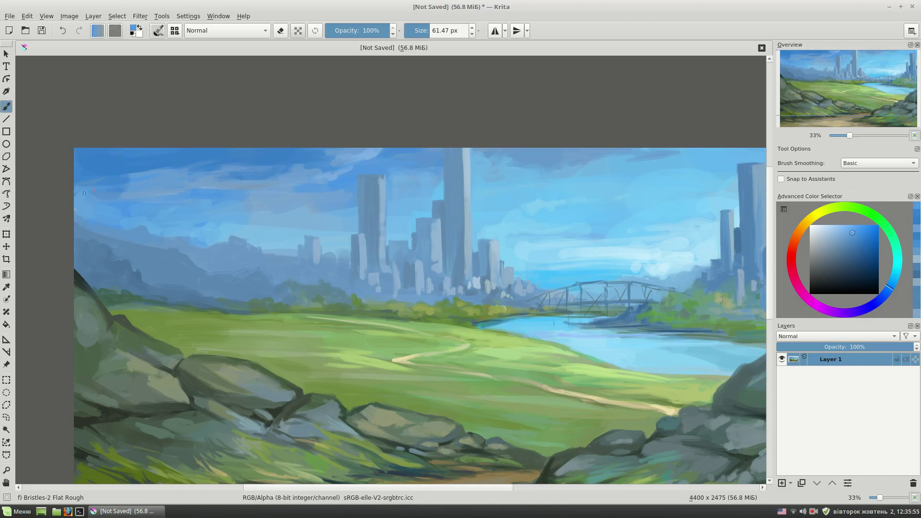
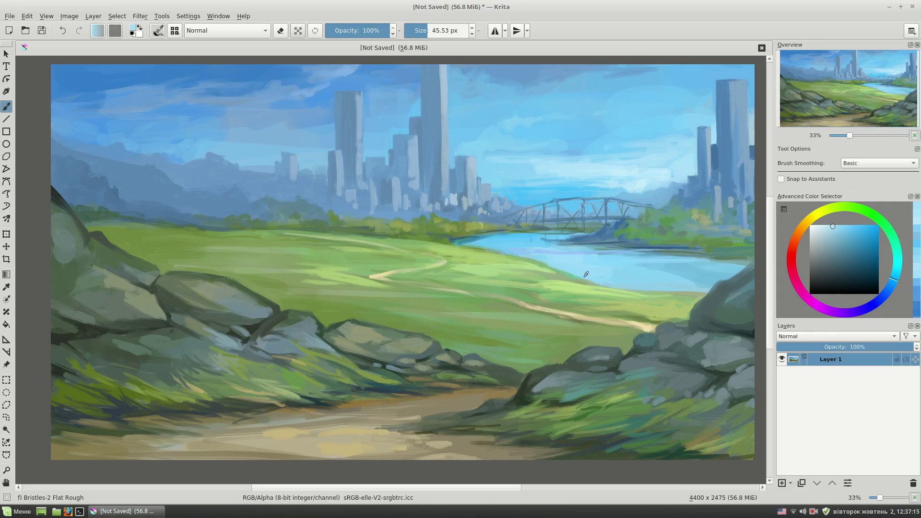
# Step: Dab the meadow with sampled grass green, olive, yellow-green, teal and light blue
pyautogui.keyDown('ctrl'); pyautogui.click(222, 252); pyautogui.keyUp('ctrl')
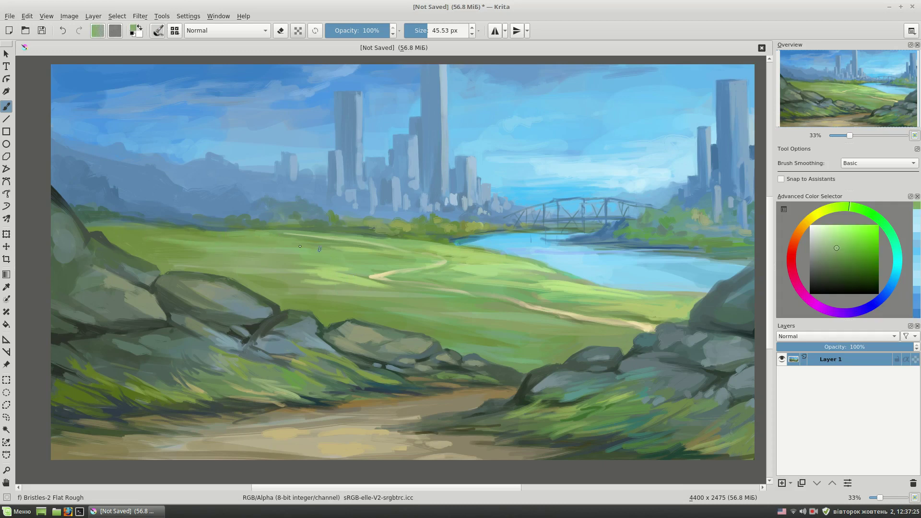
pyautogui.keyDown('ctrl'); pyautogui.click(299, 261); pyautogui.keyUp('ctrl')
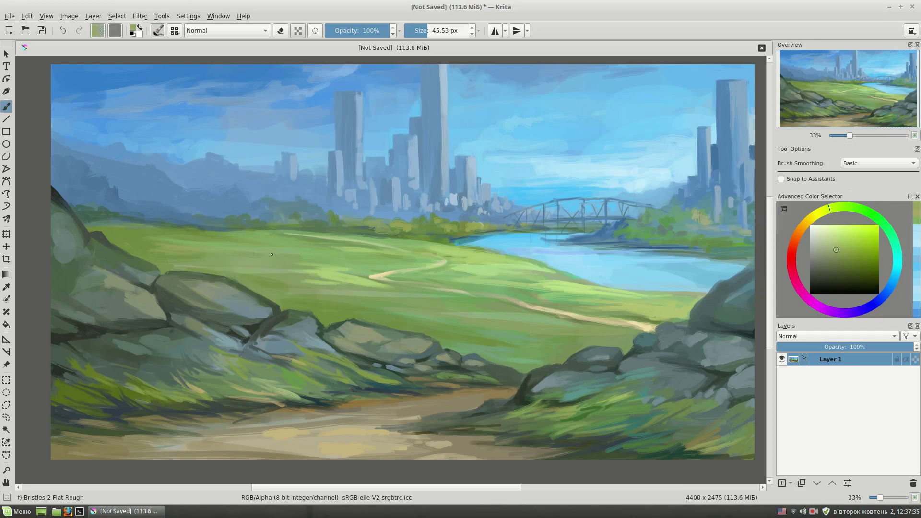
pyautogui.keyDown('ctrl'); pyautogui.click(202, 276); pyautogui.keyUp('ctrl')
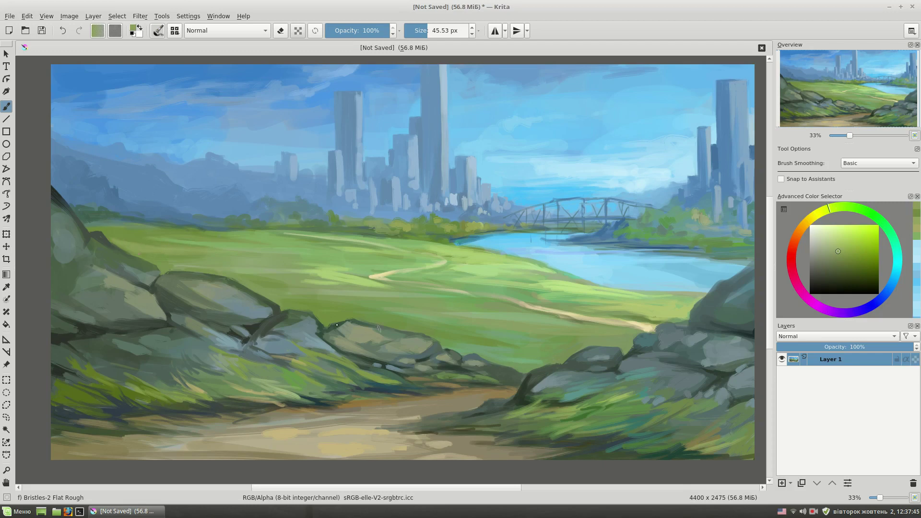
pyautogui.keyDown('ctrl'); pyautogui.click(110, 236); pyautogui.keyUp('ctrl')
pyautogui.keyDown('ctrl'); pyautogui.click(499, 261); pyautogui.keyUp('ctrl')
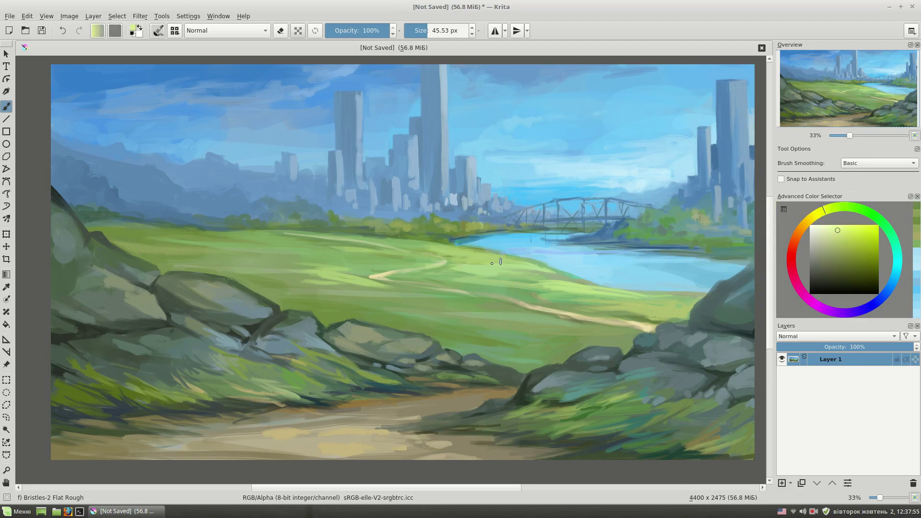
pyautogui.keyDown('ctrl'); pyautogui.click(461, 251); pyautogui.keyUp('ctrl')
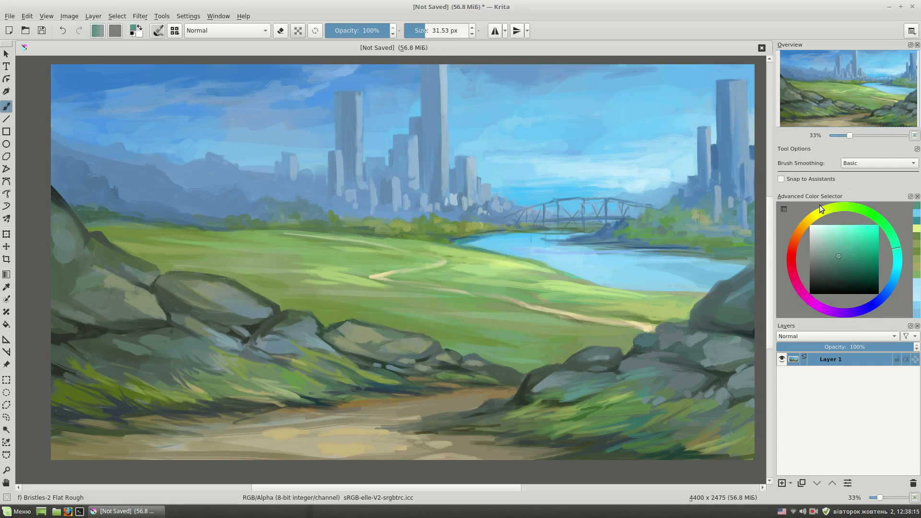
pyautogui.keyDown('ctrl'); pyautogui.click(599, 259); pyautogui.keyUp('ctrl')
# Step: Resize the brush and add more light-green, teal-cyan and yellow-green dabs across the meadow
pyautogui.moveTo(599, 259)
pyautogui.mouseDown()
pyautogui.moveTo(662, 267)
pyautogui.moveTo(609, 268)
pyautogui.mouseUp()
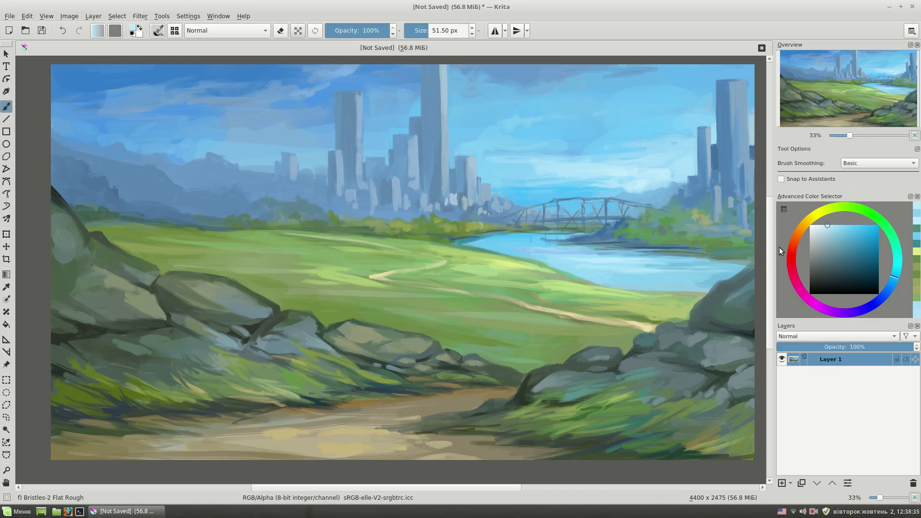
pyautogui.press('[')
pyautogui.moveTo(850, 248); pyautogui.dragTo(856, 246)
pyautogui.keyDown('ctrl'); pyautogui.click(576, 281); pyautogui.keyUp('ctrl')
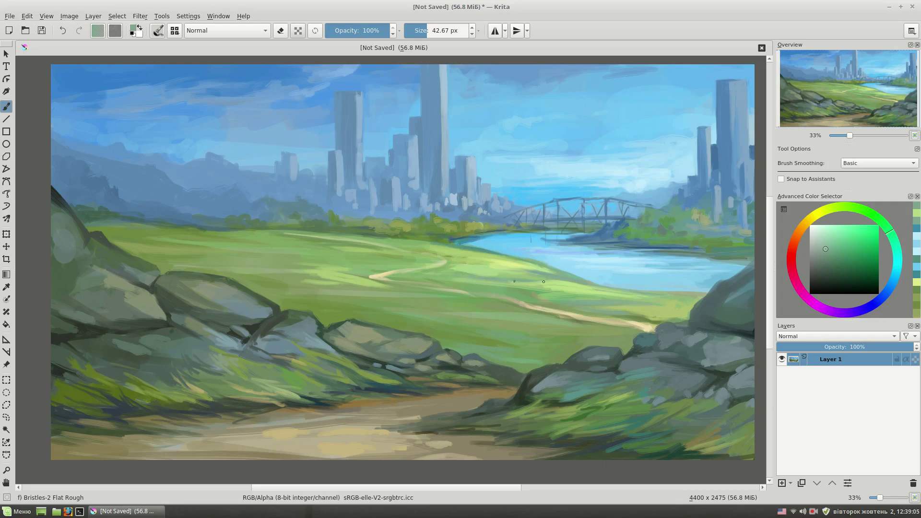
pyautogui.keyDown('ctrl'); pyautogui.click(493, 333); pyautogui.keyUp('ctrl')
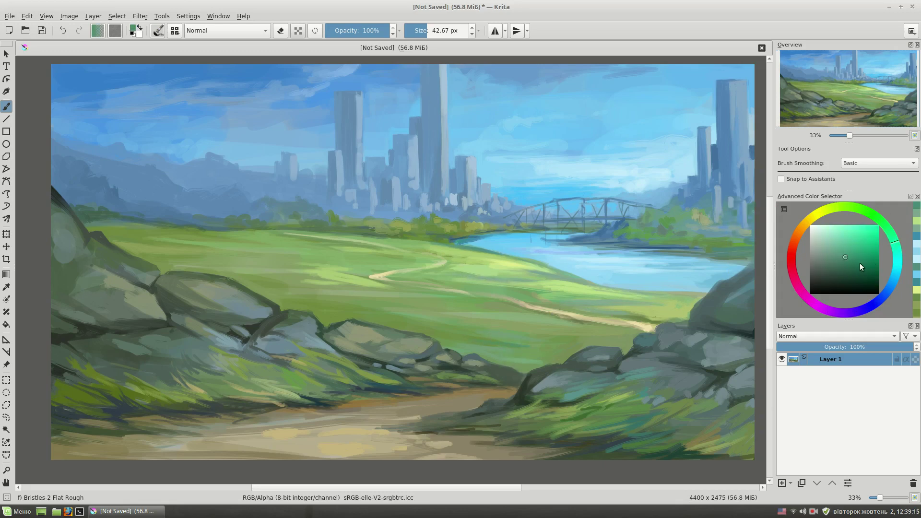
pyautogui.keyDown('ctrl'); pyautogui.click(480, 341); pyautogui.keyUp('ctrl')
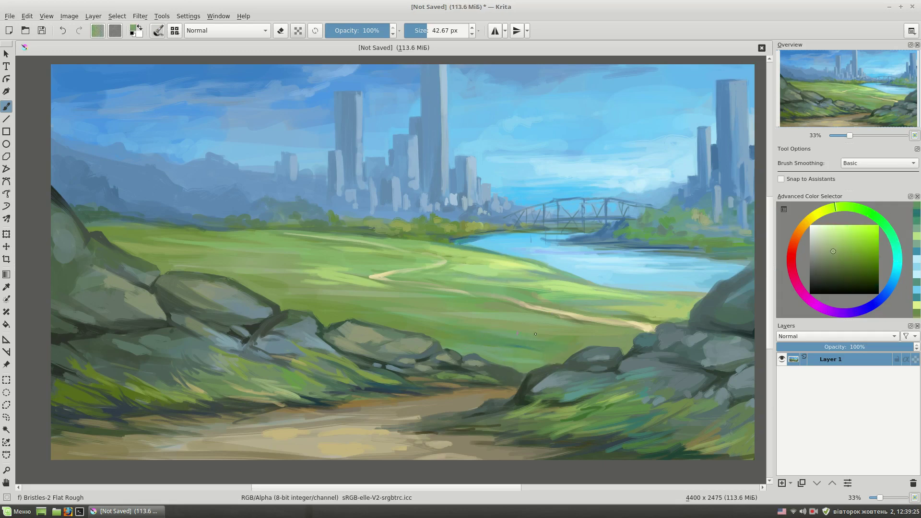
pyautogui.keyDown('ctrl'); pyautogui.click(521, 363); pyautogui.keyUp('ctrl')
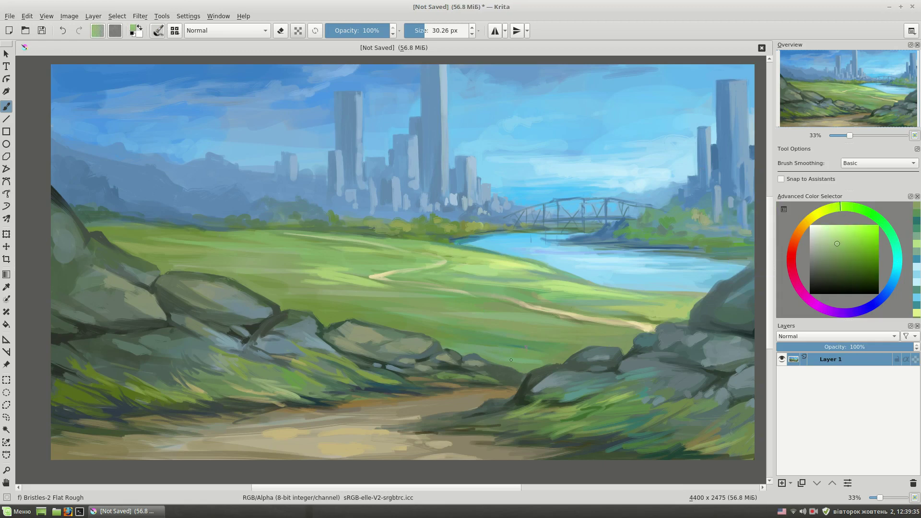
# Step: Sample a darker meadow green and shrink the brush while framing the meadow and rocks
pyautogui.press('+')
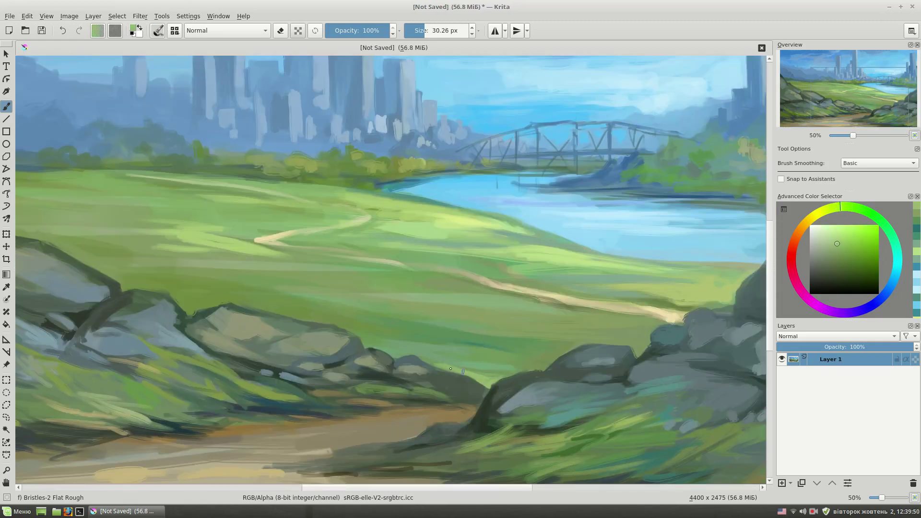
pyautogui.keyDown('ctrl'); pyautogui.click(494, 384); pyautogui.keyUp('ctrl')
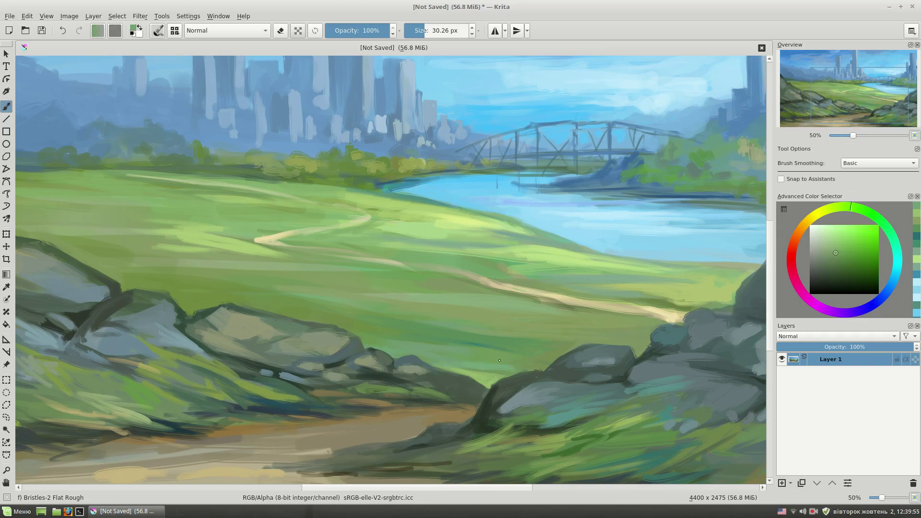
pyautogui.keyDown('ctrl'); pyautogui.click(494, 384); pyautogui.keyUp('ctrl')
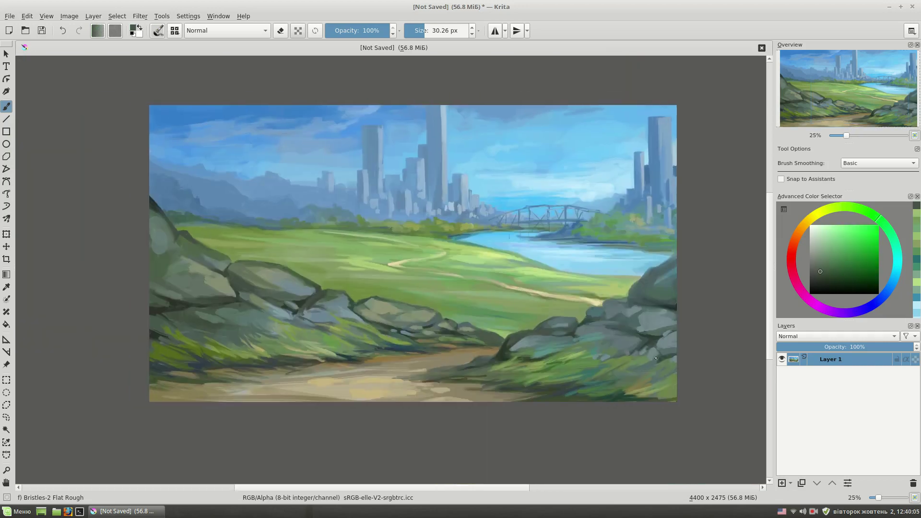
pyautogui.moveTo(494, 384)
pyautogui.mouseDown()
pyautogui.moveTo(656, 357)
pyautogui.moveTo(588, 275)
pyautogui.mouseUp()
pyautogui.press('[')
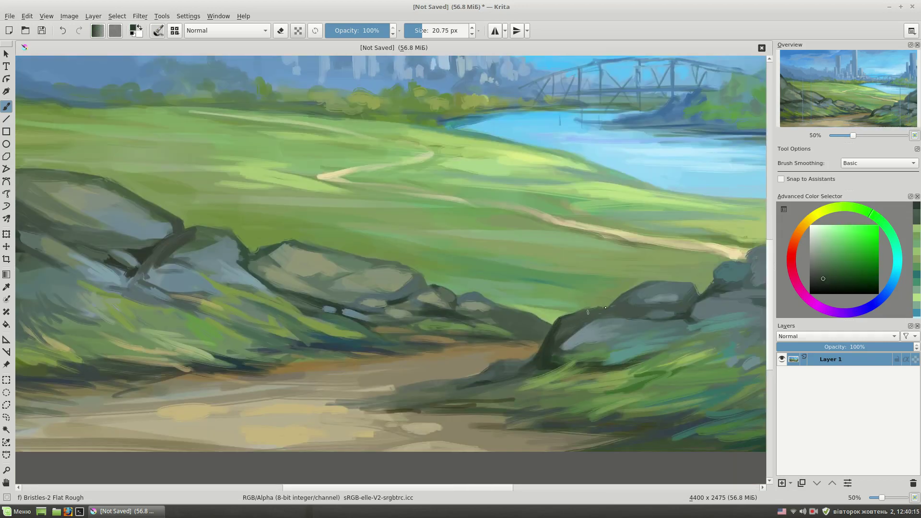
pyautogui.press('-')
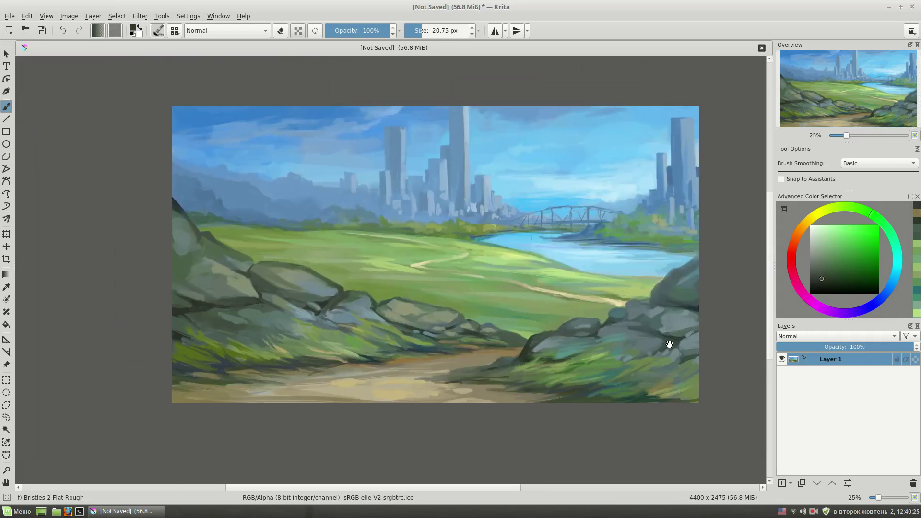
# Step: Paint thin light sky-blue highlights along the bridge truss with a much smaller brush
pyautogui.press('+')
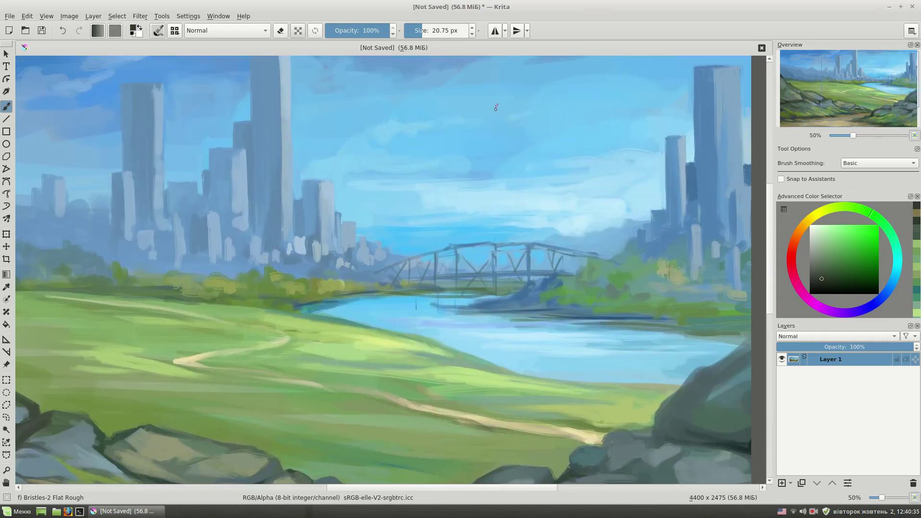
pyautogui.keyDown('ctrl'); pyautogui.click(535, 241); pyautogui.keyUp('ctrl')
pyautogui.press('[')
pyautogui.press('[')
pyautogui.moveTo(518, 243); pyautogui.dragTo(456, 245)
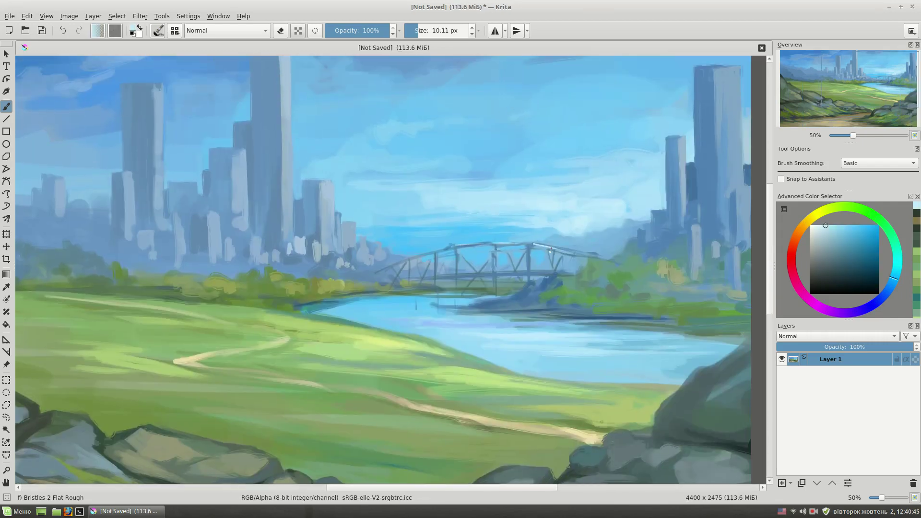
pyautogui.press('-')
pyautogui.moveTo(529, 267)
pyautogui.mouseDown()
pyautogui.moveTo(529, 247)
pyautogui.moveTo(599, 223)
pyautogui.mouseUp()
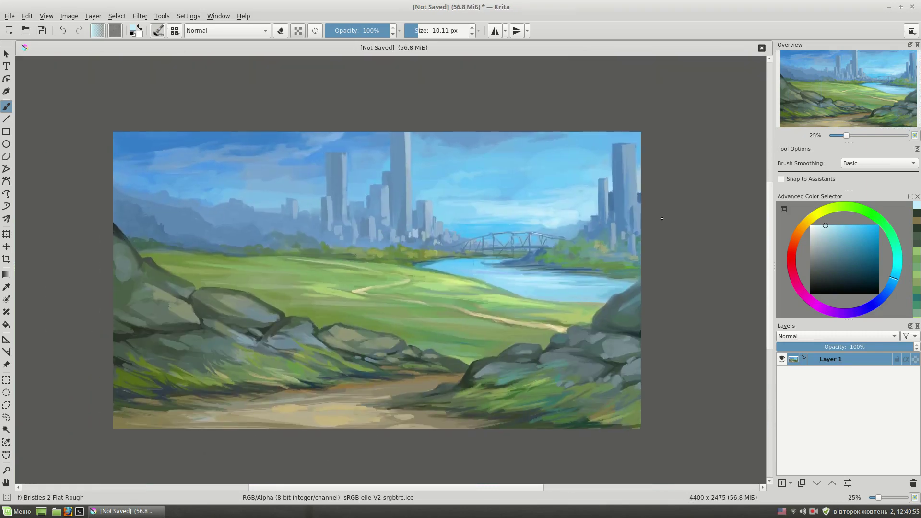
# Step: Sample a medium sky blue and a darker teal, and enlarge the brush
pyautogui.press('+')
pyautogui.keyDown('ctrl'); pyautogui.click(360, 152); pyautogui.keyUp('ctrl')
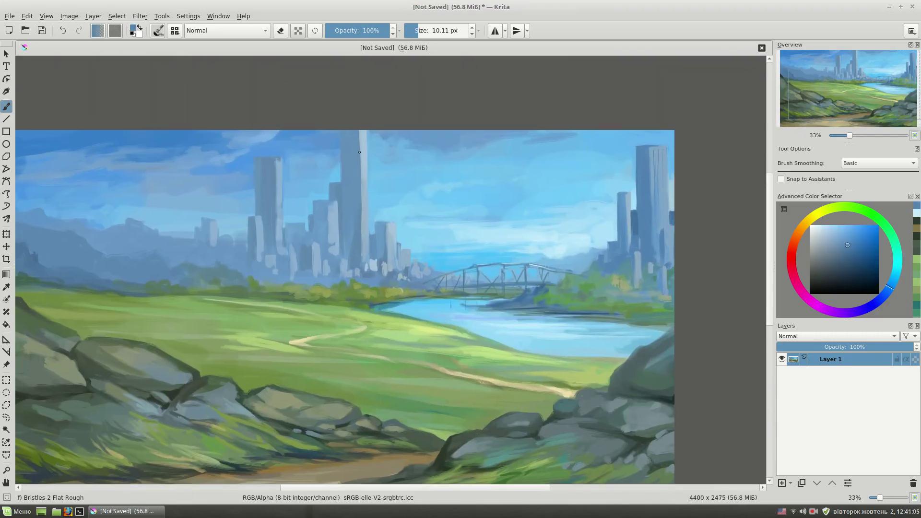
pyautogui.moveTo(556, 323); pyautogui.dragTo(609, 263)
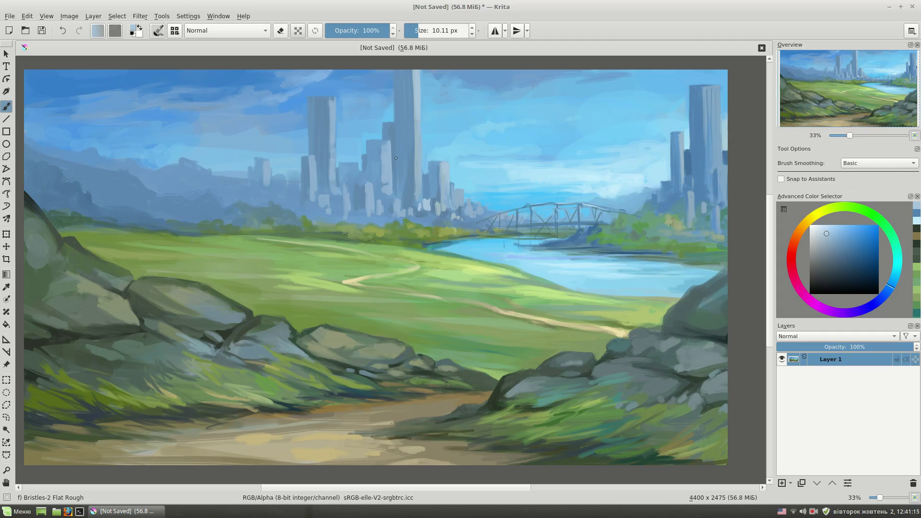
pyautogui.keyDown('ctrl'); pyautogui.click(735, 280); pyautogui.keyUp('ctrl')
pyautogui.moveTo(723, 278)
pyautogui.mouseDown()
pyautogui.moveTo(735, 279)
pyautogui.moveTo(736, 232)
pyautogui.mouseUp()
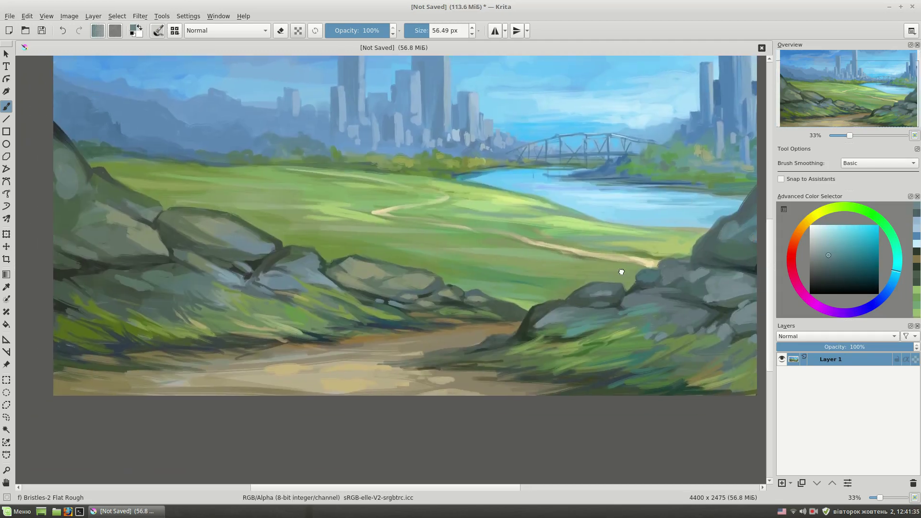
# Step: Paint light sky-blue strokes across the upper sky with a smaller brush
pyautogui.moveTo(588, 242)
pyautogui.mouseDown()
pyautogui.moveTo(616, 228)
pyautogui.moveTo(607, 283)
pyautogui.mouseUp()
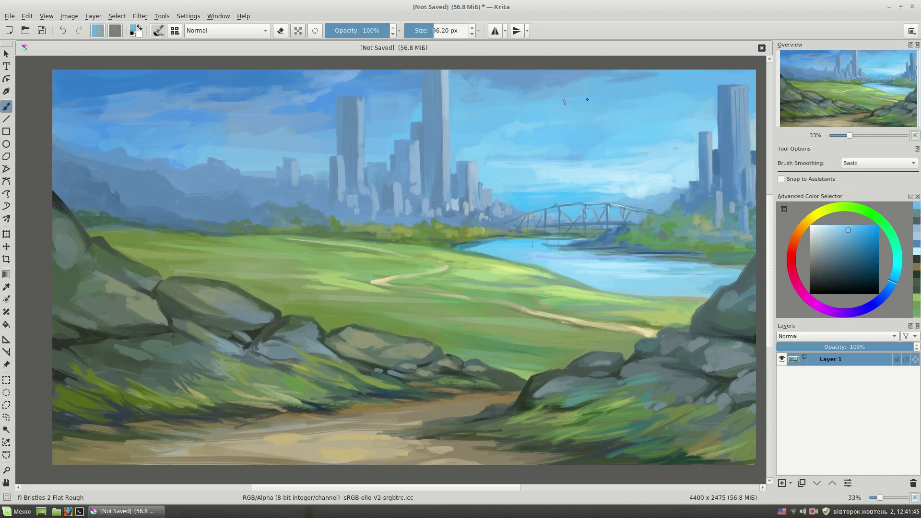
pyautogui.keyDown('ctrl'); pyautogui.click(634, 102); pyautogui.keyUp('ctrl')
pyautogui.moveTo(706, 88); pyautogui.dragTo(637, 91)
pyautogui.moveTo(343, 184); pyautogui.dragTo(307, 182)
# Step: Sample greyer blues from the sky and yellow-greens from the meadow
pyautogui.keyDown('ctrl'); pyautogui.click(283, 193); pyautogui.keyUp('ctrl')
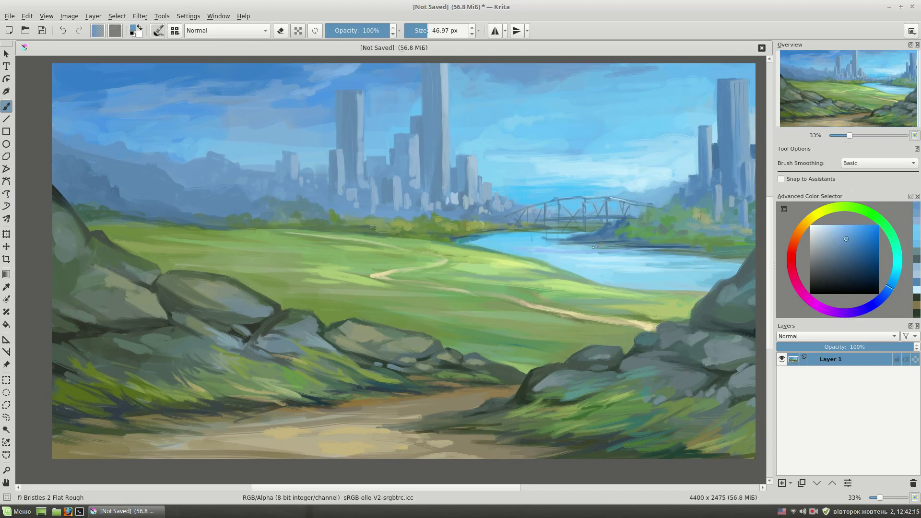
pyautogui.moveTo(198, 190); pyautogui.dragTo(196, 192)
pyautogui.keyDown('ctrl'); pyautogui.click(218, 197); pyautogui.keyUp('ctrl')
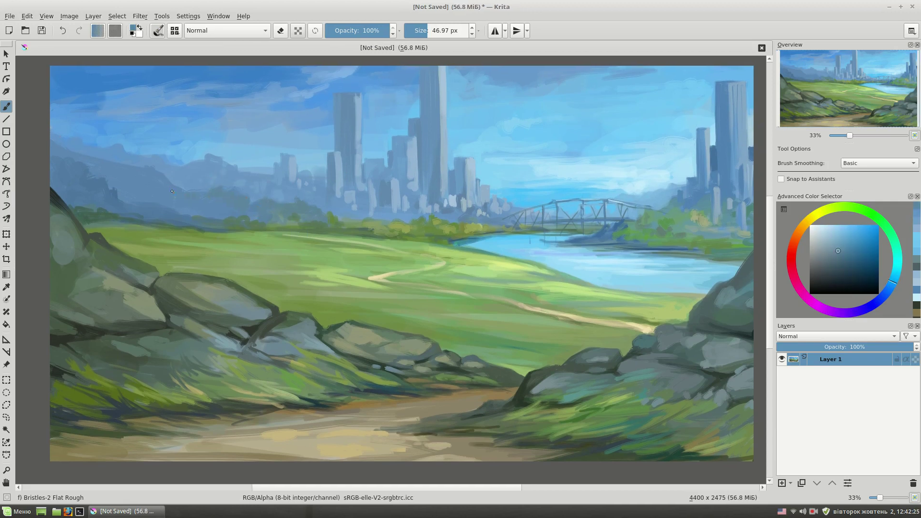
pyautogui.moveTo(563, 267); pyautogui.dragTo(540, 271)
pyautogui.keyDown('ctrl'); pyautogui.click(682, 225); pyautogui.keyUp('ctrl')
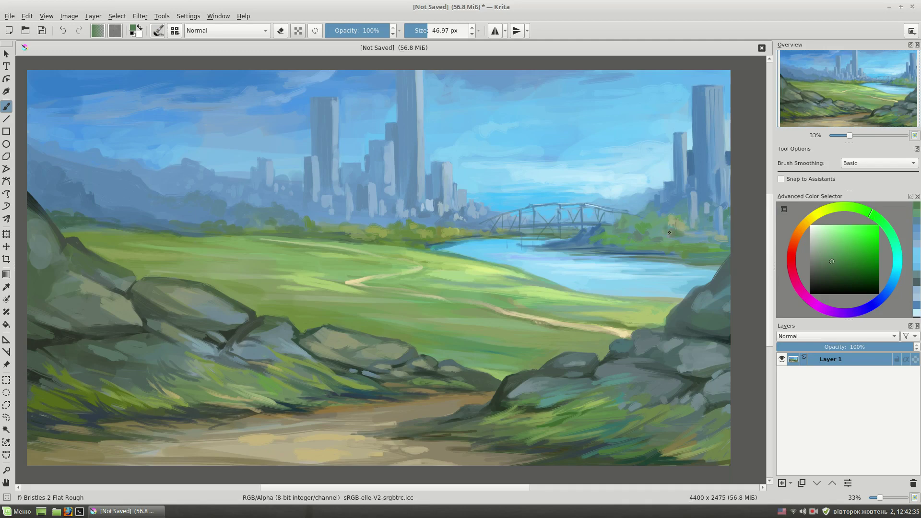
pyautogui.keyDown('ctrl'); pyautogui.click(687, 231); pyautogui.keyUp('ctrl')
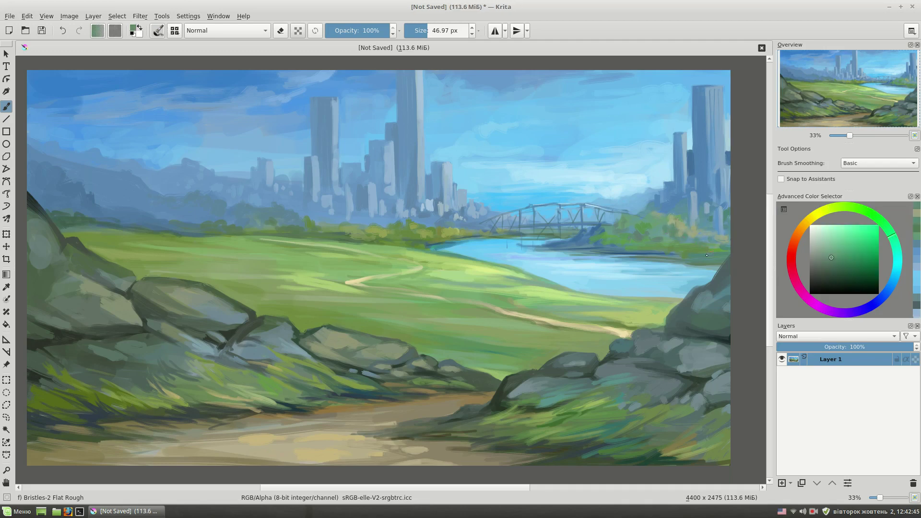
# Step: Sample cyan from the river plus more meadow greens and yellow-greens
pyautogui.press('[')
pyautogui.keyDown('ctrl'); pyautogui.click(672, 259); pyautogui.keyUp('ctrl')
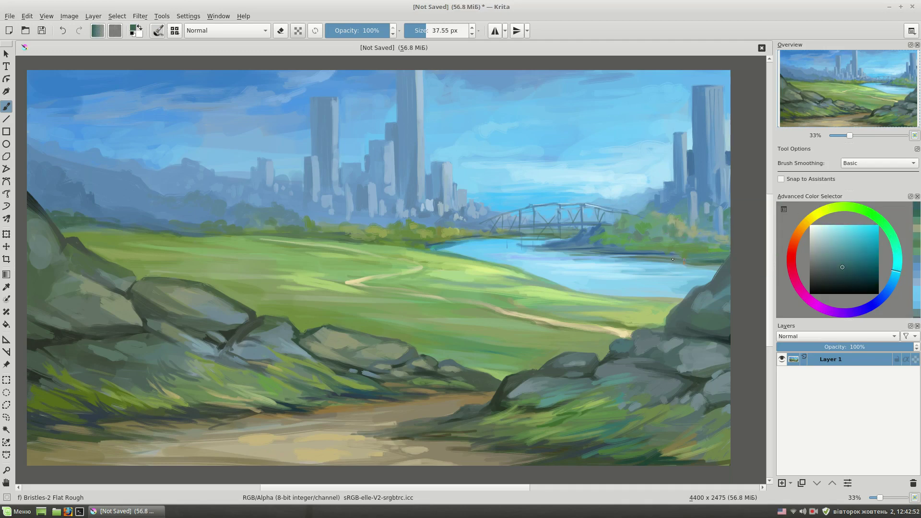
pyautogui.keyDown('ctrl'); pyautogui.click(705, 249); pyautogui.keyUp('ctrl')
pyautogui.keyDown('ctrl'); pyautogui.click(710, 244); pyautogui.keyUp('ctrl')
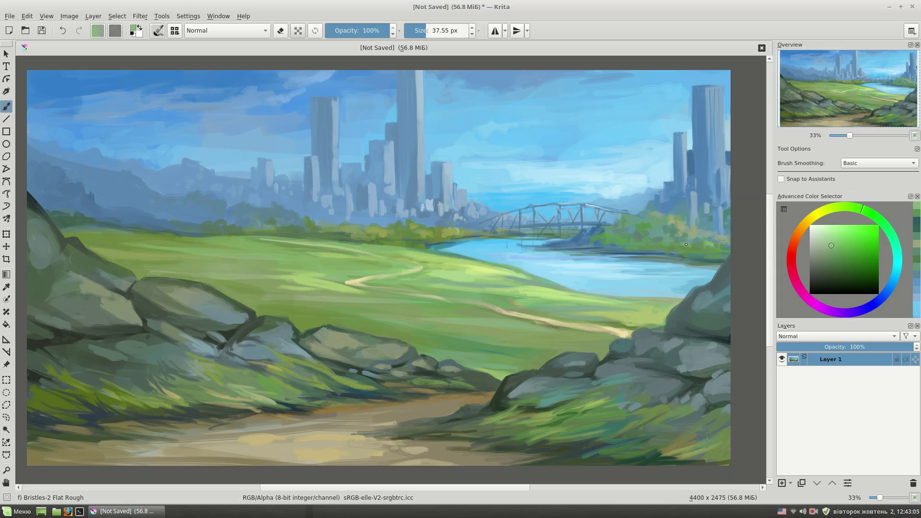
pyautogui.moveTo(619, 260); pyautogui.dragTo(641, 256)
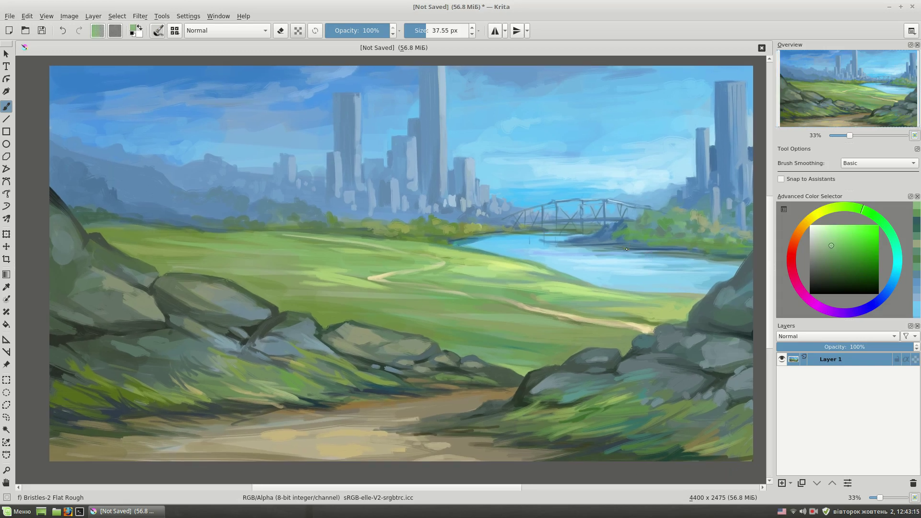
pyautogui.press(']')
pyautogui.keyDown('ctrl'); pyautogui.click(160, 269); pyautogui.keyUp('ctrl')
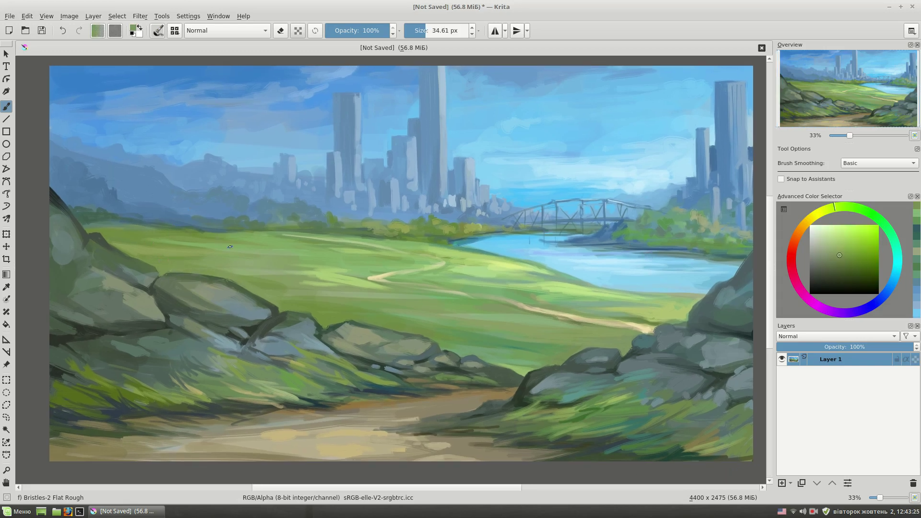
pyautogui.scroll(3, 230, 246)
# Step: Shrink the brush and paint the first light grass blades beside the left rocks
pyautogui.click(843, 241)
pyautogui.press('[')
pyautogui.press('[')
pyautogui.press('[')
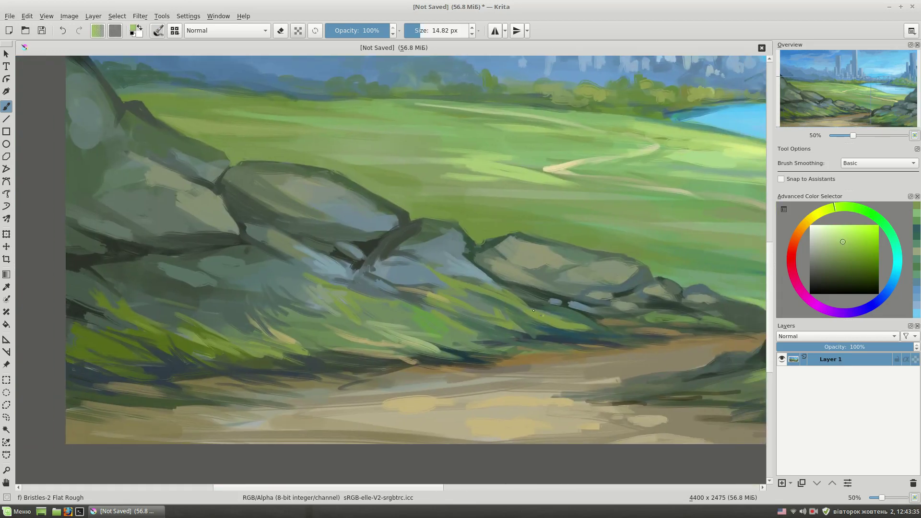
pyautogui.moveTo(533, 311)
pyautogui.mouseDown()
pyautogui.moveTo(552, 319)
pyautogui.moveTo(534, 318)
pyautogui.mouseUp()
pyautogui.keyDown('ctrl'); pyautogui.click(534, 317); pyautogui.keyUp('ctrl')
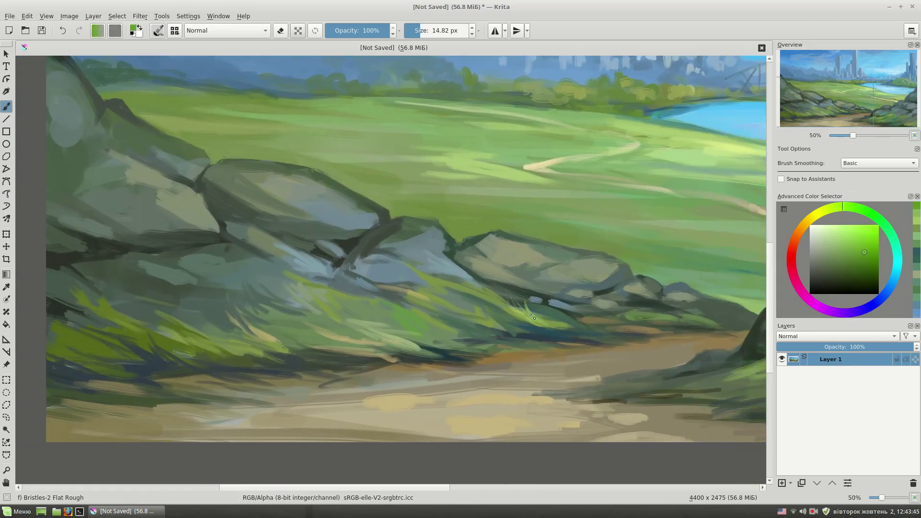
pyautogui.keyDown('ctrl'); pyautogui.click(565, 315); pyautogui.keyUp('ctrl')
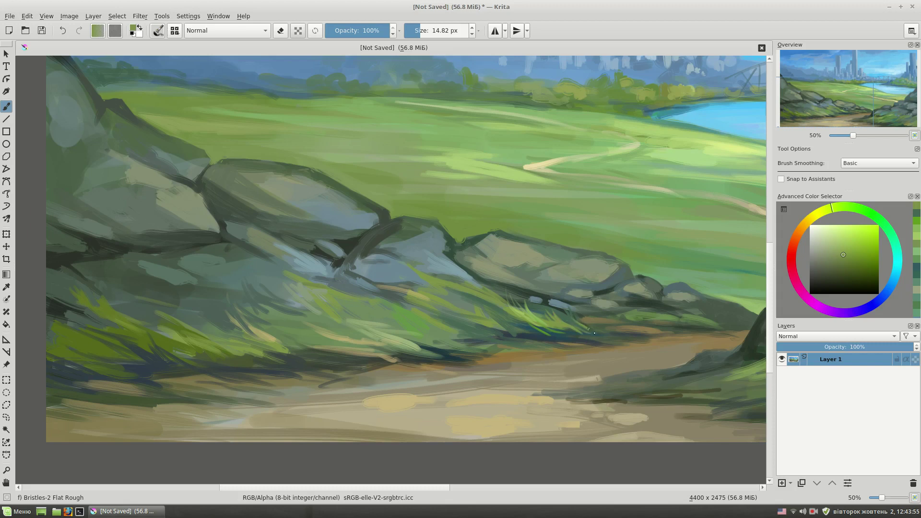
pyautogui.moveTo(418, 294); pyautogui.dragTo(401, 276)
# Step: Add bright green grass blades below the rocks and sample an ochre from the path
pyautogui.click(858, 207)
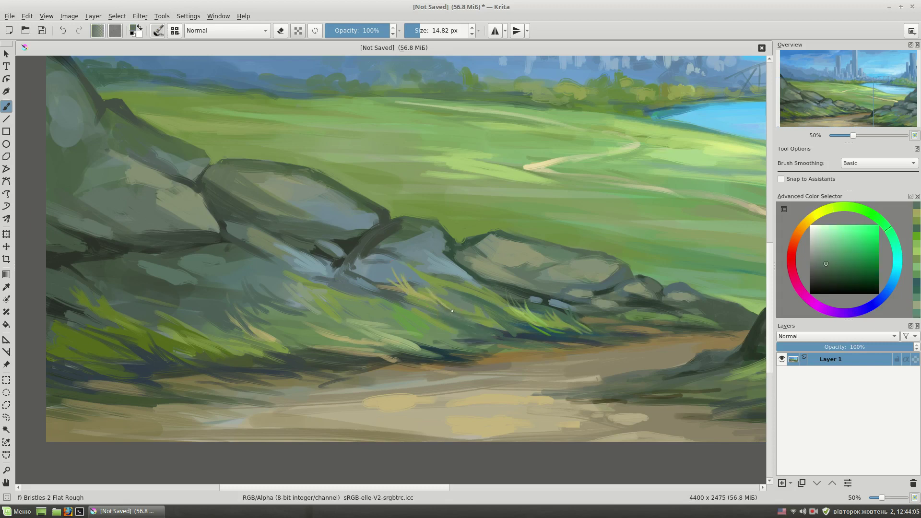
pyautogui.moveTo(418, 344)
pyautogui.mouseDown()
pyautogui.moveTo(392, 334)
pyautogui.moveTo(435, 347)
pyautogui.mouseUp()
pyautogui.keyDown('ctrl'); pyautogui.click(401, 335); pyautogui.keyUp('ctrl')
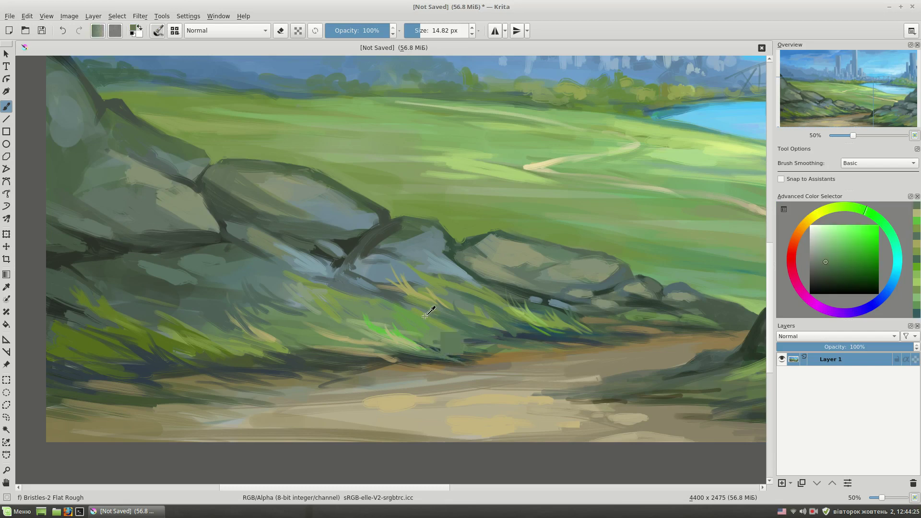
pyautogui.keyDown('ctrl'); pyautogui.click(452, 343); pyautogui.keyUp('ctrl')
pyautogui.moveTo(516, 280); pyautogui.dragTo(554, 241)
pyautogui.keyDown('ctrl'); pyautogui.click(337, 317); pyautogui.keyUp('ctrl')
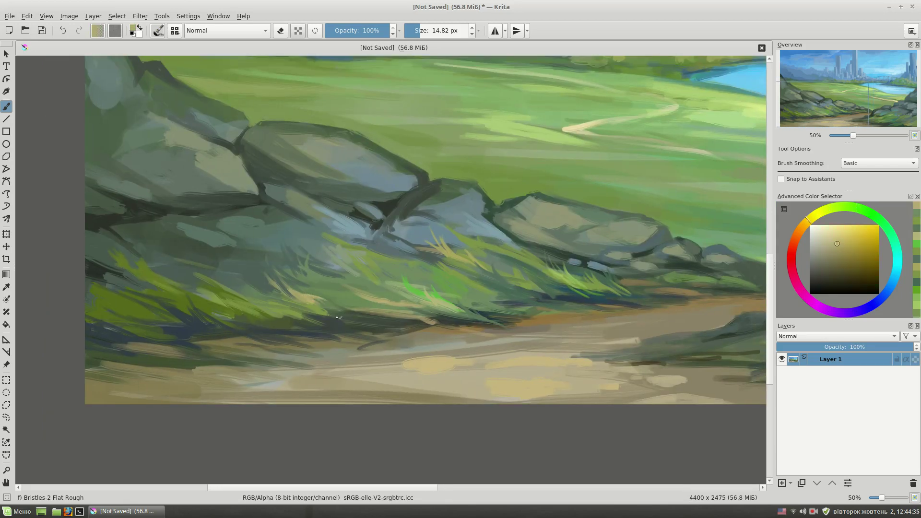
pyautogui.moveTo(288, 281); pyautogui.dragTo(545, 308)
# Step: Sample meadow greens and dark teal shadow colours around the rock pile
pyautogui.keyDown('ctrl'); pyautogui.click(538, 339); pyautogui.keyUp('ctrl')
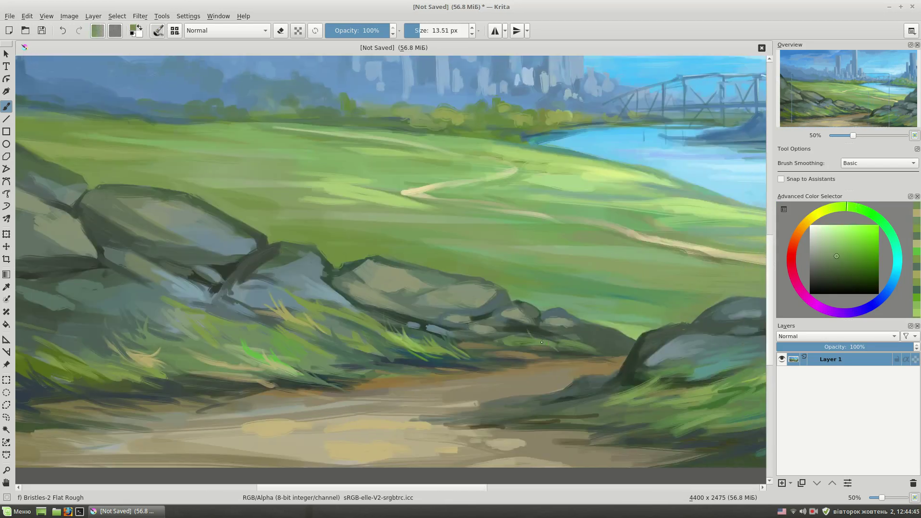
pyautogui.keyDown('ctrl'); pyautogui.click(510, 337); pyautogui.keyUp('ctrl')
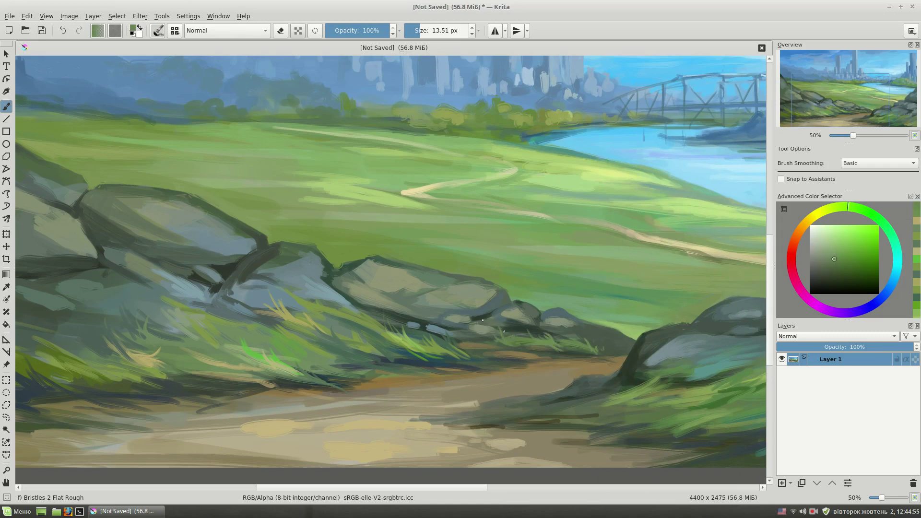
pyautogui.keyDown('ctrl'); pyautogui.click(471, 346); pyautogui.keyUp('ctrl')
pyautogui.moveTo(456, 364); pyautogui.dragTo(488, 365)
pyautogui.keyDown('ctrl'); pyautogui.click(488, 365); pyautogui.keyUp('ctrl')
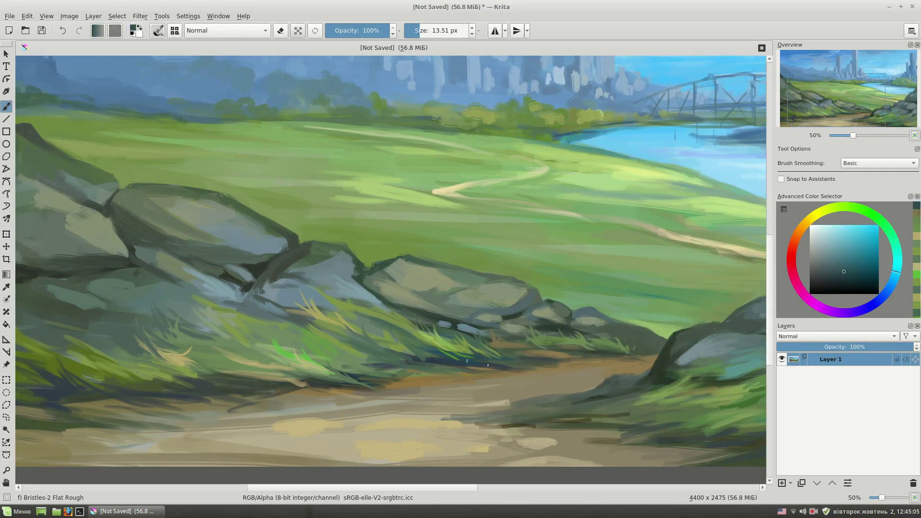
pyautogui.moveTo(396, 321); pyautogui.dragTo(455, 227)
# Step: Paint olive yellow-green grass blades beneath the rocks, sampling grass and teal shadow tones
pyautogui.keyDown('ctrl'); pyautogui.click(228, 311); pyautogui.keyUp('ctrl')
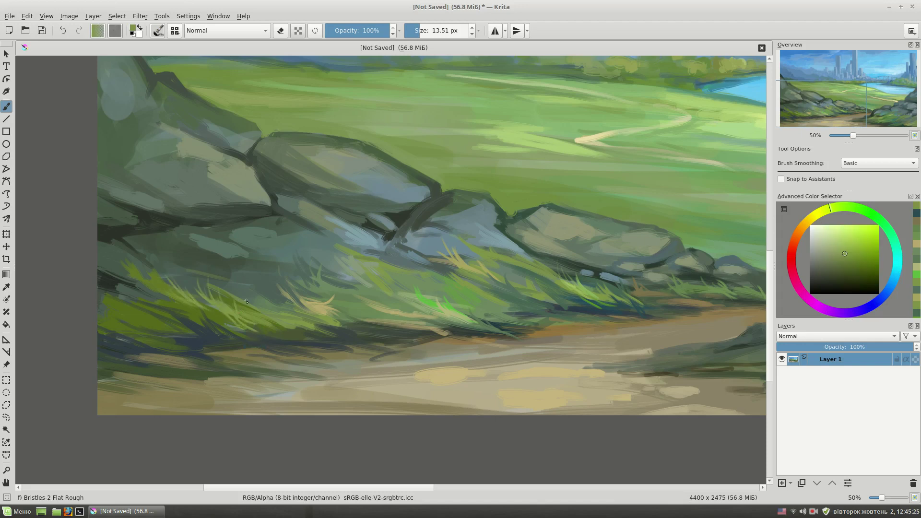
pyautogui.keyDown('ctrl'); pyautogui.click(276, 300); pyautogui.keyUp('ctrl')
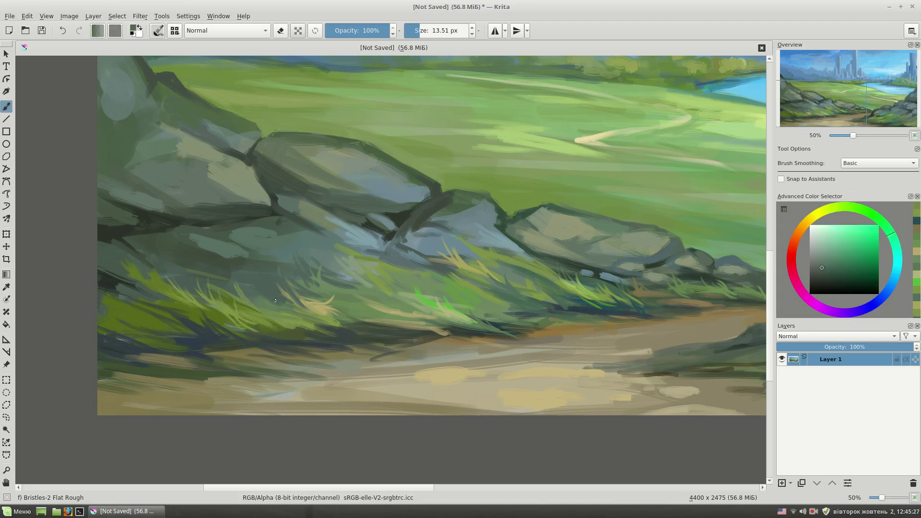
pyautogui.keyDown('ctrl'); pyautogui.click(317, 314); pyautogui.keyUp('ctrl')
pyautogui.keyDown('ctrl'); pyautogui.click(295, 340); pyautogui.keyUp('ctrl')
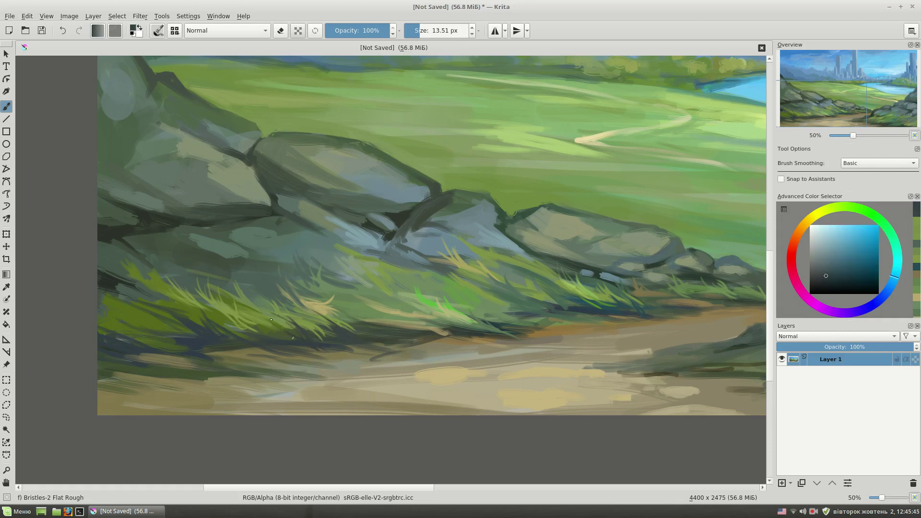
pyautogui.moveTo(271, 324); pyautogui.dragTo(303, 333)
pyautogui.keyDown('ctrl'); pyautogui.click(184, 286); pyautogui.keyUp('ctrl')
pyautogui.moveTo(183, 286)
pyautogui.mouseDown()
pyautogui.moveTo(225, 295)
pyautogui.moveTo(259, 346)
pyautogui.moveTo(249, 315)
pyautogui.mouseUp()
pyautogui.keyDown('ctrl'); pyautogui.click(214, 293); pyautogui.keyUp('ctrl')
pyautogui.keyDown('ctrl'); pyautogui.click(240, 312); pyautogui.keyUp('ctrl')
pyautogui.keyDown('ctrl'); pyautogui.click(184, 320); pyautogui.keyUp('ctrl')
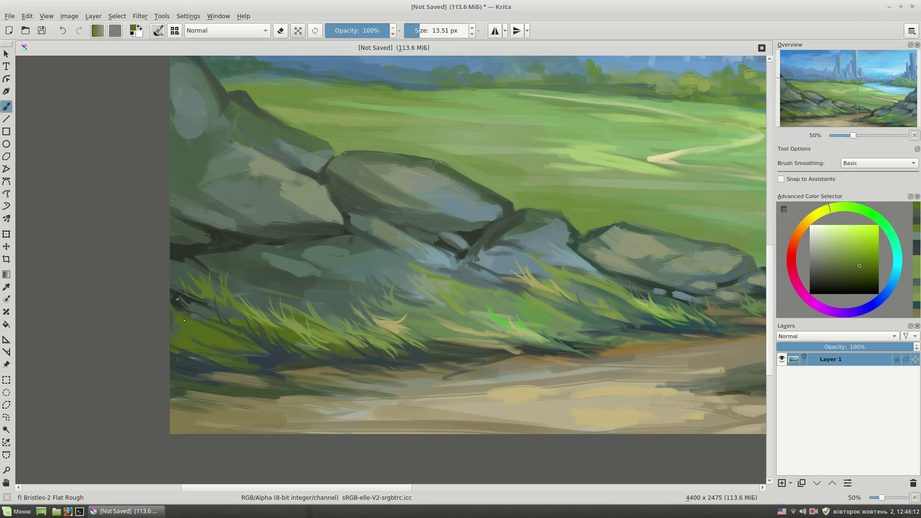
pyautogui.keyDown('ctrl'); pyautogui.click(222, 319); pyautogui.keyUp('ctrl')
pyautogui.moveTo(192, 307)
pyautogui.mouseDown()
pyautogui.moveTo(235, 343)
pyautogui.moveTo(225, 346)
pyautogui.moveTo(263, 360)
pyautogui.mouseUp()
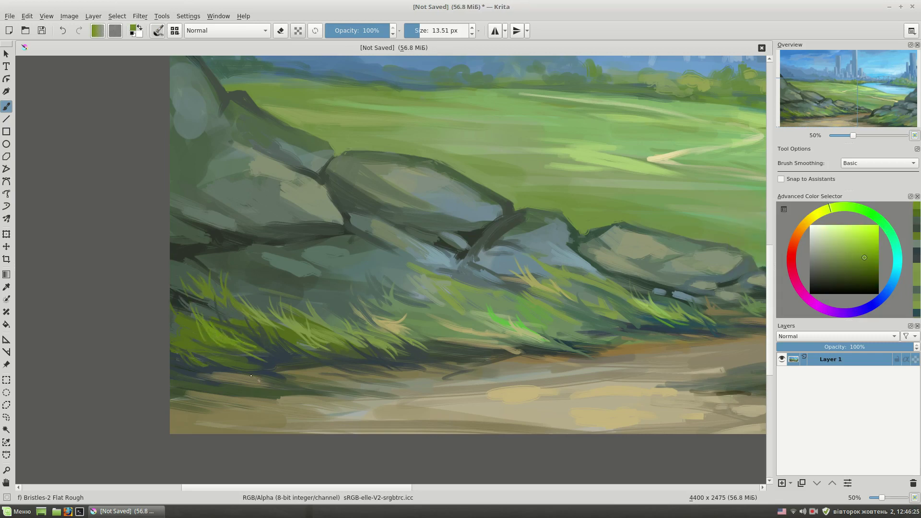
# Step: Try a dark blue-grey stroke along the path edge, then undo it
pyautogui.keyDown('ctrl'); pyautogui.click(223, 340); pyautogui.keyUp('ctrl')
pyautogui.keyDown('ctrl'); pyautogui.click(298, 373); pyautogui.keyUp('ctrl')
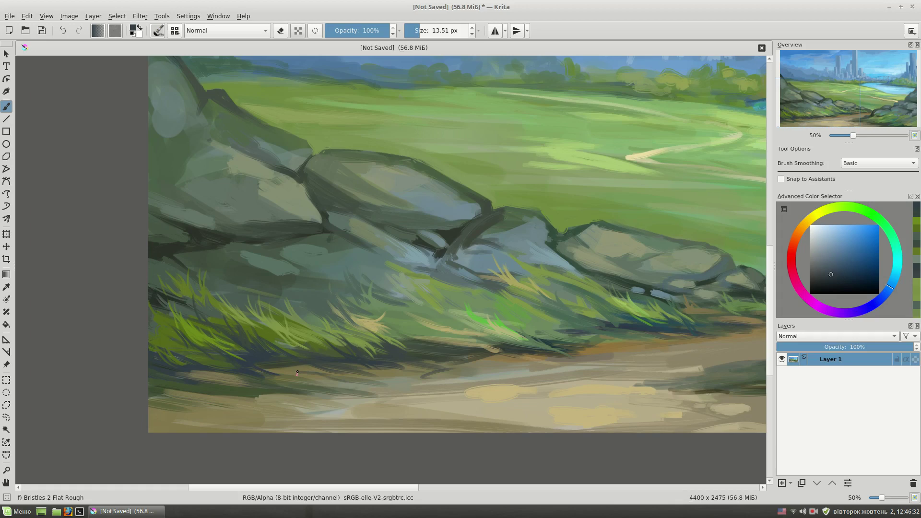
pyautogui.keyDown('ctrl'); pyautogui.click(272, 337); pyautogui.keyUp('ctrl')
pyautogui.keyDown('ctrl'); pyautogui.click(259, 379); pyautogui.keyUp('ctrl')
pyautogui.moveTo(297, 397); pyautogui.dragTo(254, 402)
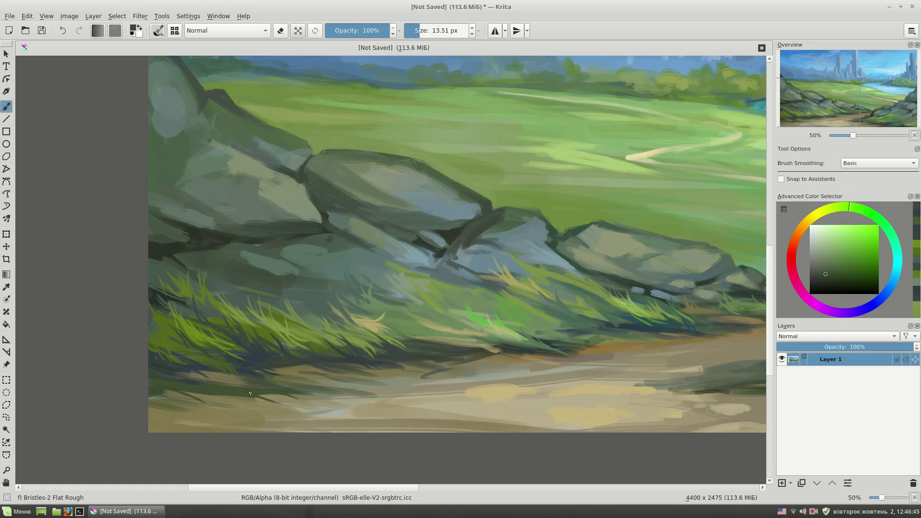
pyautogui.hotkey('ctrl', 'z')
# Step: Sample lighter greens, path tans, a darker olive and a bright green
pyautogui.keyDown('ctrl'); pyautogui.click(385, 255); pyautogui.keyUp('ctrl')
pyautogui.keyDown('ctrl'); pyautogui.click(270, 268); pyautogui.keyUp('ctrl')
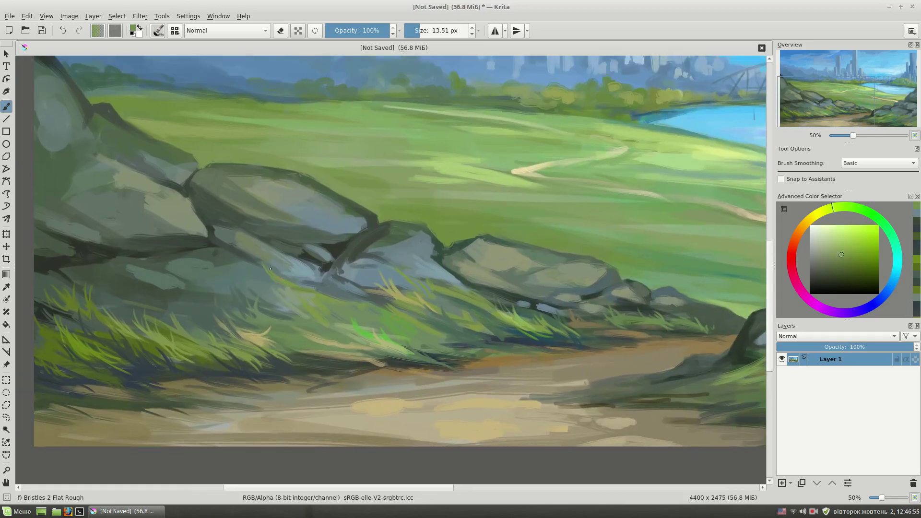
pyautogui.keyDown('ctrl'); pyautogui.click(298, 288); pyautogui.keyUp('ctrl')
pyautogui.moveTo(470, 320); pyautogui.dragTo(431, 272)
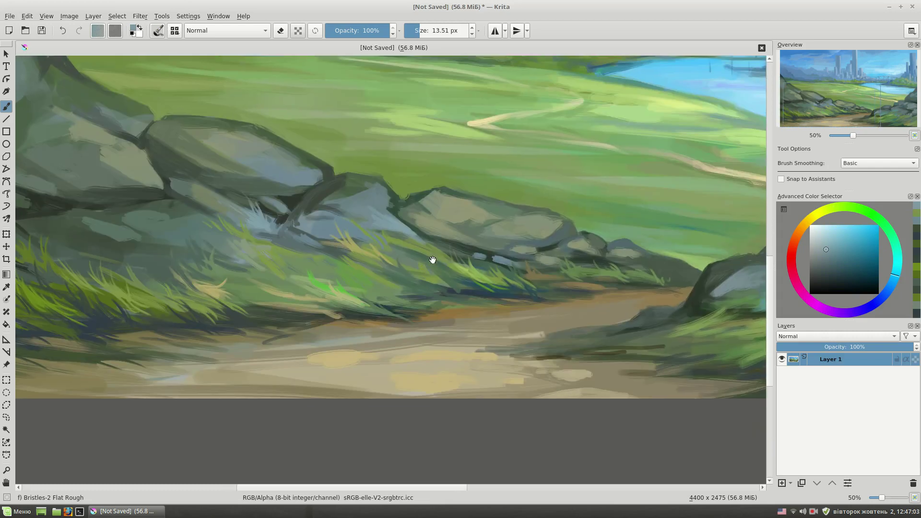
pyautogui.keyDown('ctrl'); pyautogui.click(303, 295); pyautogui.keyUp('ctrl')
pyautogui.keyDown('ctrl'); pyautogui.click(293, 314); pyautogui.keyUp('ctrl')
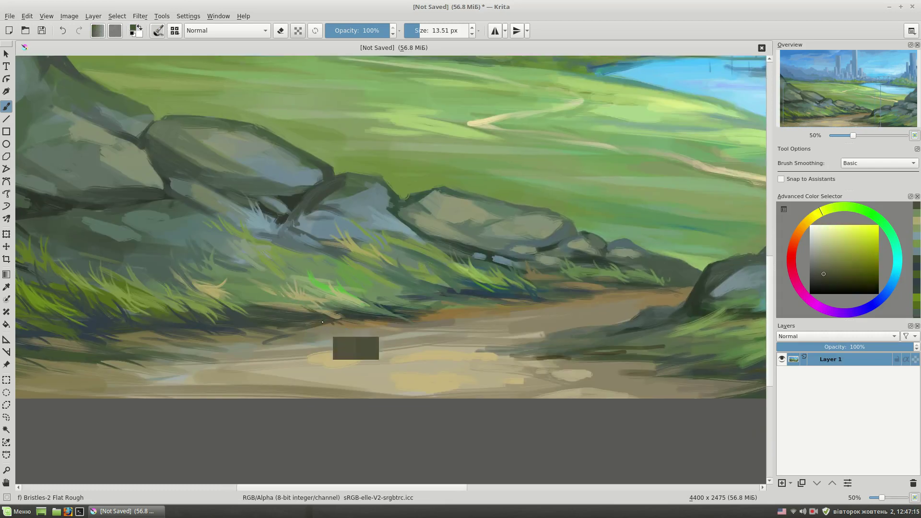
pyautogui.moveTo(293, 314); pyautogui.dragTo(336, 383)
pyautogui.keyDown('ctrl'); pyautogui.click(357, 395); pyautogui.keyUp('ctrl')
# Step: Sample greens and paint light grass blades under and right of the right-hand rocks
pyautogui.scroll(-1, 541, 280)
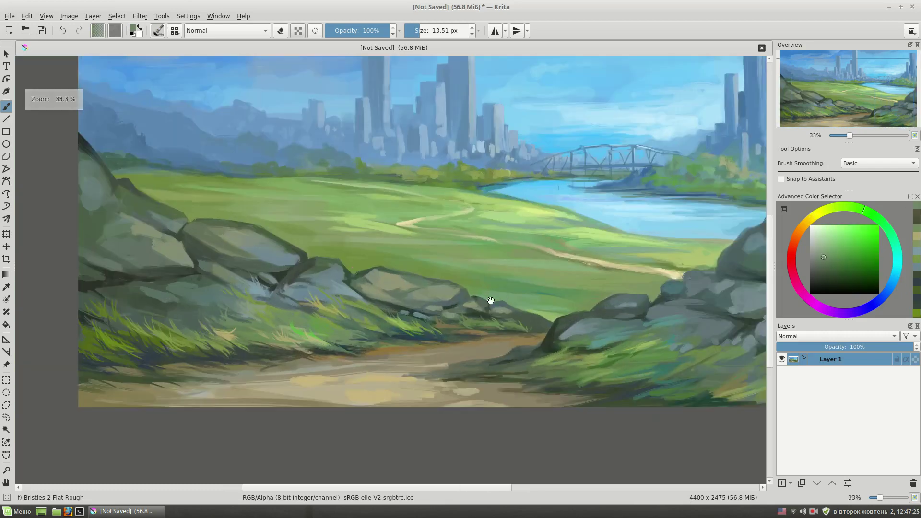
pyautogui.moveTo(634, 302)
pyautogui.mouseDown()
pyautogui.moveTo(590, 337)
pyautogui.moveTo(551, 281)
pyautogui.mouseUp()
pyautogui.scroll(1, 698, 377)
pyautogui.keyDown('ctrl'); pyautogui.click(575, 284); pyautogui.keyUp('ctrl')
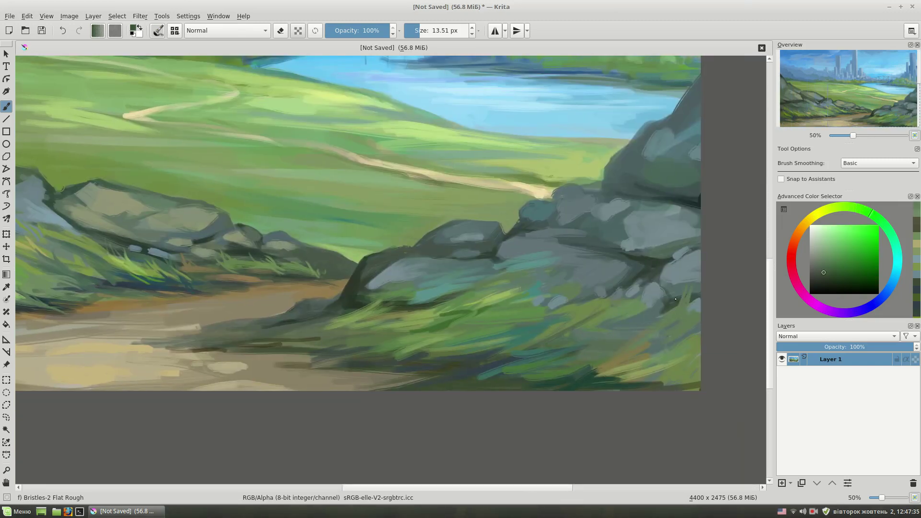
pyautogui.keyDown('ctrl'); pyautogui.click(642, 304); pyautogui.keyUp('ctrl')
pyautogui.moveTo(621, 355); pyautogui.dragTo(595, 383)
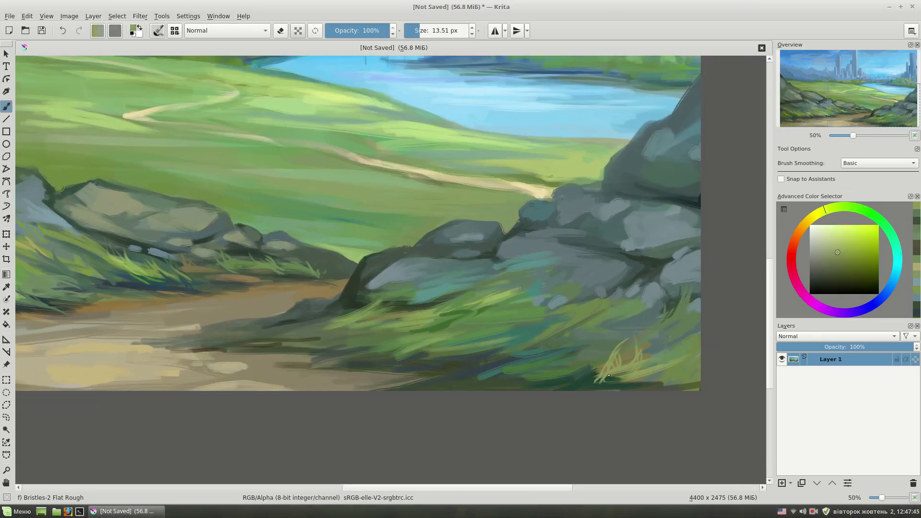
pyautogui.keyDown('ctrl'); pyautogui.click(629, 348); pyautogui.keyUp('ctrl')
pyautogui.moveTo(645, 367); pyautogui.dragTo(682, 338)
# Step: Try olive and teal tones, settling on a greyer, darker teal-green
pyautogui.keyDown('ctrl'); pyautogui.click(669, 330); pyautogui.keyUp('ctrl')
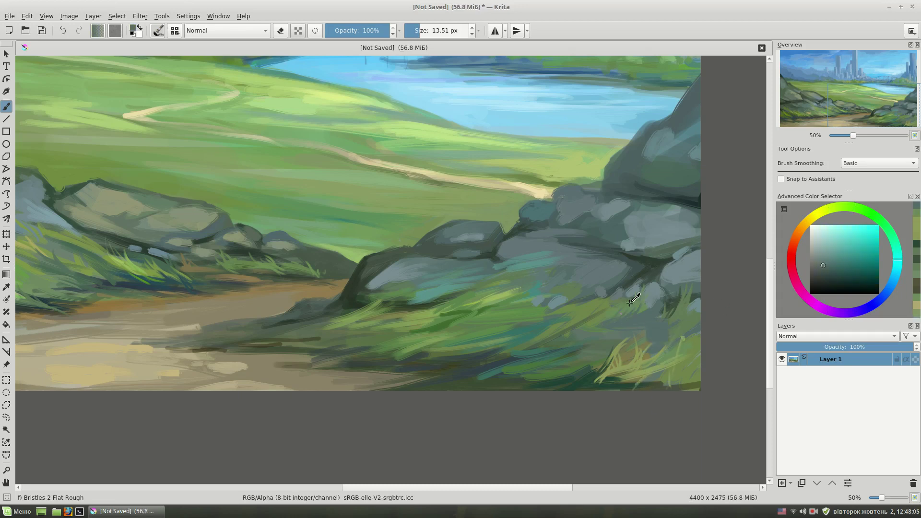
pyautogui.keyDown('ctrl'); pyautogui.click(565, 386); pyautogui.keyUp('ctrl')
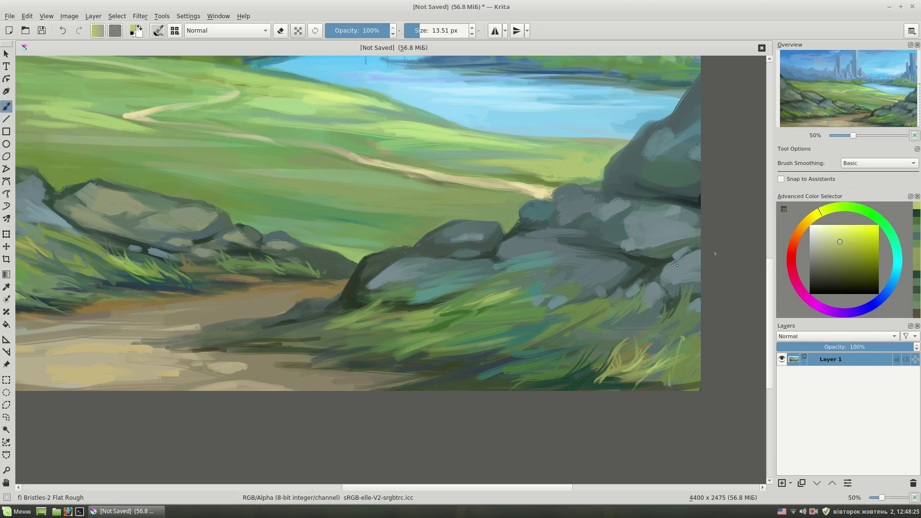
pyautogui.keyDown('ctrl'); pyautogui.click(574, 309); pyautogui.keyUp('ctrl')
pyautogui.keyDown('ctrl'); pyautogui.click(586, 330); pyautogui.keyUp('ctrl')
pyautogui.keyDown('ctrl'); pyautogui.click(601, 314); pyautogui.keyUp('ctrl')
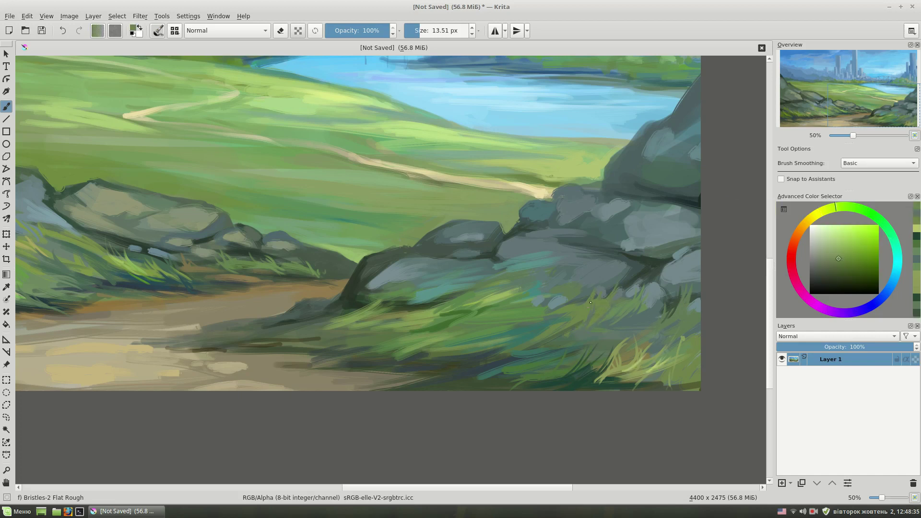
pyautogui.keyDown('ctrl'); pyautogui.click(571, 328); pyautogui.keyUp('ctrl')
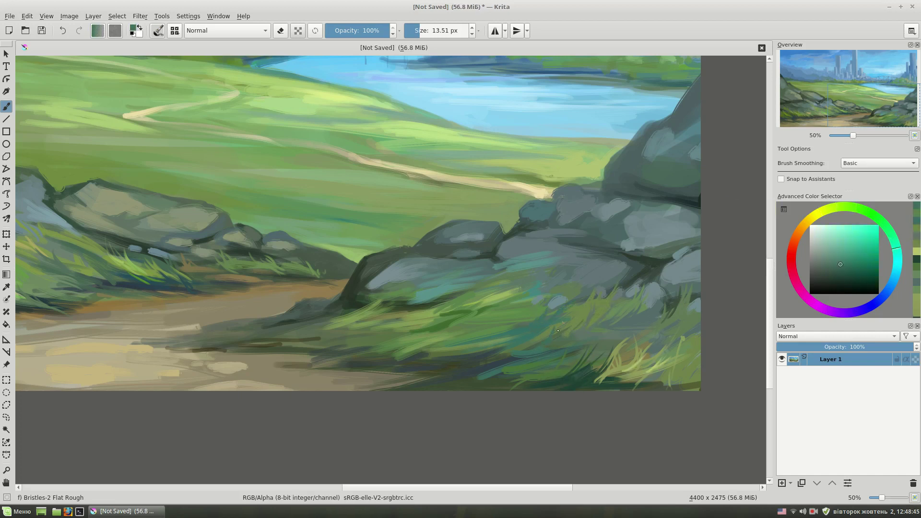
pyautogui.keyDown('ctrl'); pyautogui.click(415, 359); pyautogui.keyUp('ctrl')
pyautogui.keyDown('ctrl'); pyautogui.click(630, 317); pyautogui.keyUp('ctrl')
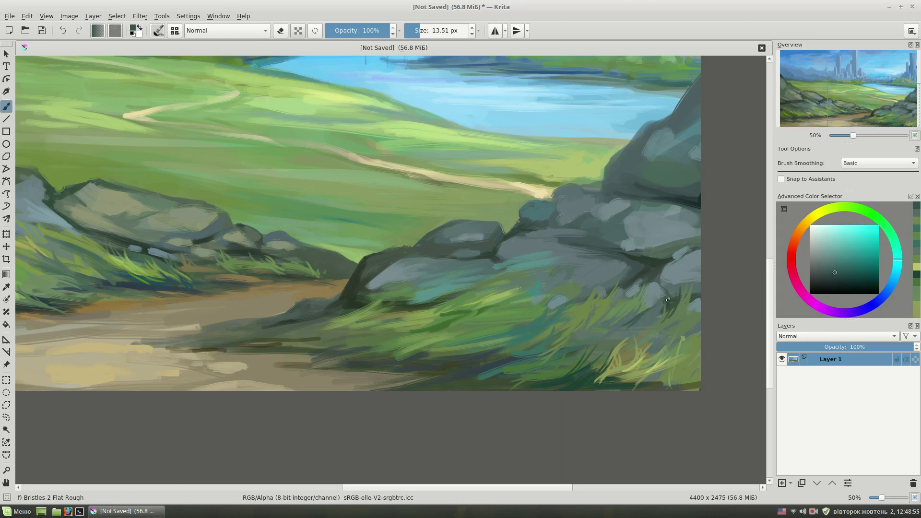
pyautogui.moveTo(407, 327); pyautogui.dragTo(386, 303)
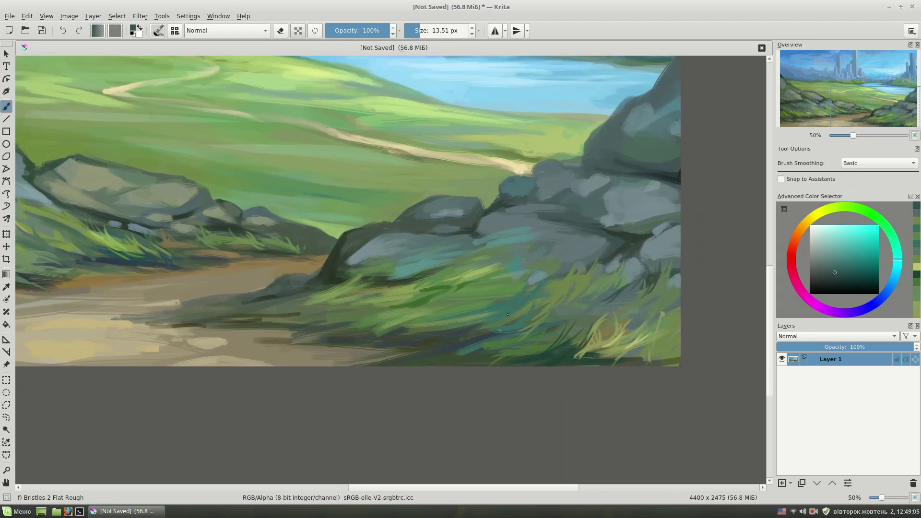
# Step: Paint bright and lighter yellow-green grass strokes over the rocks
pyautogui.keyDown('ctrl'); pyautogui.click(478, 332); pyautogui.keyUp('ctrl')
pyautogui.keyDown('ctrl'); pyautogui.click(474, 347); pyautogui.keyUp('ctrl')
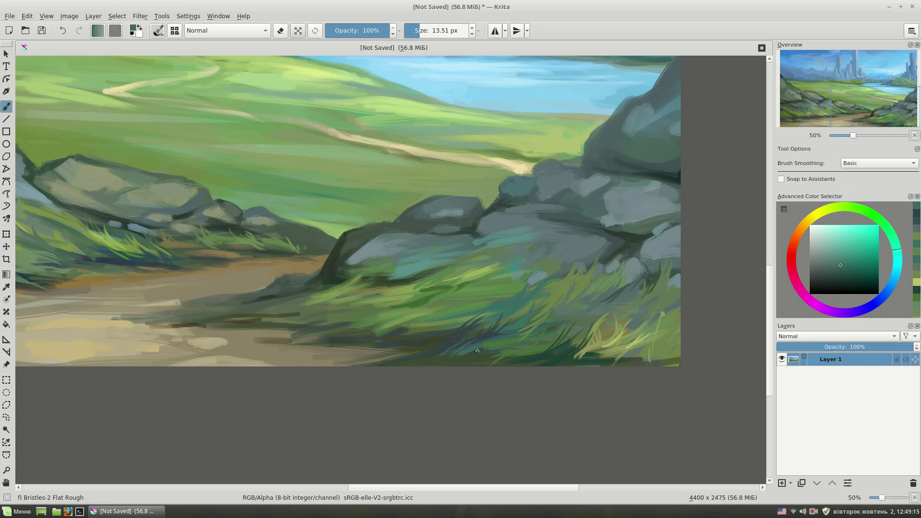
pyautogui.keyDown('ctrl'); pyautogui.click(518, 343); pyautogui.keyUp('ctrl')
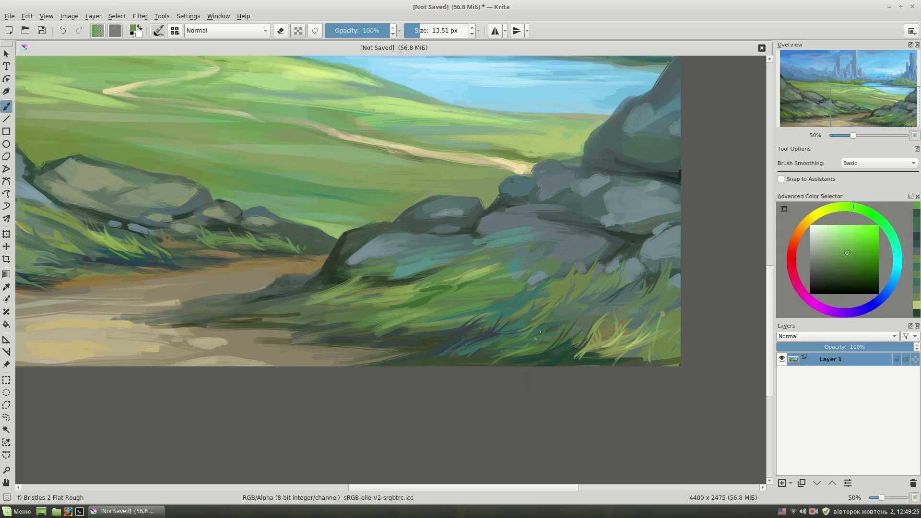
pyautogui.moveTo(503, 355); pyautogui.dragTo(538, 328)
pyautogui.moveTo(604, 199); pyautogui.dragTo(616, 233)
pyautogui.keyDown('ctrl'); pyautogui.click(486, 309); pyautogui.keyUp('ctrl')
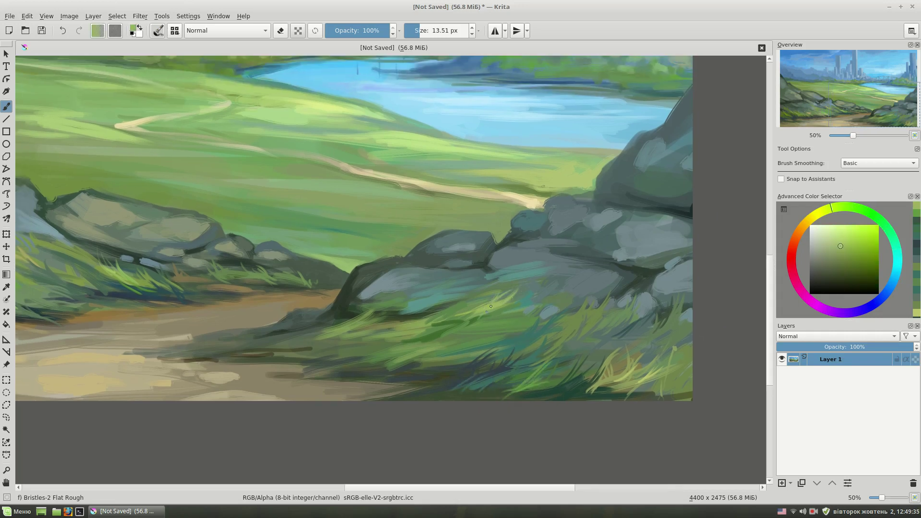
pyautogui.moveTo(475, 311); pyautogui.dragTo(432, 322)
# Step: Add light yellow-green grass blades across the rocks, plus a few dark teal strokes
pyautogui.keyDown('ctrl'); pyautogui.click(528, 295); pyautogui.keyUp('ctrl')
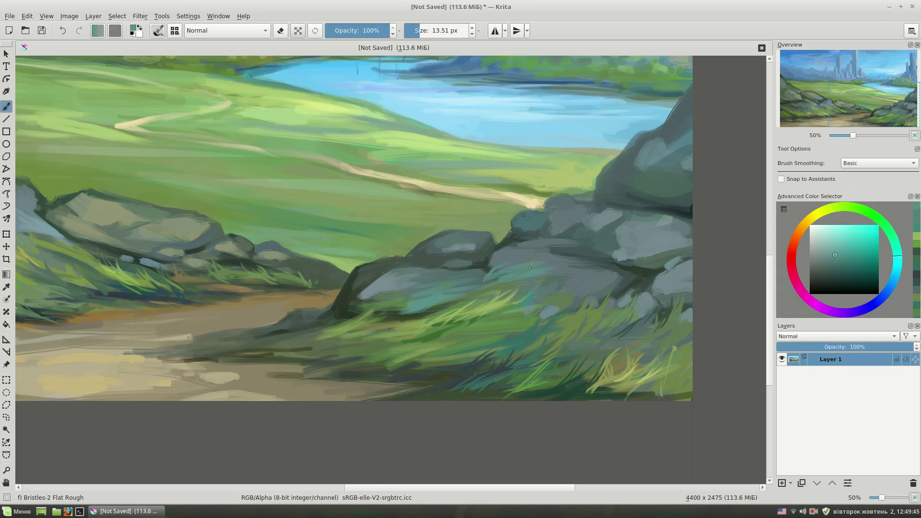
pyautogui.keyDown('ctrl'); pyautogui.click(396, 321); pyautogui.keyUp('ctrl')
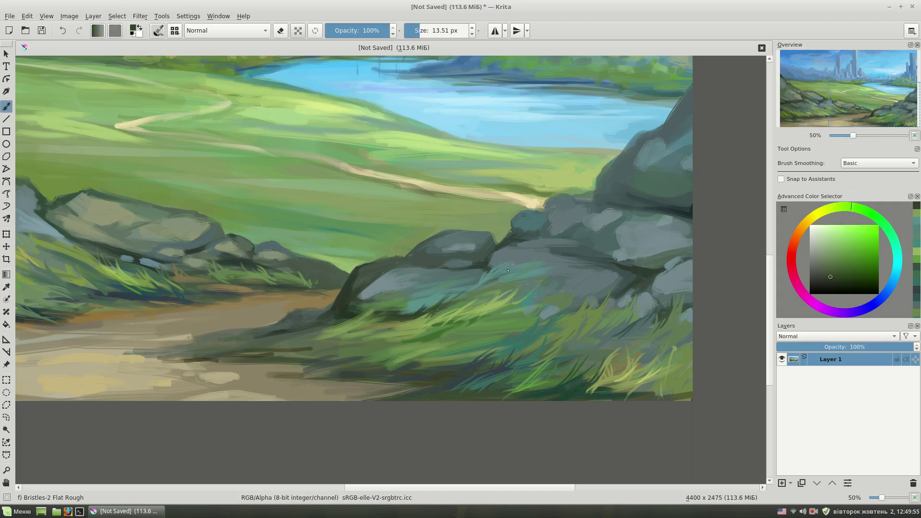
pyautogui.keyDown('ctrl'); pyautogui.click(499, 379); pyautogui.keyUp('ctrl')
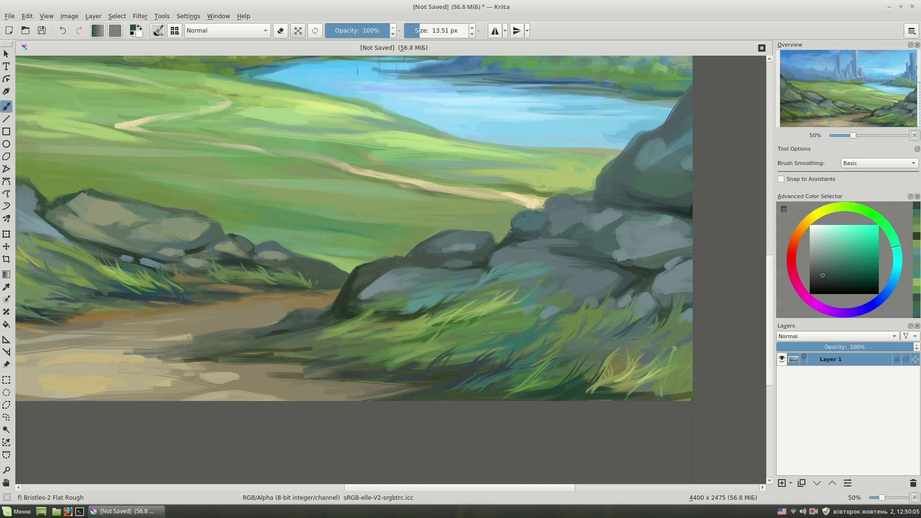
pyautogui.keyDown('ctrl'); pyautogui.click(453, 370); pyautogui.keyUp('ctrl')
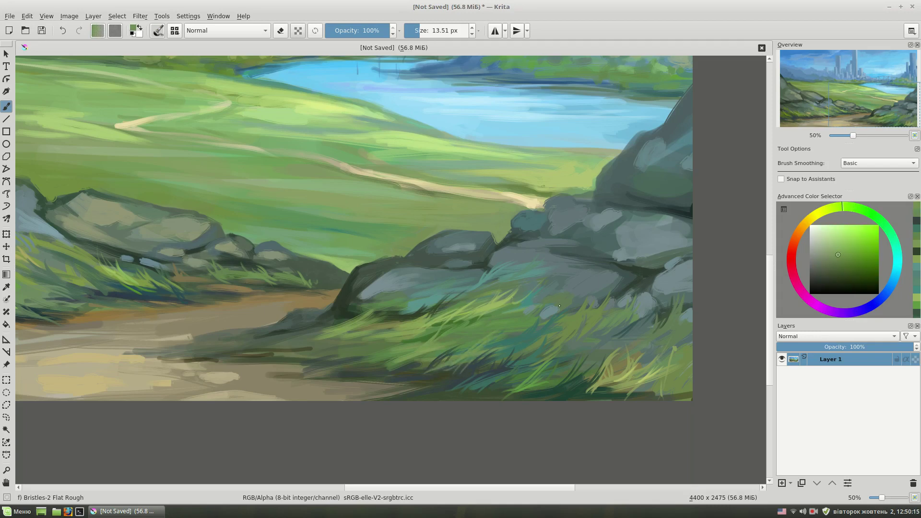
pyautogui.moveTo(560, 305); pyautogui.dragTo(631, 287)
pyautogui.moveTo(408, 308); pyautogui.dragTo(444, 288)
pyautogui.moveTo(364, 321)
pyautogui.mouseDown()
pyautogui.moveTo(417, 299)
pyautogui.moveTo(372, 312)
pyautogui.mouseUp()
pyautogui.moveTo(422, 313)
pyautogui.mouseDown()
pyautogui.moveTo(474, 287)
pyautogui.moveTo(423, 315)
pyautogui.mouseUp()
pyautogui.keyDown('ctrl'); pyautogui.click(393, 321); pyautogui.keyUp('ctrl')
pyautogui.moveTo(353, 326)
pyautogui.mouseDown()
pyautogui.moveTo(403, 319)
pyautogui.moveTo(350, 308)
pyautogui.mouseUp()
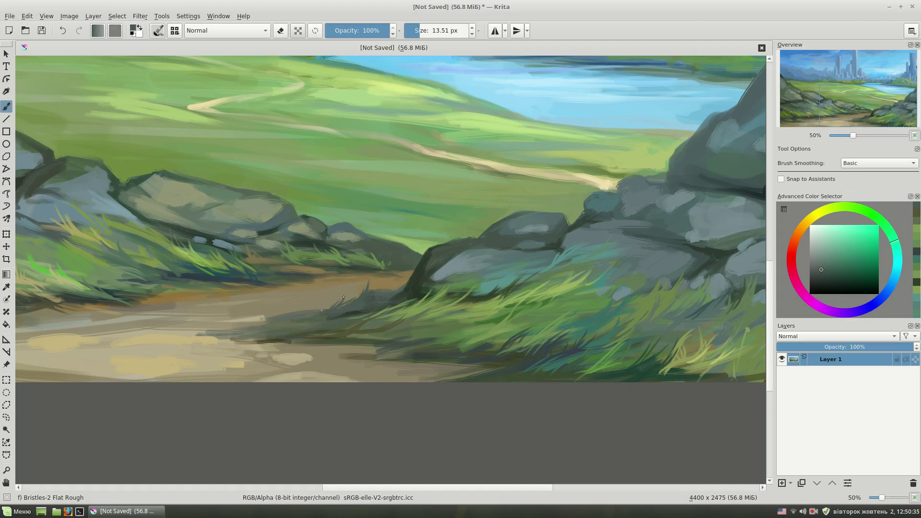
# Step: Paint faint brown ochre and lighter brown strokes along the dirt path
pyautogui.keyDown('ctrl'); pyautogui.click(365, 331); pyautogui.keyUp('ctrl')
pyautogui.moveTo(239, 331); pyautogui.dragTo(169, 334)
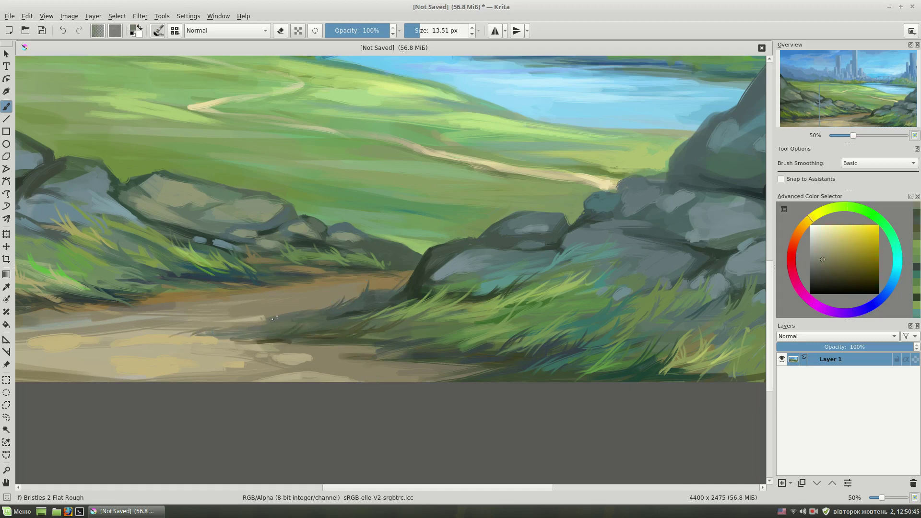
pyautogui.keyDown('ctrl'); pyautogui.click(282, 315); pyautogui.keyUp('ctrl')
pyautogui.moveTo(282, 339); pyautogui.dragTo(427, 360)
# Step: Darken the right-hand rock's edges with dark teal strokes
pyautogui.scroll(-3, 477, 365)
pyautogui.scroll(3, 539, 335)
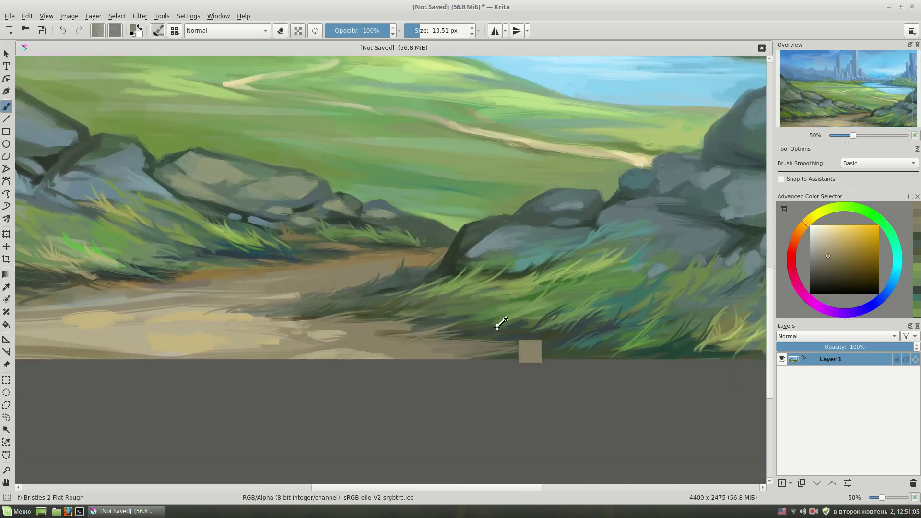
pyautogui.keyDown('ctrl'); pyautogui.click(538, 309); pyautogui.keyUp('ctrl')
pyautogui.keyDown('ctrl'); pyautogui.click(478, 313); pyautogui.keyUp('ctrl')
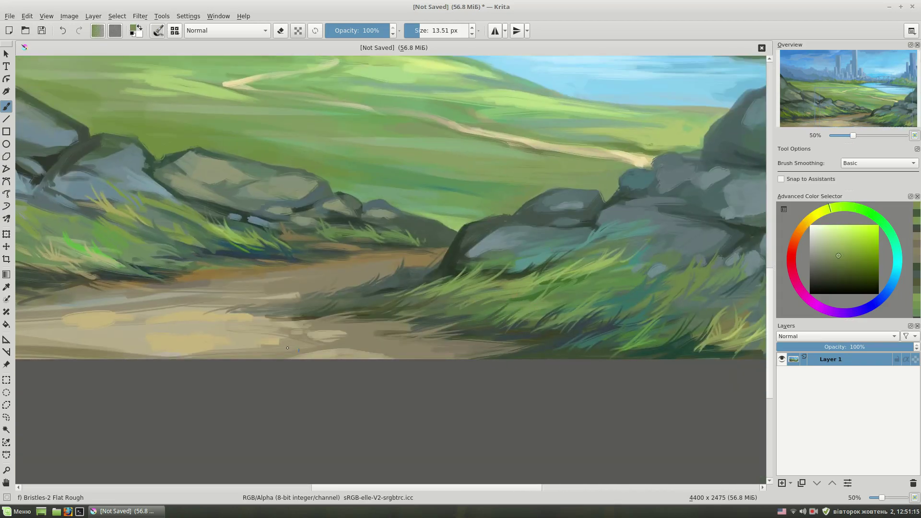
pyautogui.scroll(-2, 651, 331)
pyautogui.scroll(2, 653, 314)
pyautogui.keyDown('ctrl'); pyautogui.click(744, 267); pyautogui.keyUp('ctrl')
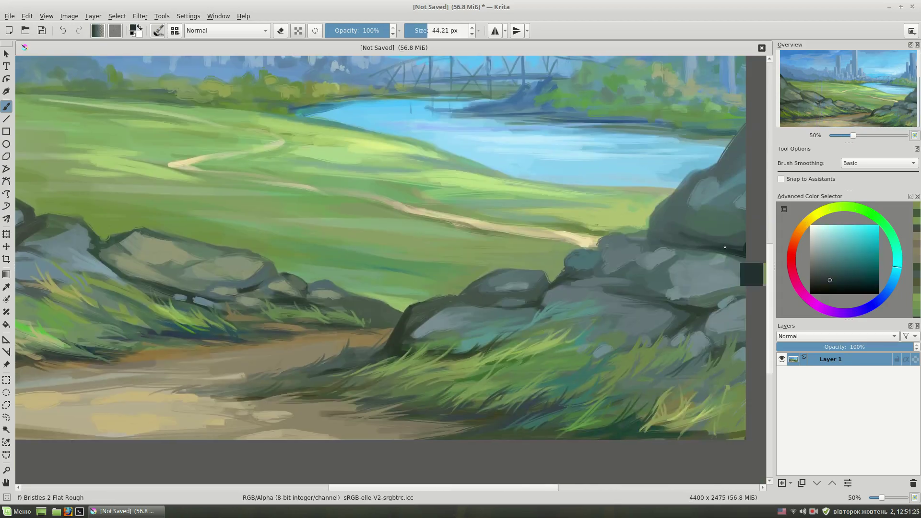
pyautogui.moveTo(670, 175); pyautogui.dragTo(638, 228)
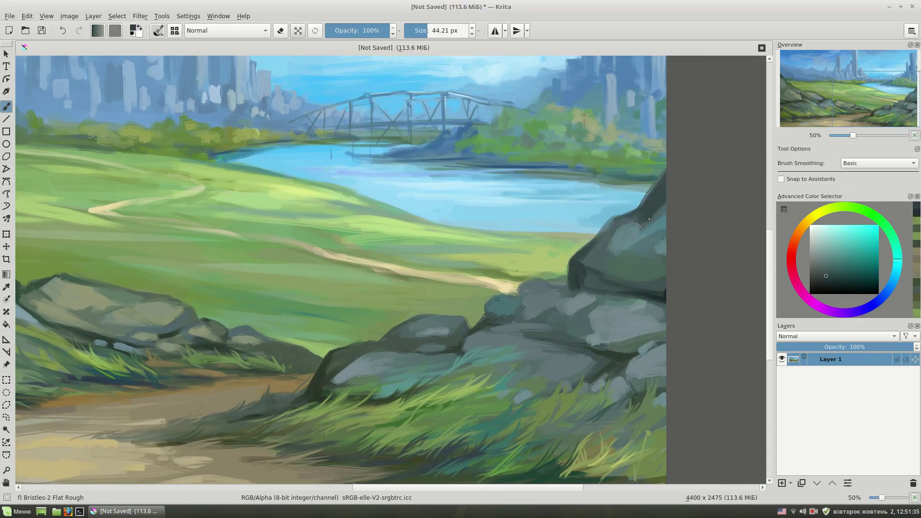
pyautogui.moveTo(600, 268); pyautogui.dragTo(648, 239)
pyautogui.keyDown('ctrl'); pyautogui.click(586, 247); pyautogui.keyUp('ctrl')
pyautogui.scroll(-2, 586, 247)
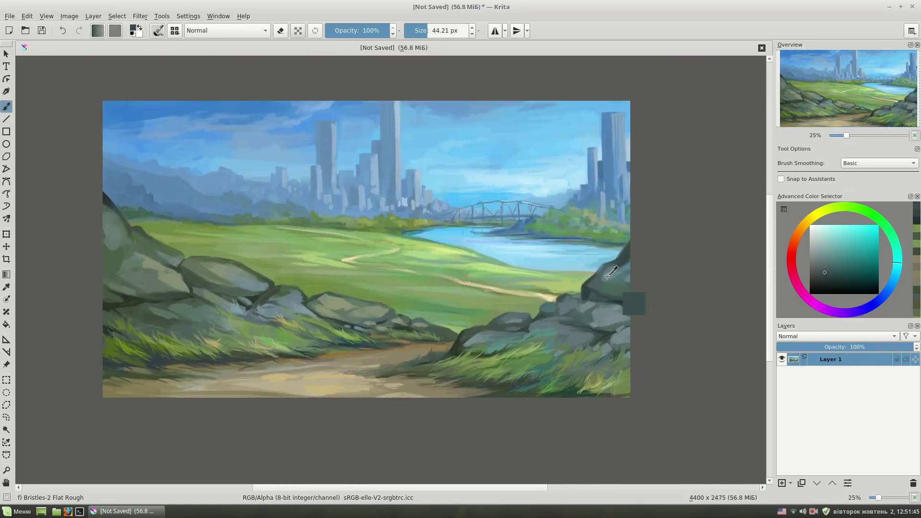
pyautogui.scroll(2, 671, 284)
pyautogui.moveTo(650, 314); pyautogui.dragTo(670, 285)
# Step: Paint dark green grass tufts along the foreground rock edges
pyautogui.scroll(-2, 670, 284)
pyautogui.moveTo(557, 323); pyautogui.dragTo(589, 327)
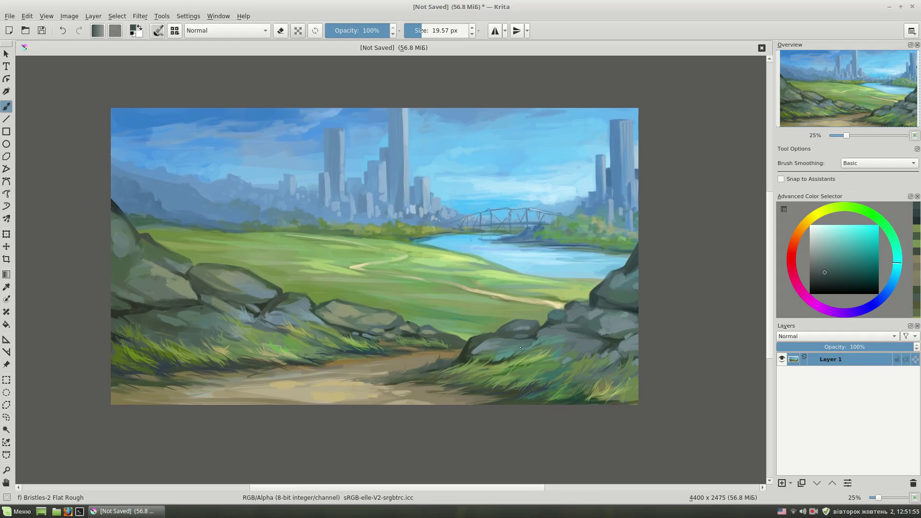
pyautogui.scroll(2, 439, 298)
pyautogui.keyDown('ctrl'); pyautogui.click(504, 342); pyautogui.keyUp('ctrl')
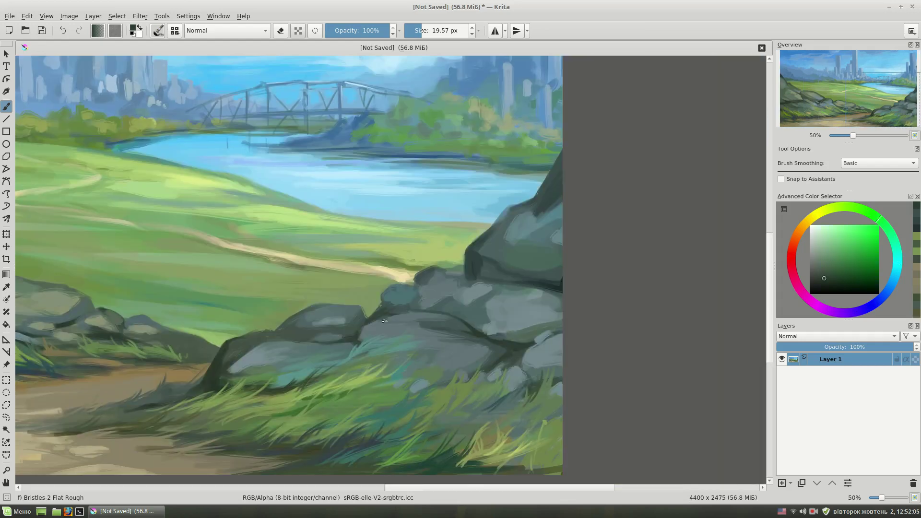
pyautogui.scroll(-2, 383, 321)
pyautogui.scroll(2, 427, 269)
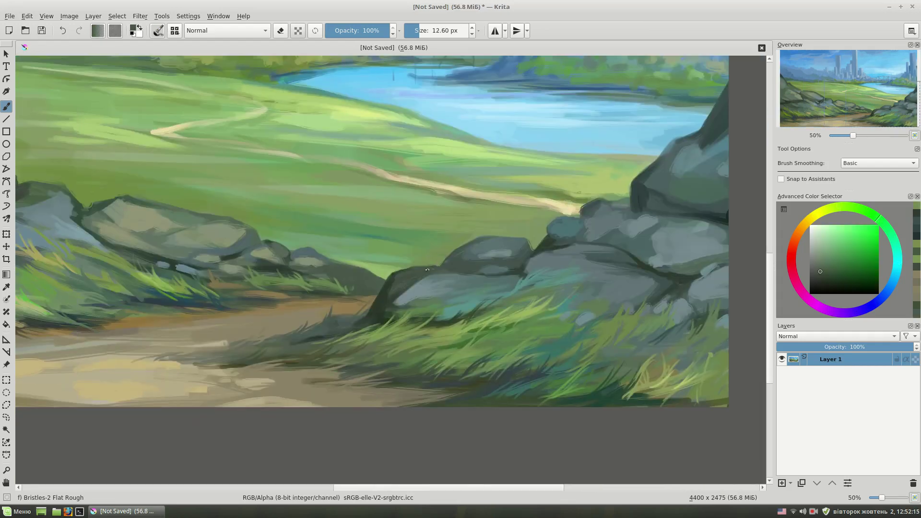
pyautogui.moveTo(427, 268); pyautogui.dragTo(446, 253)
# Step: Add more dark teal grass blades near the upper rock edges
pyautogui.keyDown('ctrl'); pyautogui.click(568, 272); pyautogui.keyUp('ctrl')
pyautogui.moveTo(533, 249); pyautogui.dragTo(541, 229)
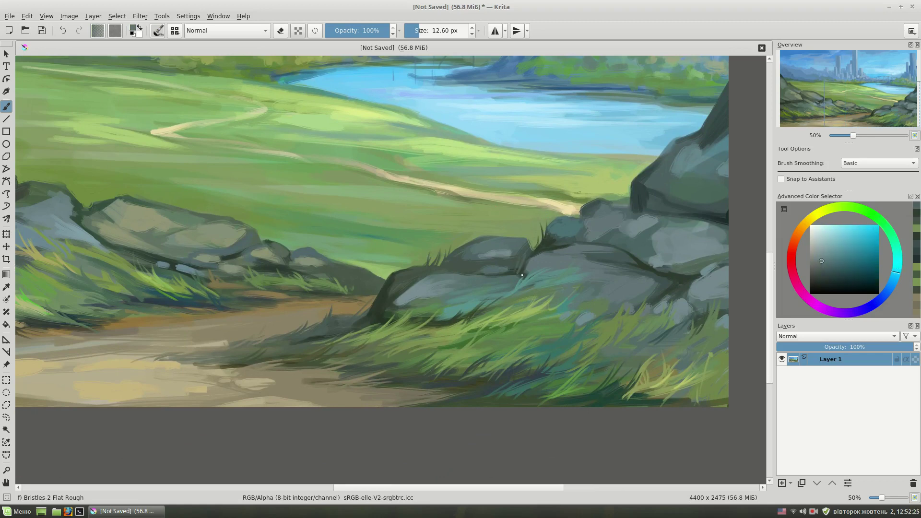
pyautogui.scroll(1, 521, 275)
pyautogui.keyDown('ctrl'); pyautogui.click(587, 238); pyautogui.keyUp('ctrl')
pyautogui.moveTo(589, 246); pyautogui.dragTo(583, 212)
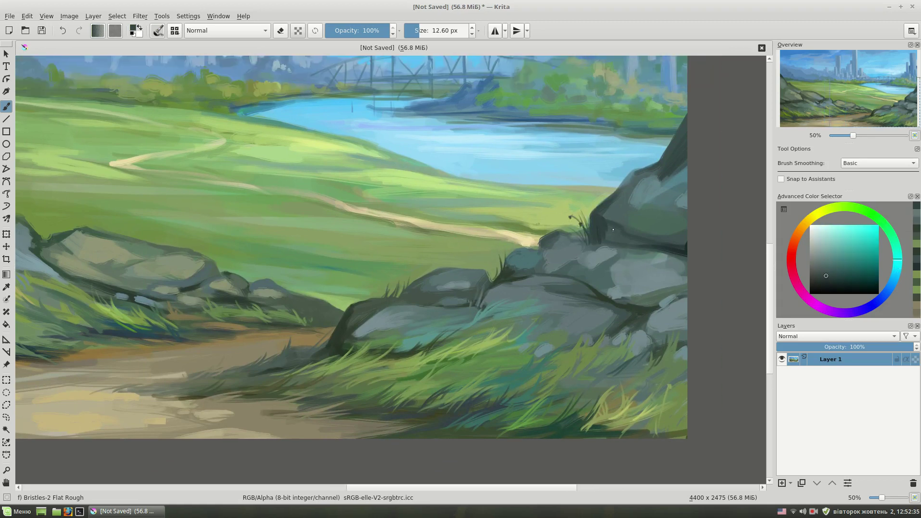
pyautogui.scroll(-2, 613, 229)
pyautogui.scroll(1, 555, 251)
pyautogui.keyDown('ctrl'); pyautogui.click(579, 318); pyautogui.keyUp('ctrl')
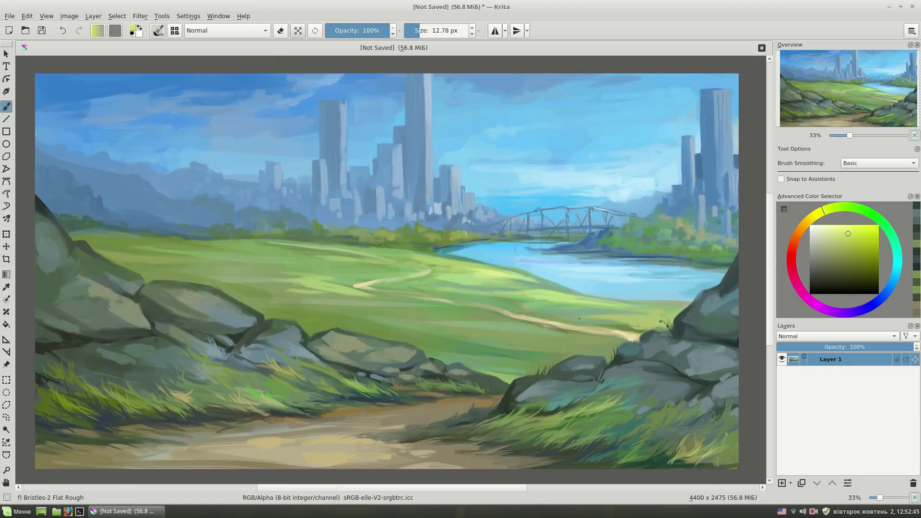
# Step: Enlarge the brush and dab orange and red-orange flower specks into the foreground grass
pyautogui.scroll(-2, 579, 318)
pyautogui.press(']')
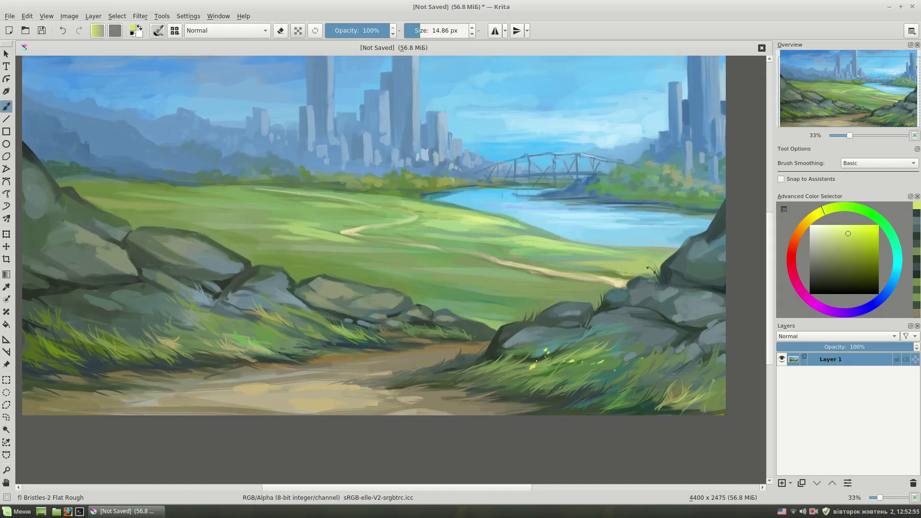
pyautogui.click(852, 226)
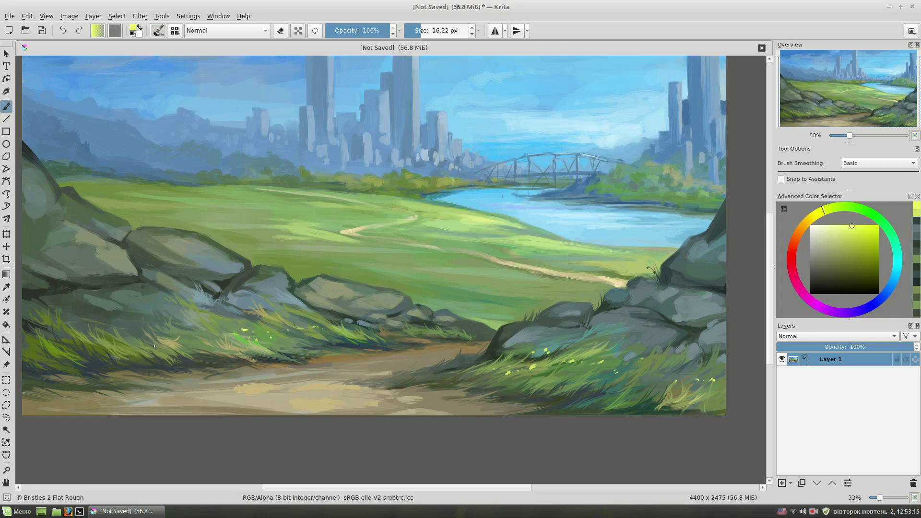
pyautogui.keyDown('ctrl'); pyautogui.click(268, 353); pyautogui.keyUp('ctrl')
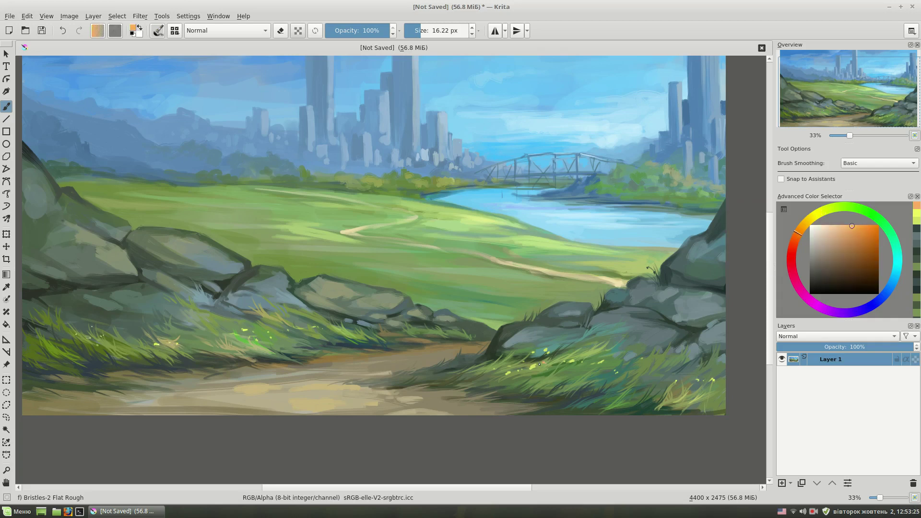
pyautogui.keyDown('ctrl'); pyautogui.click(503, 367); pyautogui.keyUp('ctrl')
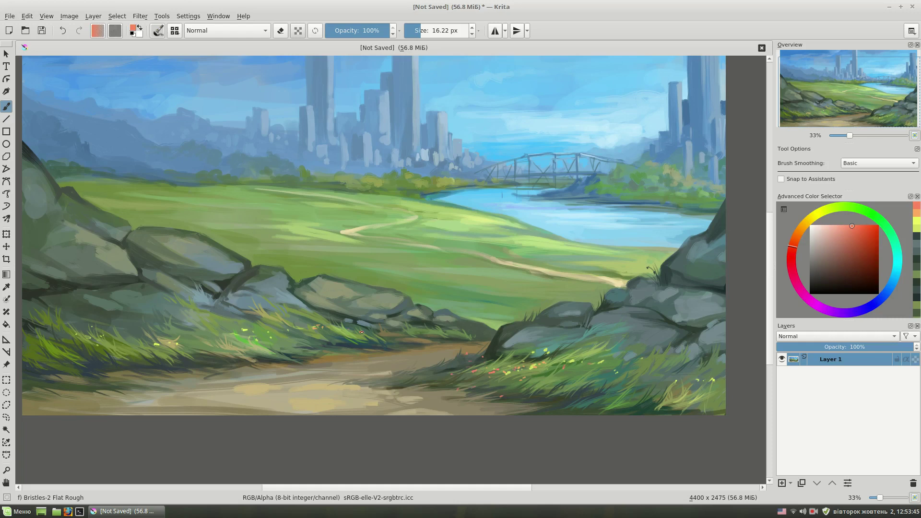
pyautogui.moveTo(196, 332); pyautogui.dragTo(209, 328)
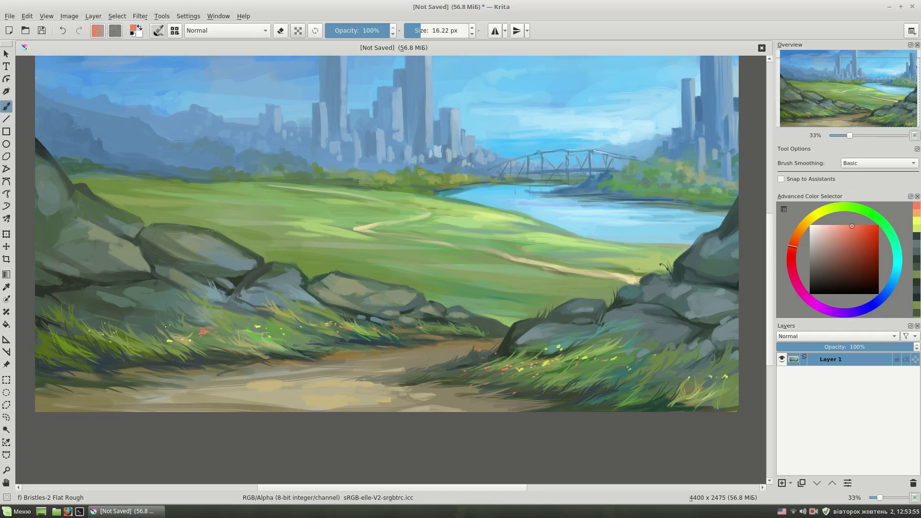
pyautogui.scroll(2, 165, 326)
pyautogui.keyDown('ctrl'); pyautogui.click(220, 326); pyautogui.keyUp('ctrl')
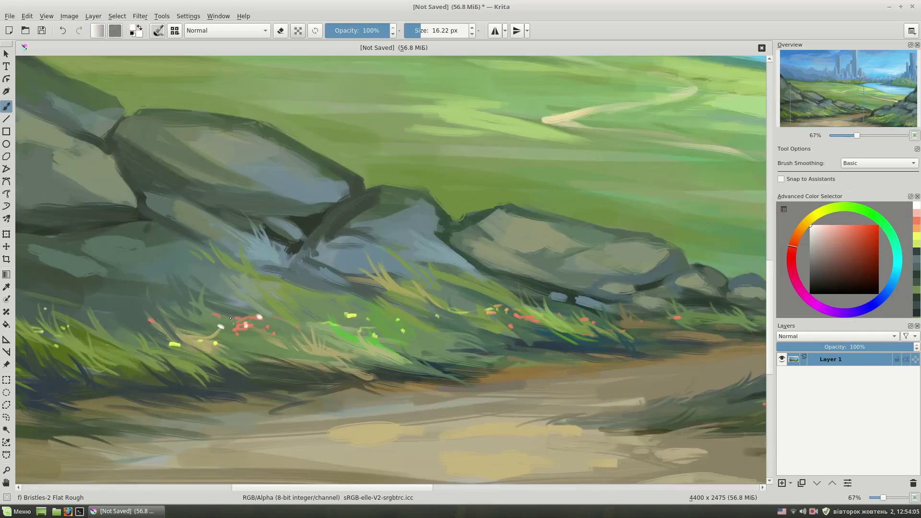
pyautogui.scroll(-2, 254, 312)
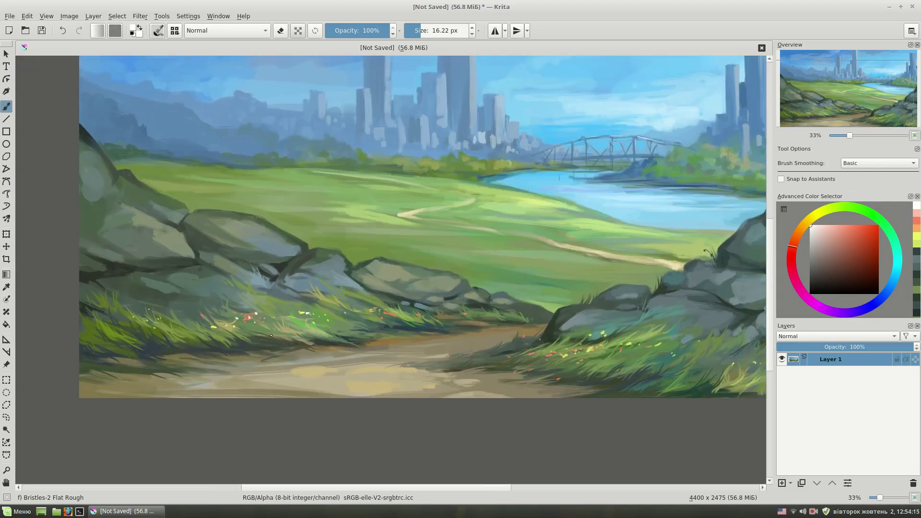
pyautogui.moveTo(584, 311); pyautogui.dragTo(559, 333)
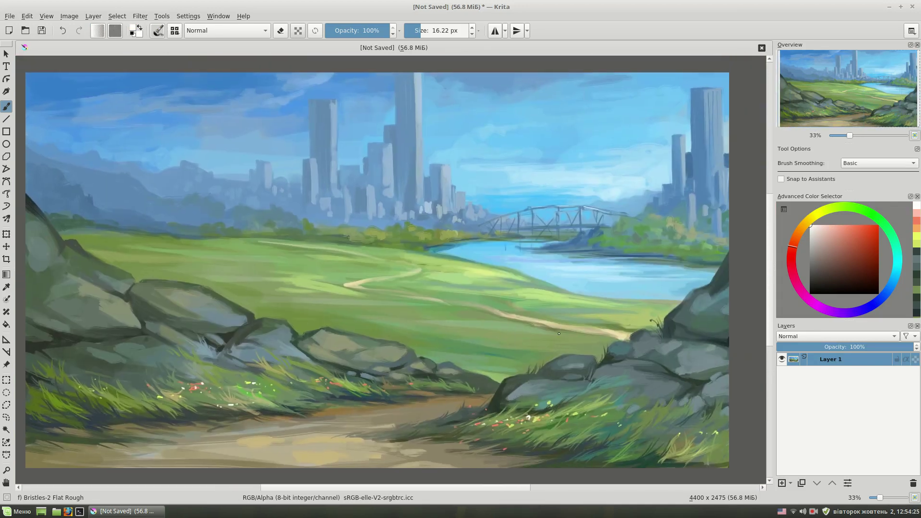
# Step: Add a new layer and paint four small vertical white sails on the river
pyautogui.press('Insert')
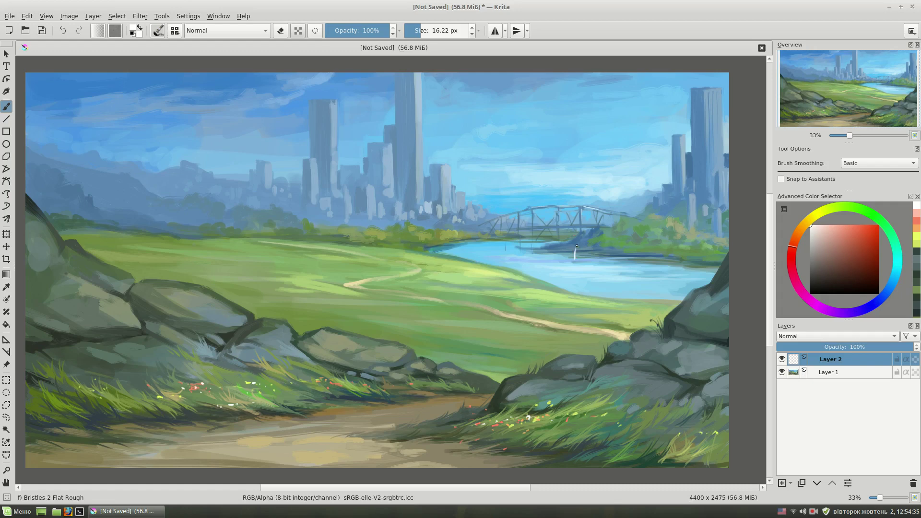
pyautogui.moveTo(594, 255); pyautogui.dragTo(593, 262)
pyautogui.moveTo(536, 255); pyautogui.dragTo(534, 264)
pyautogui.moveTo(621, 250); pyautogui.dragTo(621, 260)
pyautogui.keyDown('ctrl'); pyautogui.click(592, 261); pyautogui.keyUp('ctrl')
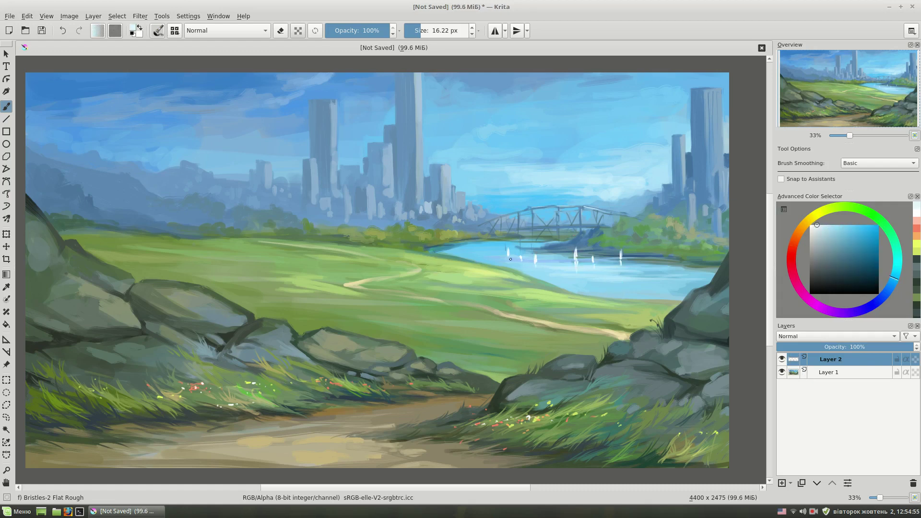
# Step: Try a dark blue waterline under a sail with a smaller brush, then undo it
pyautogui.scroll(2, 547, 262)
pyautogui.keyDown('ctrl'); pyautogui.click(639, 273); pyautogui.keyUp('ctrl')
pyautogui.press('[')
pyautogui.press('[')
pyautogui.moveTo(639, 274); pyautogui.dragTo(645, 275)
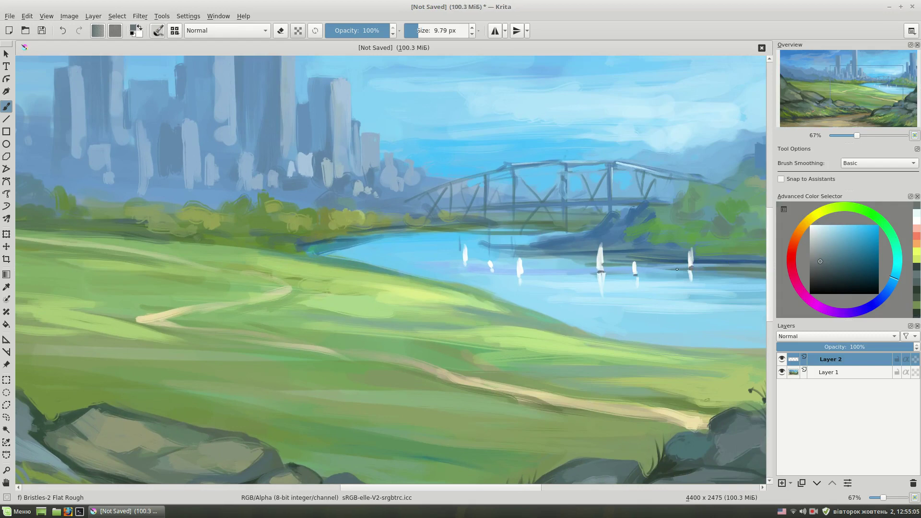
pyautogui.hotkey('ctrl', 'z')
pyautogui.scroll(-2, 725, 306)
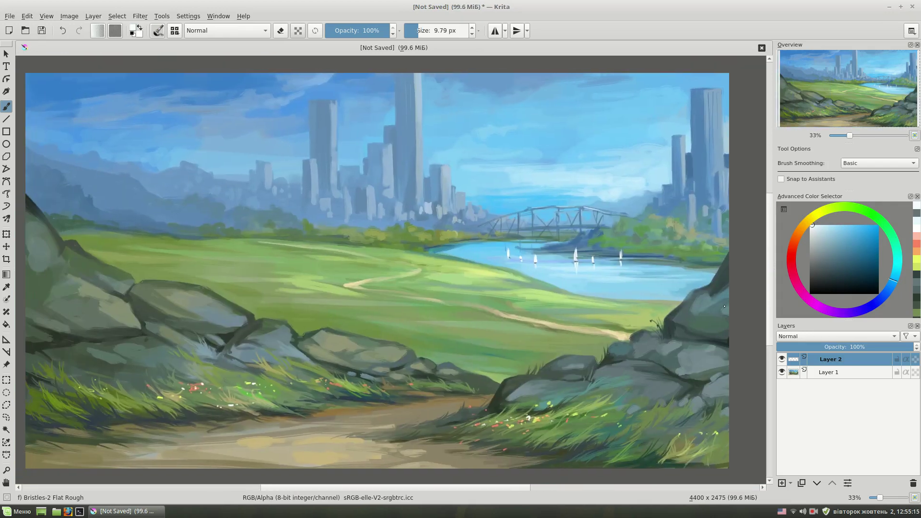
pyautogui.scroll(1, 509, 216)
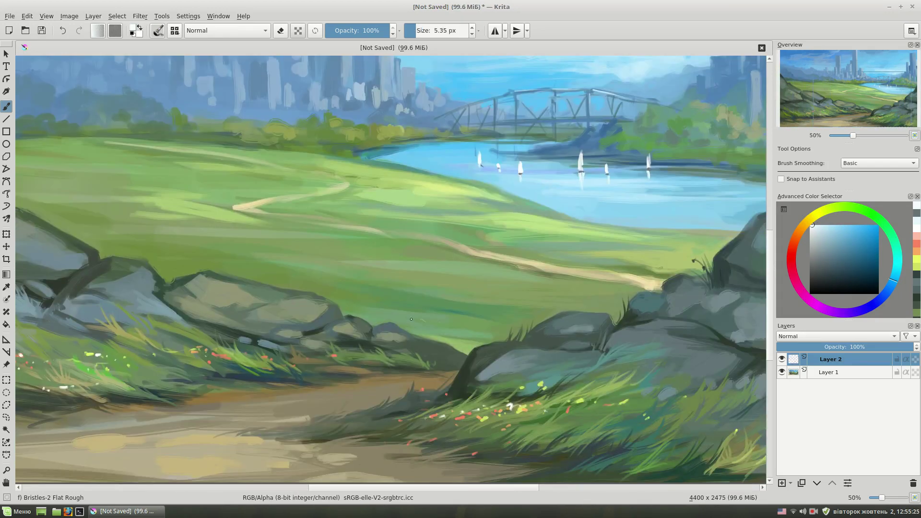
pyautogui.scroll(-2, 331, 257)
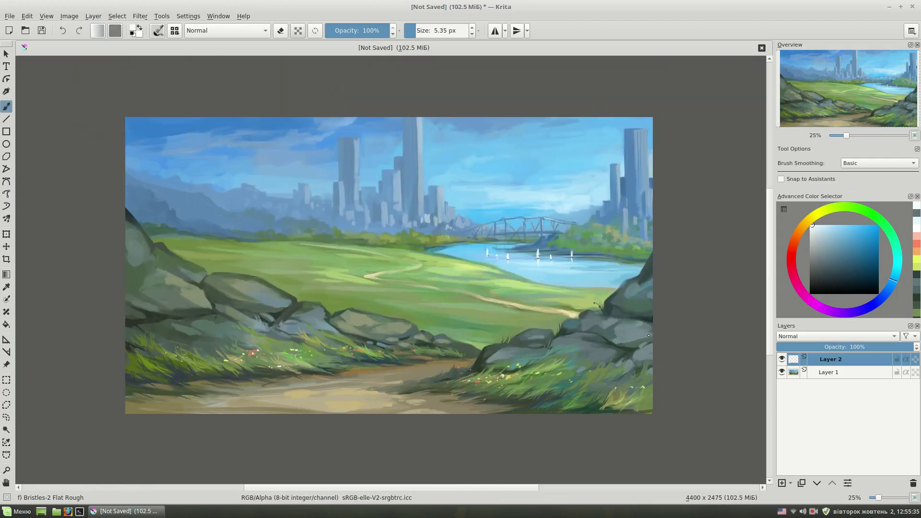
# Step: Pick pale yellow, dark teal, grass green and pale sand colours for meadow and path touch-ups
pyautogui.scroll(2, 546, 346)
pyautogui.click(813, 217)
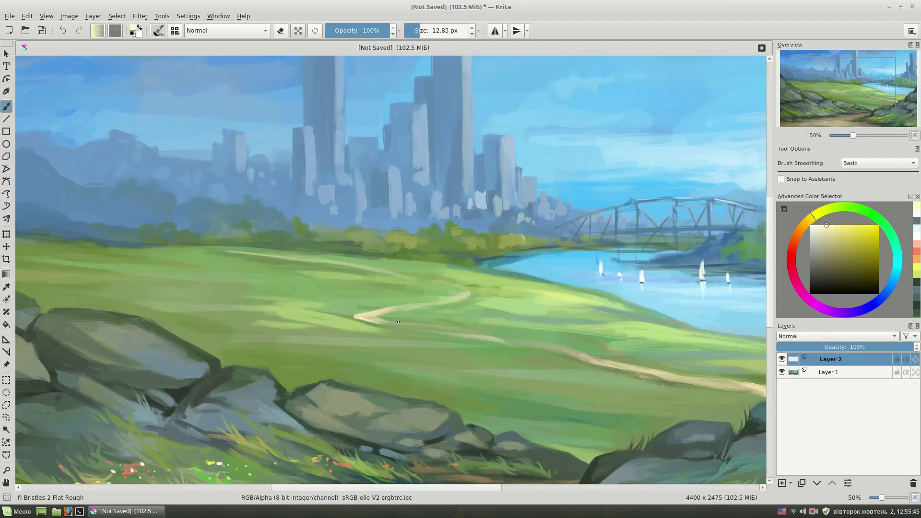
pyautogui.moveTo(554, 358); pyautogui.dragTo(443, 322)
pyautogui.moveTo(668, 362); pyautogui.dragTo(597, 299)
pyautogui.keyDown('ctrl'); pyautogui.click(612, 296); pyautogui.keyUp('ctrl')
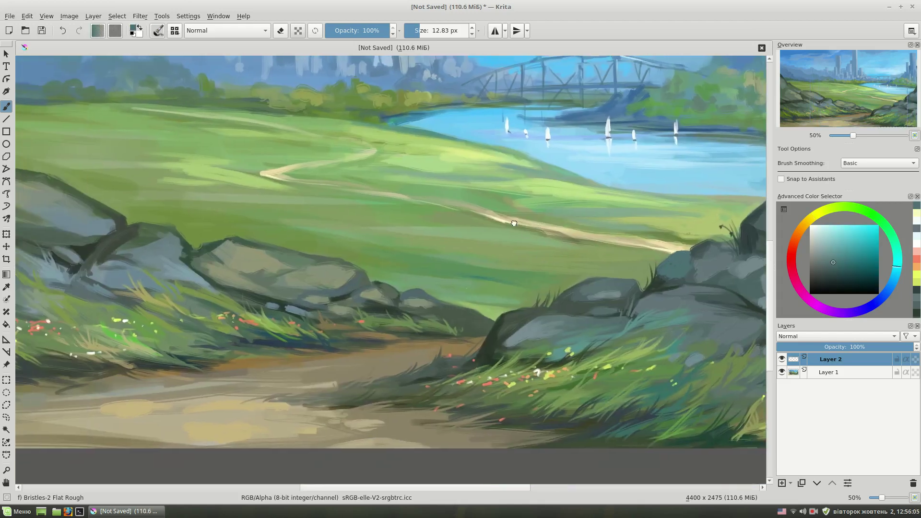
pyautogui.scroll(-2, 479, 269)
pyautogui.scroll(1, 432, 278)
pyautogui.keyDown('ctrl'); pyautogui.click(418, 280); pyautogui.keyUp('ctrl')
pyautogui.keyDown('ctrl'); pyautogui.click(448, 271); pyautogui.keyUp('ctrl')
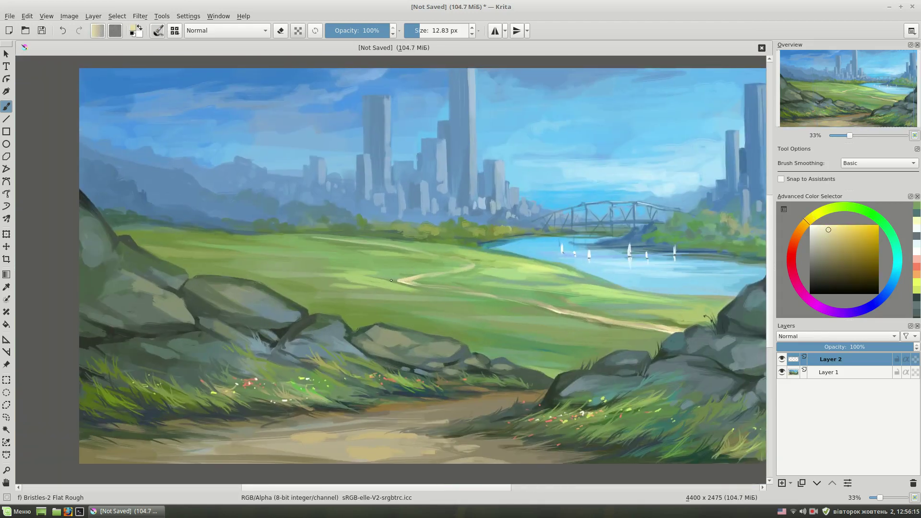
pyautogui.click(840, 263)
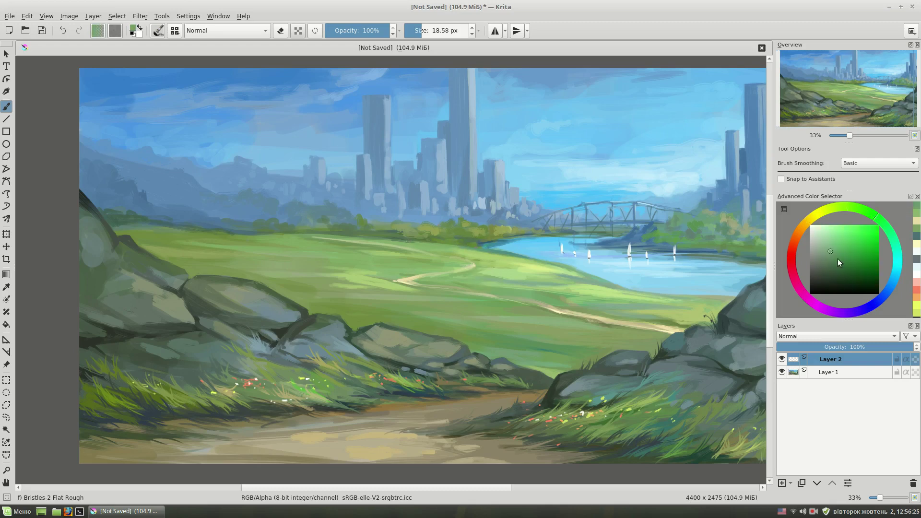
pyautogui.click(899, 264)
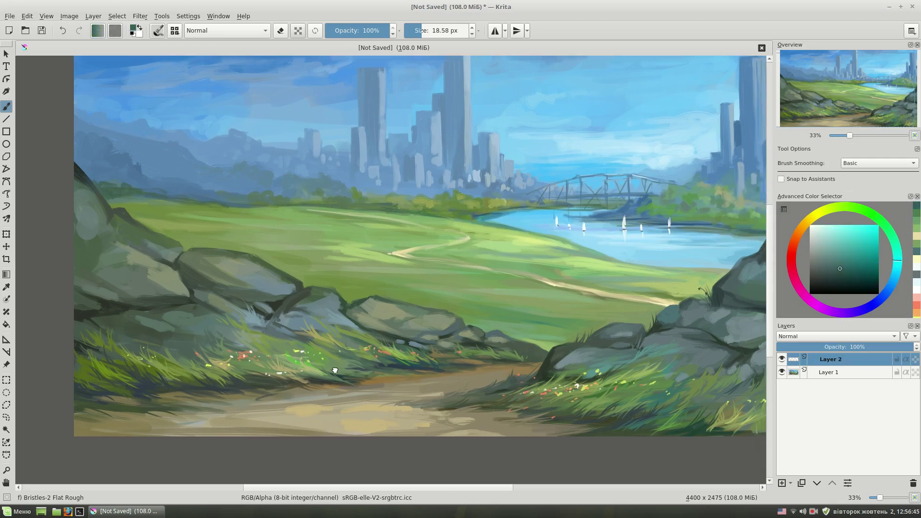
# Step: Zoom to the foreground path and pick pale sand, olive and tan tones
pyautogui.scroll(2, 192, 354)
pyautogui.keyDown('ctrl'); pyautogui.click(191, 354); pyautogui.keyUp('ctrl')
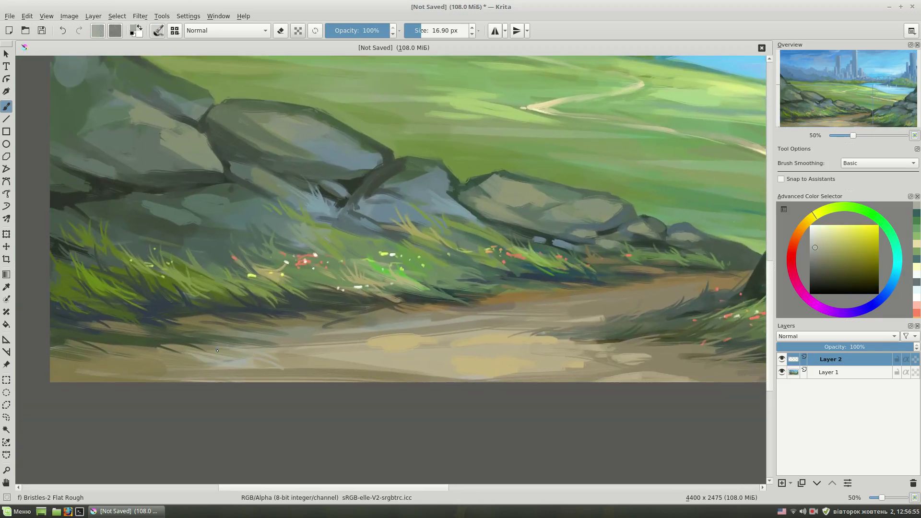
pyautogui.keyDown('ctrl'); pyautogui.click(100, 359); pyautogui.keyUp('ctrl')
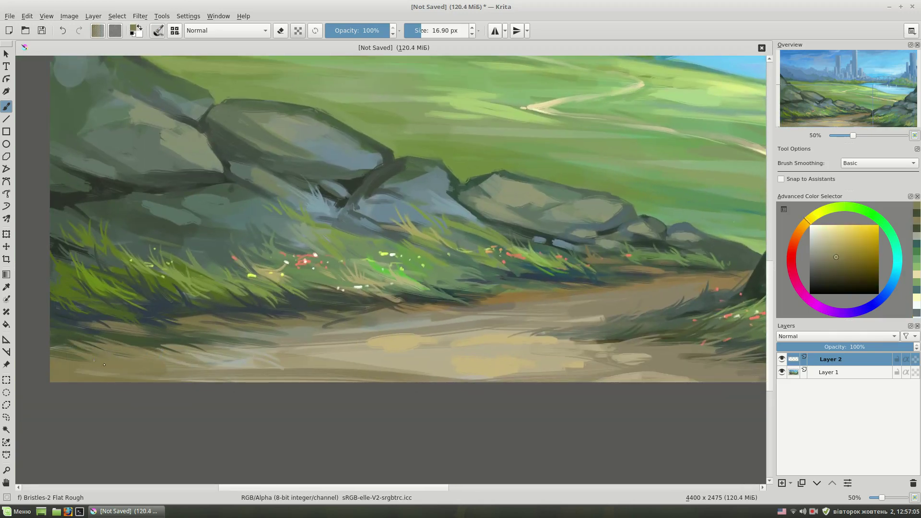
pyautogui.keyDown('ctrl'); pyautogui.click(198, 359); pyautogui.keyUp('ctrl')
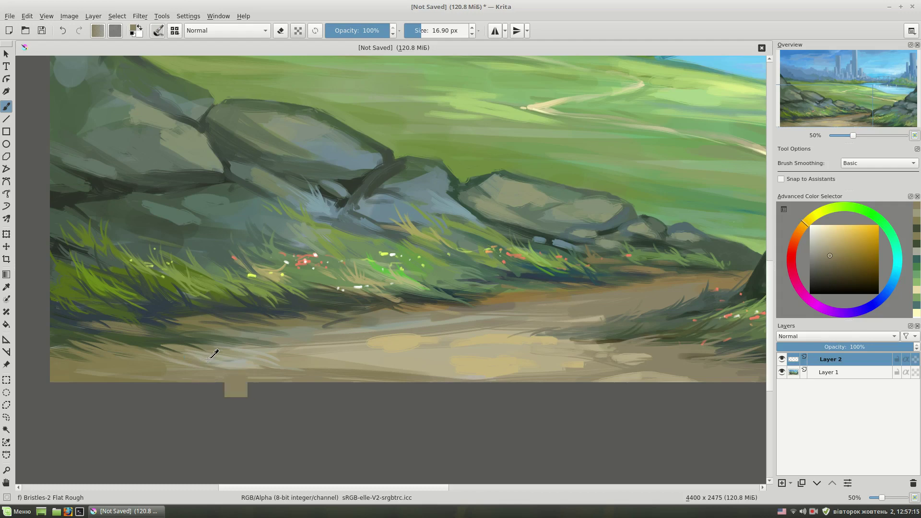
pyautogui.keyDown('ctrl'); pyautogui.click(220, 368); pyautogui.keyUp('ctrl')
pyautogui.moveTo(158, 365); pyautogui.dragTo(63, 392)
pyautogui.keyDown('ctrl'); pyautogui.click(328, 366); pyautogui.keyUp('ctrl')
pyautogui.moveTo(328, 366); pyautogui.dragTo(275, 314)
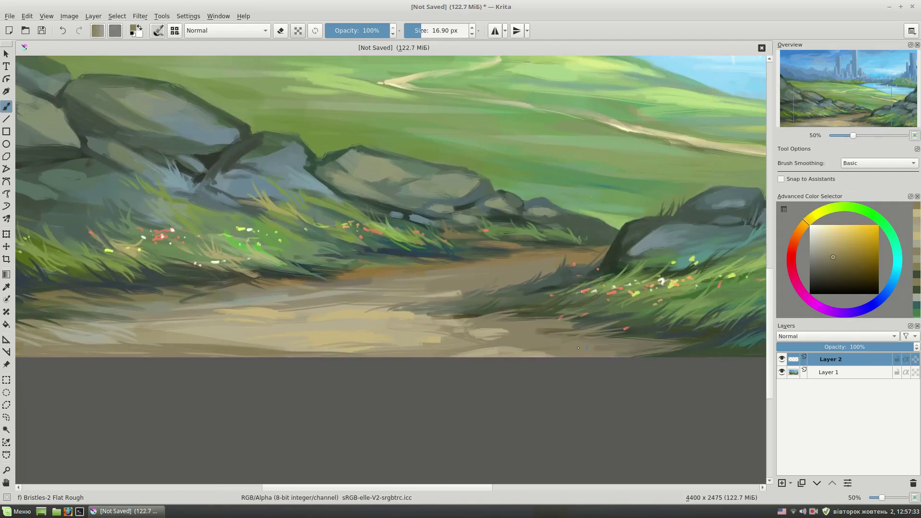
# Step: Dab light tan onto the dirt path, pick a light yellow, and zoom back out
pyautogui.keyDown('ctrl'); pyautogui.click(578, 347); pyautogui.keyUp('ctrl')
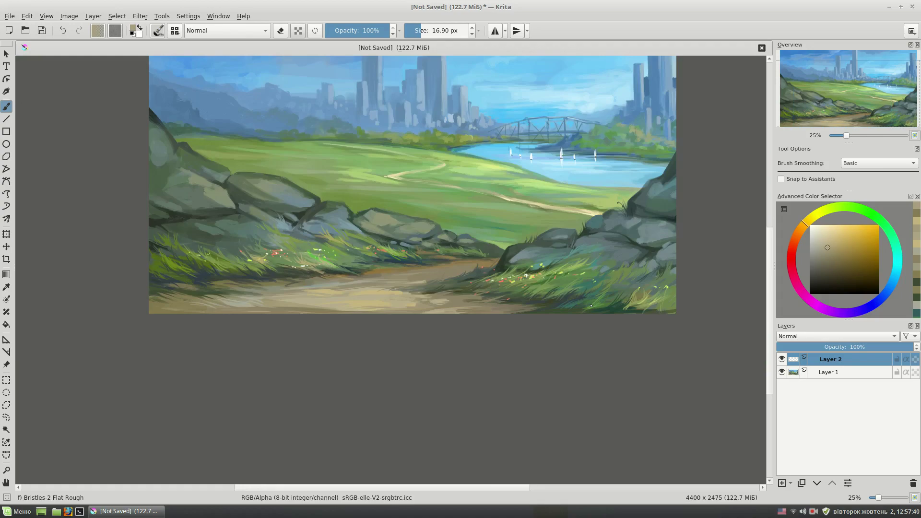
pyautogui.click(395, 305)
pyautogui.keyDown('ctrl'); pyautogui.click(366, 275); pyautogui.keyUp('ctrl')
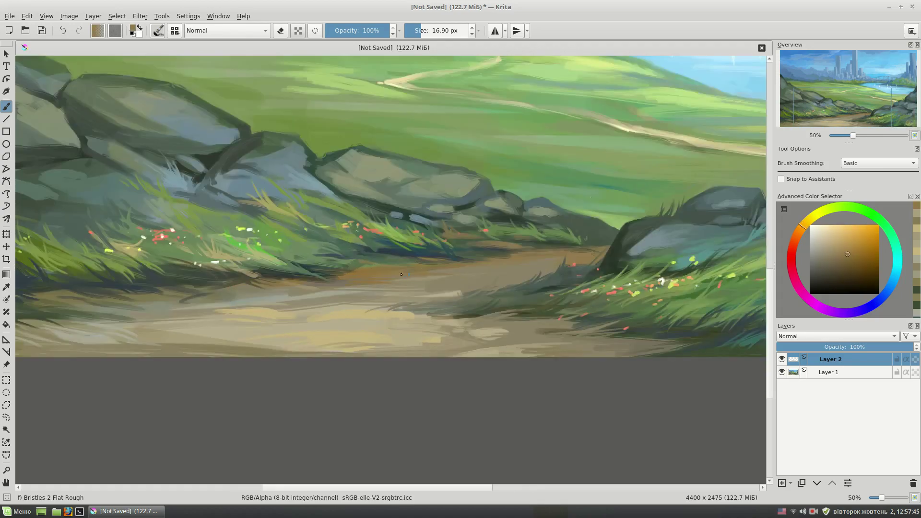
pyautogui.keyDown('ctrl'); pyautogui.click(460, 278); pyautogui.keyUp('ctrl')
pyautogui.press('-')
pyautogui.press('-')
pyautogui.press('+')
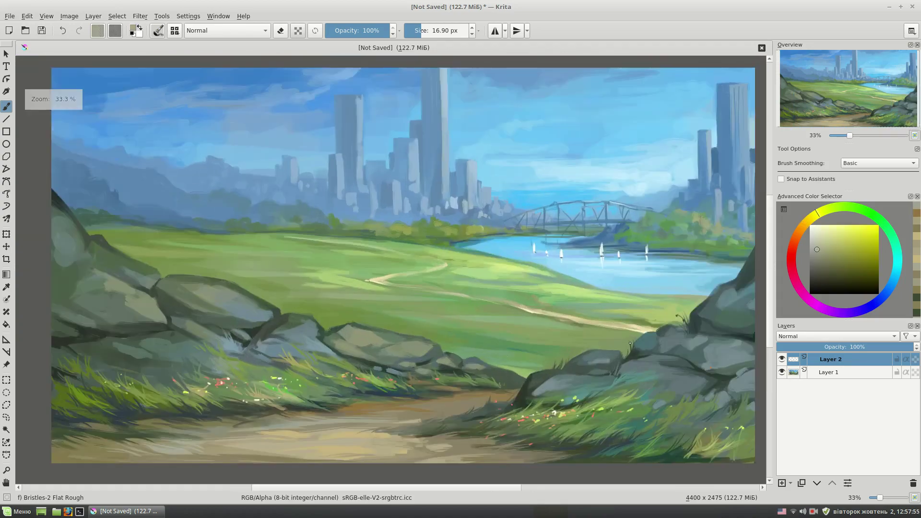